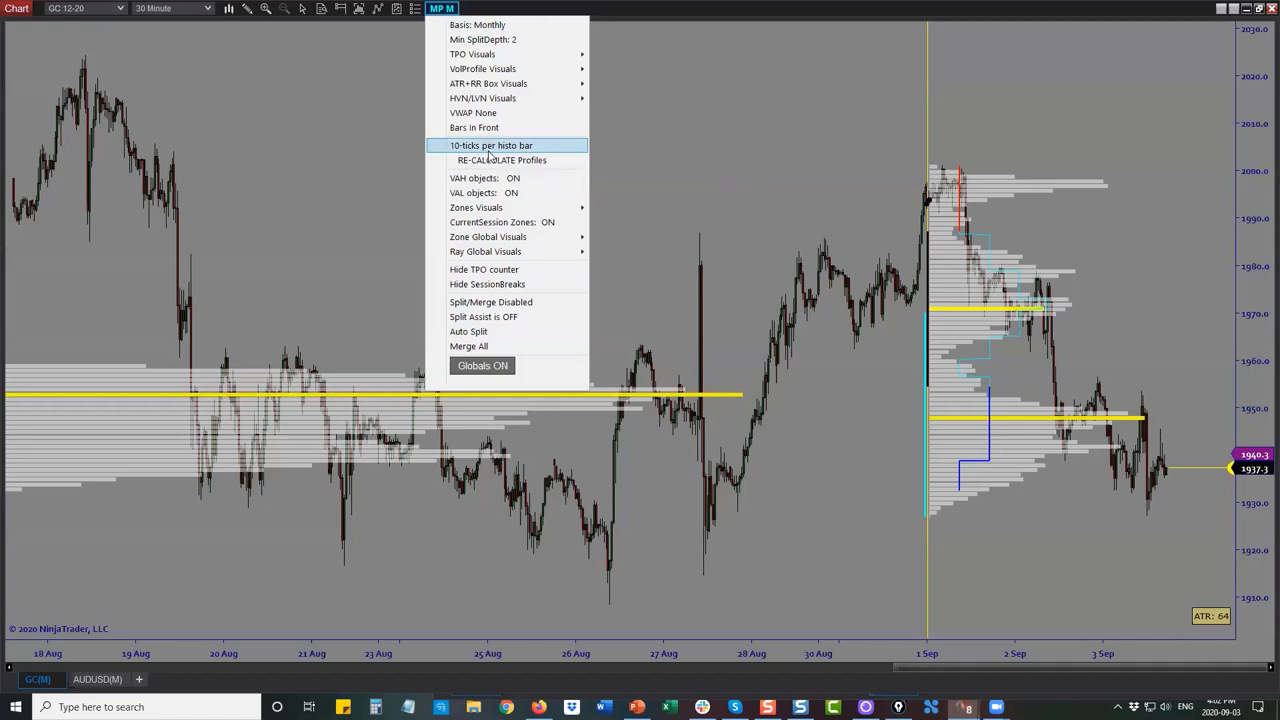
# Set the monthly GC chart's profile thickness to 6 ticks per histo bar and recalculate the profiles
pyautogui.scroll(-4, 490, 152)
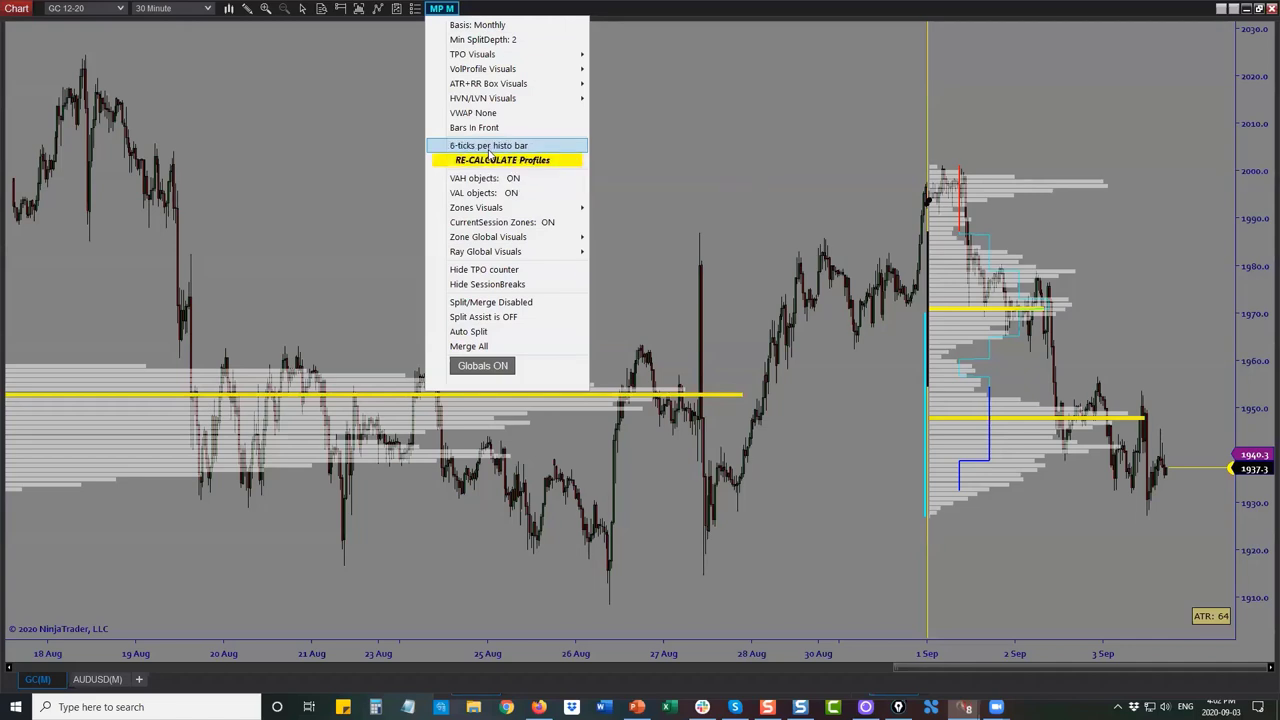
pyautogui.click(493, 160)
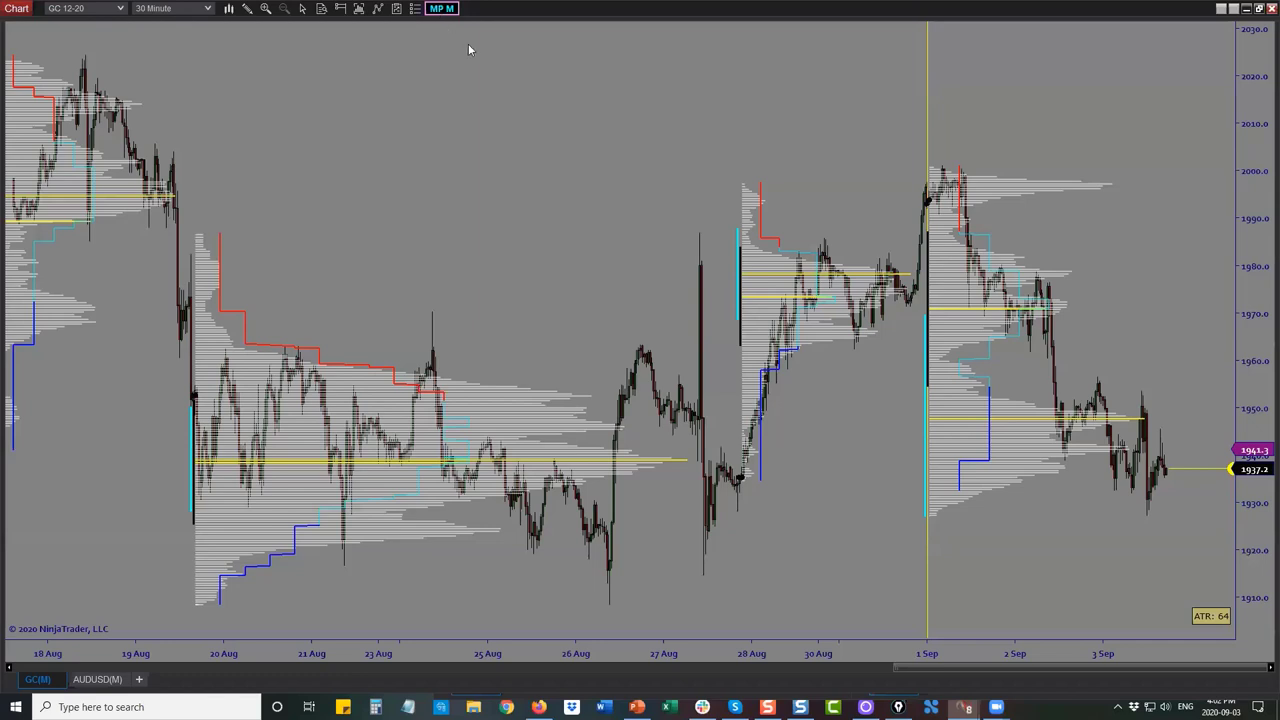
# Review the Split Immediately setting of the NS_MacroProfiles indicator on the monthly chart and accept the indicator settings
pyautogui.rightClick(470, 46)
pyautogui.click(497, 126)
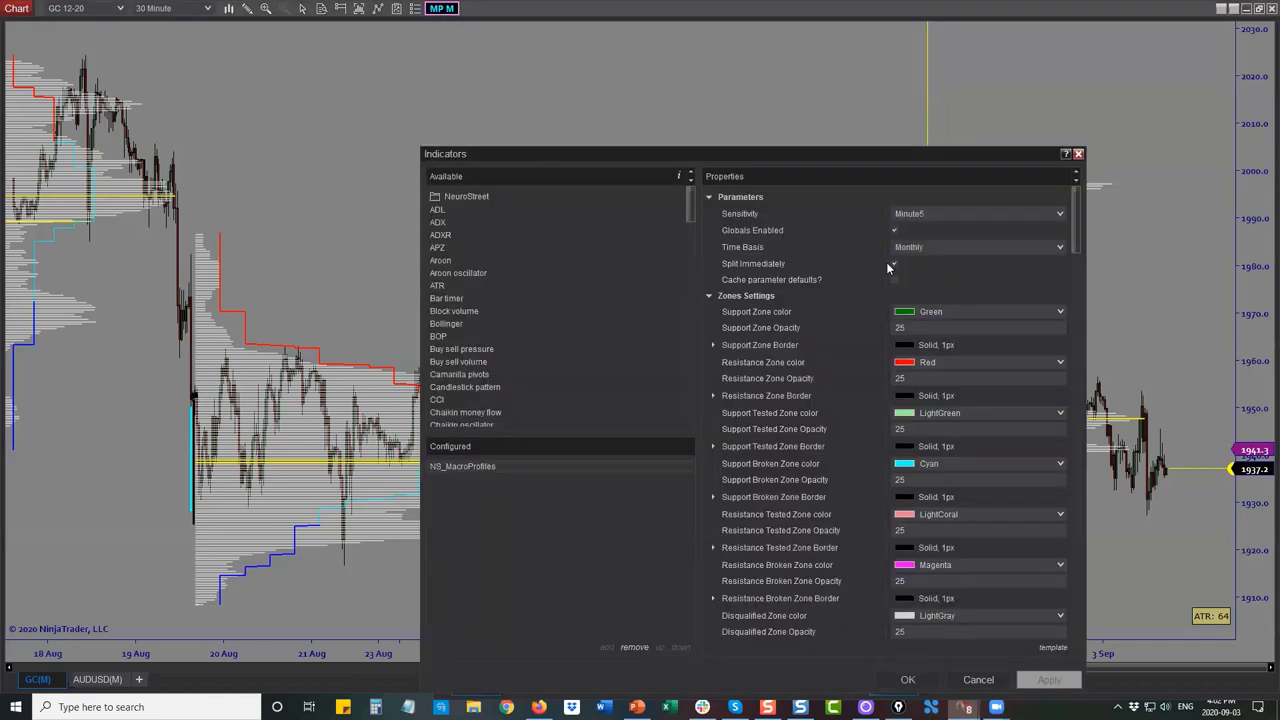
pyautogui.click(907, 683)
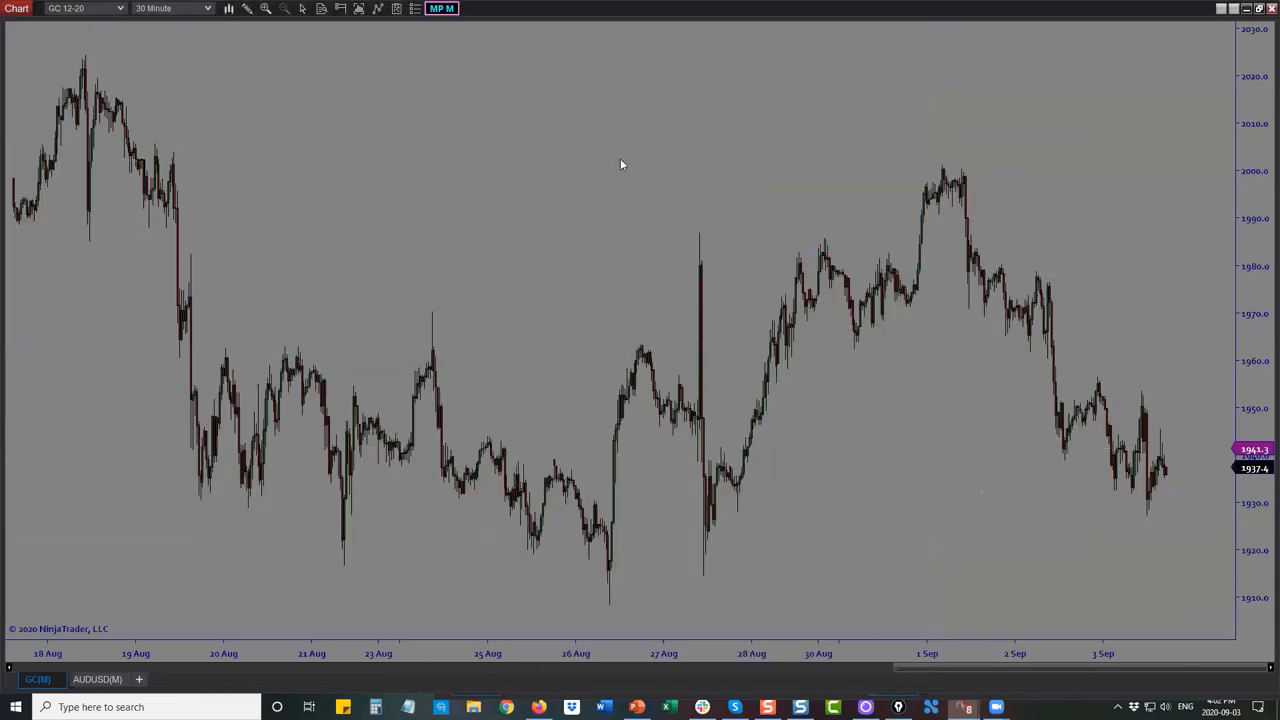
# Return to the multi-chart workspace, maximize the daily GC chart and review its NS_MacroProfiles indicator parameters
pyautogui.doubleClick(626, 12)
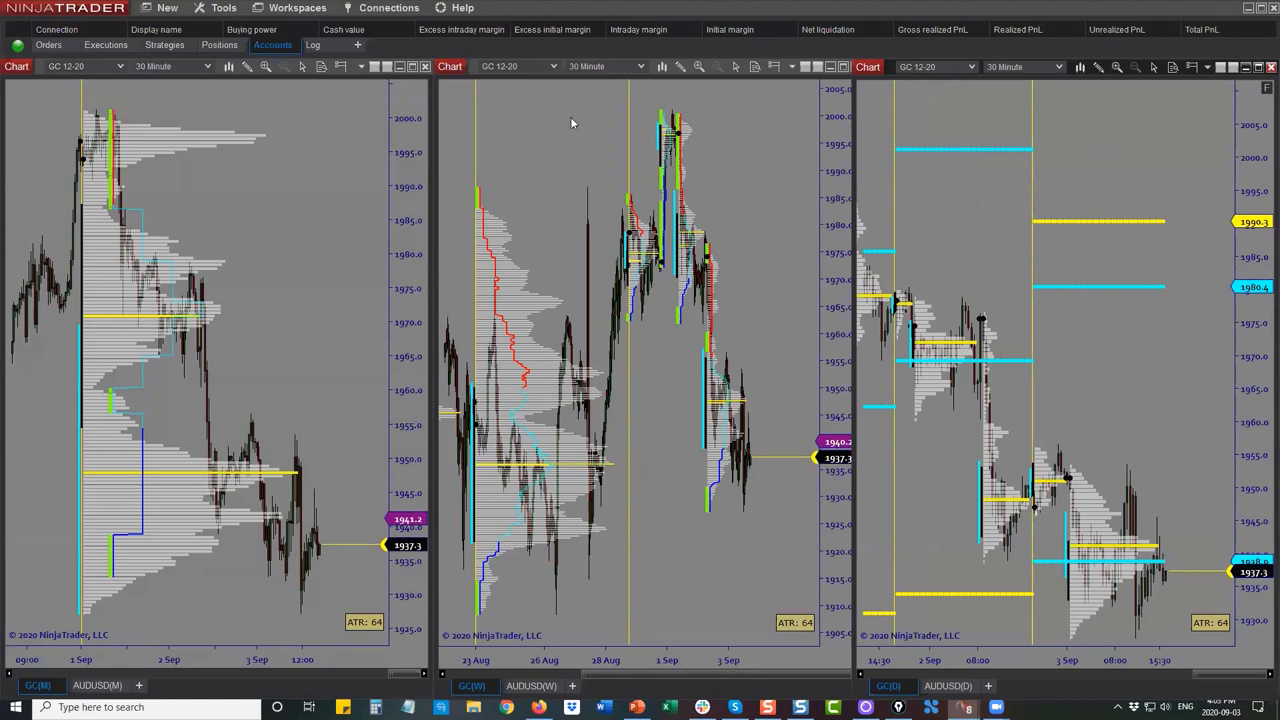
pyautogui.click(1259, 67)
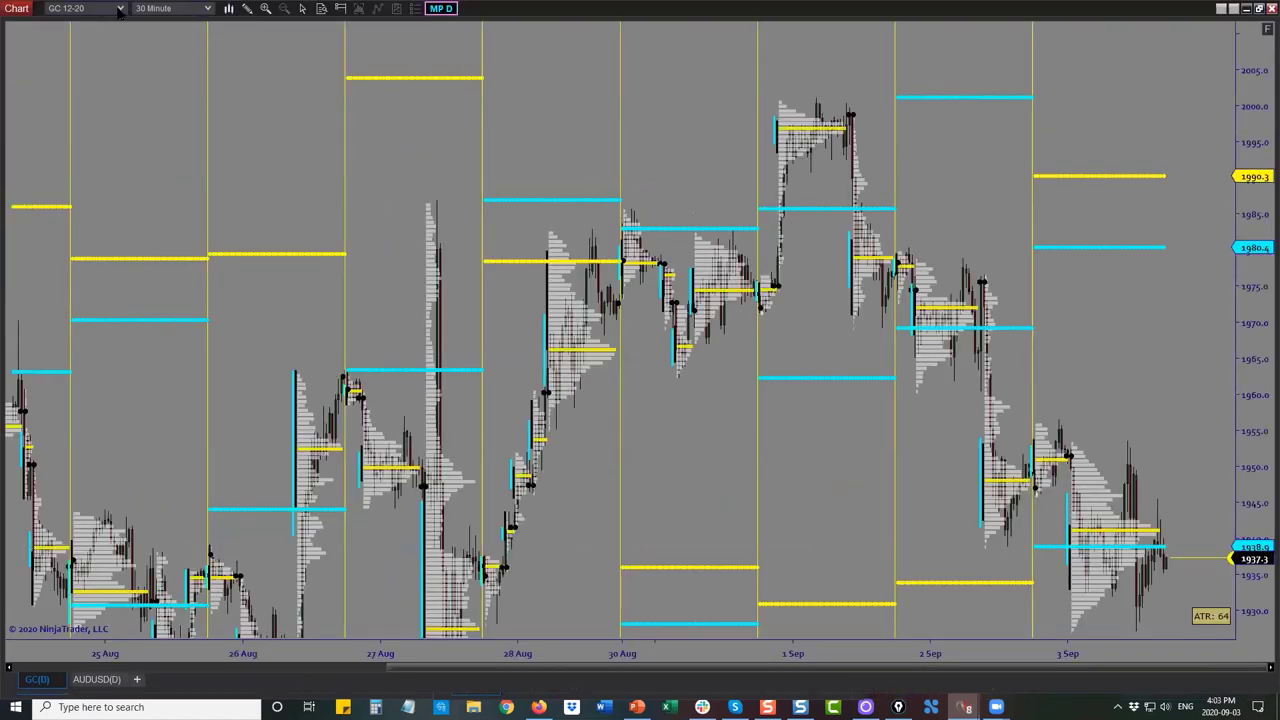
pyautogui.rightClick(289, 76)
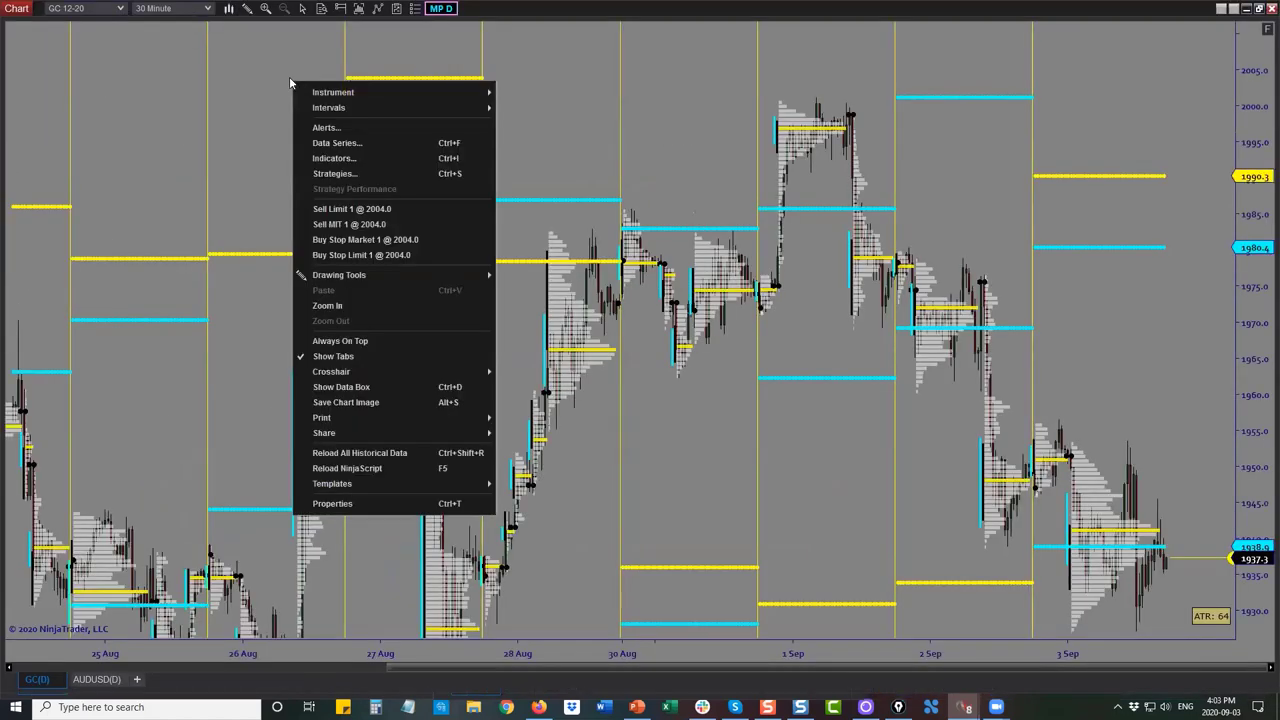
pyautogui.click(321, 166)
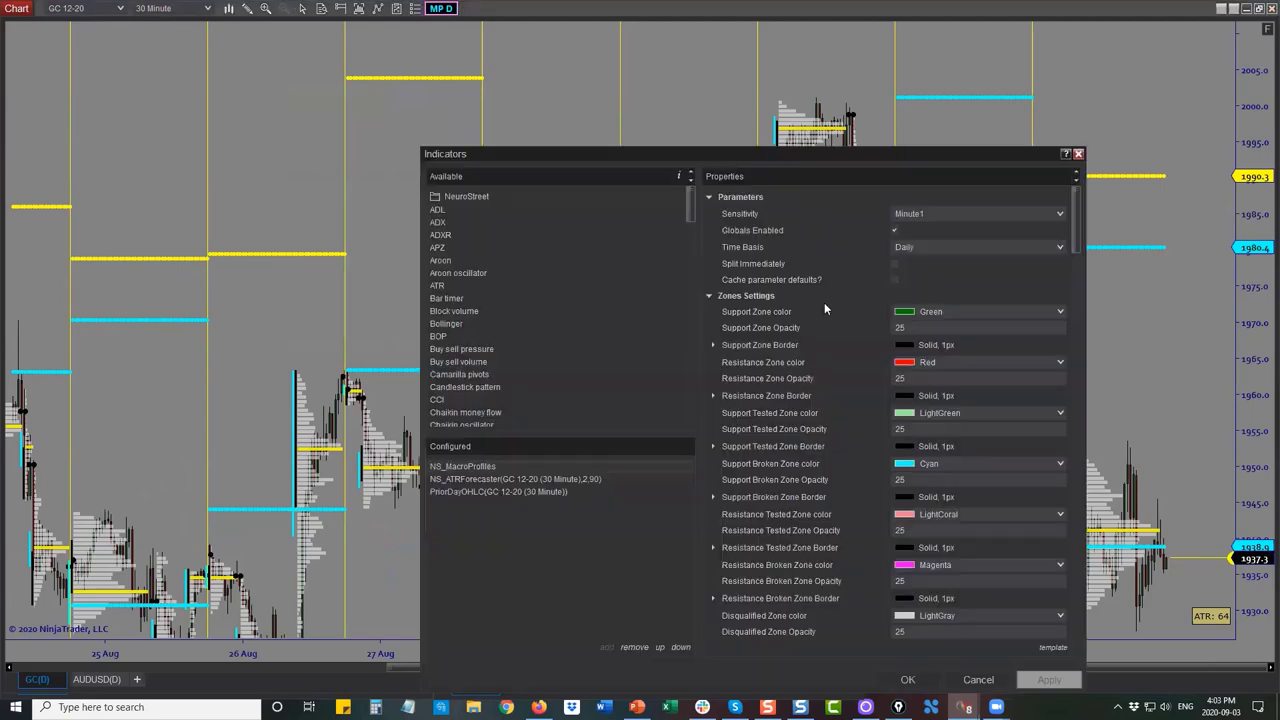
pyautogui.click(1078, 153)
# Switch the daily profile chart's instrument to NQ 09-20
pyautogui.click(119, 10)
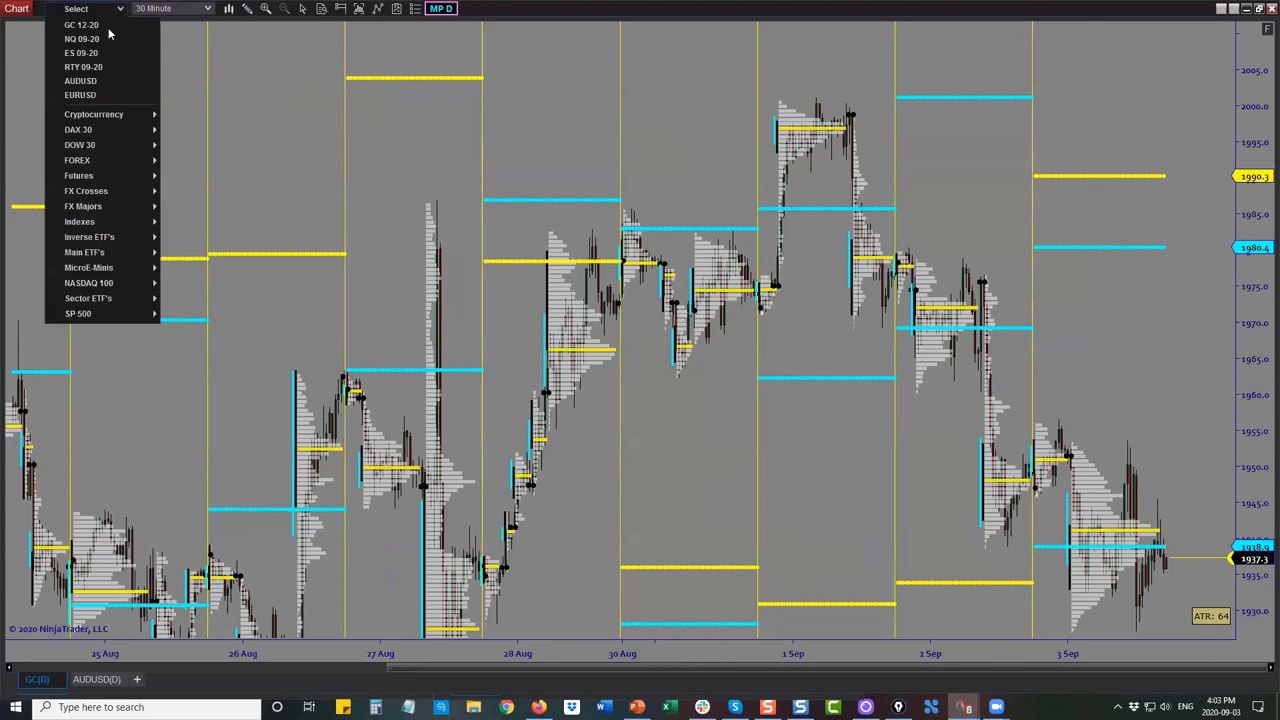
pyautogui.click(101, 38)
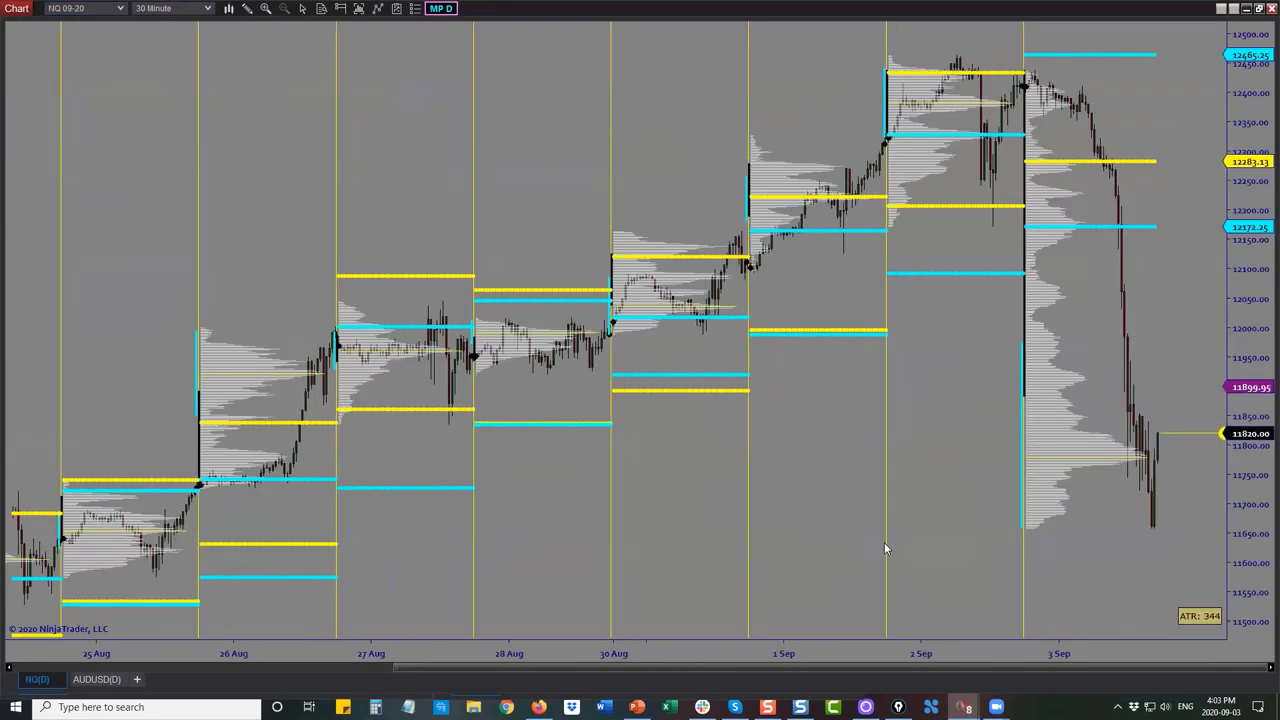
pyautogui.moveTo(1040, 652); pyautogui.dragTo(470, 622)
pyautogui.click(838, 595)
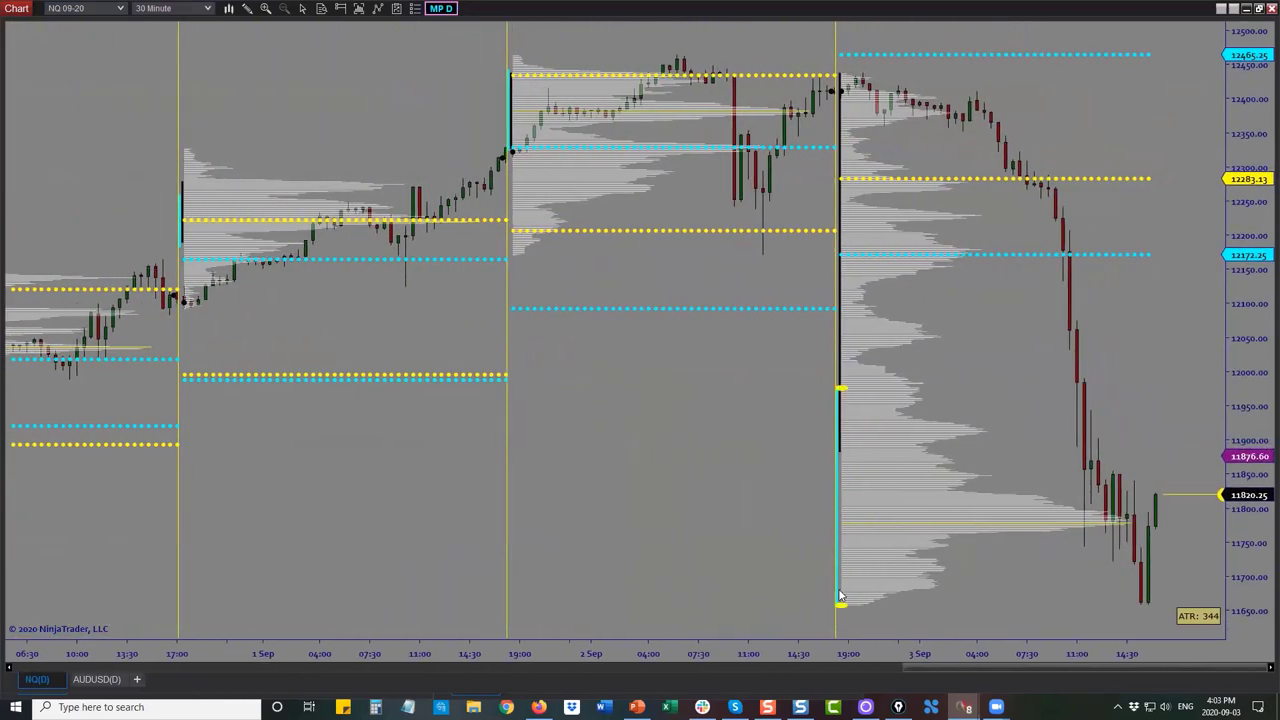
pyautogui.moveTo(934, 650); pyautogui.dragTo(770, 655)
# Set the daily NQ profiles to 10 ticks per histo bar and recalculate them
pyautogui.click(447, 9)
pyautogui.scroll(1, 488, 146)
pyautogui.scroll(2, 488, 146)
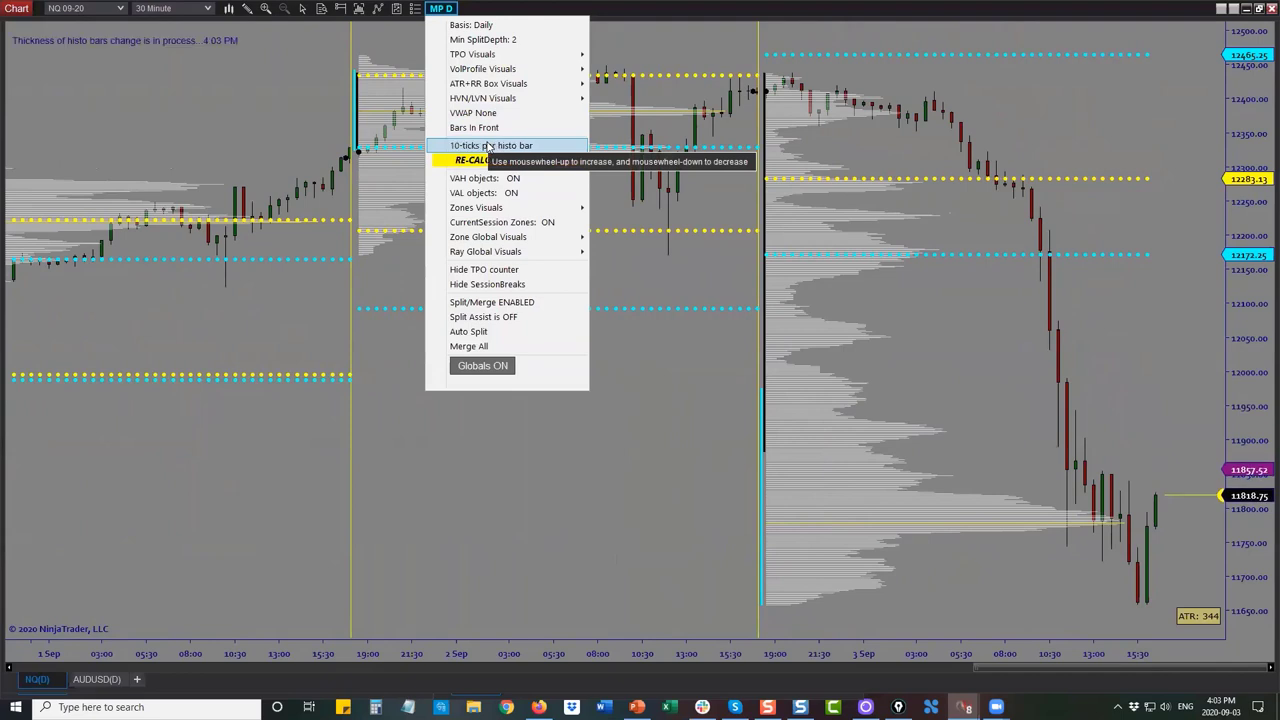
pyautogui.click(488, 160)
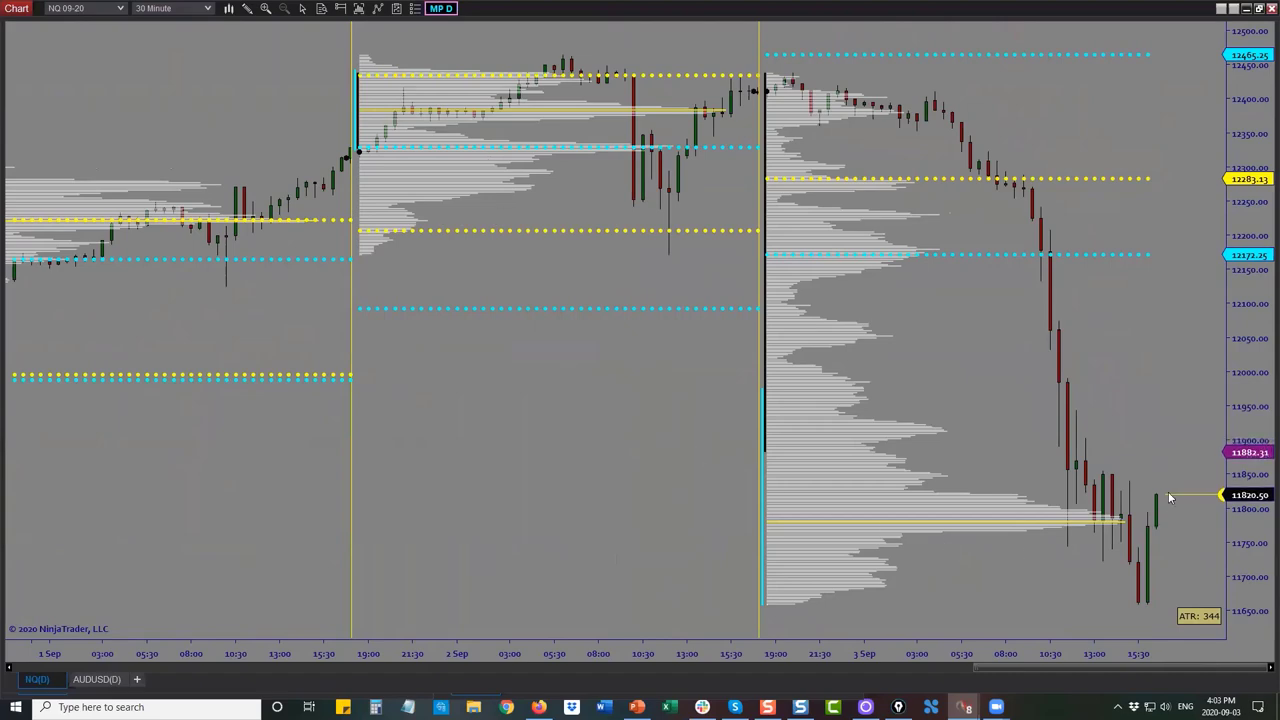
# Annotate the 3 Sep NQ session with handwritten "POC", a downward arrow and a circle on the point-of-control line near 14:00
pyautogui.moveTo(942, 654); pyautogui.dragTo(399, 664)
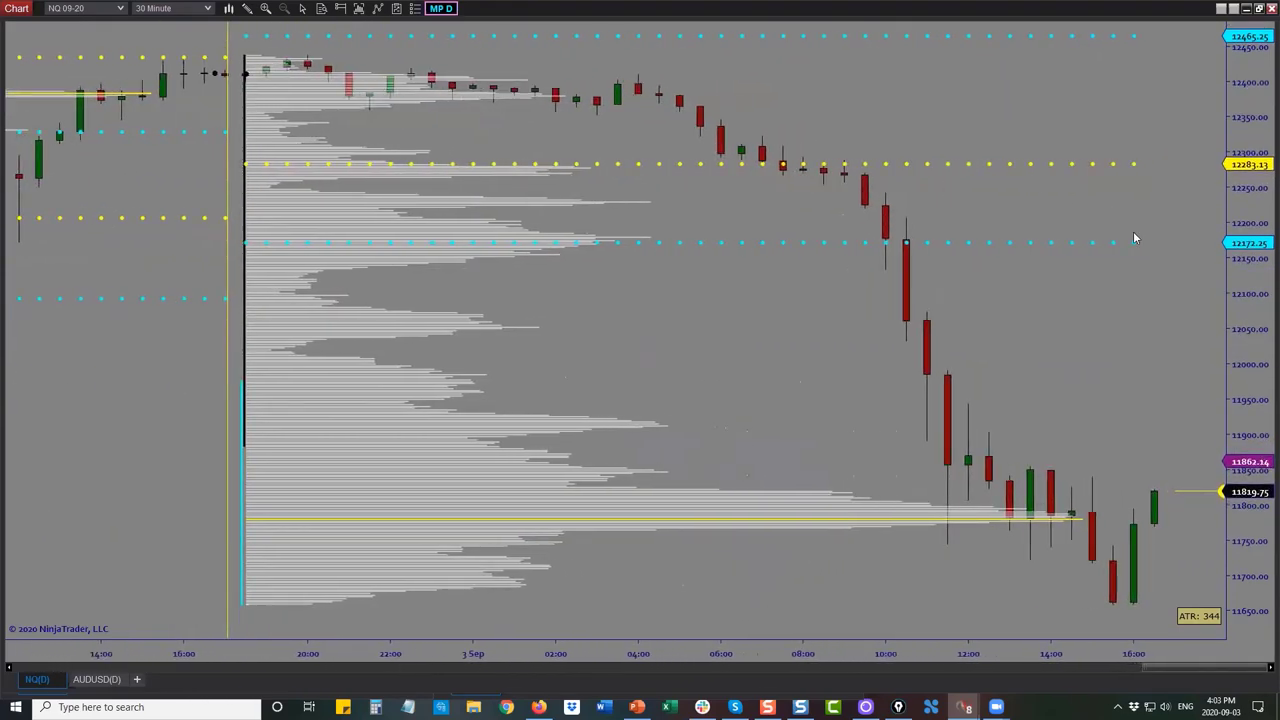
pyautogui.scroll(-3, 1199, 309)
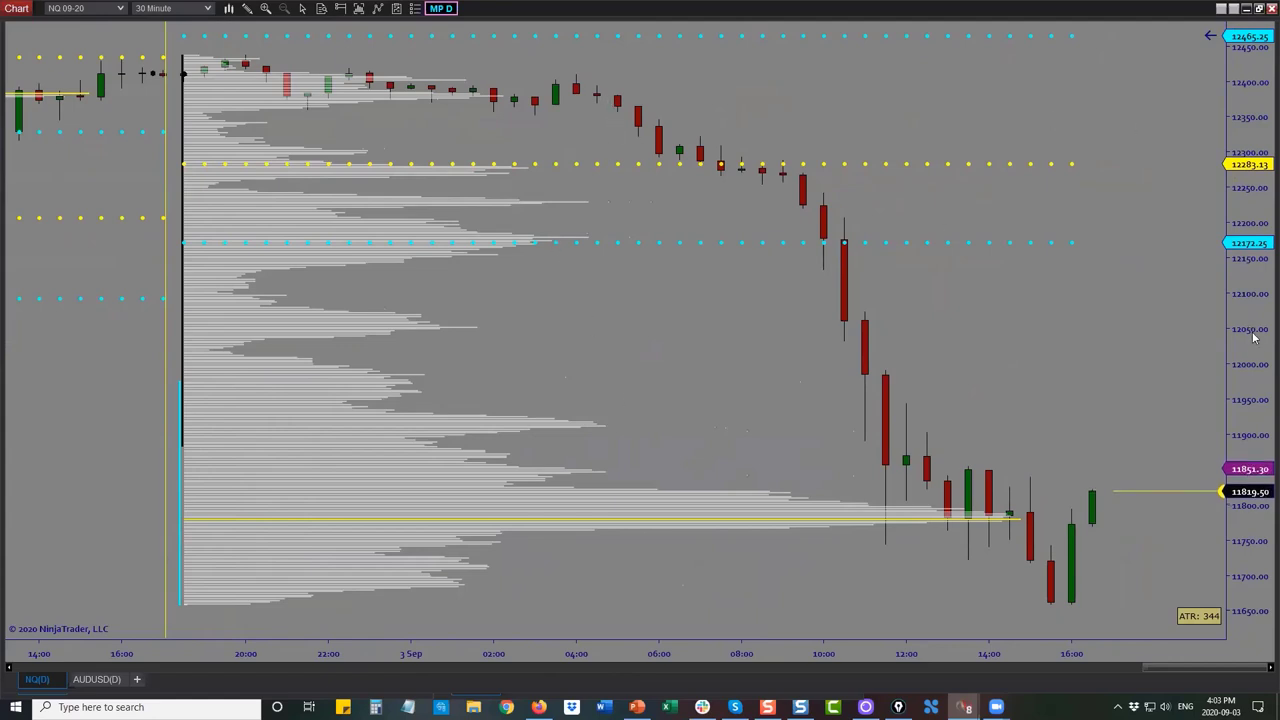
pyautogui.moveTo(1251, 346); pyautogui.dragTo(1242, 327)
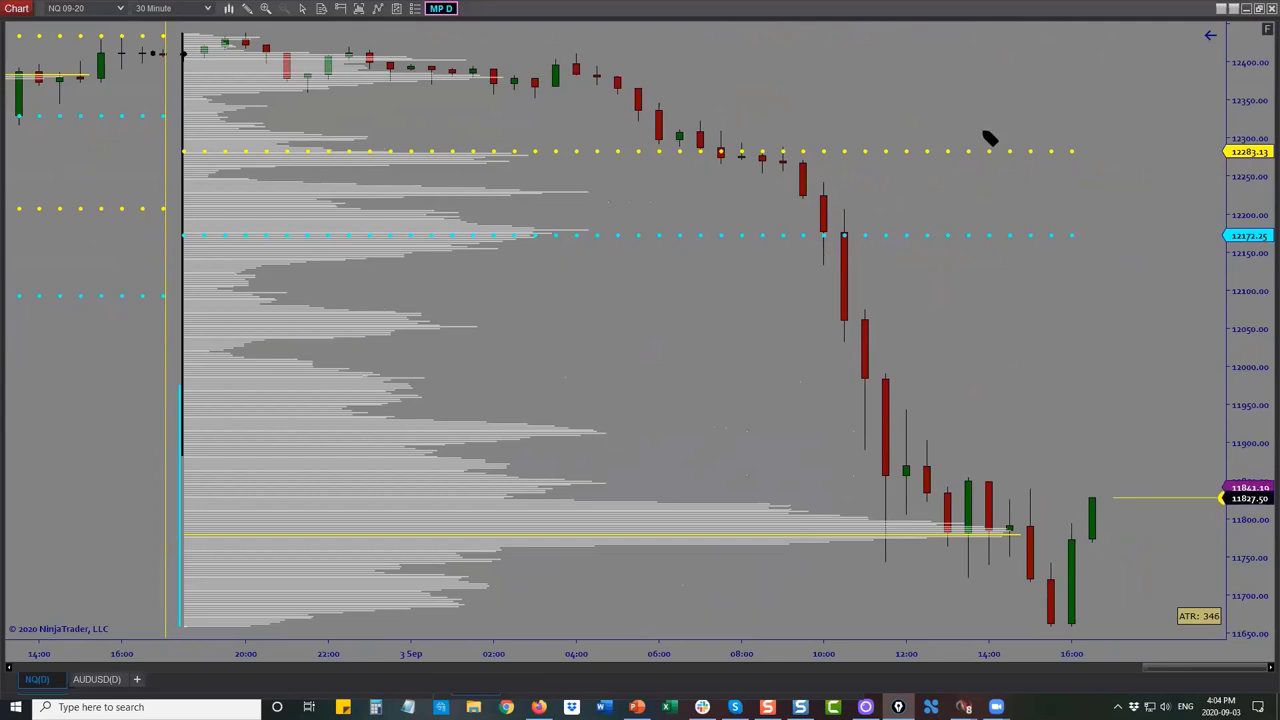
pyautogui.moveTo(906, 50)
pyautogui.mouseDown()
pyautogui.moveTo(907, 98)
pyautogui.moveTo(914, 77)
pyautogui.moveTo(970, 86)
pyautogui.moveTo(980, 57)
pyautogui.moveTo(1086, 206)
pyautogui.mouseUp()
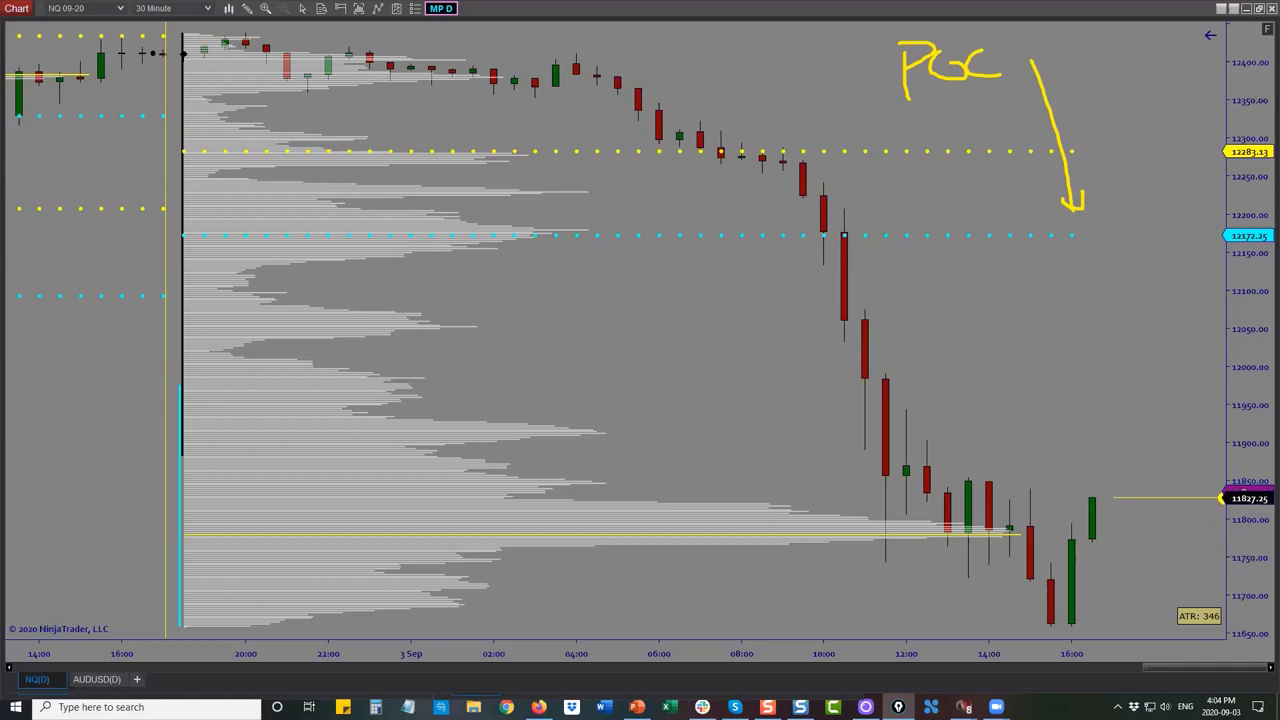
pyautogui.moveTo(1003, 510)
pyautogui.mouseDown()
pyautogui.moveTo(975, 522)
pyautogui.moveTo(1010, 548)
pyautogui.moveTo(997, 515)
pyautogui.mouseUp()
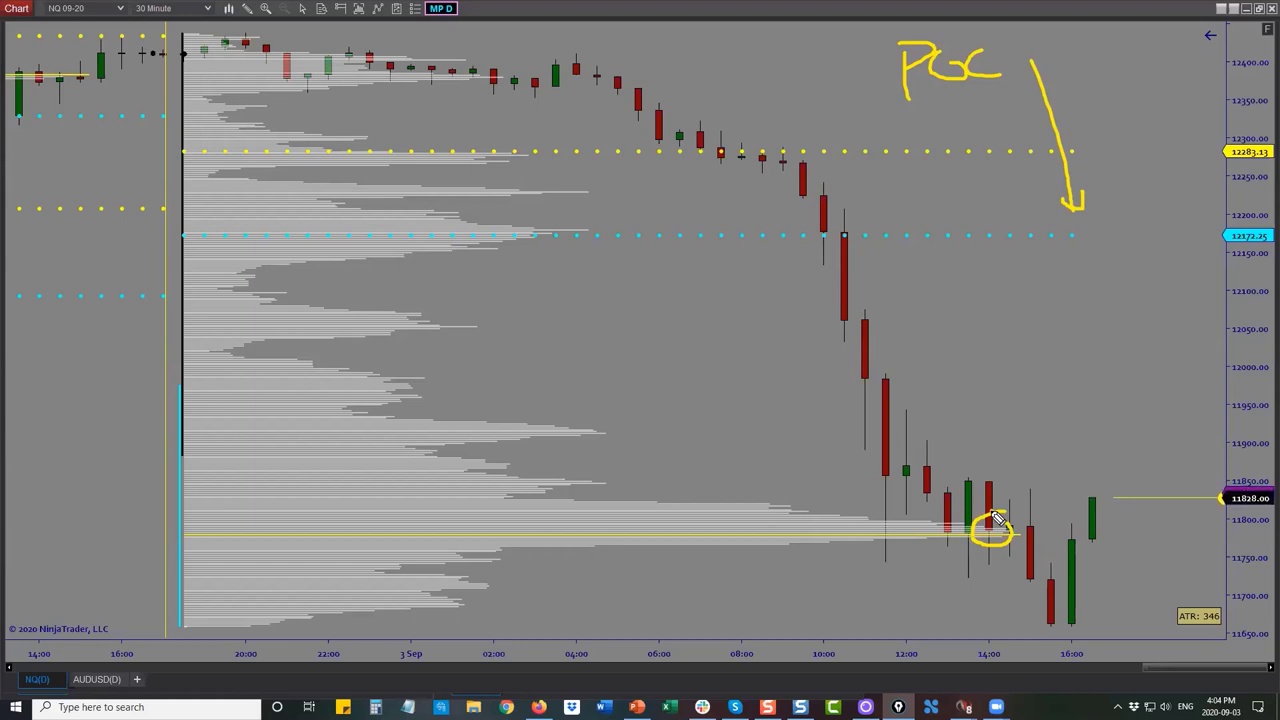
# Draw lines from the high-volume nodes near 12,170, 12,050 and 11,915, cross off the node near 11,850, and clear all annotations
pyautogui.moveTo(604, 432)
pyautogui.mouseDown()
pyautogui.moveTo(875, 431)
pyautogui.moveTo(889, 563)
pyautogui.moveTo(909, 434)
pyautogui.moveTo(928, 428)
pyautogui.mouseUp()
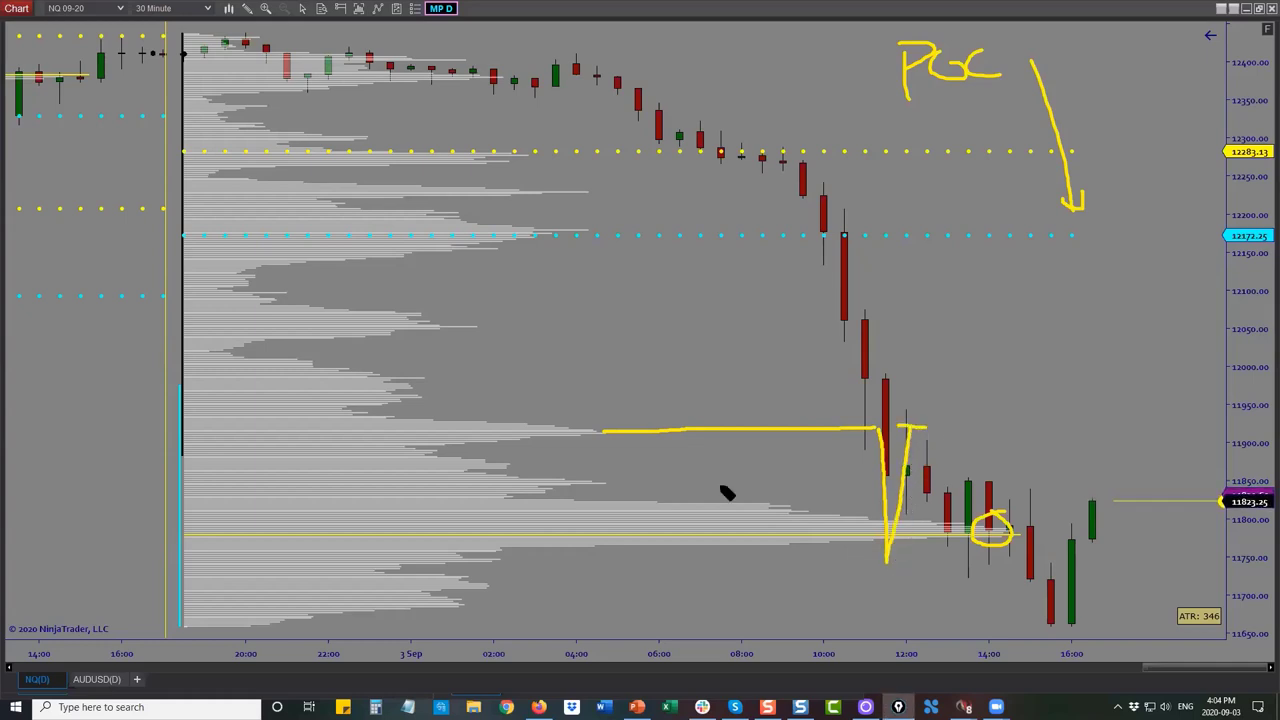
pyautogui.moveTo(609, 475)
pyautogui.mouseDown()
pyautogui.moveTo(589, 484)
pyautogui.moveTo(613, 486)
pyautogui.mouseUp()
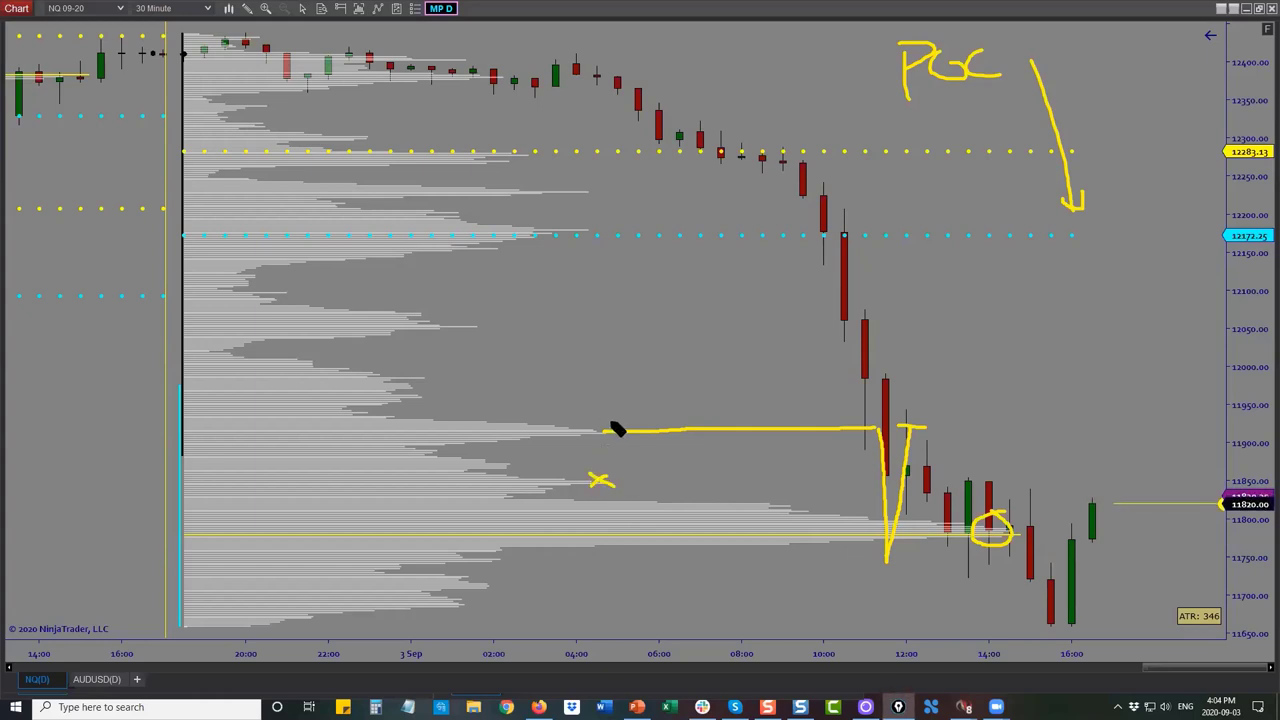
pyautogui.moveTo(582, 230); pyautogui.dragTo(934, 232)
pyautogui.moveTo(464, 325); pyautogui.dragTo(1016, 339)
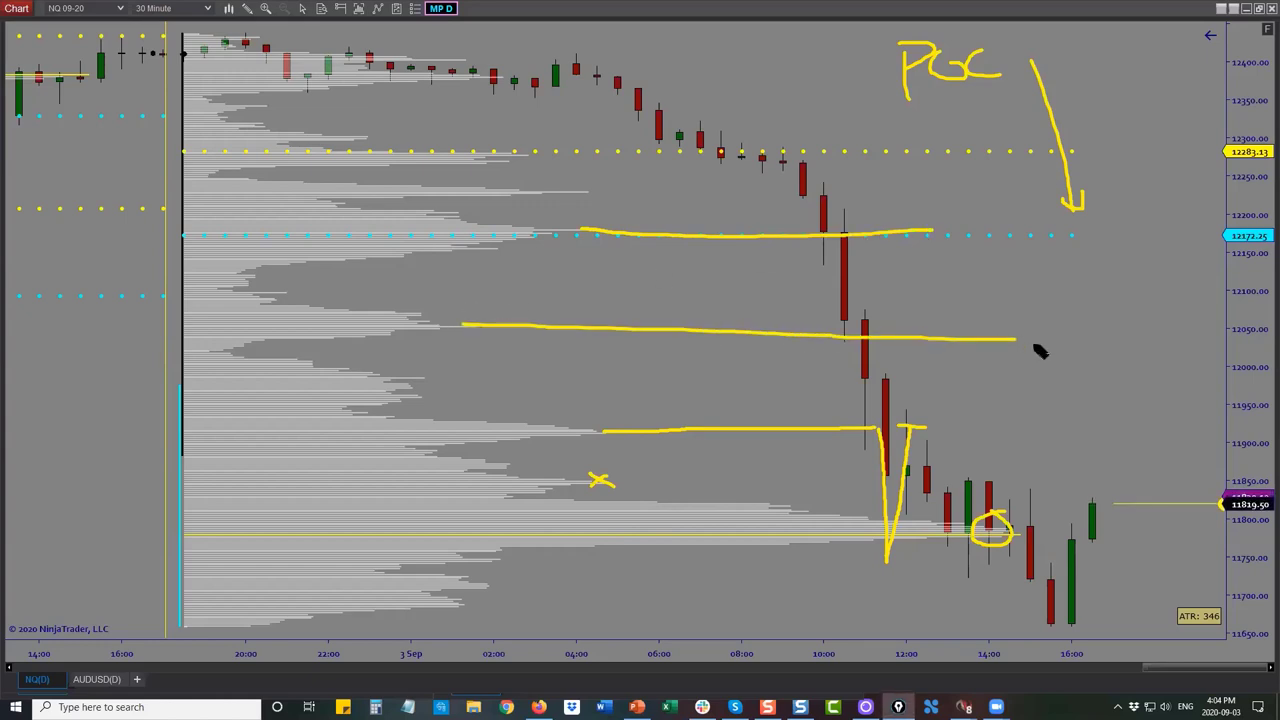
pyautogui.press('Escape')
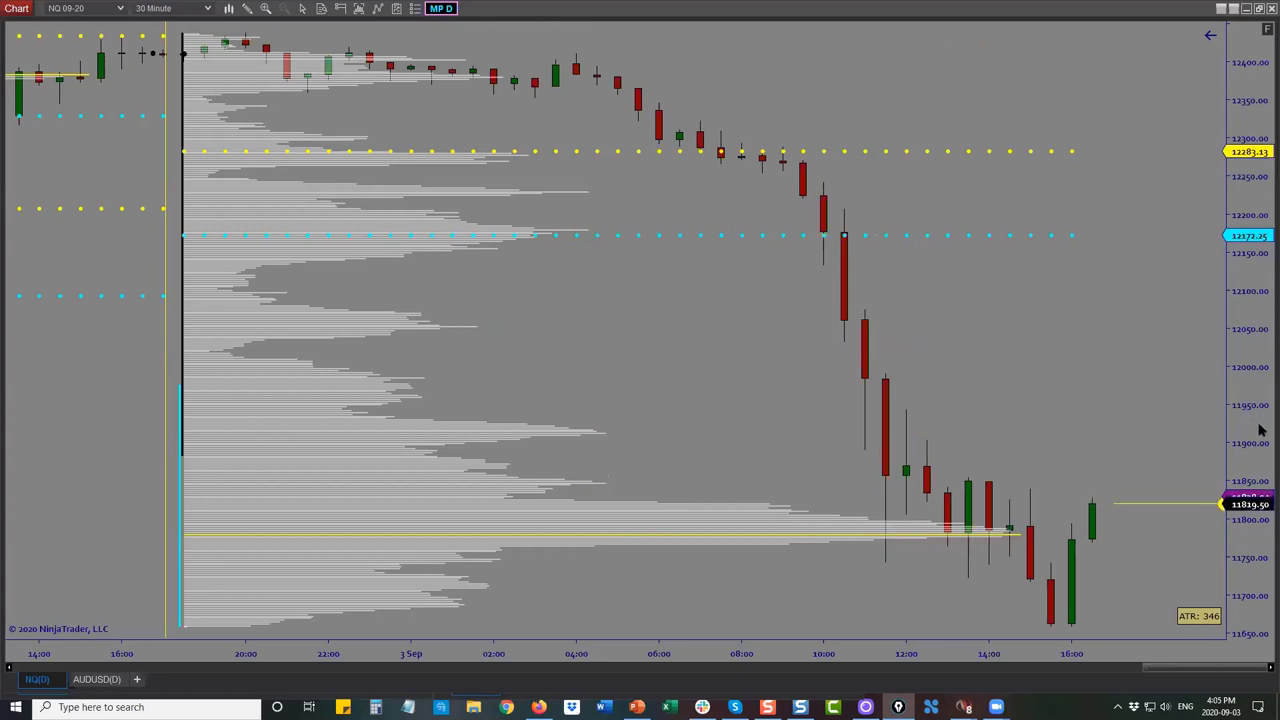
# Activate the POC tool and enlarge the 3 Sep profile to examine its volume nodes between about 11,760 and 12,060
pyautogui.moveTo(1260, 470); pyautogui.dragTo(861, 188)
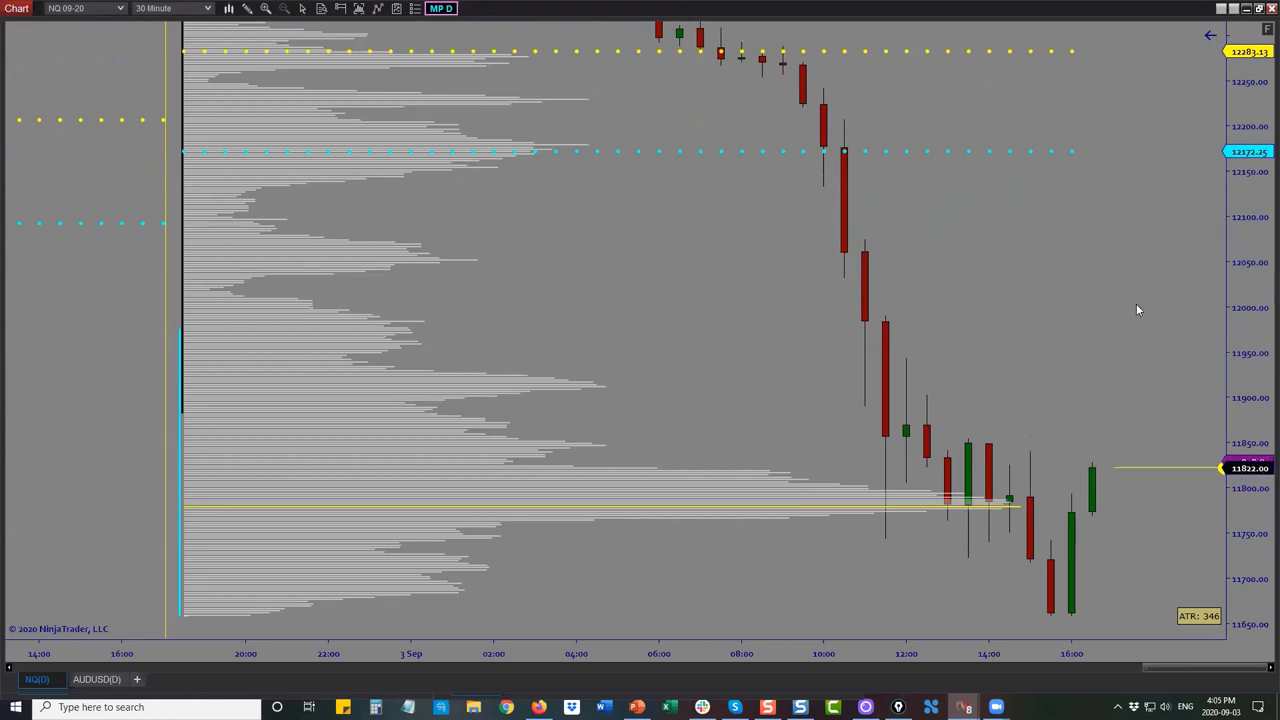
pyautogui.moveTo(1246, 415); pyautogui.dragTo(1014, 122)
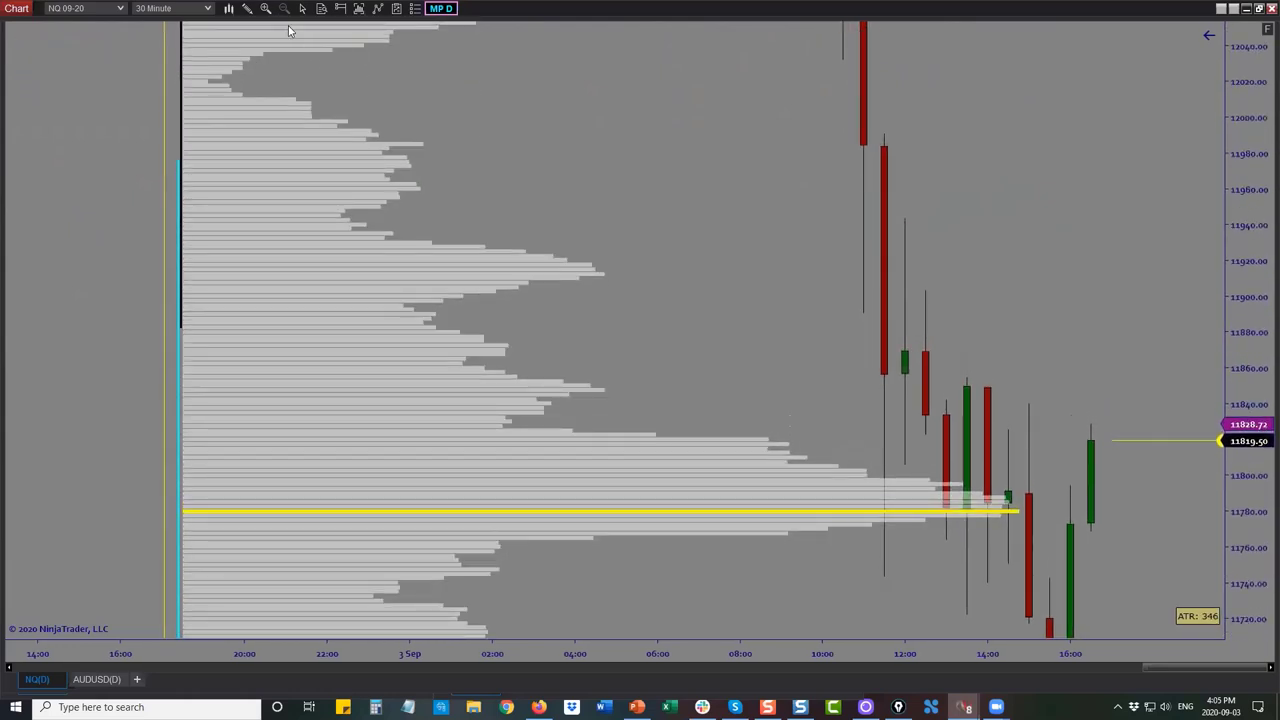
pyautogui.click(247, 8)
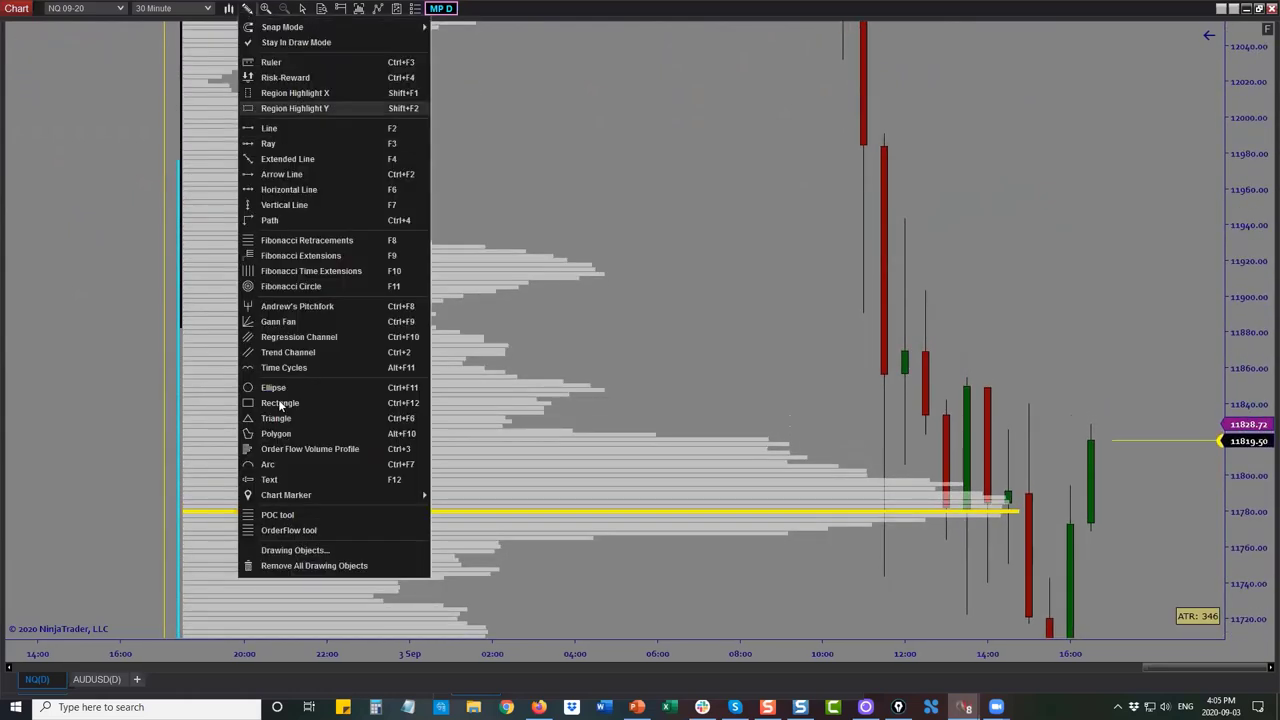
pyautogui.click(288, 515)
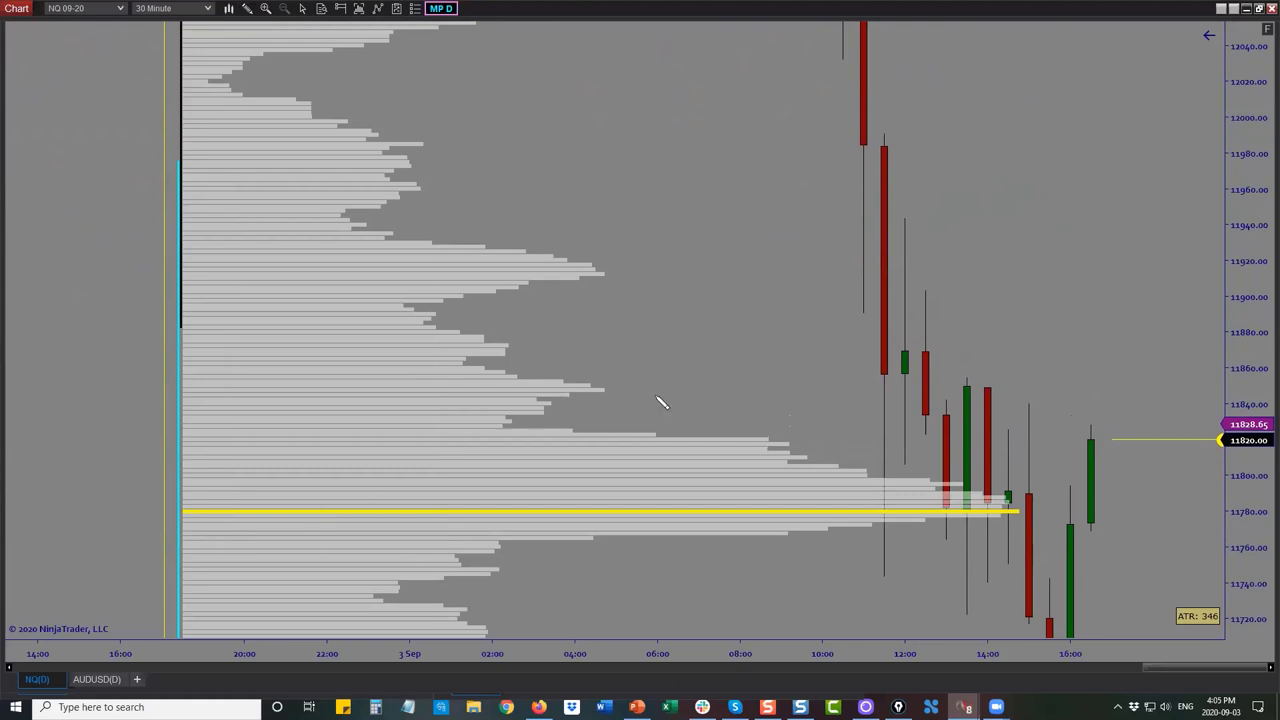
pyautogui.moveTo(1254, 356); pyautogui.dragTo(1240, 211)
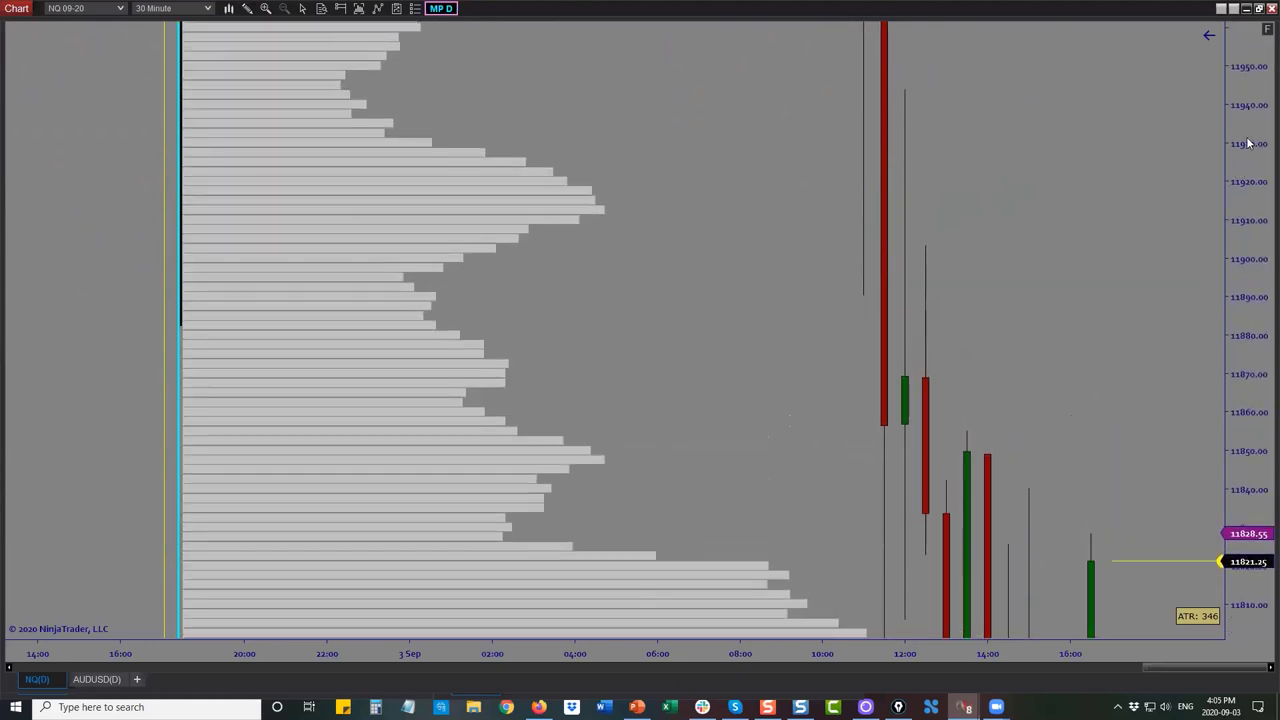
pyautogui.doubleClick(1248, 143)
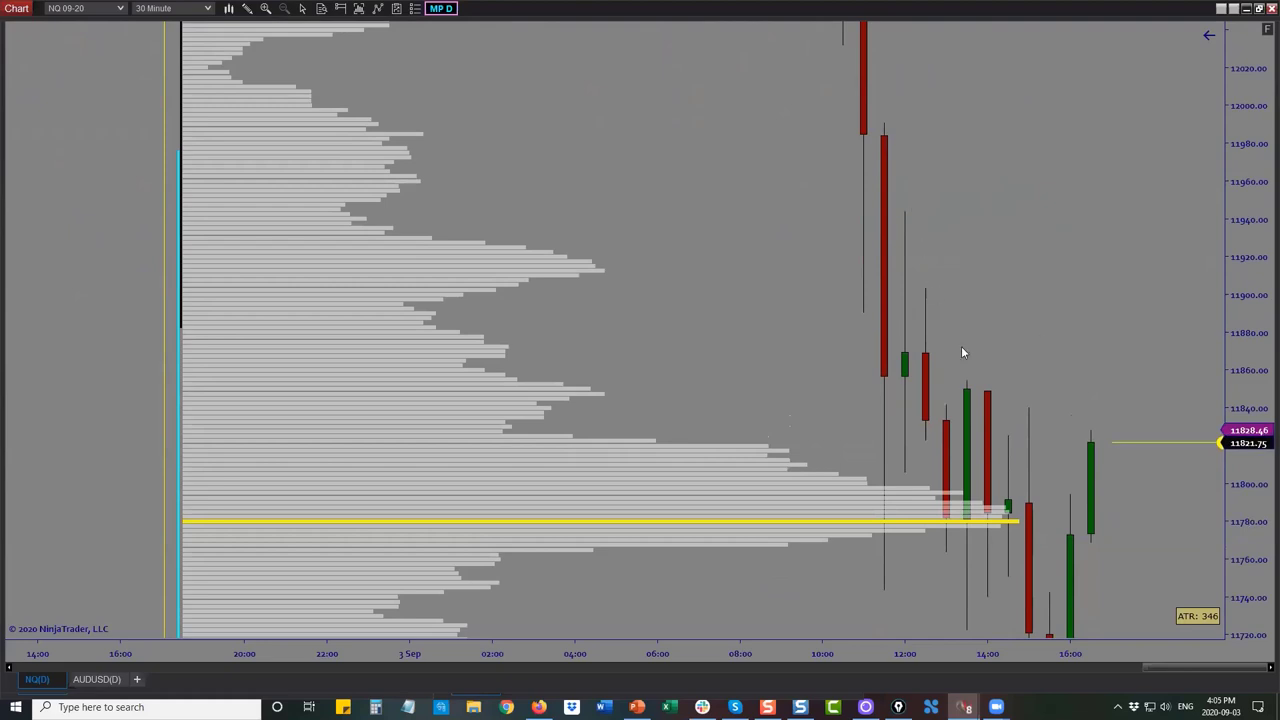
pyautogui.moveTo(1246, 284); pyautogui.dragTo(1250, 337)
pyautogui.moveTo(709, 286); pyautogui.dragTo(1012, 313)
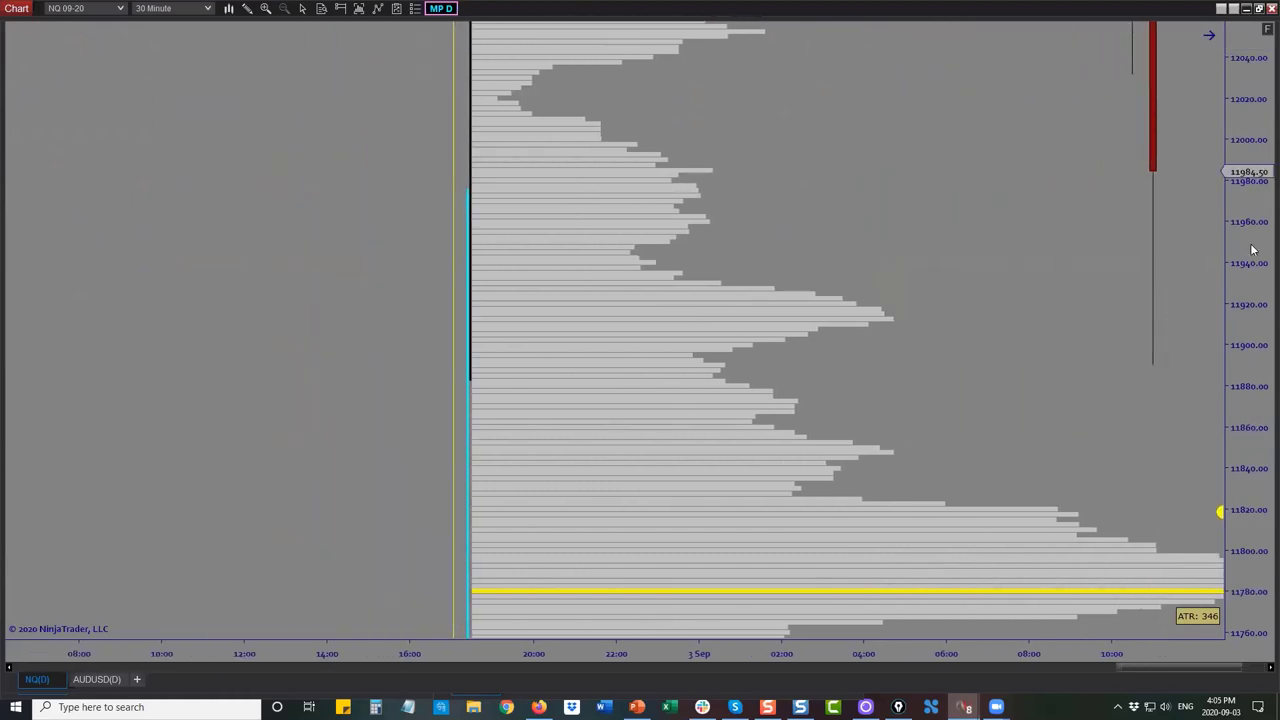
pyautogui.moveTo(1251, 248); pyautogui.dragTo(1251, 280)
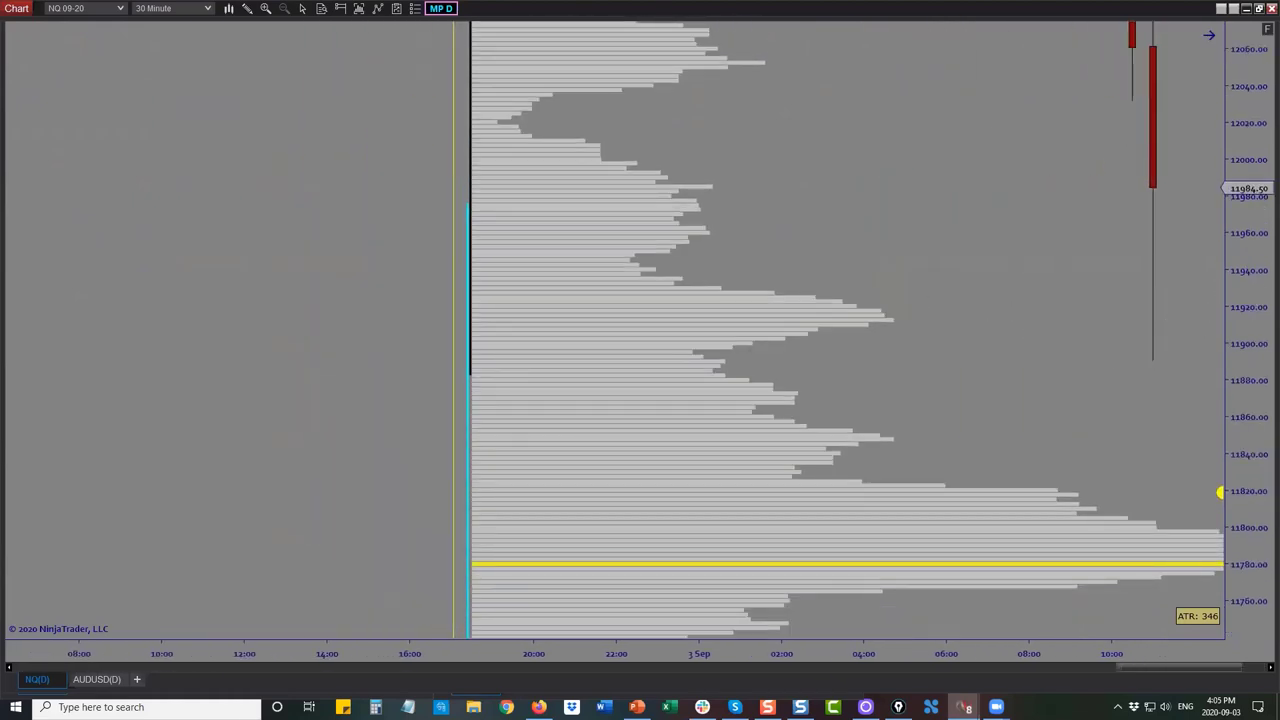
# Sketch a line from the node near 11,915 and a stair-step decline with its profile peaks marked, and erase the drawings
pyautogui.moveTo(887, 320); pyautogui.dragTo(1152, 318)
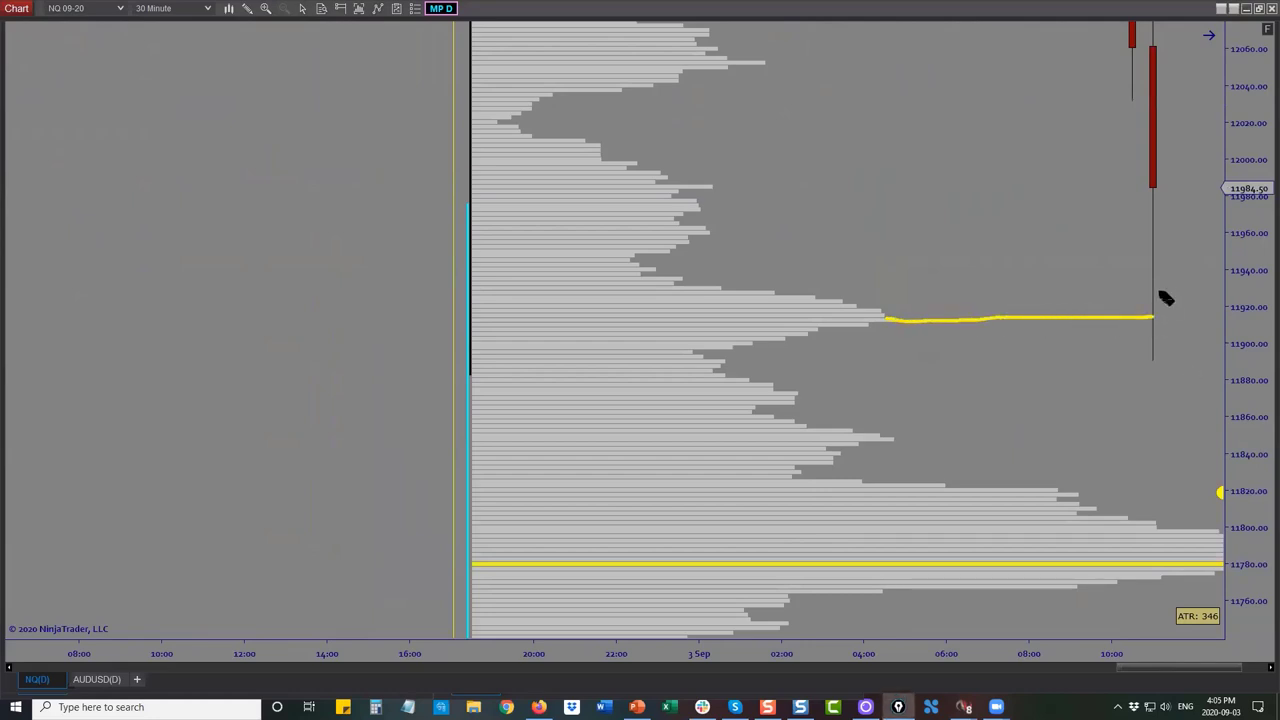
pyautogui.moveTo(99, 82)
pyautogui.mouseDown()
pyautogui.moveTo(174, 200)
pyautogui.moveTo(197, 317)
pyautogui.moveTo(303, 451)
pyautogui.mouseUp()
pyautogui.moveTo(222, 67)
pyautogui.mouseDown()
pyautogui.moveTo(276, 88)
pyautogui.moveTo(254, 189)
pyautogui.moveTo(317, 254)
pyautogui.moveTo(283, 309)
pyautogui.moveTo(331, 421)
pyautogui.moveTo(298, 448)
pyautogui.mouseUp()
pyautogui.moveTo(312, 397); pyautogui.dragTo(380, 393)
pyautogui.moveTo(298, 267); pyautogui.dragTo(355, 263)
pyautogui.moveTo(274, 128); pyautogui.dragTo(328, 129)
pyautogui.moveTo(284, 66)
pyautogui.mouseDown()
pyautogui.moveTo(366, 162)
pyautogui.moveTo(391, 334)
pyautogui.moveTo(430, 402)
pyautogui.moveTo(450, 368)
pyautogui.mouseUp()
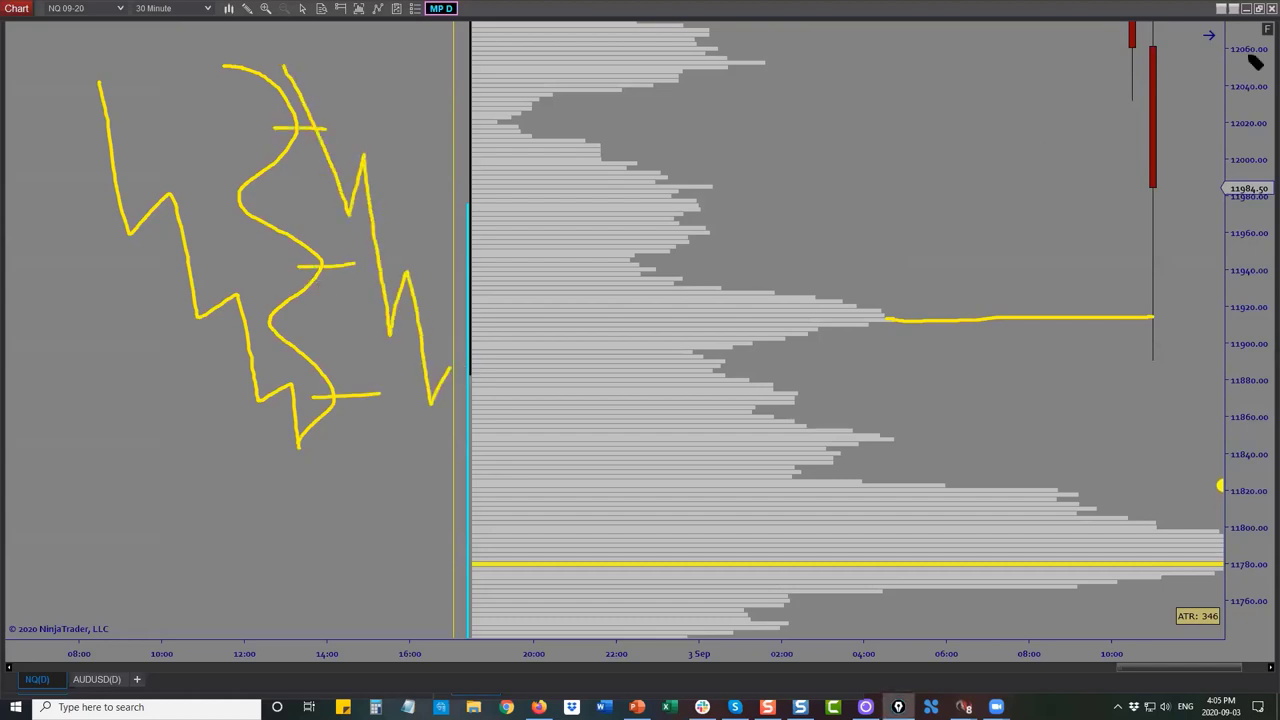
pyautogui.hotkey('ctrl', 'shift', '7')
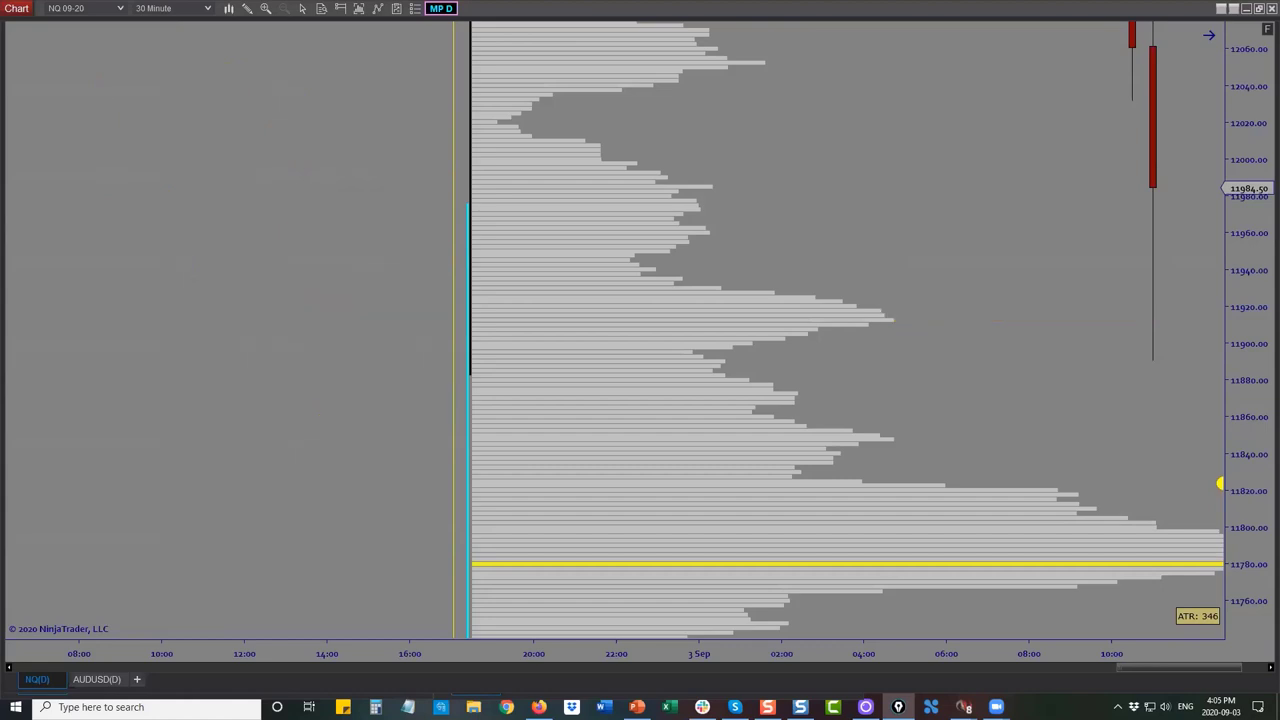
# Use the POC tool to mark a zone around the 3 Sep profile's high-volume node near 12,050
pyautogui.click(247, 8)
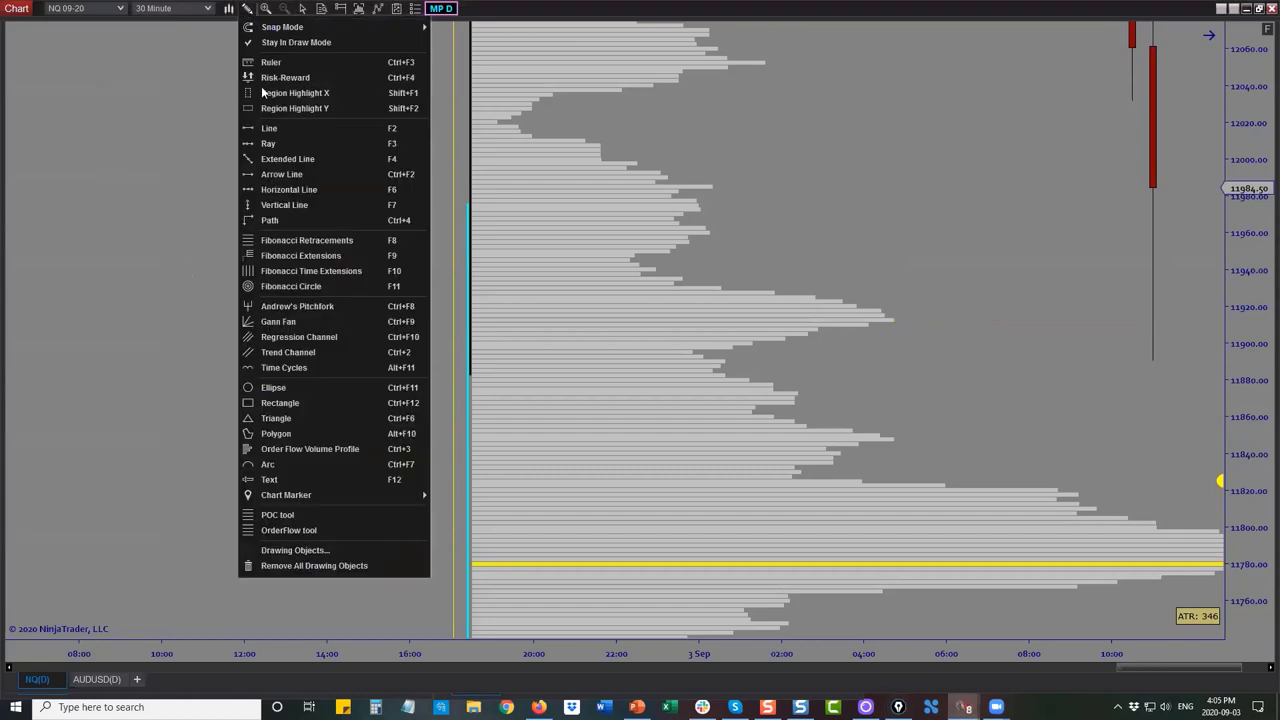
pyautogui.click(280, 516)
pyautogui.click(724, 69)
pyautogui.click(720, 56)
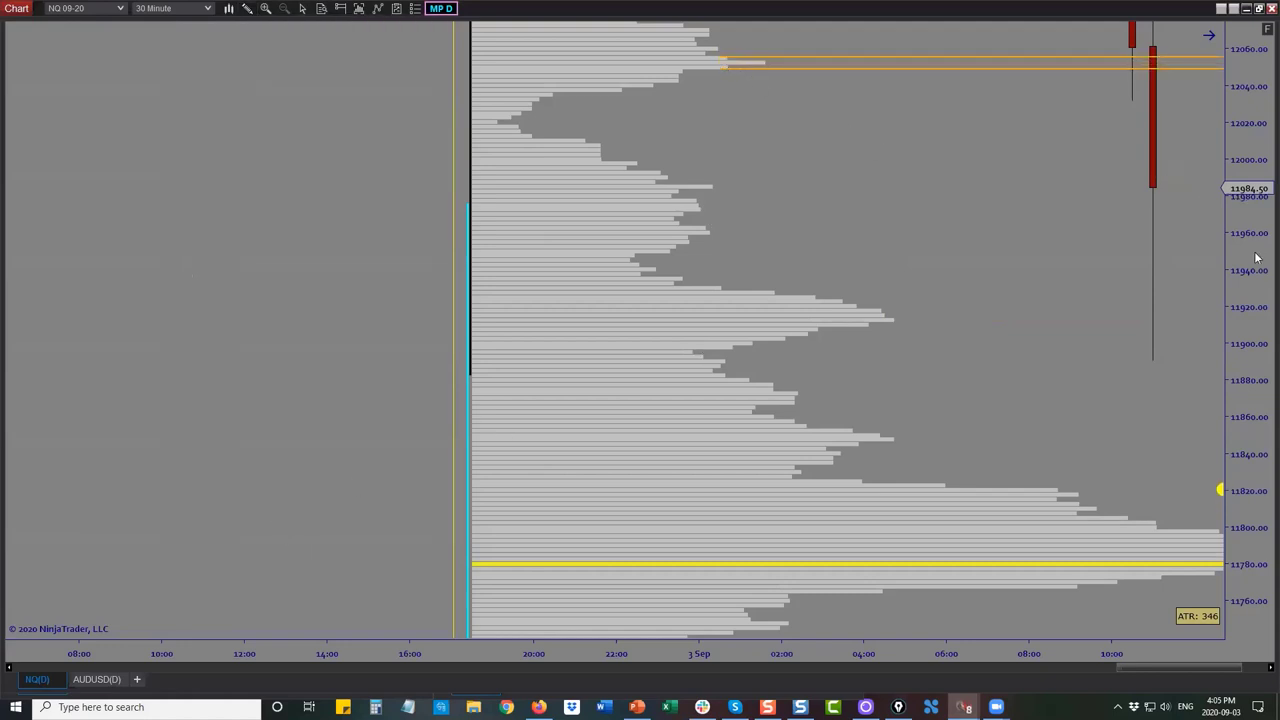
# Mark a zone from about 11,909 to 11,919 at the 3 Sep profile's high-volume node, and advance the chart to the 11:30 candle
pyautogui.moveTo(1261, 312); pyautogui.dragTo(1263, 228)
pyautogui.moveTo(866, 326); pyautogui.dragTo(866, 299)
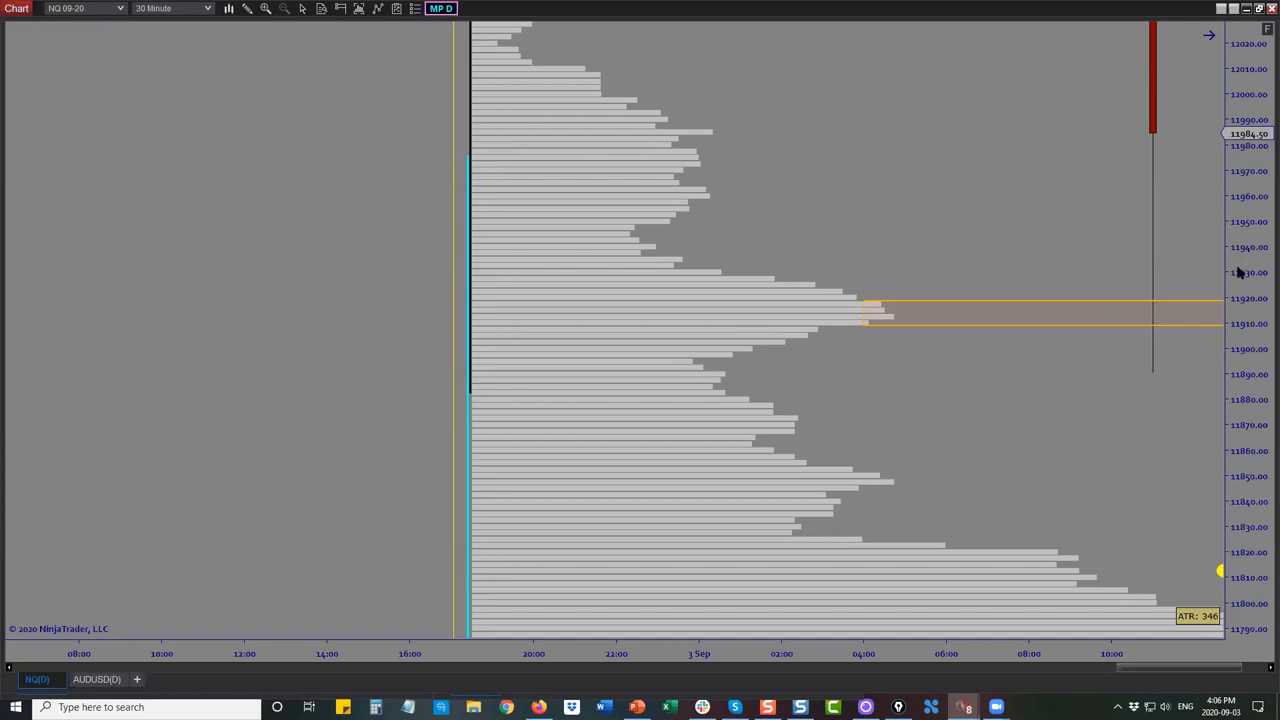
pyautogui.click(1268, 668)
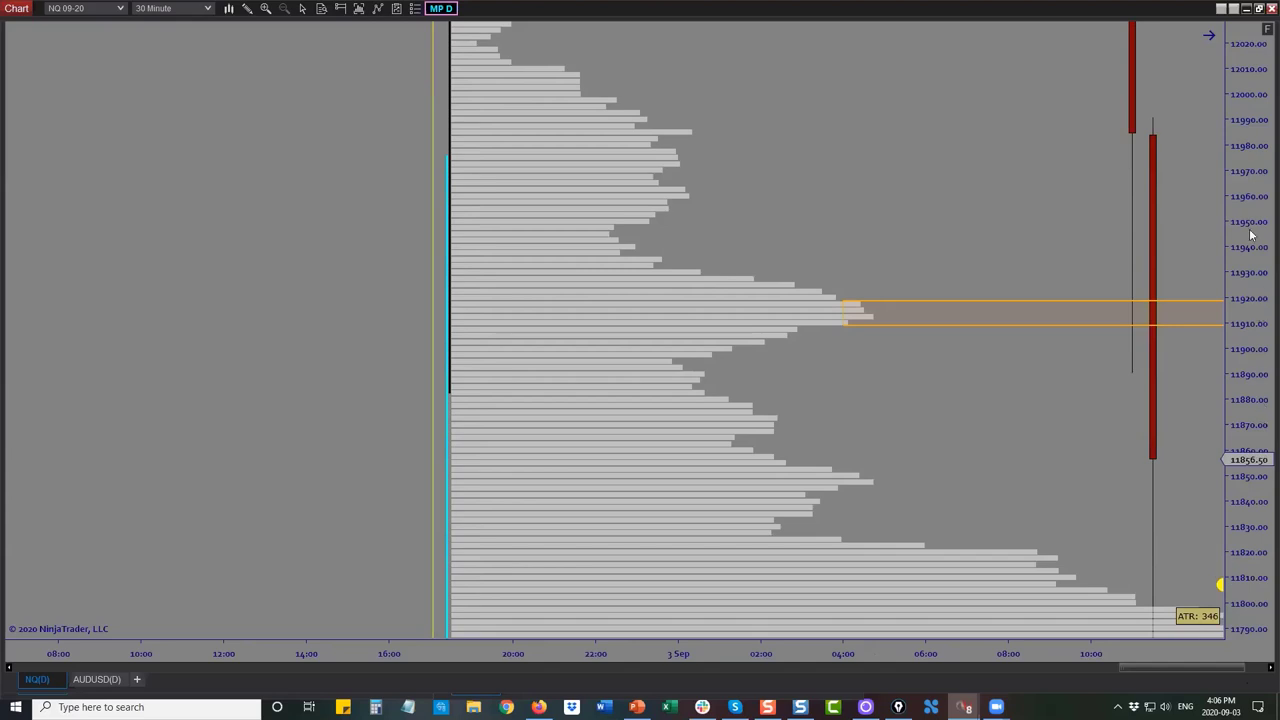
pyautogui.click(1268, 668)
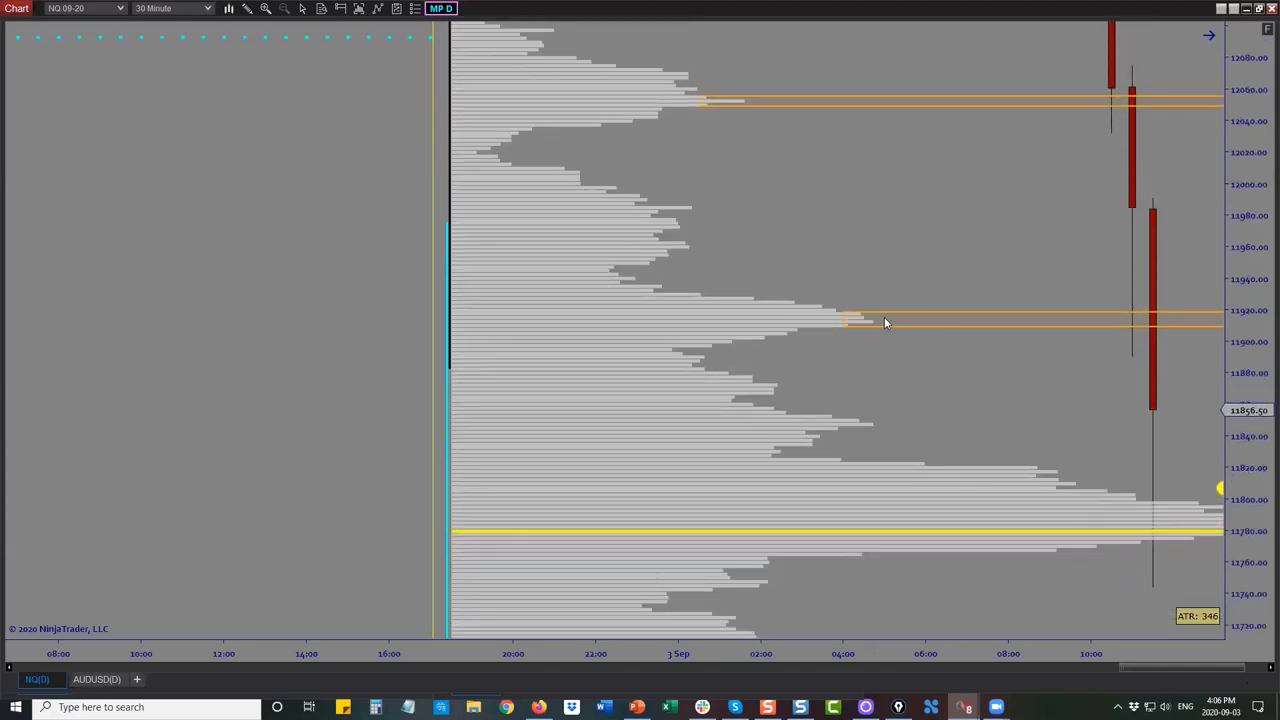
# Mark the node near 11,915, label its zone VS and VR, circle 11,920 and underline the last candle's low, and clear the annotations
pyautogui.moveTo(837, 304)
pyautogui.mouseDown()
pyautogui.moveTo(857, 320)
pyautogui.moveTo(841, 330)
pyautogui.mouseUp()
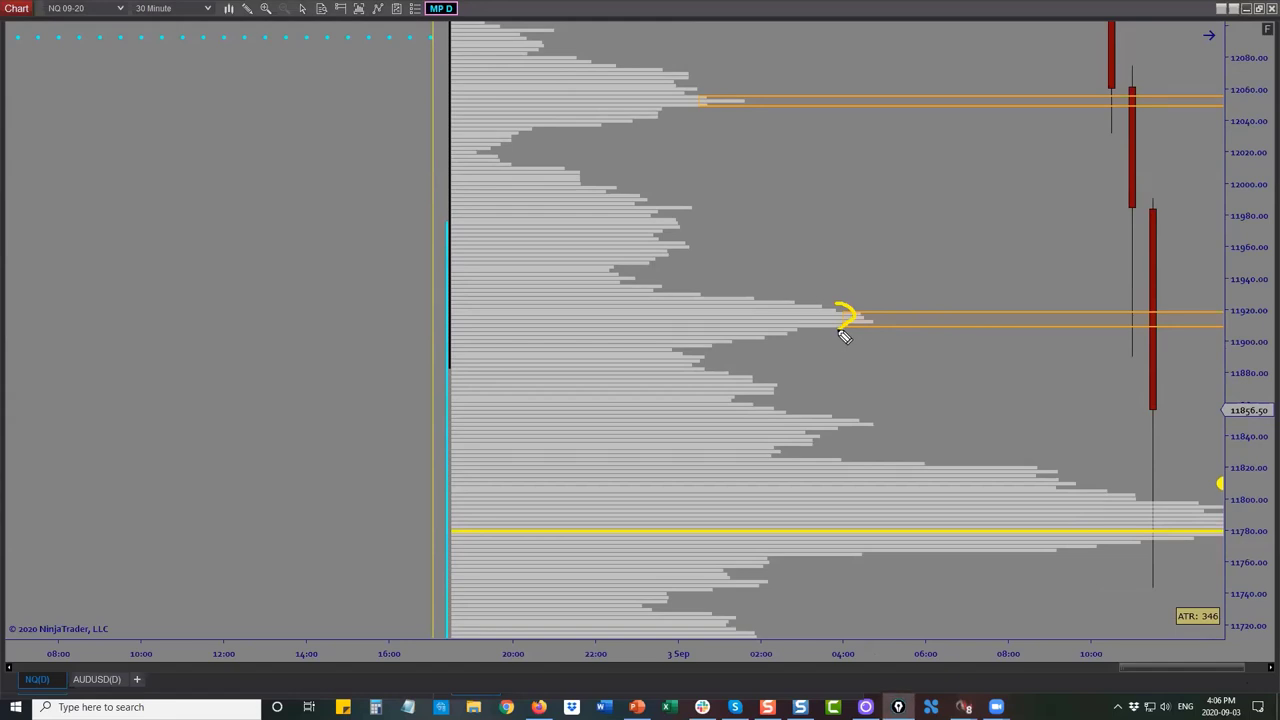
pyautogui.moveTo(1120, 307); pyautogui.dragTo(1107, 326)
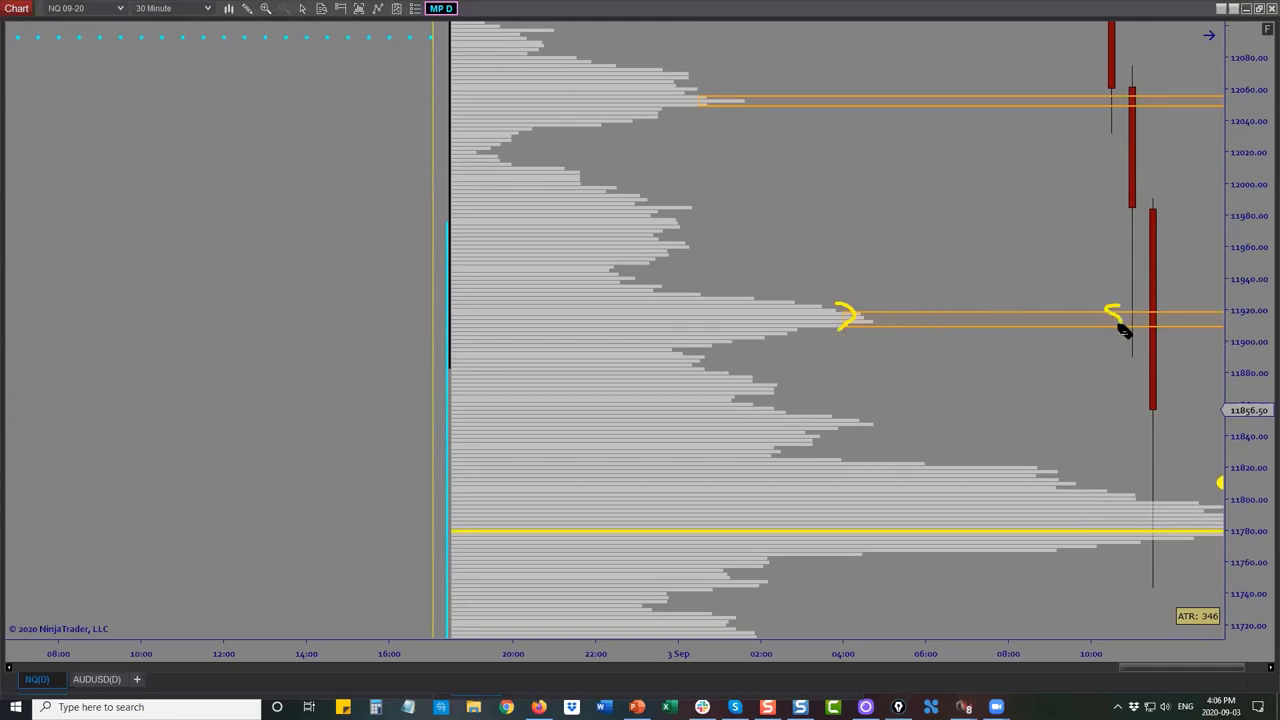
pyautogui.moveTo(1198, 320)
pyautogui.mouseDown()
pyautogui.moveTo(1196, 308)
pyautogui.moveTo(1208, 325)
pyautogui.mouseUp()
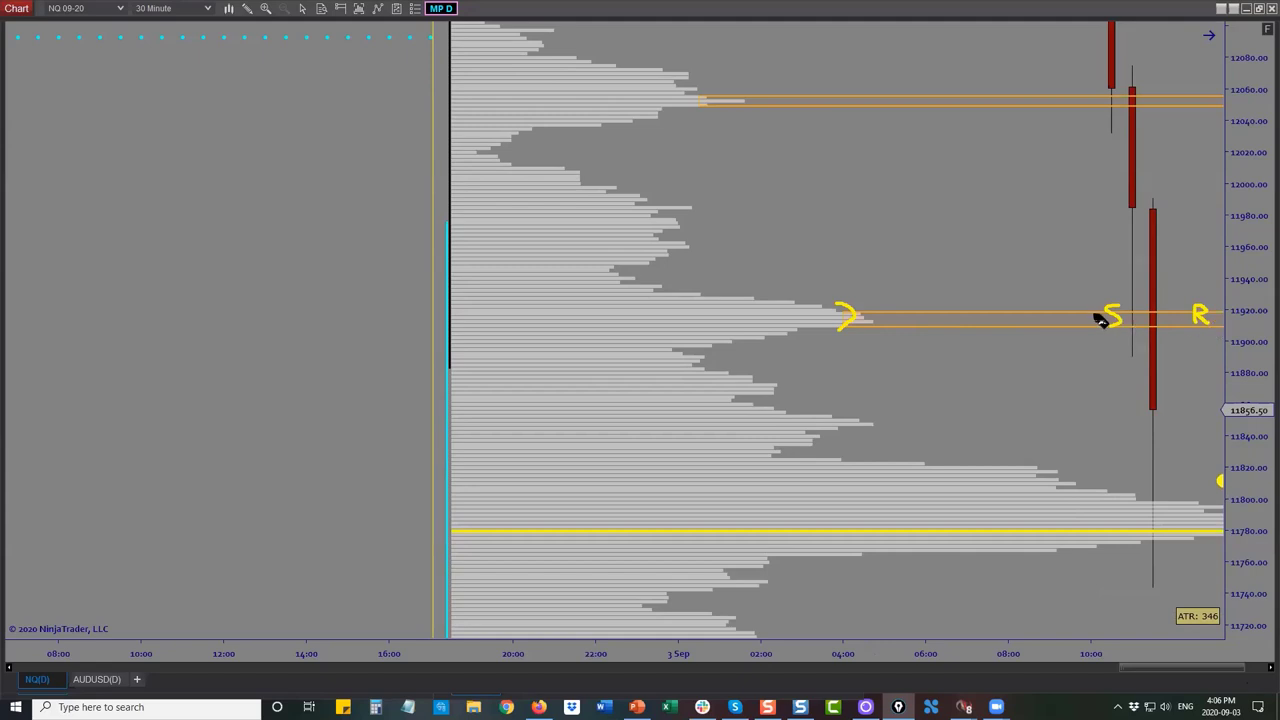
pyautogui.moveTo(1094, 306)
pyautogui.mouseDown()
pyautogui.moveTo(1101, 322)
pyautogui.moveTo(1117, 300)
pyautogui.moveTo(1189, 320)
pyautogui.moveTo(1195, 300)
pyautogui.mouseUp()
pyautogui.moveTo(1245, 311)
pyautogui.mouseDown()
pyautogui.moveTo(1236, 322)
pyautogui.moveTo(1262, 306)
pyautogui.moveTo(1242, 300)
pyautogui.mouseUp()
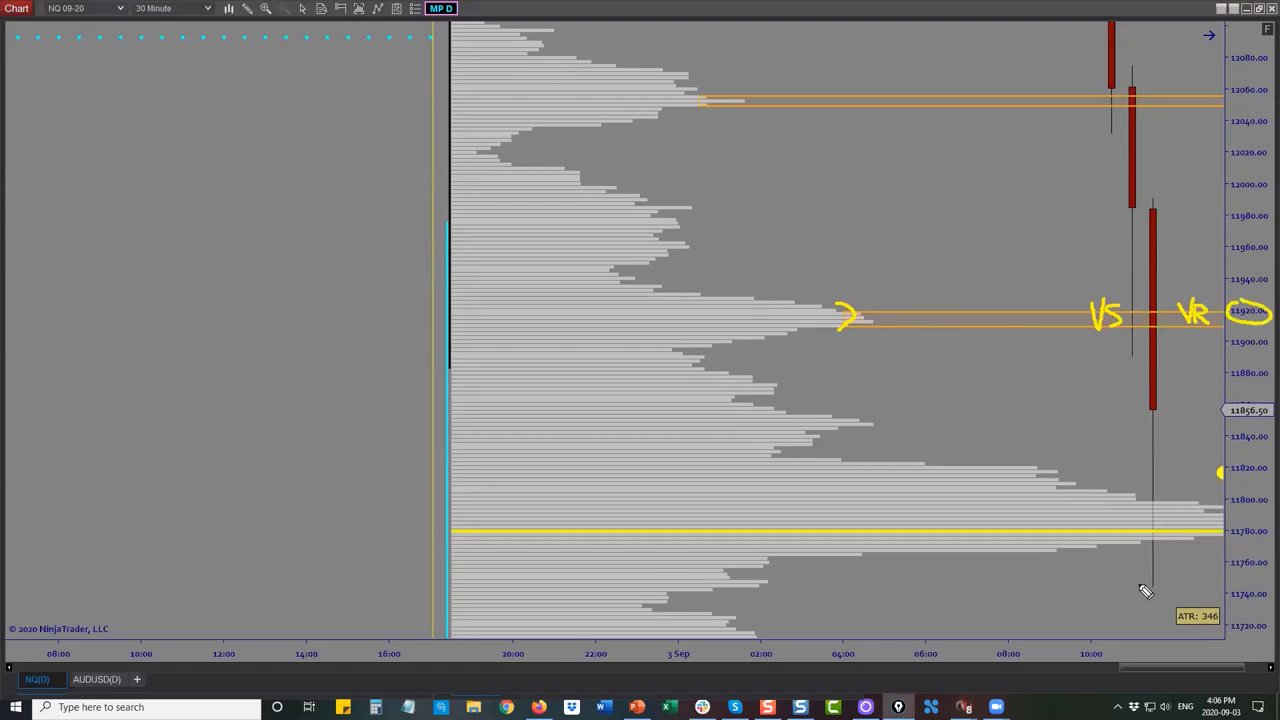
pyautogui.moveTo(1138, 587); pyautogui.dragTo(1176, 587)
pyautogui.hotkey('ctrl', 'shift', '7')
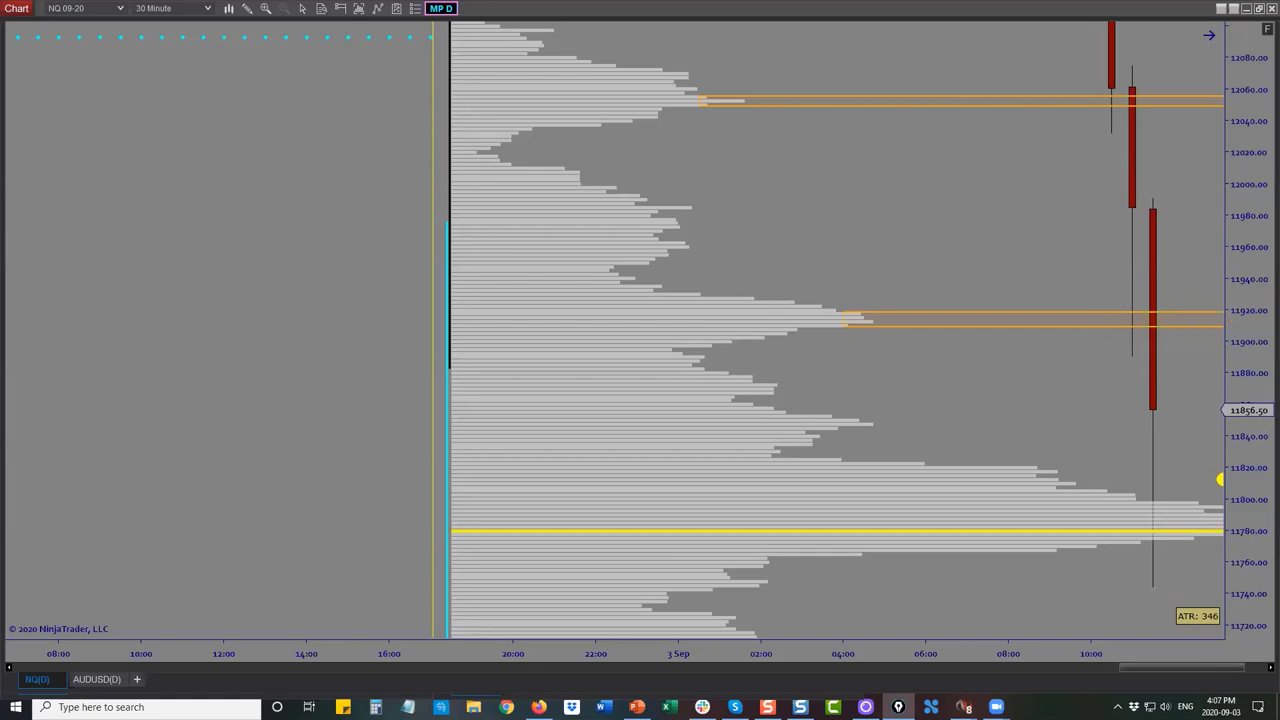
# Advance the chart to the 13:00 candle and circle the 12:00 candle's wick where it crosses the zone near 11,915
pyautogui.click(1269, 668)
pyautogui.click(1261, 674)
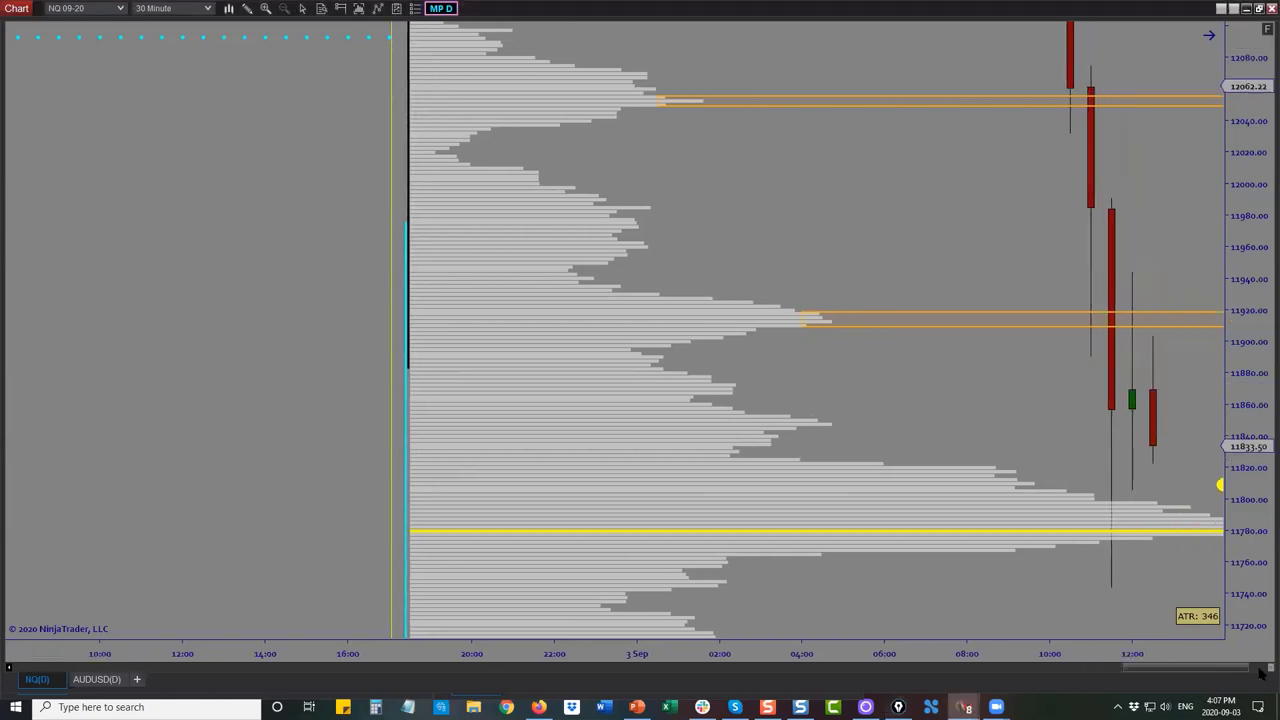
pyautogui.click(1261, 674)
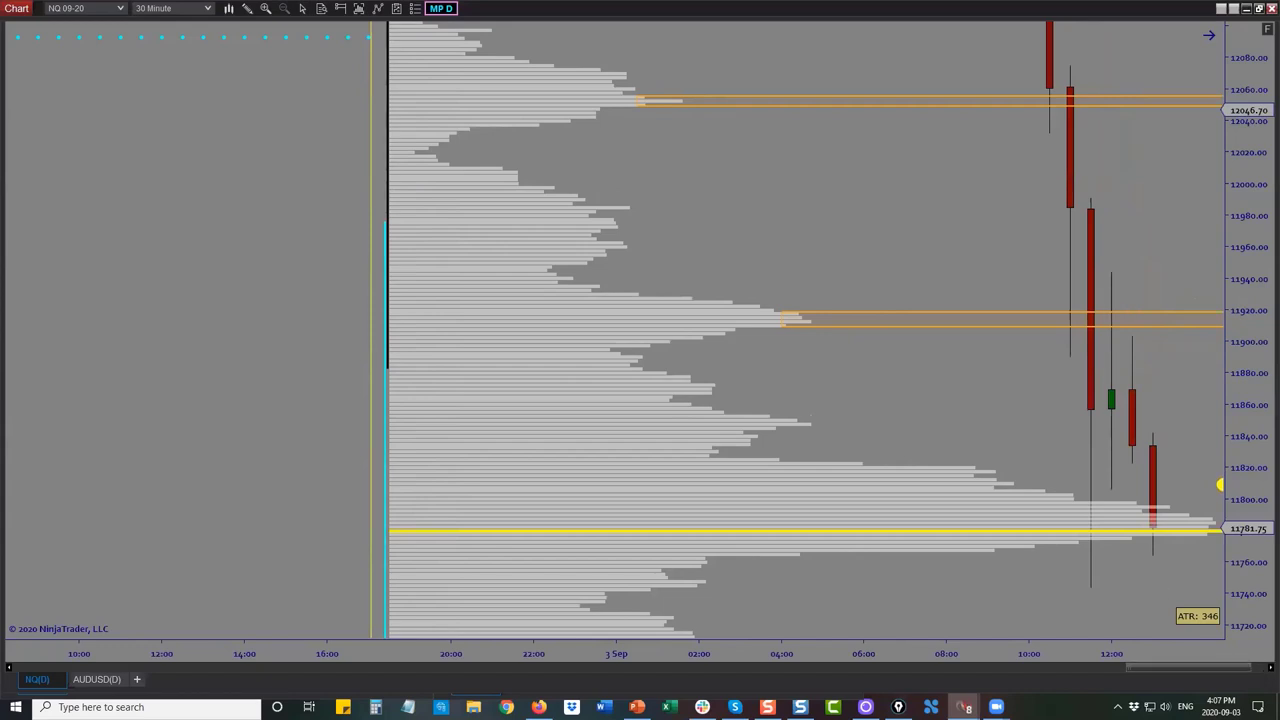
pyautogui.click(1110, 316)
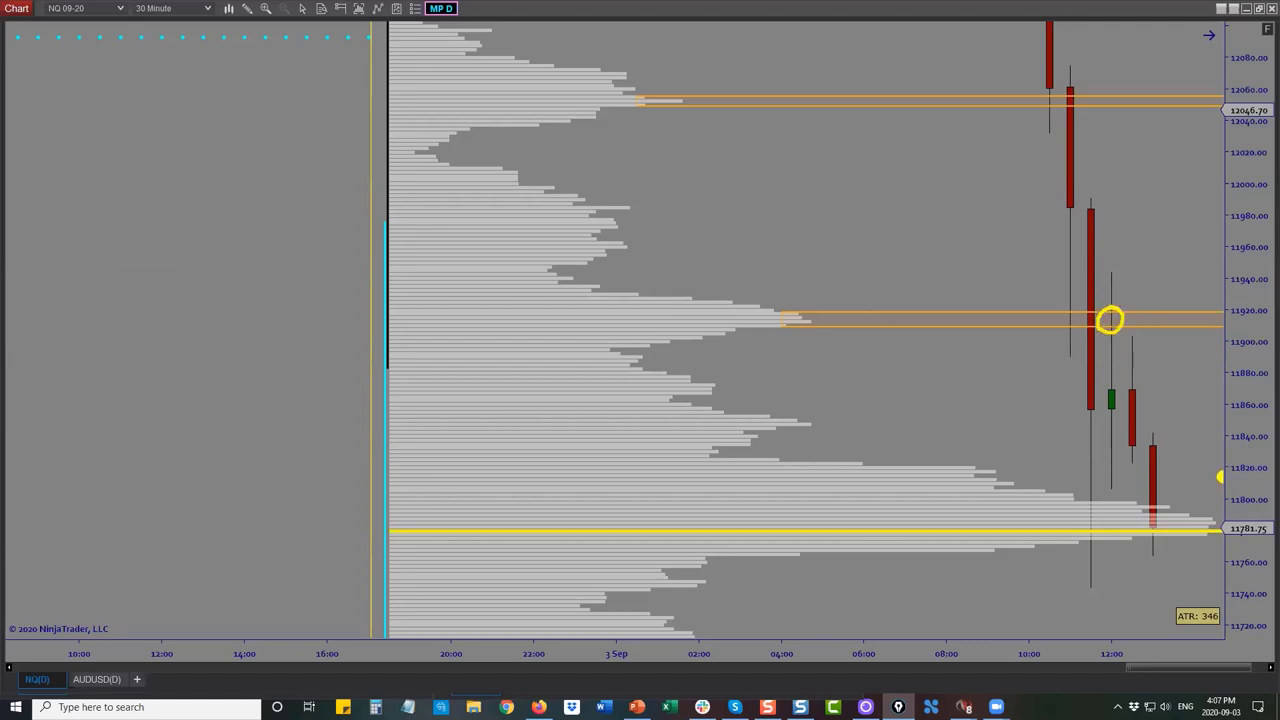
# Box the consolidation between about 11,740 and 11,855, sketch a rebound to the POC, mark the node near 11,915, and erase the drawings
pyautogui.moveTo(1257, 176); pyautogui.dragTo(1260, 224)
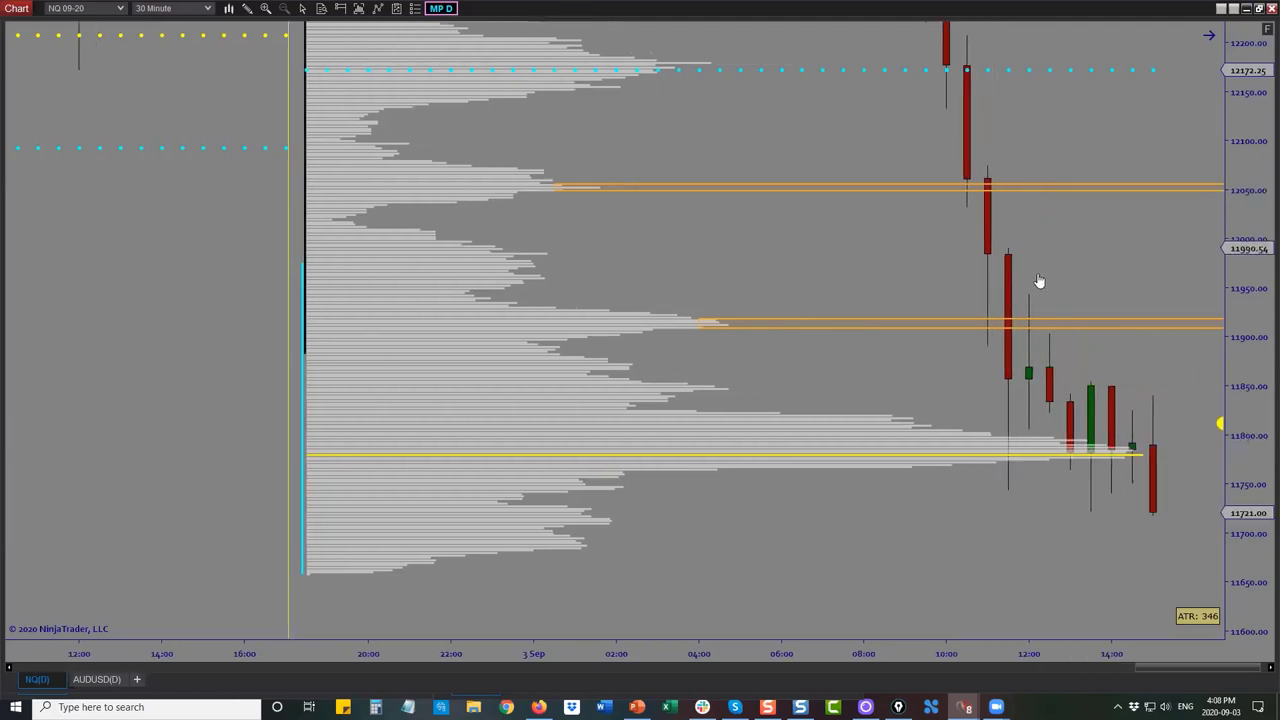
pyautogui.moveTo(1240, 520); pyautogui.dragTo(1248, 372)
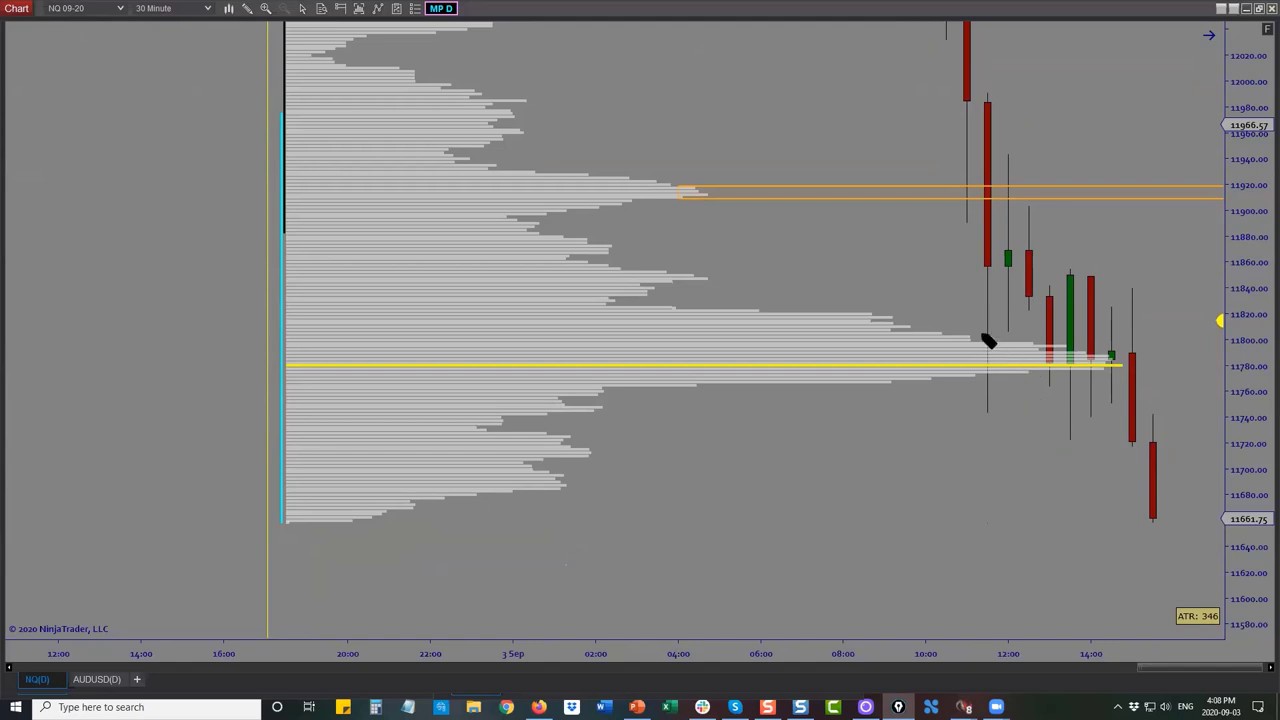
pyautogui.moveTo(972, 270)
pyautogui.mouseDown()
pyautogui.moveTo(1086, 271)
pyautogui.moveTo(1150, 415)
pyautogui.moveTo(977, 354)
pyautogui.moveTo(991, 283)
pyautogui.mouseUp()
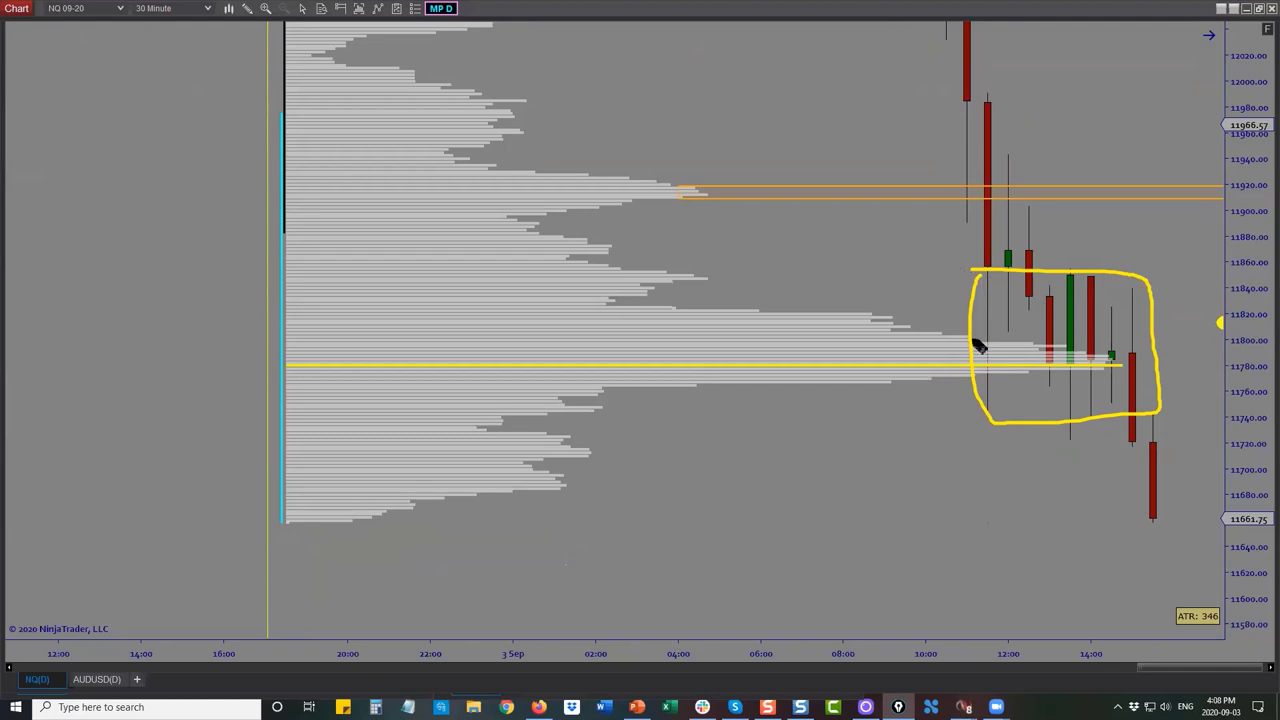
pyautogui.moveTo(1154, 516)
pyautogui.mouseDown()
pyautogui.moveTo(1190, 416)
pyautogui.moveTo(1193, 362)
pyautogui.mouseUp()
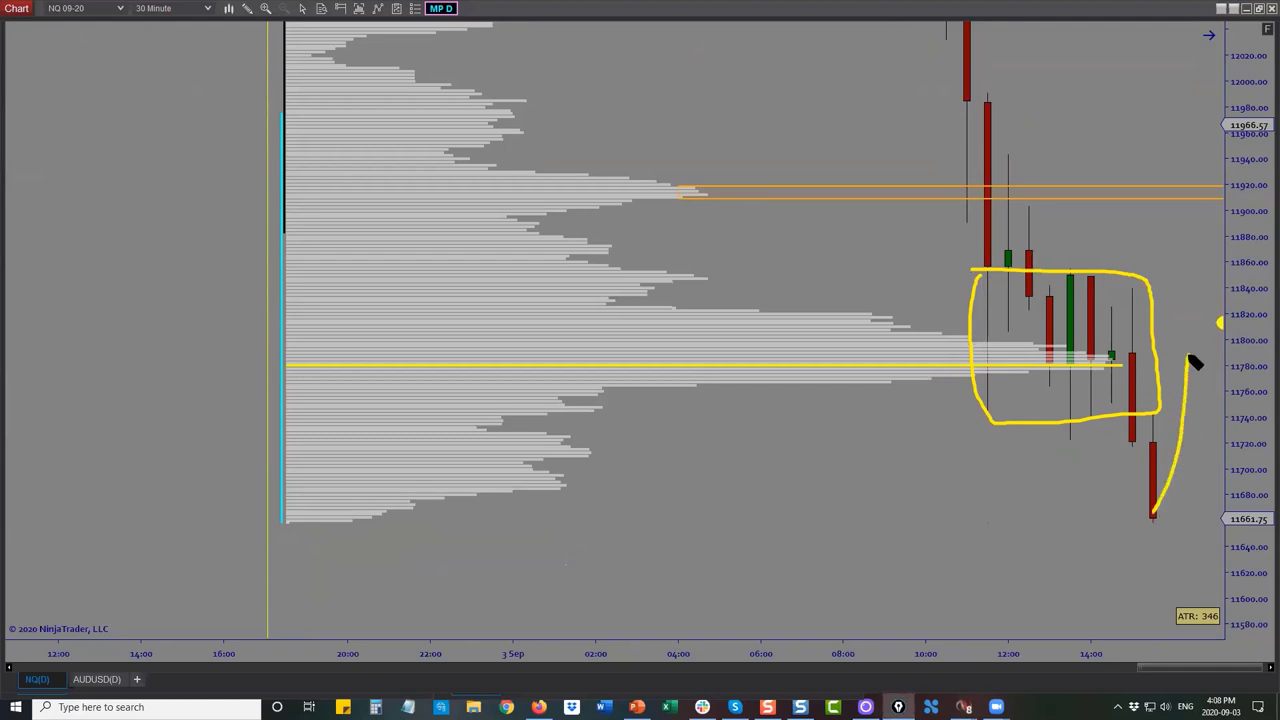
pyautogui.moveTo(641, 170); pyautogui.dragTo(670, 210)
pyautogui.moveTo(1010, 172)
pyautogui.mouseDown()
pyautogui.moveTo(985, 171)
pyautogui.moveTo(954, 200)
pyautogui.moveTo(988, 174)
pyautogui.mouseUp()
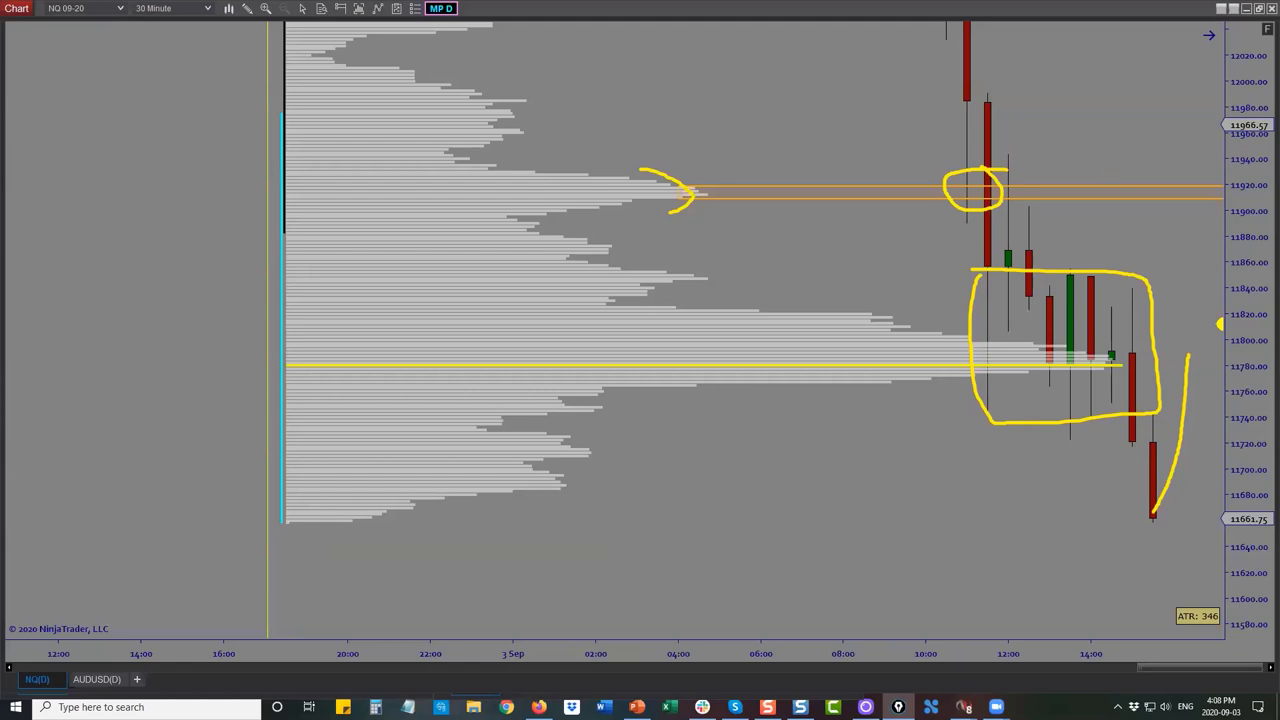
pyautogui.press('e')
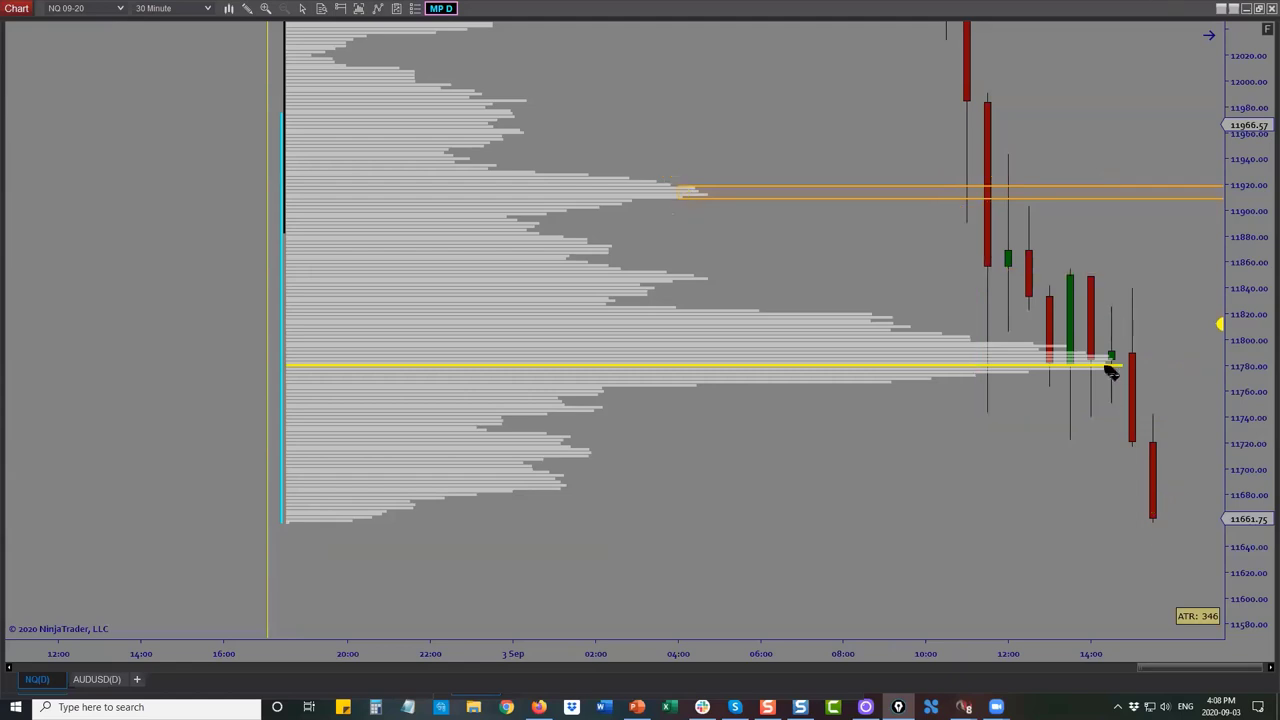
pyautogui.moveTo(1128, 372); pyautogui.dragTo(1188, 368)
pyautogui.hotkey('ctrl', 'z')
# Use the POC tool to mark a zone from about 11,777 to 11,794 around the 3 Sep profile's largest volume node, starting at 14:00
pyautogui.moveTo(1112, 275); pyautogui.dragTo(1032, 276)
pyautogui.moveTo(1244, 398); pyautogui.dragTo(1250, 318)
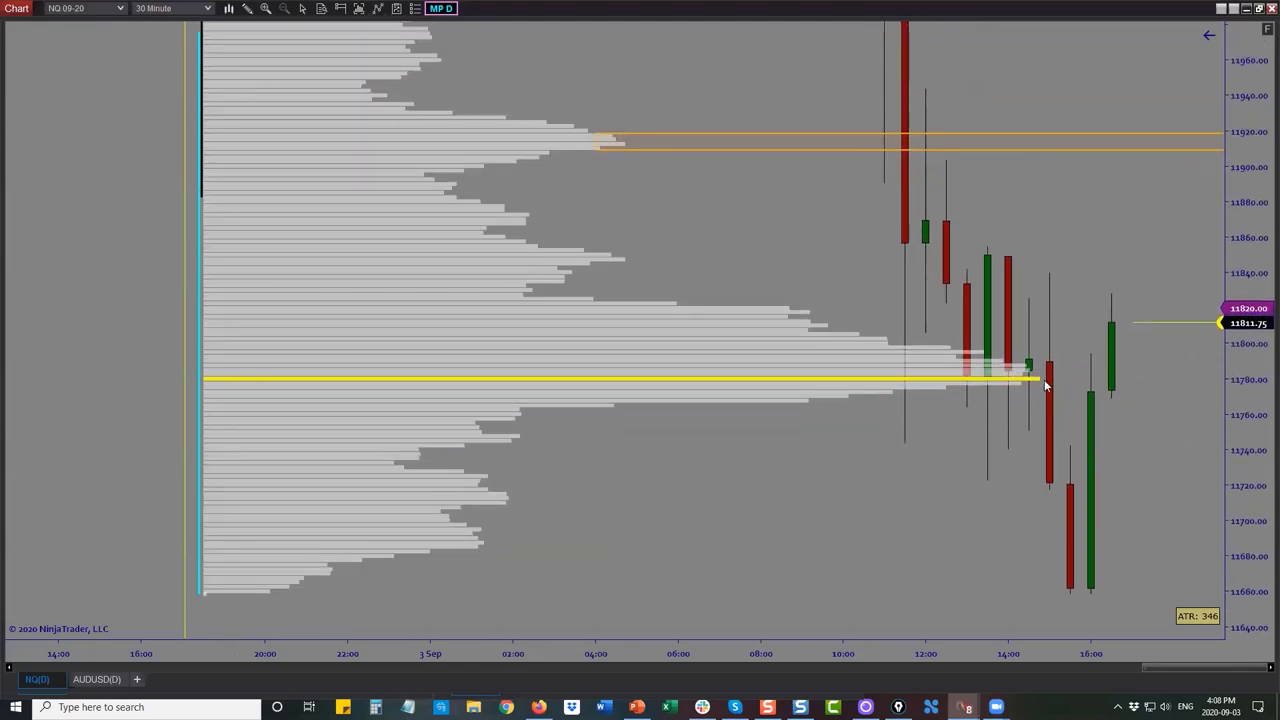
pyautogui.click(247, 9)
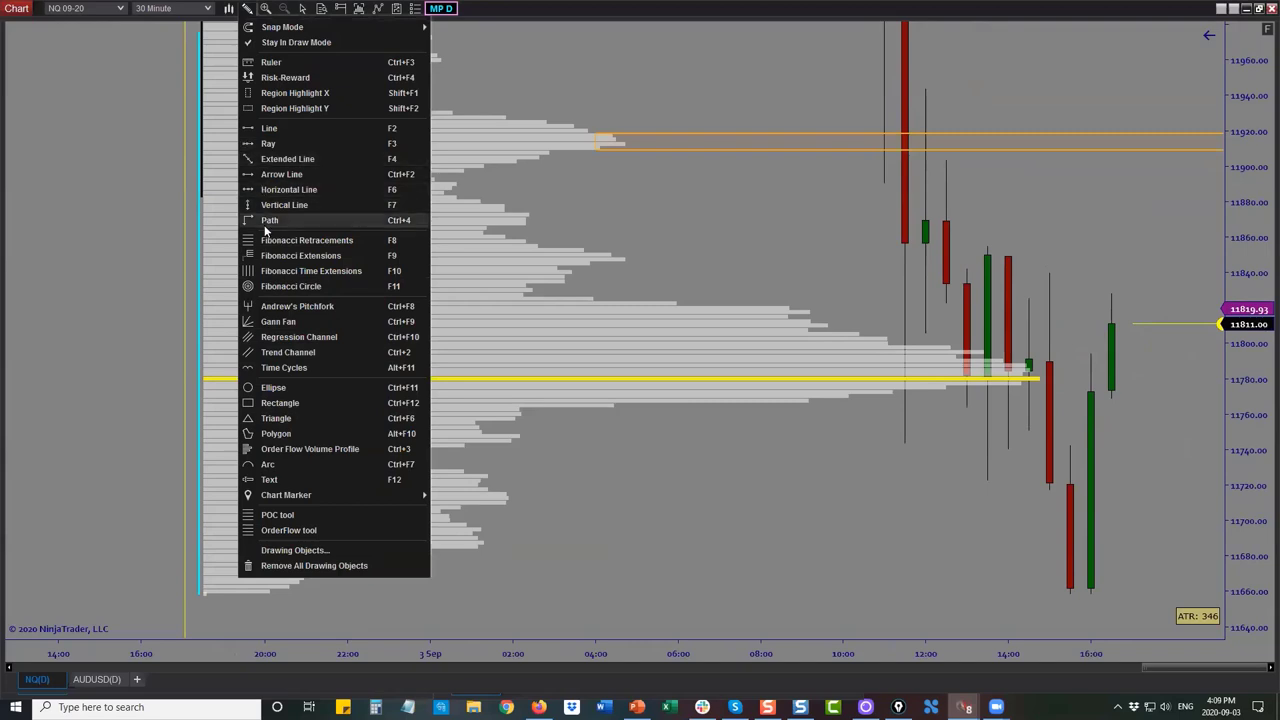
pyautogui.click(270, 515)
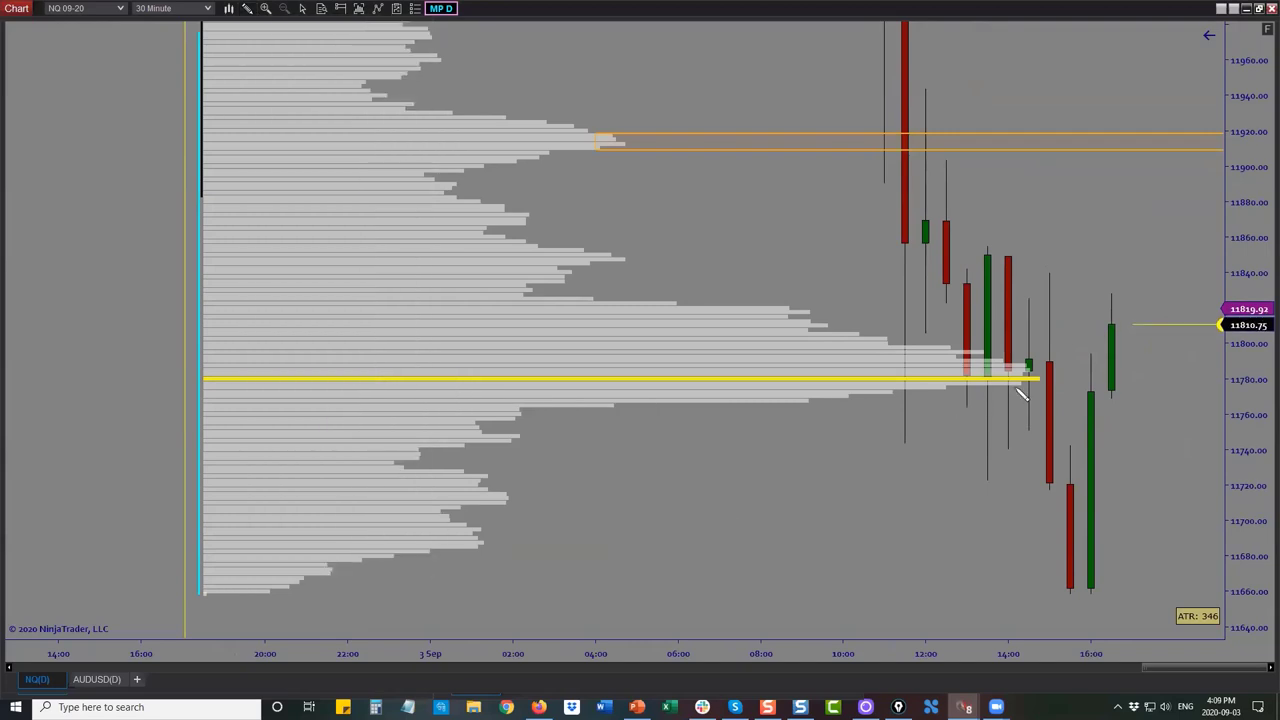
pyautogui.click(1008, 385)
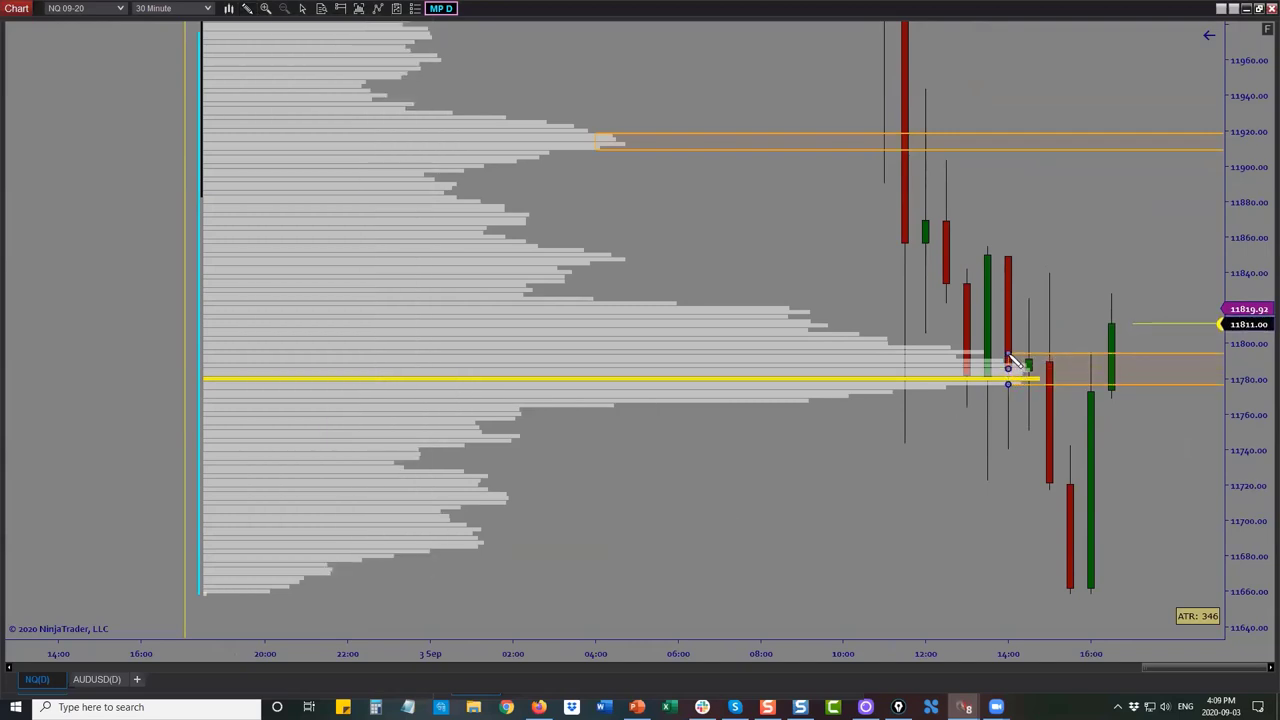
pyautogui.click(1010, 356)
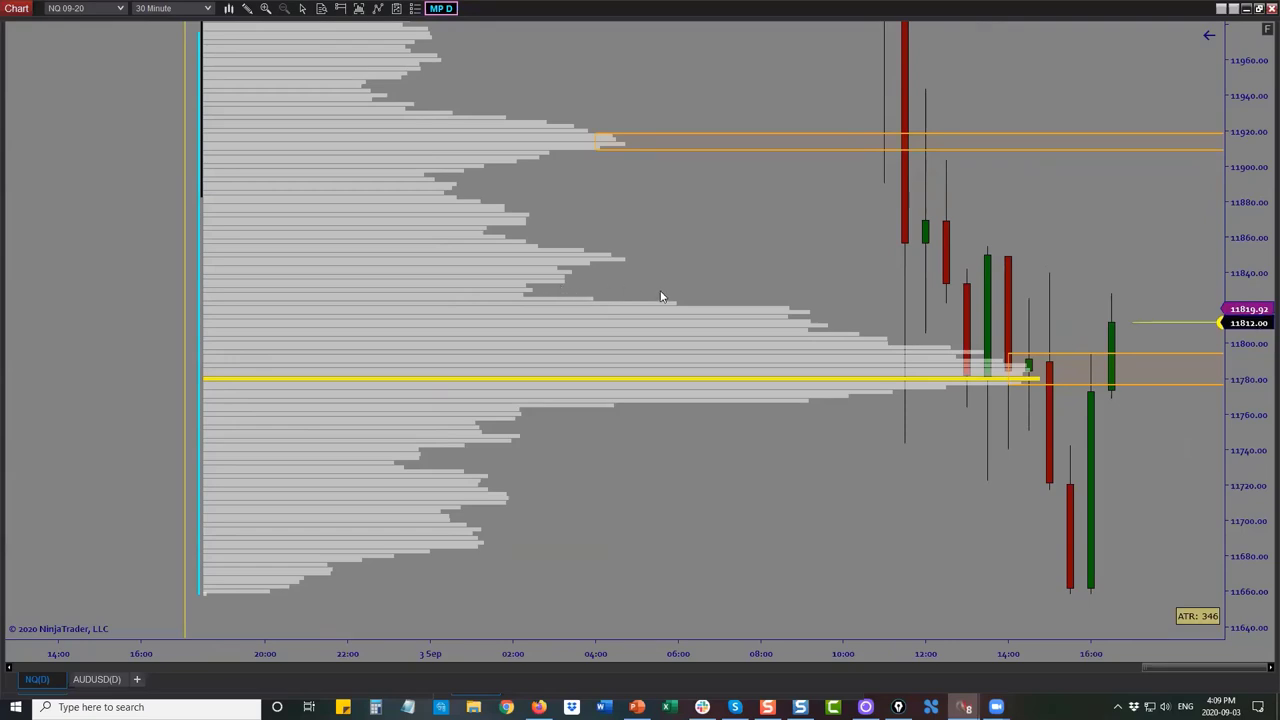
# Sketch boundary lines near 11,845 and 11,740 with a zigzag between them, a drop to about 11,655 and a return into the range
pyautogui.moveTo(1248, 198); pyautogui.dragTo(1250, 285)
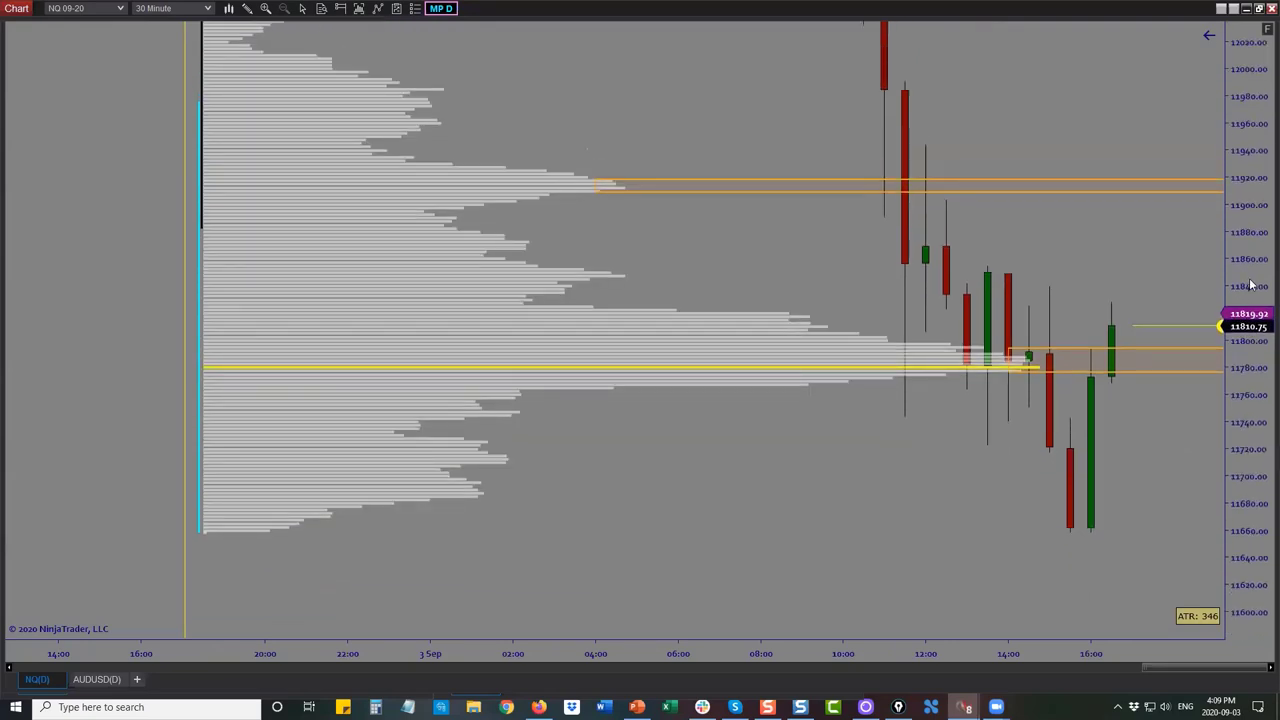
pyautogui.moveTo(1258, 336); pyautogui.dragTo(1256, 300)
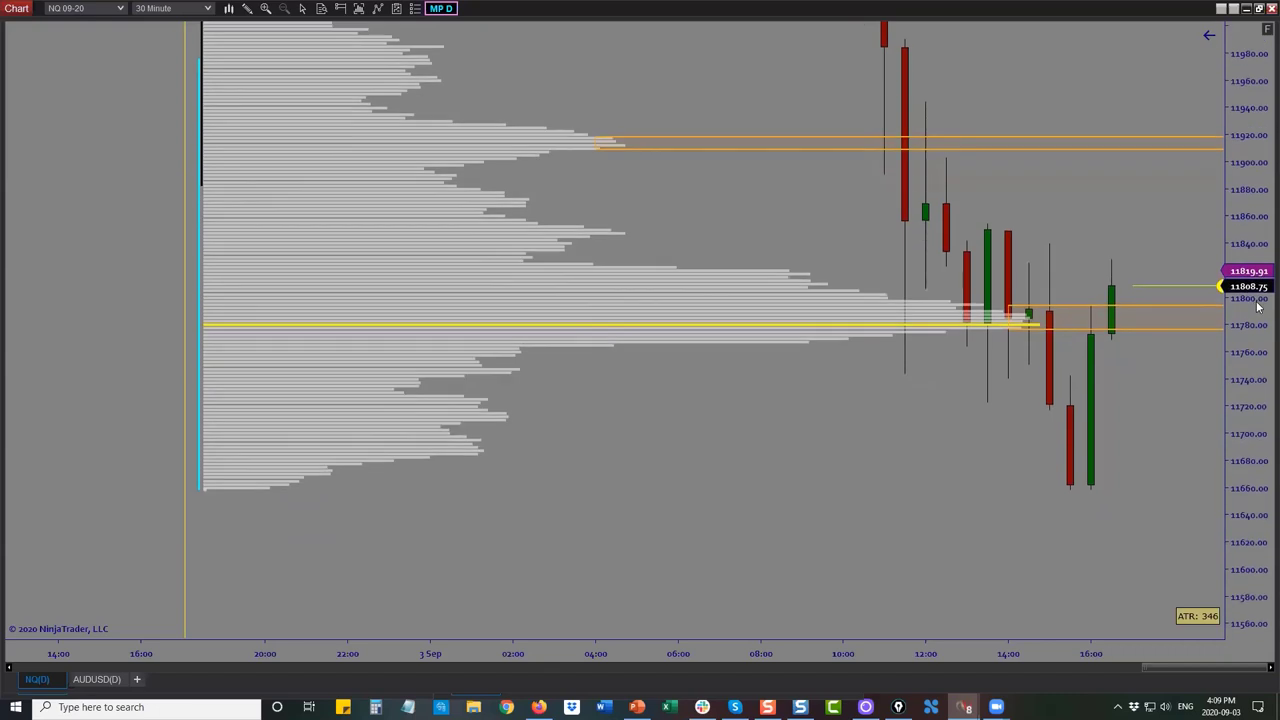
pyautogui.moveTo(830, 651); pyautogui.dragTo(902, 651)
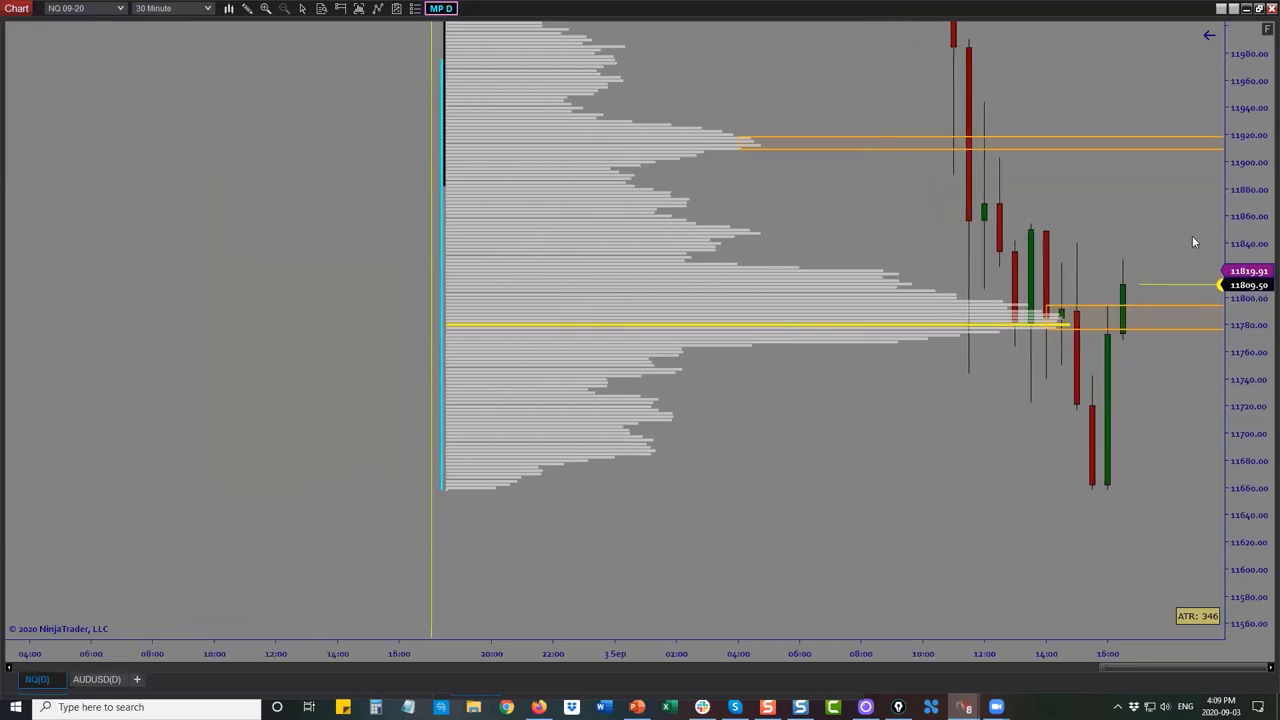
pyautogui.moveTo(1246, 137); pyautogui.dragTo(1251, 194)
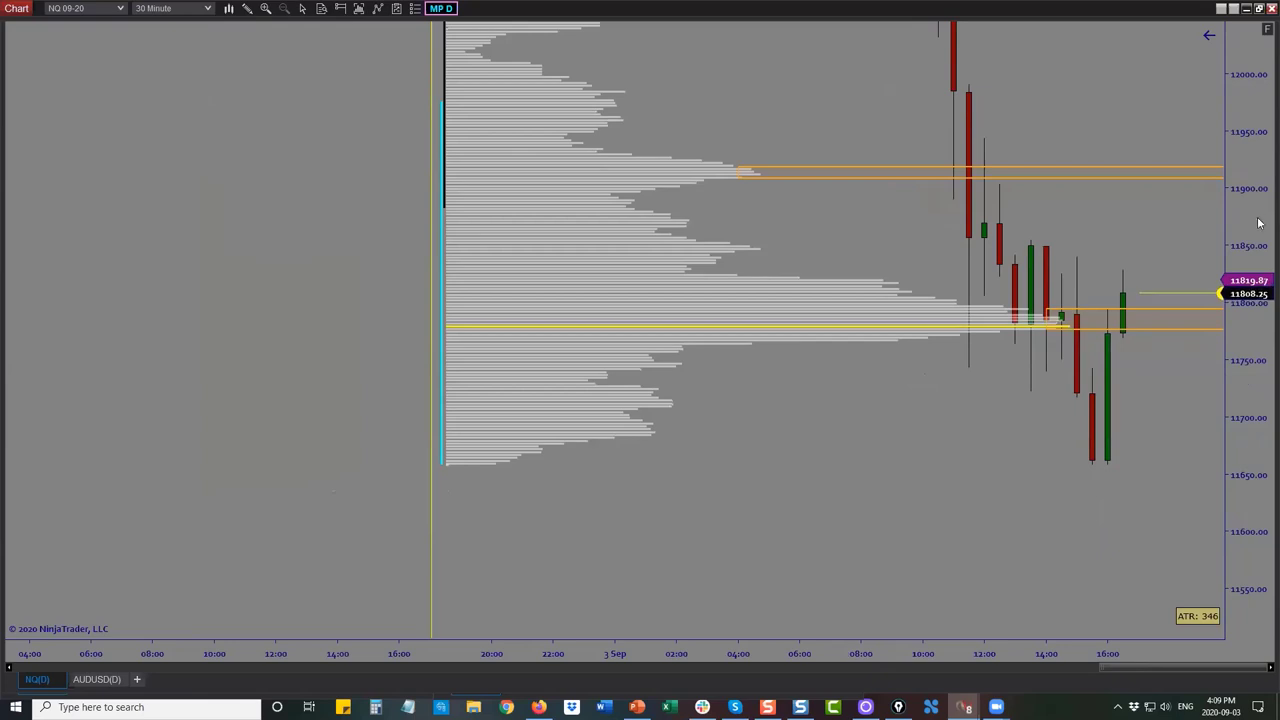
pyautogui.moveTo(1010, 657); pyautogui.dragTo(956, 626)
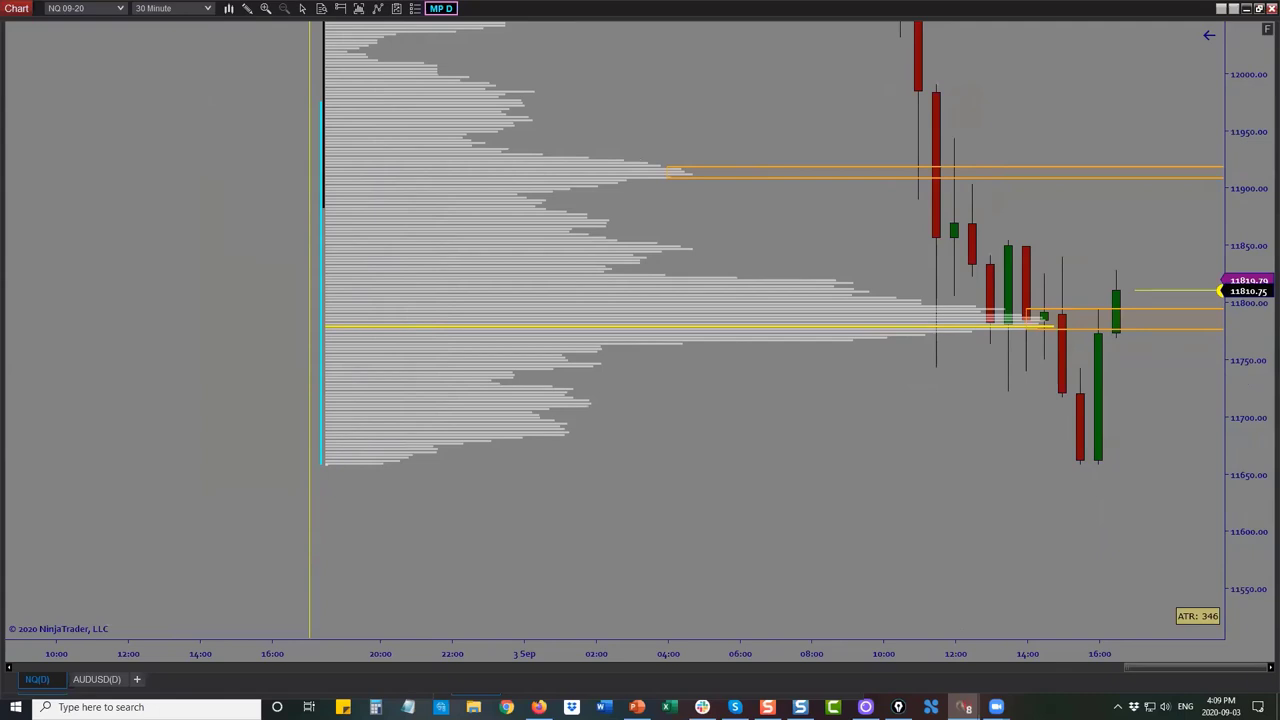
pyautogui.moveTo(922, 253); pyautogui.dragTo(1070, 251)
pyautogui.moveTo(922, 370); pyautogui.dragTo(1055, 370)
pyautogui.moveTo(923, 276)
pyautogui.mouseDown()
pyautogui.moveTo(956, 284)
pyautogui.moveTo(975, 268)
pyautogui.mouseUp()
pyautogui.moveTo(985, 312)
pyautogui.mouseDown()
pyautogui.moveTo(1012, 272)
pyautogui.moveTo(1056, 290)
pyautogui.moveTo(1080, 474)
pyautogui.moveTo(1105, 362)
pyautogui.moveTo(1138, 340)
pyautogui.moveTo(1158, 292)
pyautogui.moveTo(1172, 330)
pyautogui.moveTo(1200, 323)
pyautogui.mouseUp()
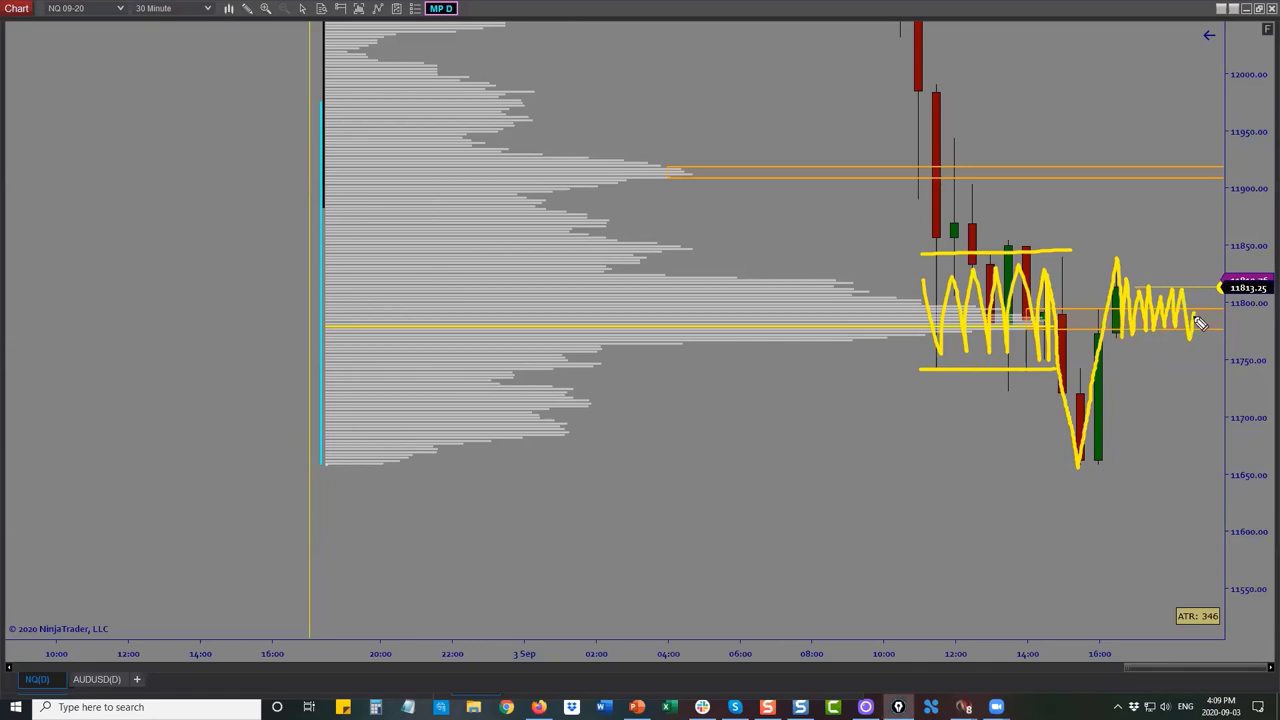
# Box the candles crossing the zone near 11,915, draw their move down, circle the matching volume node, and clear all annotations
pyautogui.moveTo(937, 150)
pyautogui.mouseDown()
pyautogui.moveTo(915, 155)
pyautogui.moveTo(909, 194)
pyautogui.moveTo(933, 184)
pyautogui.moveTo(928, 292)
pyautogui.mouseUp()
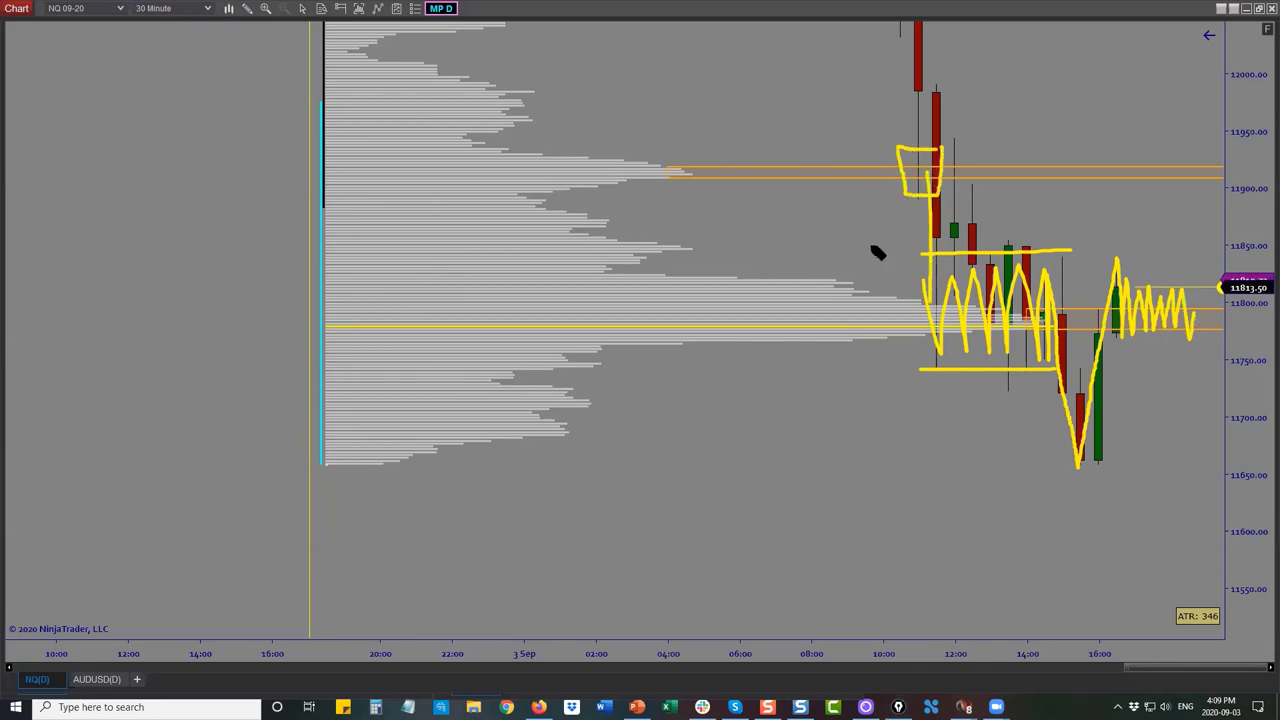
pyautogui.moveTo(677, 164); pyautogui.dragTo(676, 160)
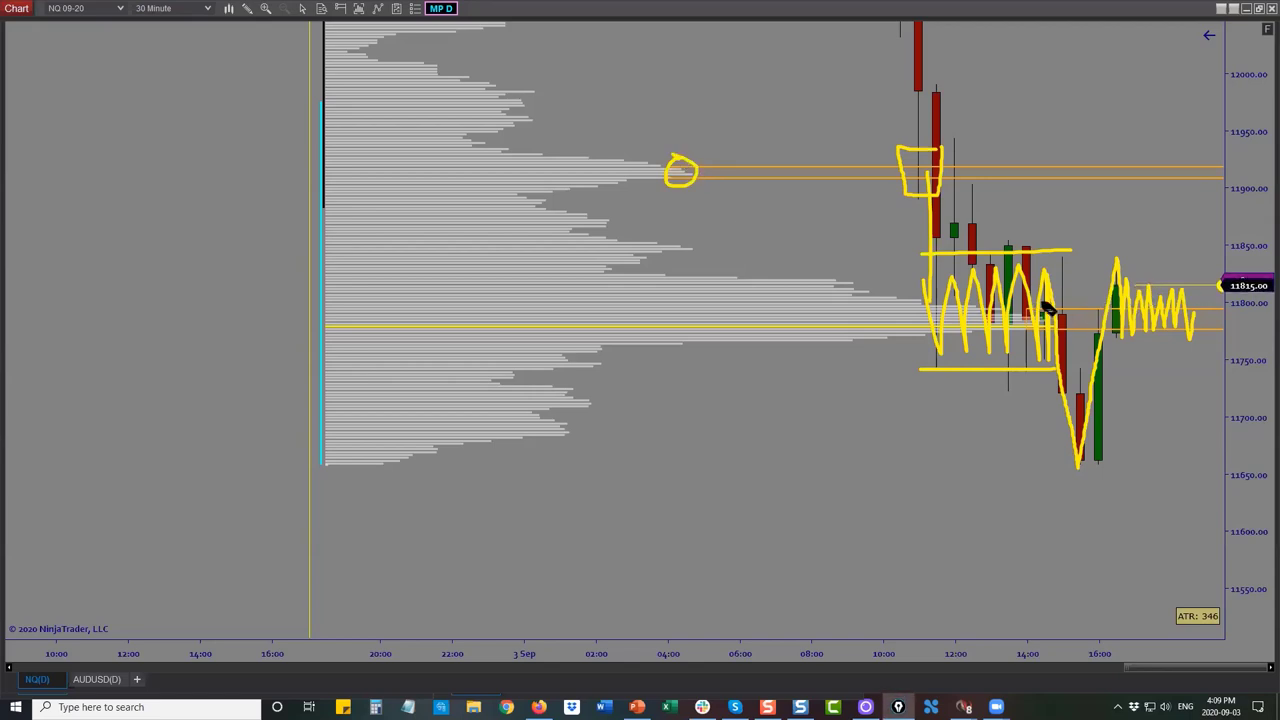
pyautogui.press('Escape')
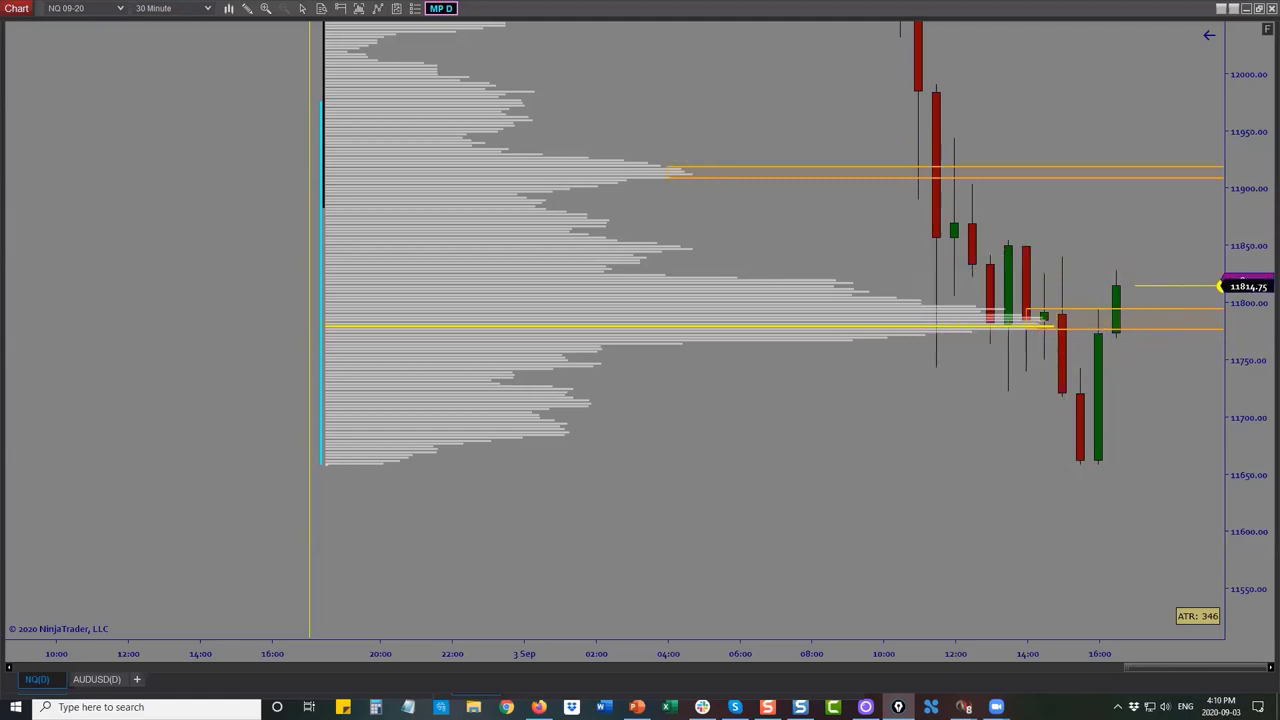
# Box the two candles crossing the zone near 12,050, label each one 30, and outline the matching node on the profile
pyautogui.moveTo(1248, 176); pyautogui.dragTo(1246, 230)
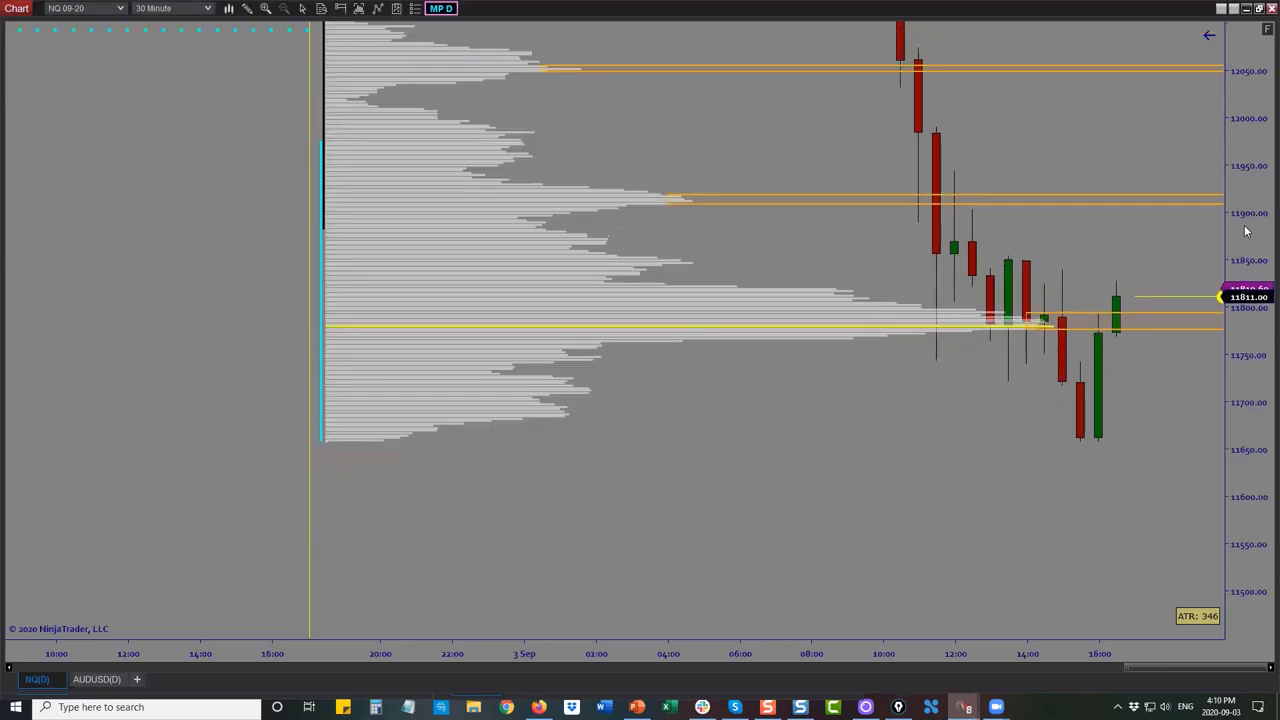
pyautogui.moveTo(1240, 160); pyautogui.dragTo(1247, 205)
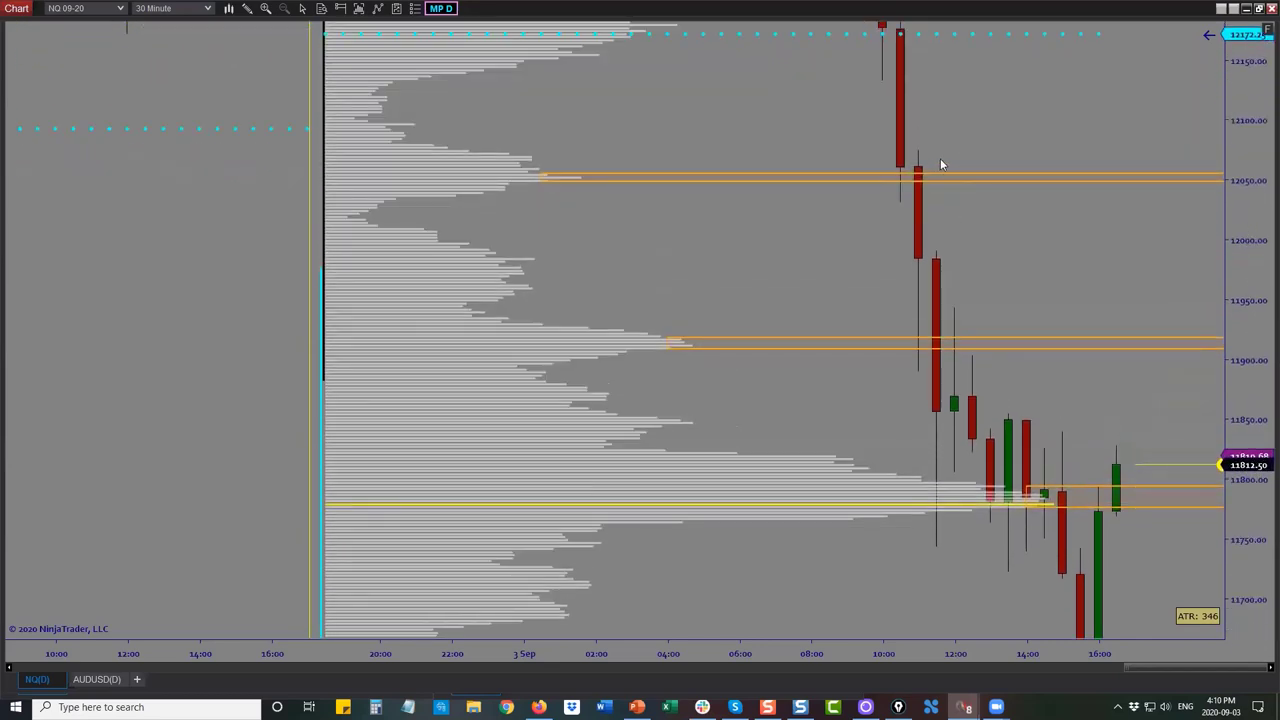
pyautogui.moveTo(885, 149); pyautogui.dragTo(935, 149)
pyautogui.moveTo(887, 200); pyautogui.dragTo(943, 199)
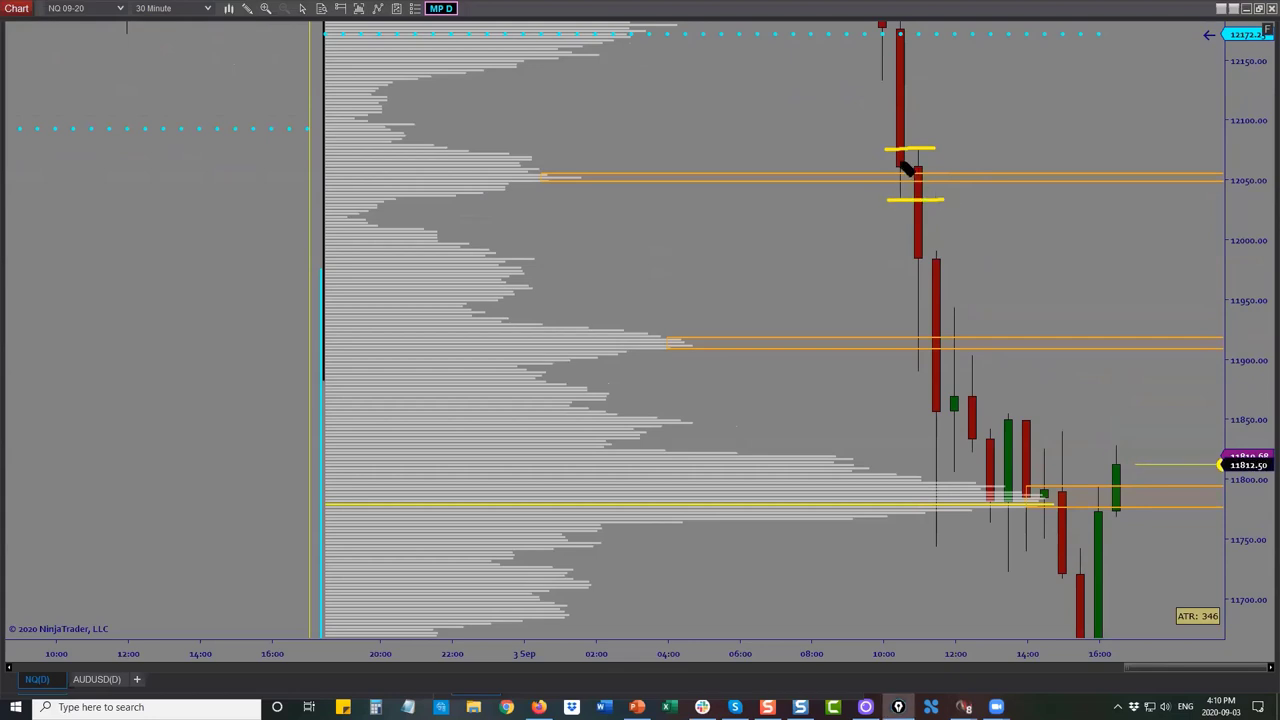
pyautogui.moveTo(875, 165)
pyautogui.mouseDown()
pyautogui.moveTo(966, 187)
pyautogui.moveTo(903, 154)
pyautogui.moveTo(883, 200)
pyautogui.mouseUp()
pyautogui.moveTo(487, 151)
pyautogui.mouseDown()
pyautogui.moveTo(520, 188)
pyautogui.moveTo(508, 193)
pyautogui.mouseUp()
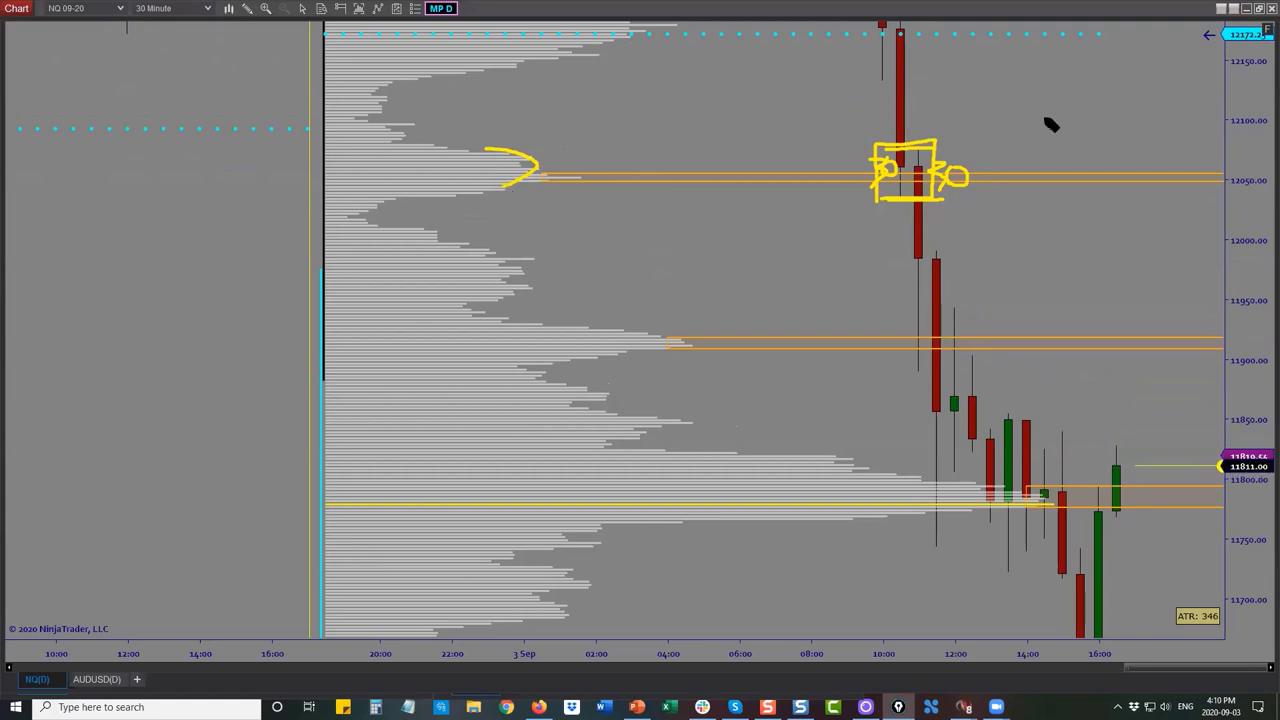
# Sketch a price drop to about 11,770, a bounce near 11,895, a lower low and a rally to the circled 12,050 zone, and clear the annotations
pyautogui.moveTo(989, 52)
pyautogui.mouseDown()
pyautogui.moveTo(1044, 258)
pyautogui.moveTo(1083, 275)
pyautogui.mouseUp()
pyautogui.moveTo(1104, 342)
pyautogui.mouseDown()
pyautogui.moveTo(1149, 486)
pyautogui.moveTo(1189, 423)
pyautogui.moveTo(1209, 551)
pyautogui.moveTo(1210, 200)
pyautogui.mouseUp()
pyautogui.moveTo(1163, 366); pyautogui.dragTo(1210, 368)
pyautogui.moveTo(1213, 186)
pyautogui.mouseDown()
pyautogui.moveTo(1191, 190)
pyautogui.moveTo(1220, 178)
pyautogui.moveTo(1203, 153)
pyautogui.mouseUp()
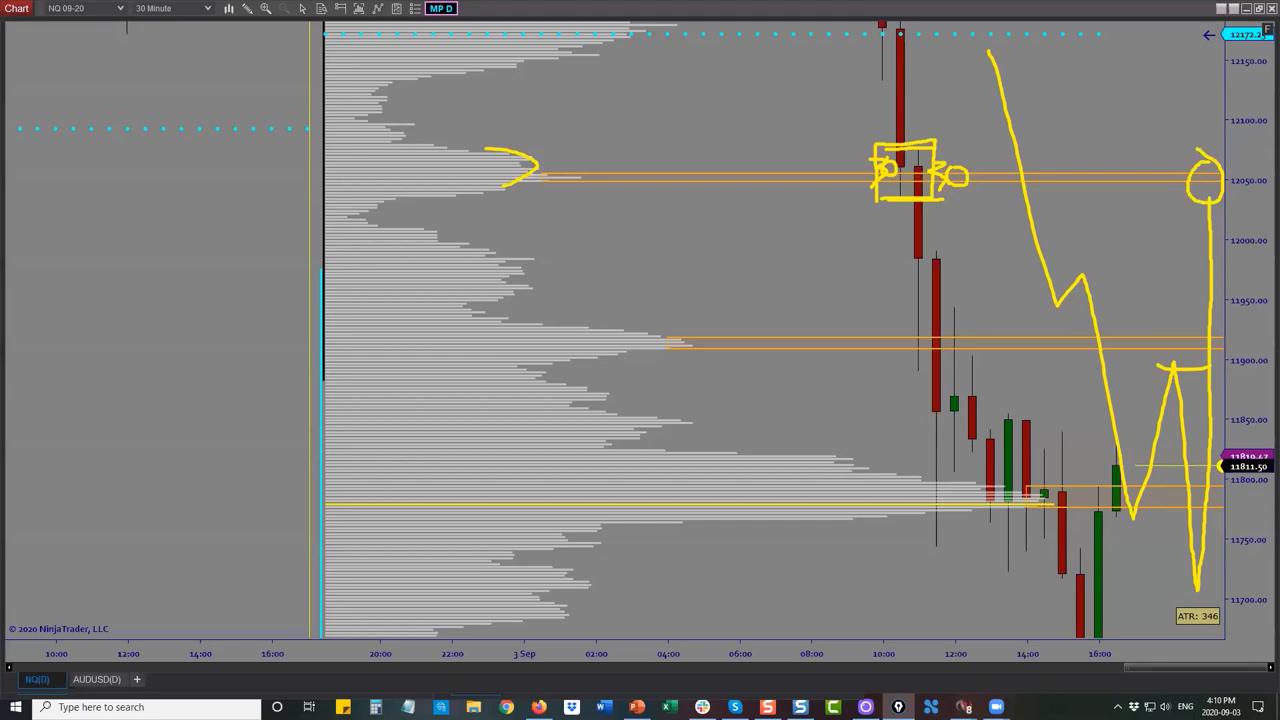
pyautogui.press('Escape')
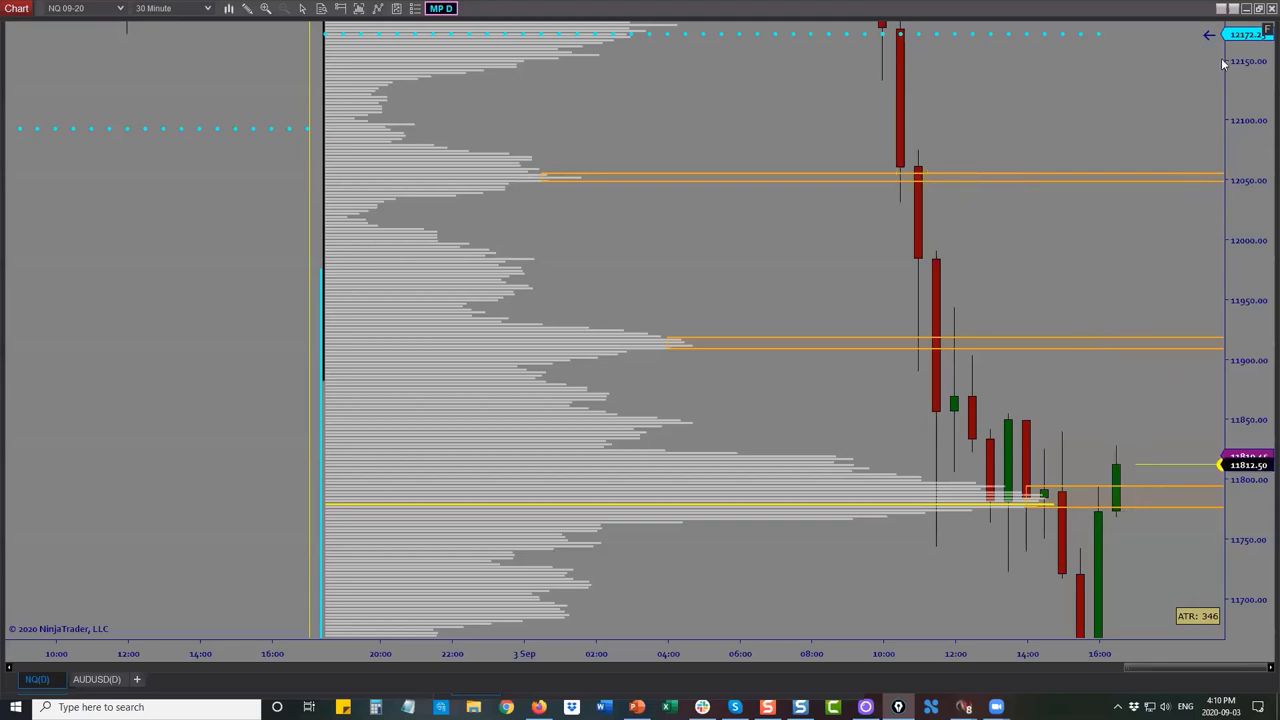
# Switch the chart to ES 09-20 and recalculate its profiles at 4 ticks per histogram bar
pyautogui.doubleClick(1263, 32)
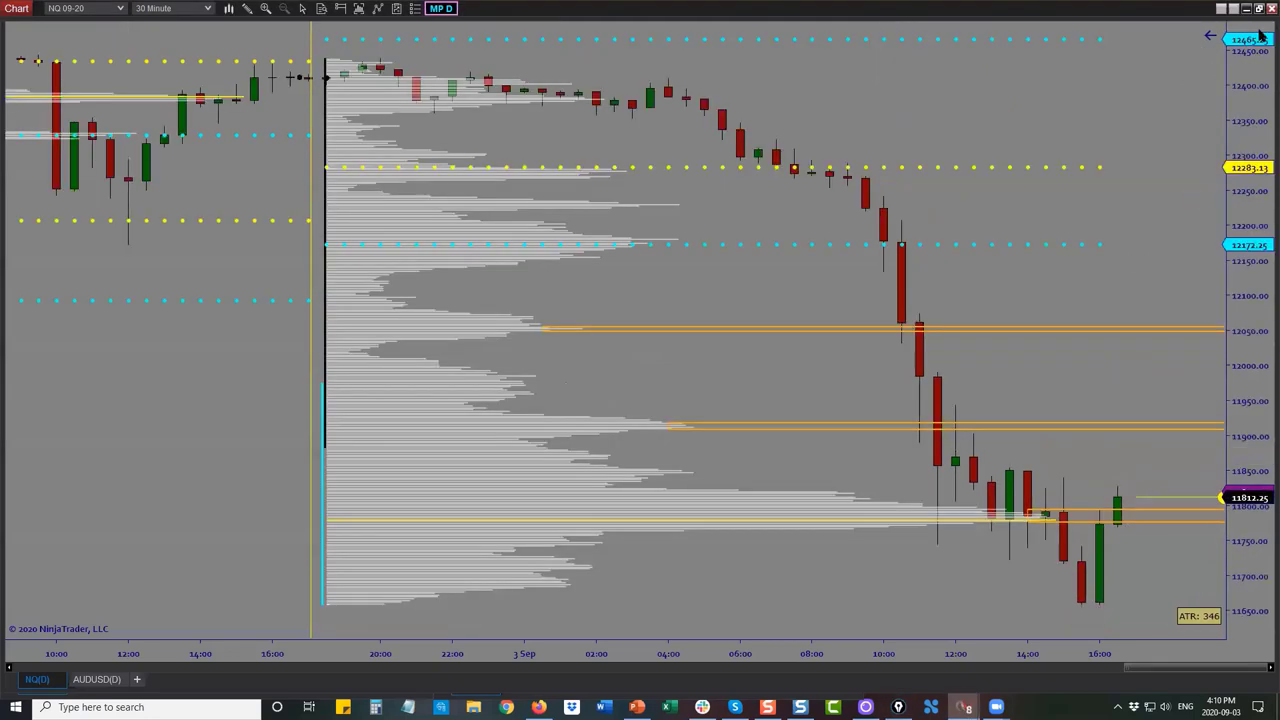
pyautogui.click(121, 10)
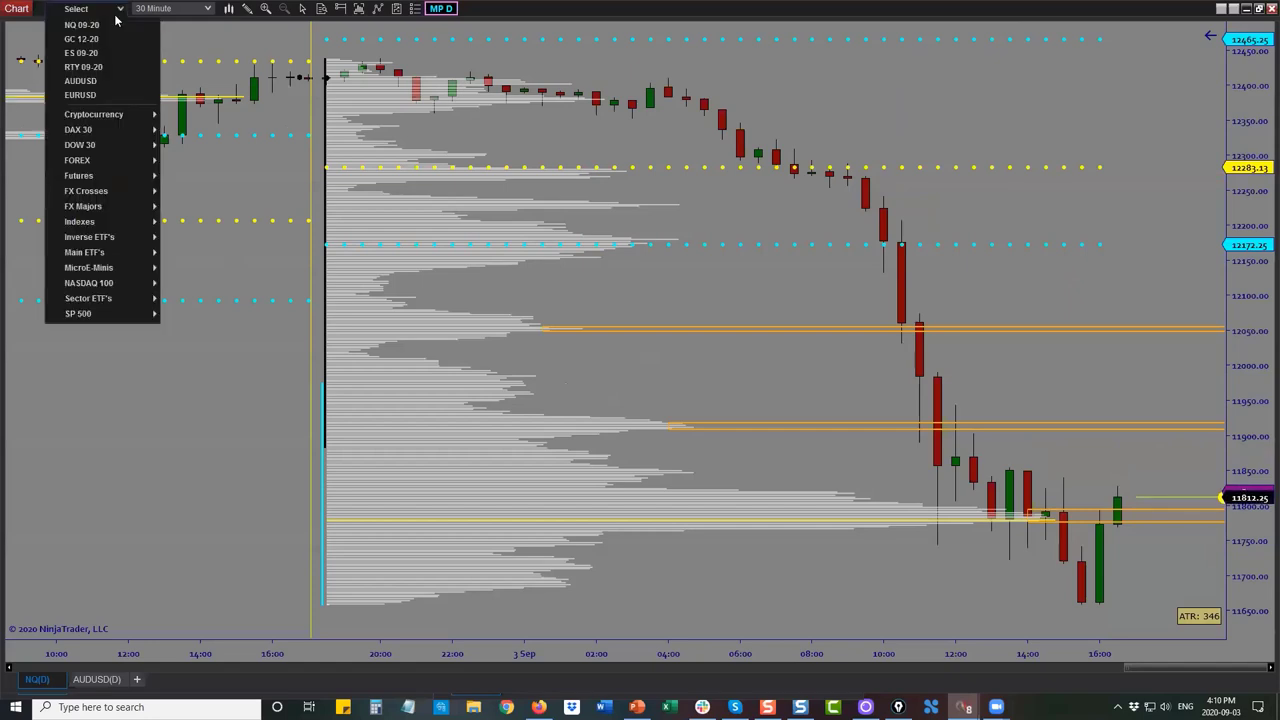
pyautogui.click(80, 52)
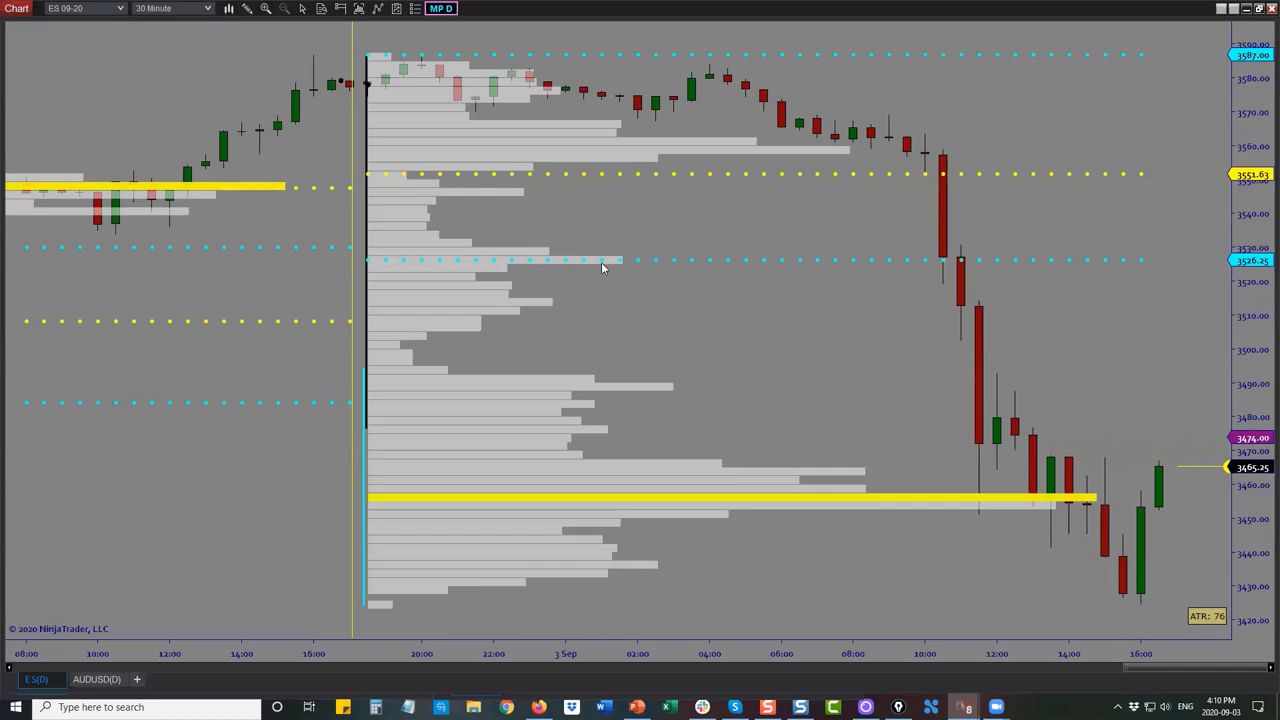
pyautogui.click(446, 9)
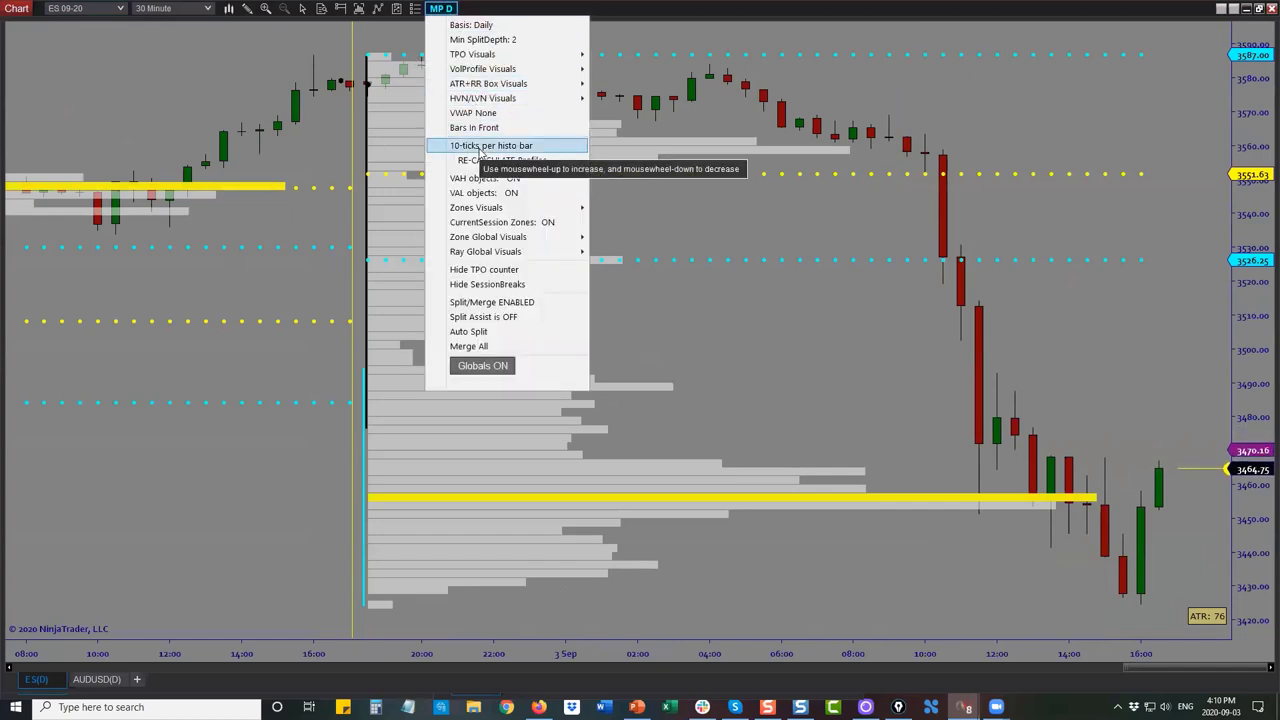
pyautogui.scroll(-4, 481, 150)
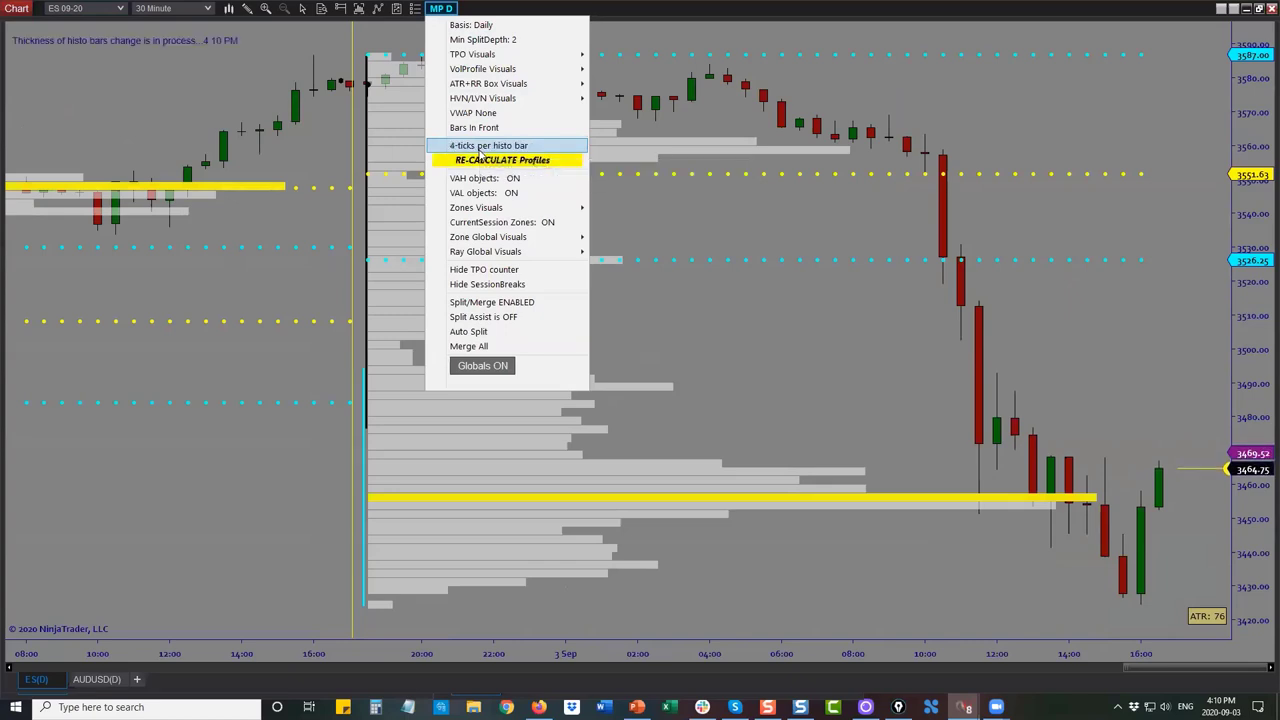
pyautogui.click(481, 160)
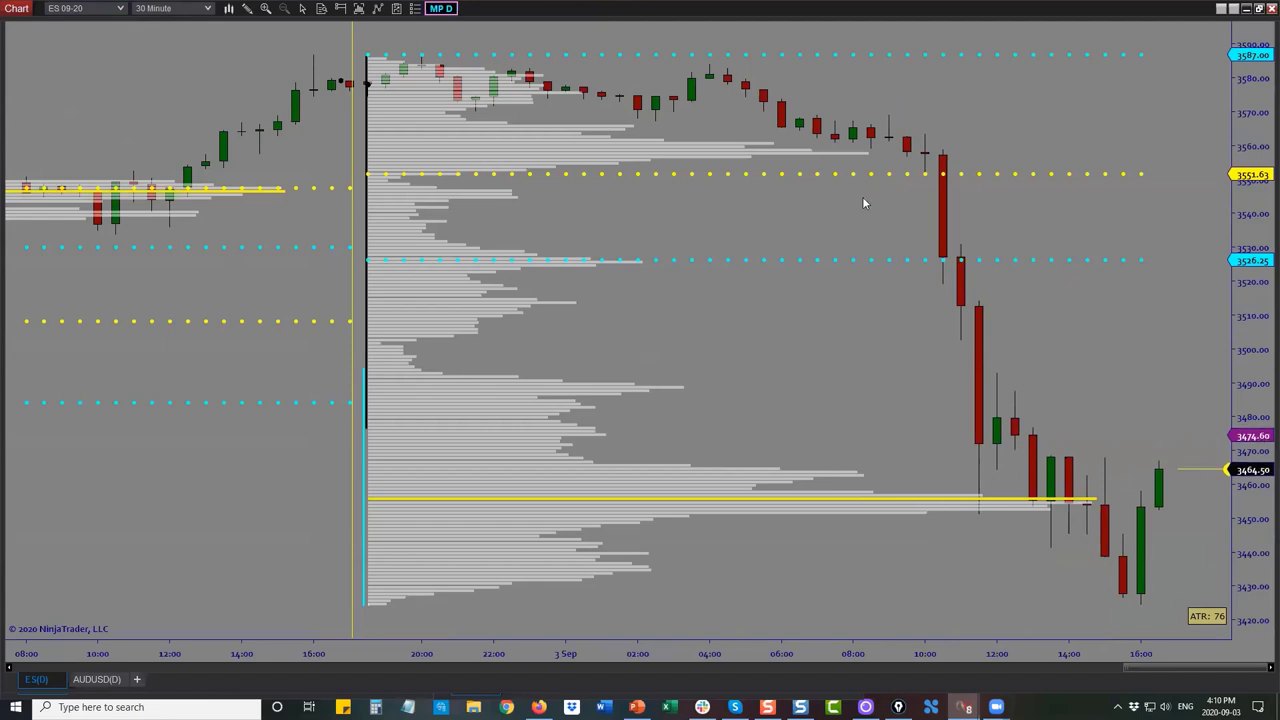
# Use the POC tool to mark zones on the 3 Sep profile's nodes at about 3,525 to 3,527, 3,513 to 3,515 and 3,487 to 3,490
pyautogui.moveTo(1261, 447); pyautogui.dragTo(1250, 285)
pyautogui.moveTo(853, 447); pyautogui.dragTo(1006, 424)
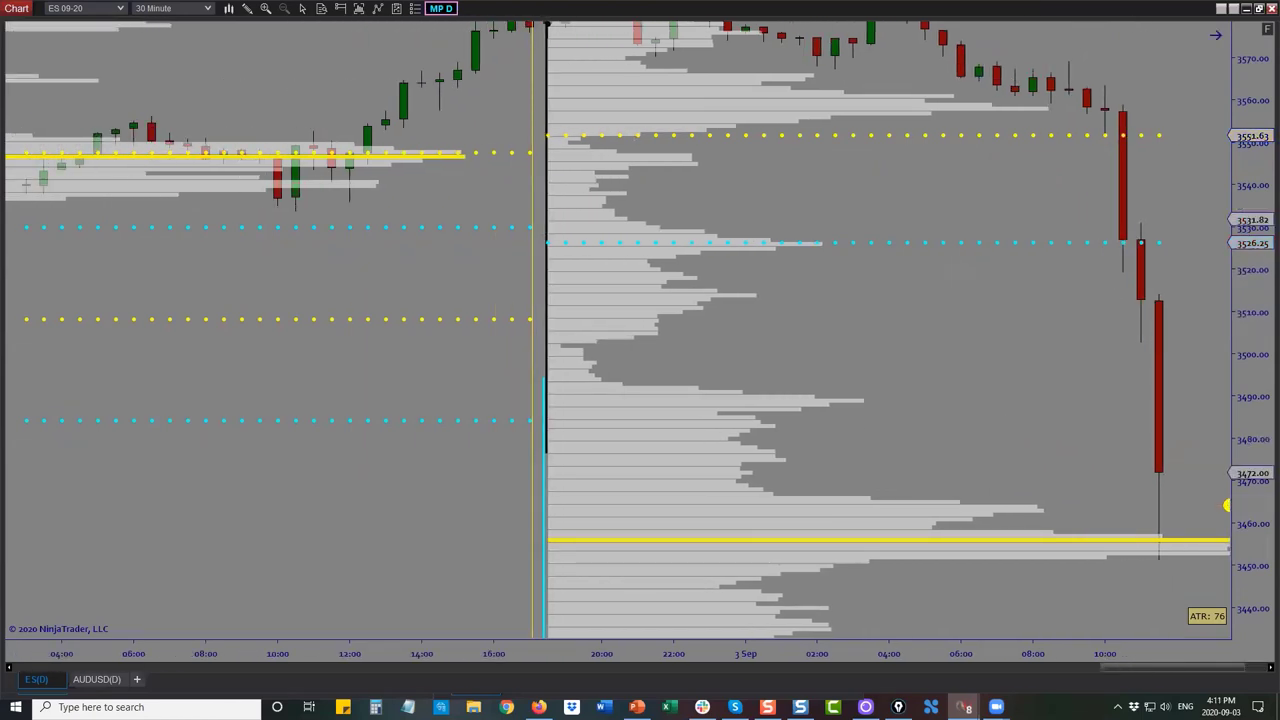
pyautogui.click(248, 14)
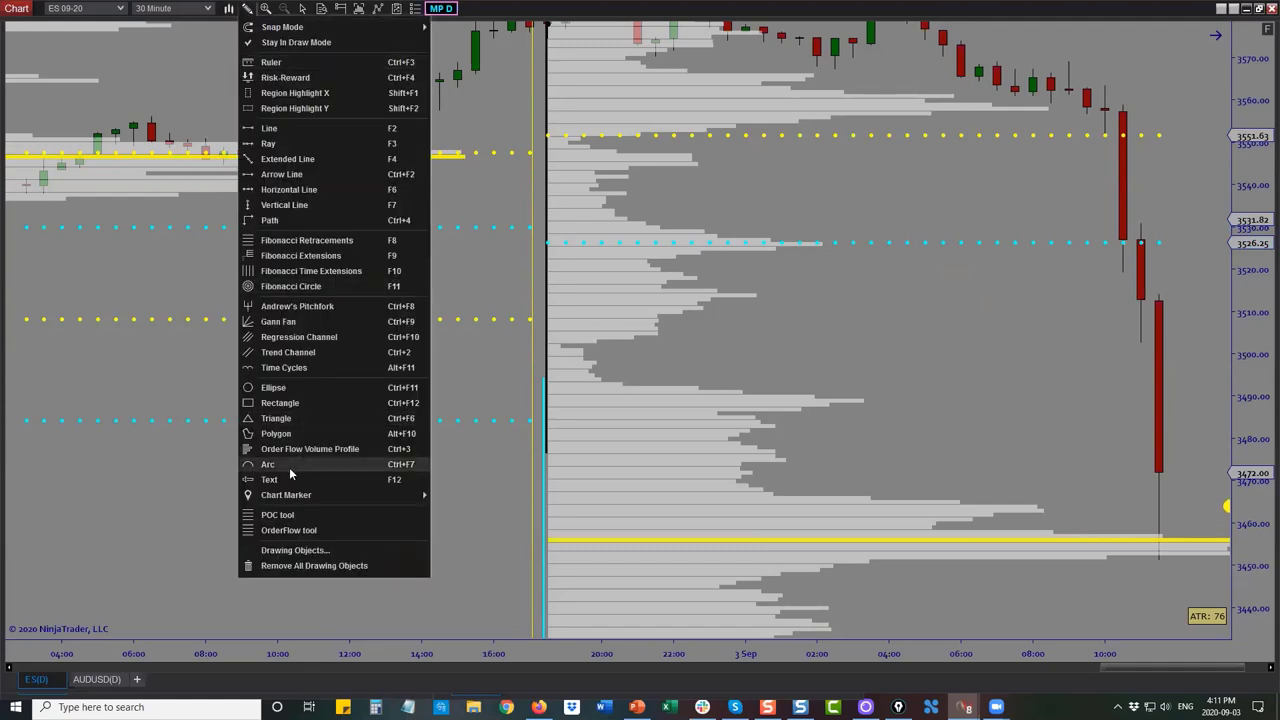
pyautogui.click(290, 518)
pyautogui.click(768, 250)
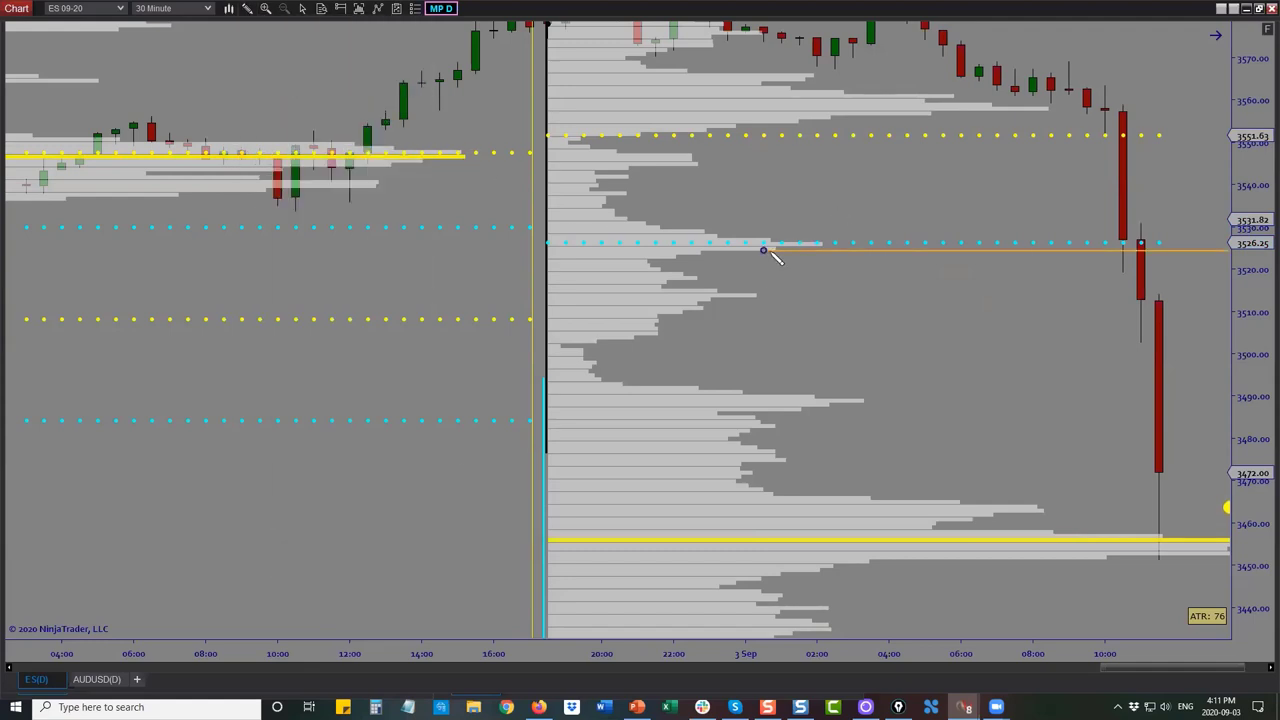
pyautogui.click(766, 239)
pyautogui.click(710, 298)
pyautogui.click(709, 289)
pyautogui.click(806, 408)
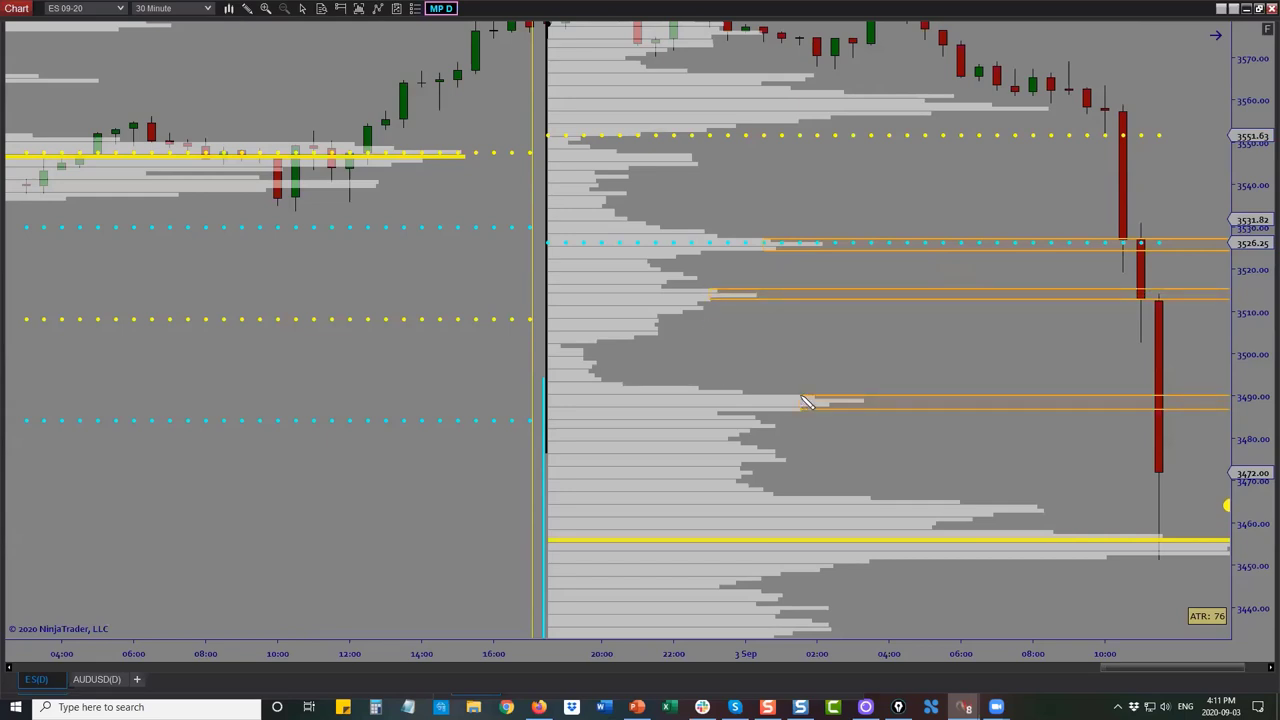
pyautogui.click(801, 396)
# Circle the 3,490 level on the price axis, sketch a stroke beside its zone, and clear the annotations
pyautogui.moveTo(1248, 404); pyautogui.dragTo(1256, 340)
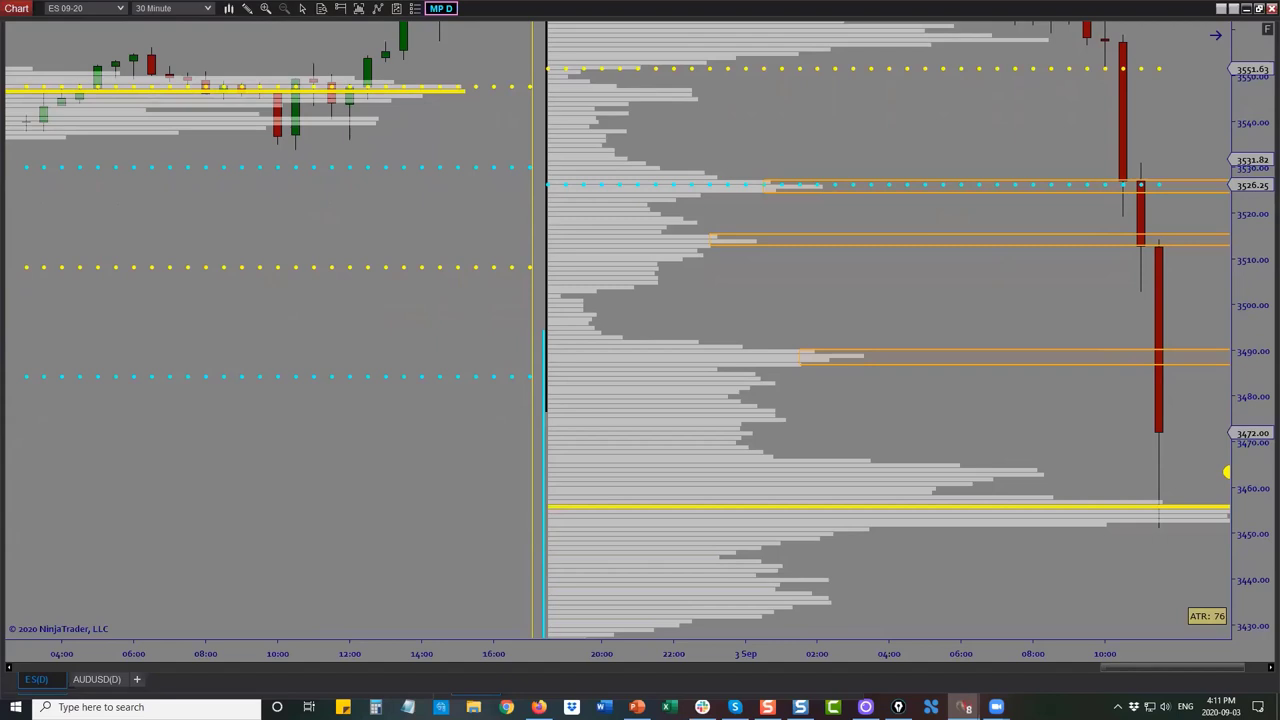
pyautogui.hotkey('ctrl', 'shift', '3')
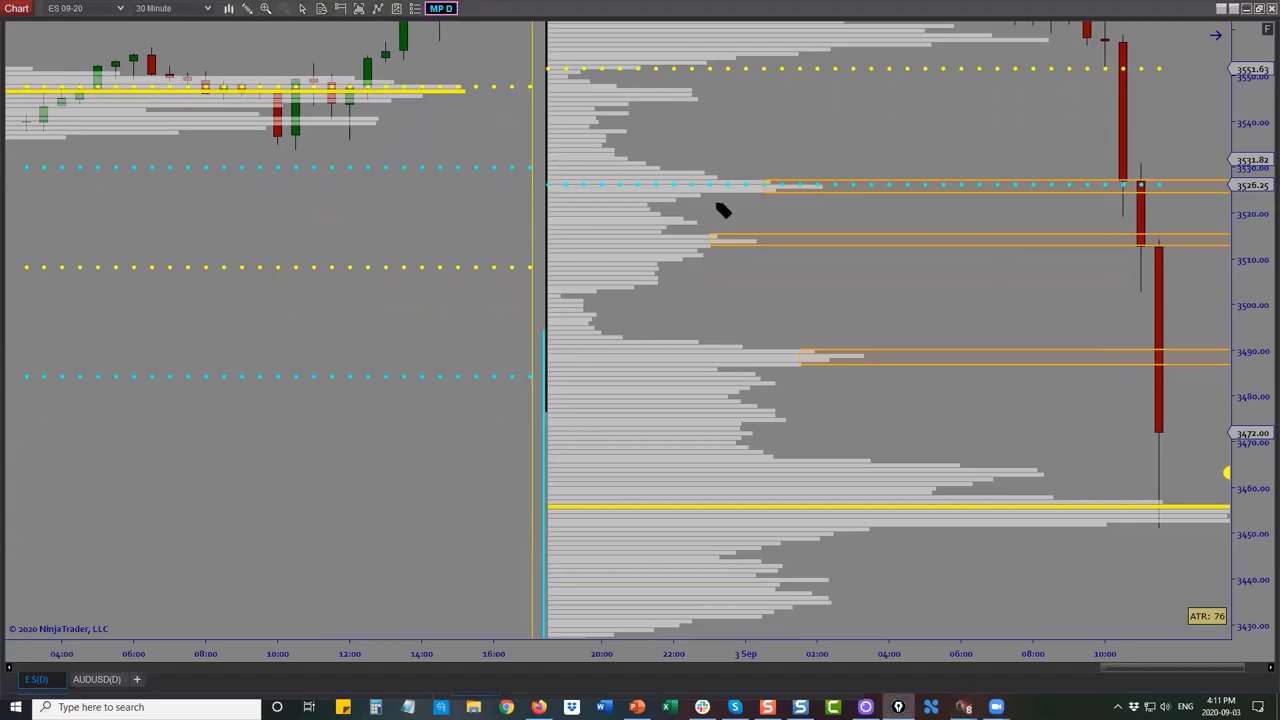
pyautogui.moveTo(1258, 340)
pyautogui.mouseDown()
pyautogui.moveTo(1228, 348)
pyautogui.moveTo(1252, 376)
pyautogui.moveTo(1260, 330)
pyautogui.mouseUp()
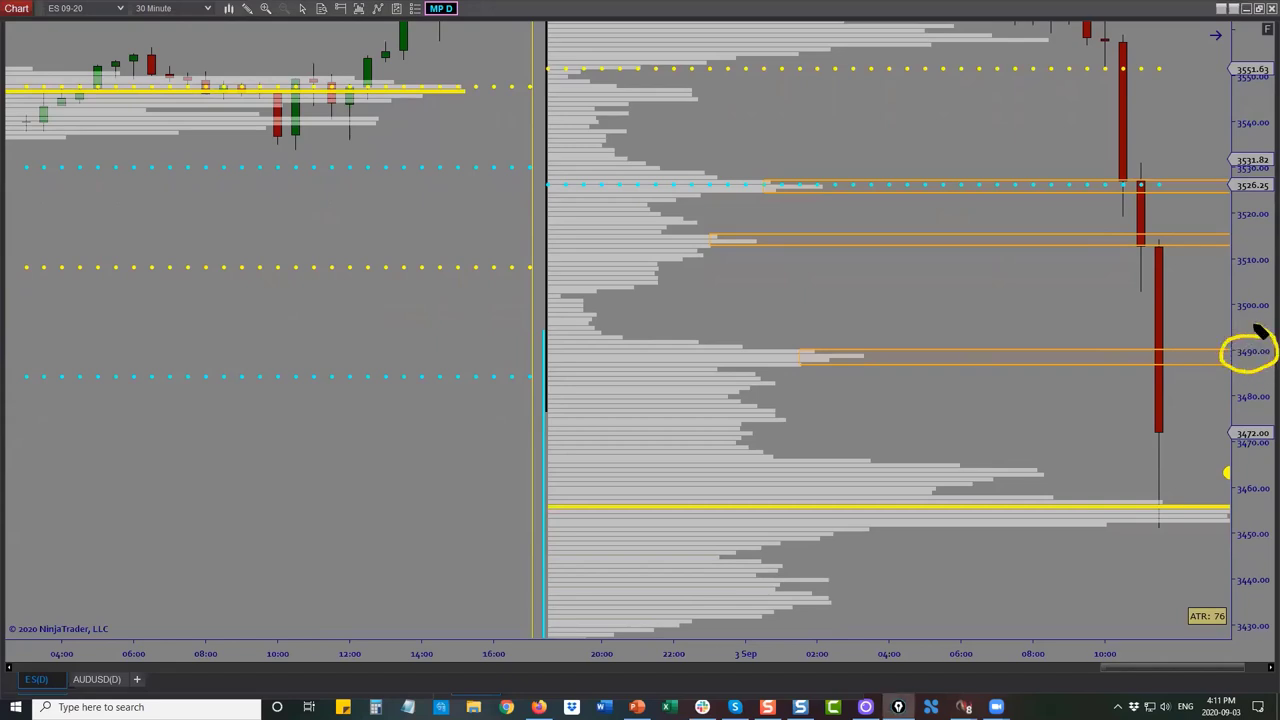
pyautogui.moveTo(1157, 362)
pyautogui.mouseDown()
pyautogui.moveTo(1168, 528)
pyautogui.moveTo(1207, 455)
pyautogui.moveTo(1238, 350)
pyautogui.moveTo(1212, 364)
pyautogui.moveTo(1238, 338)
pyautogui.moveTo(1229, 328)
pyautogui.mouseUp()
pyautogui.press('e')
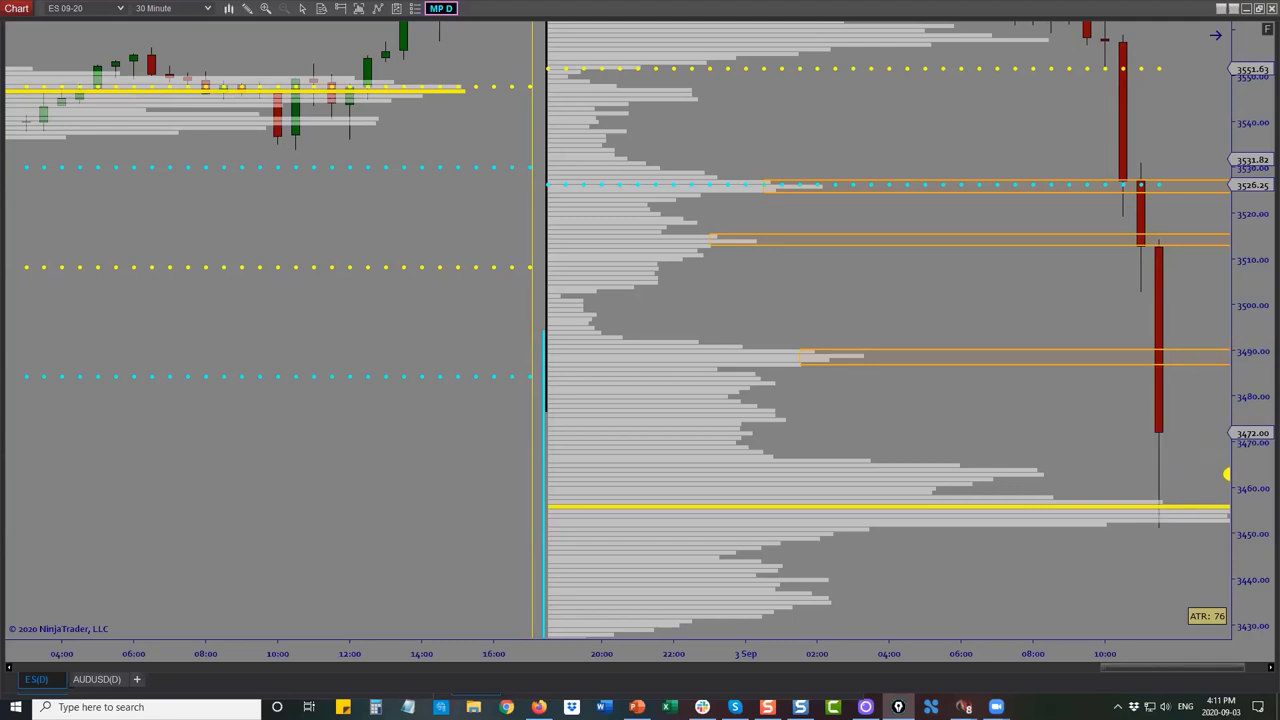
# Examine how the 3 Sep candles up to the latest bar behave around the three marked zones and the profile's POC
pyautogui.click(1259, 667)
pyautogui.click(1259, 667)
pyautogui.click(1259, 667)
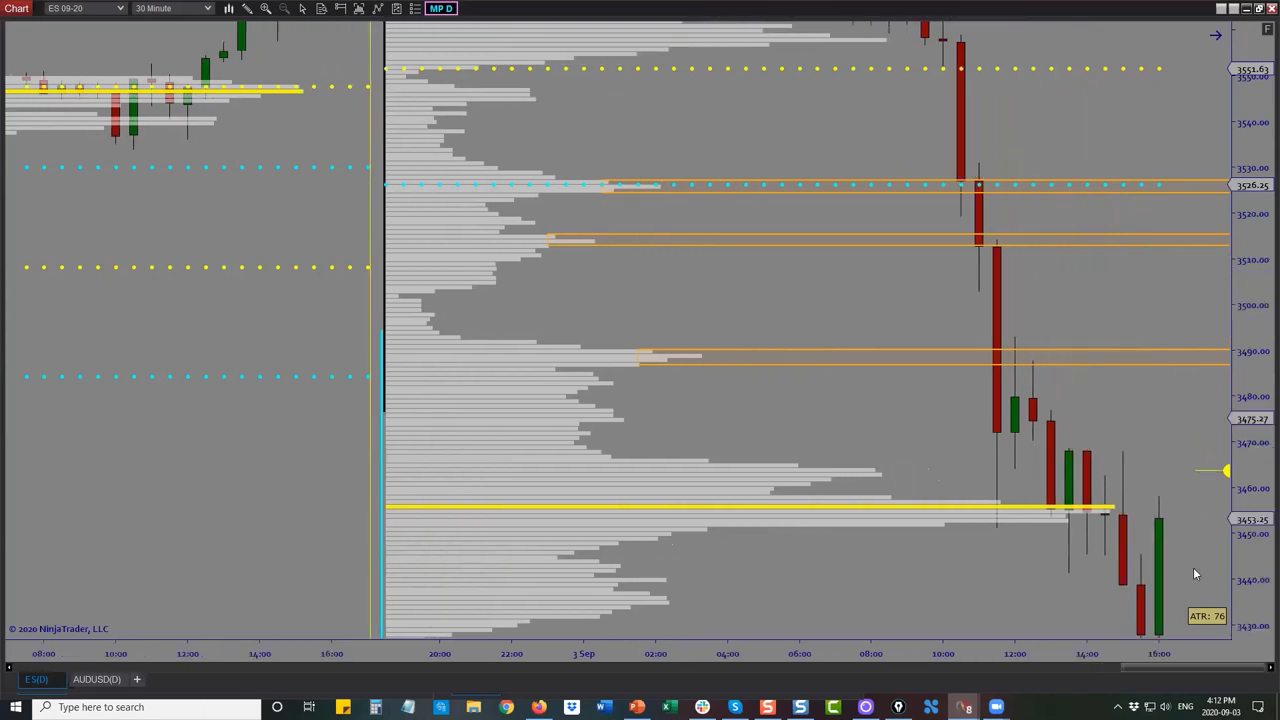
pyautogui.moveTo(1256, 535); pyautogui.dragTo(1254, 400)
pyautogui.moveTo(857, 652); pyautogui.dragTo(1050, 657)
pyautogui.moveTo(1256, 186); pyautogui.dragTo(1263, 382)
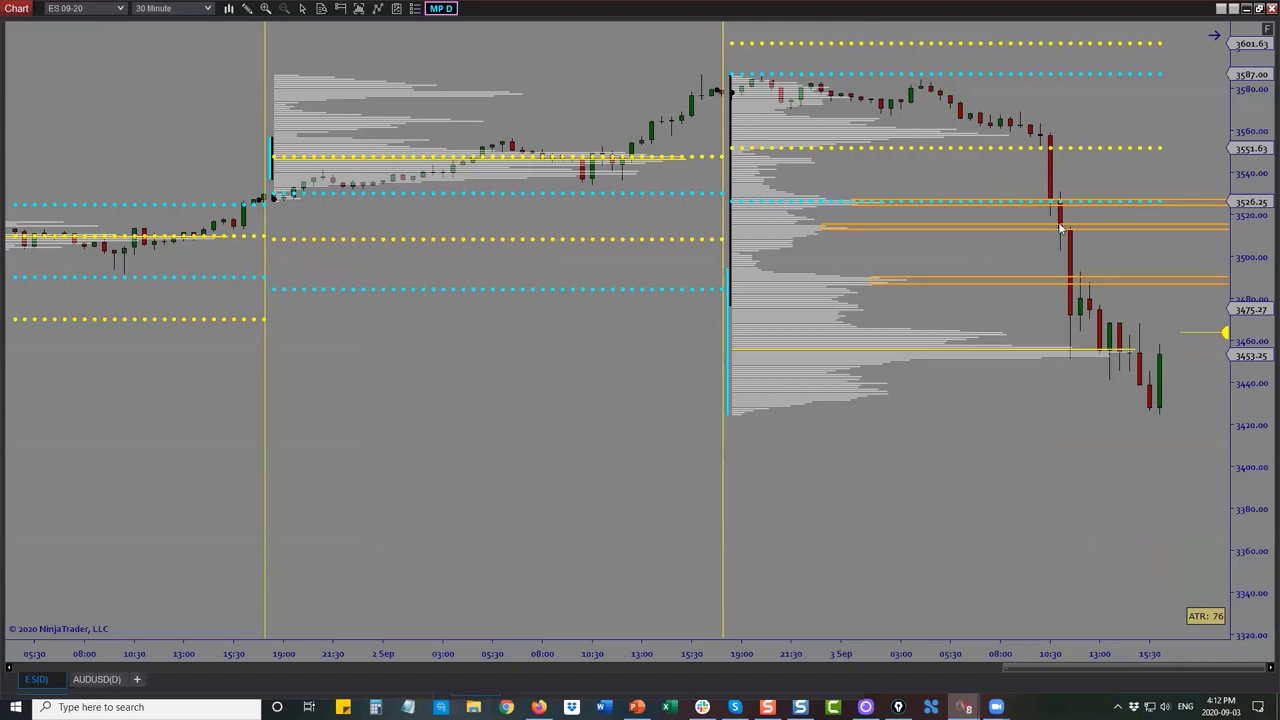
pyautogui.scroll(-3, 1140, 447)
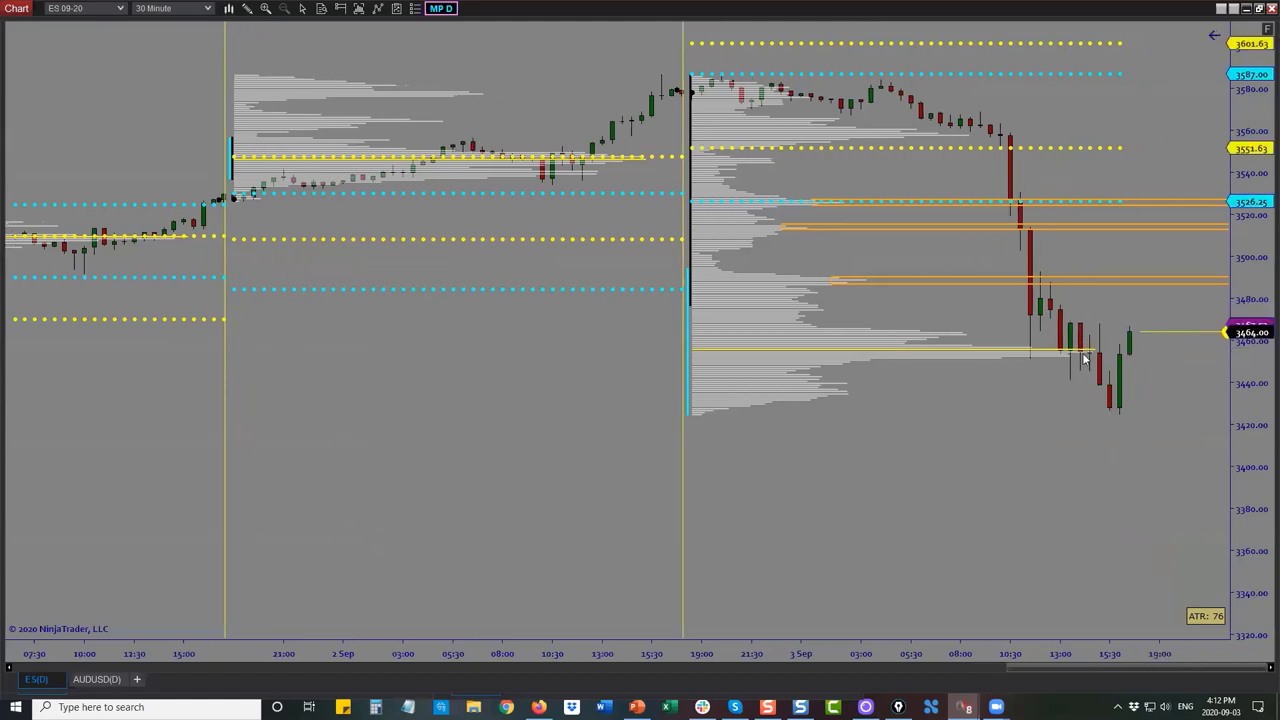
pyautogui.moveTo(1248, 424); pyautogui.dragTo(1003, 306)
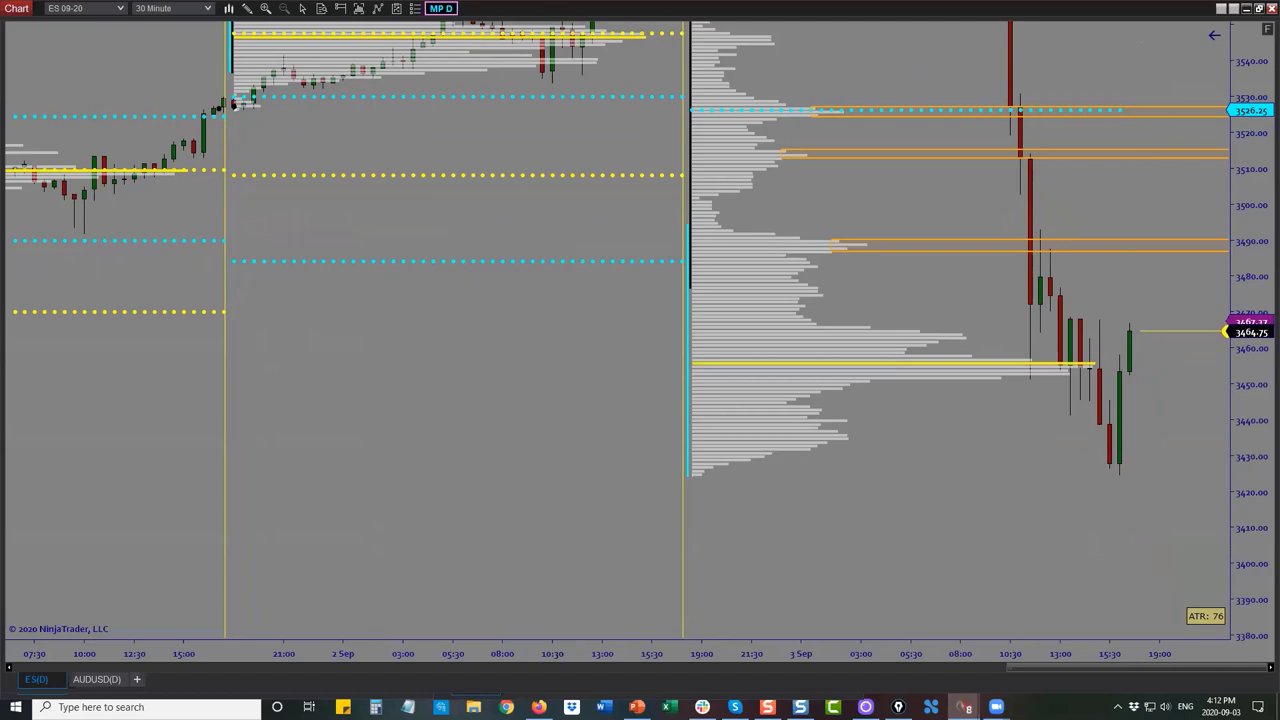
# Circle the volume node near 3,514 and the same zone beyond the latest candles, and clear both circles
pyautogui.moveTo(791, 151); pyautogui.dragTo(808, 141)
pyautogui.moveTo(1192, 150)
pyautogui.mouseDown()
pyautogui.moveTo(1177, 163)
pyautogui.moveTo(1186, 143)
pyautogui.mouseUp()
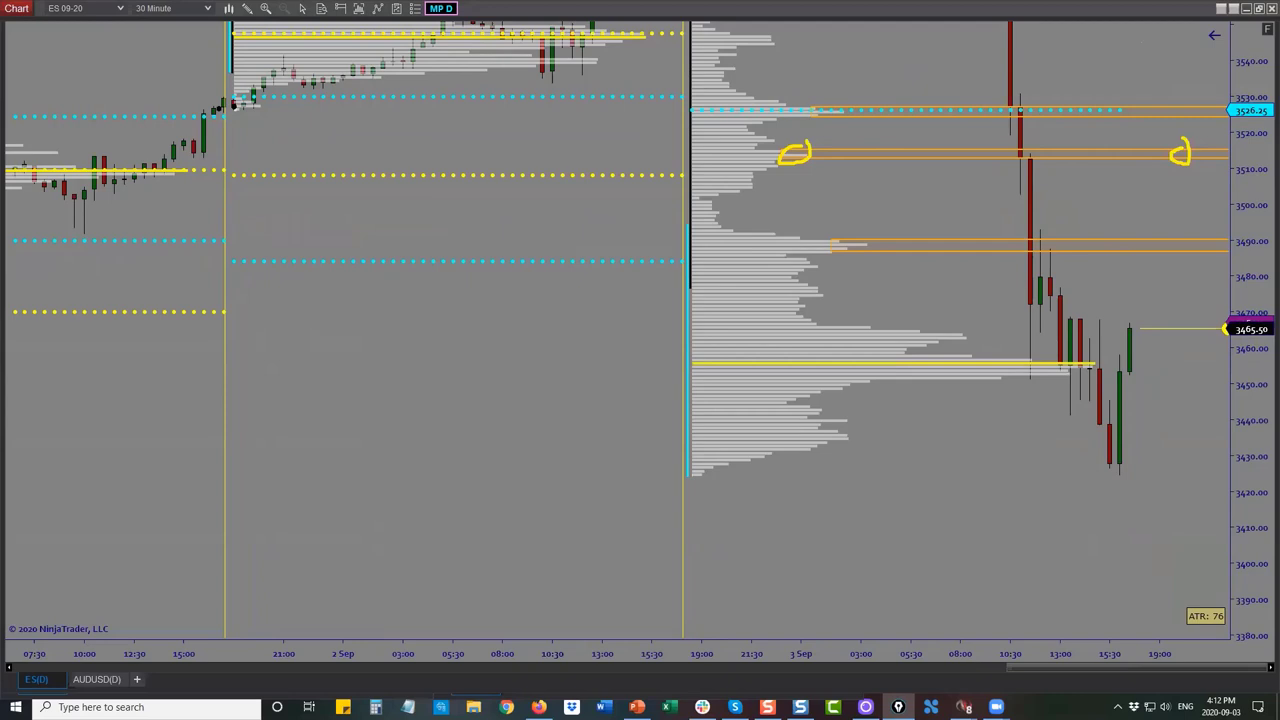
pyautogui.press('Escape')
# Sketch a path falling to about 3,448, bouncing, dropping near 3,430, rising to 3,490 and pulling back toward a horizontal line near 3,467
pyautogui.moveTo(1239, 209); pyautogui.dragTo(1243, 267)
pyautogui.moveTo(1133, 303); pyautogui.dragTo(892, 340)
pyautogui.moveTo(784, 84)
pyautogui.mouseDown()
pyautogui.moveTo(830, 345)
pyautogui.moveTo(860, 345)
pyautogui.moveTo(898, 380)
pyautogui.moveTo(912, 436)
pyautogui.moveTo(946, 259)
pyautogui.mouseUp()
pyautogui.moveTo(866, 323); pyautogui.dragTo(1014, 317)
pyautogui.moveTo(950, 263); pyautogui.dragTo(981, 316)
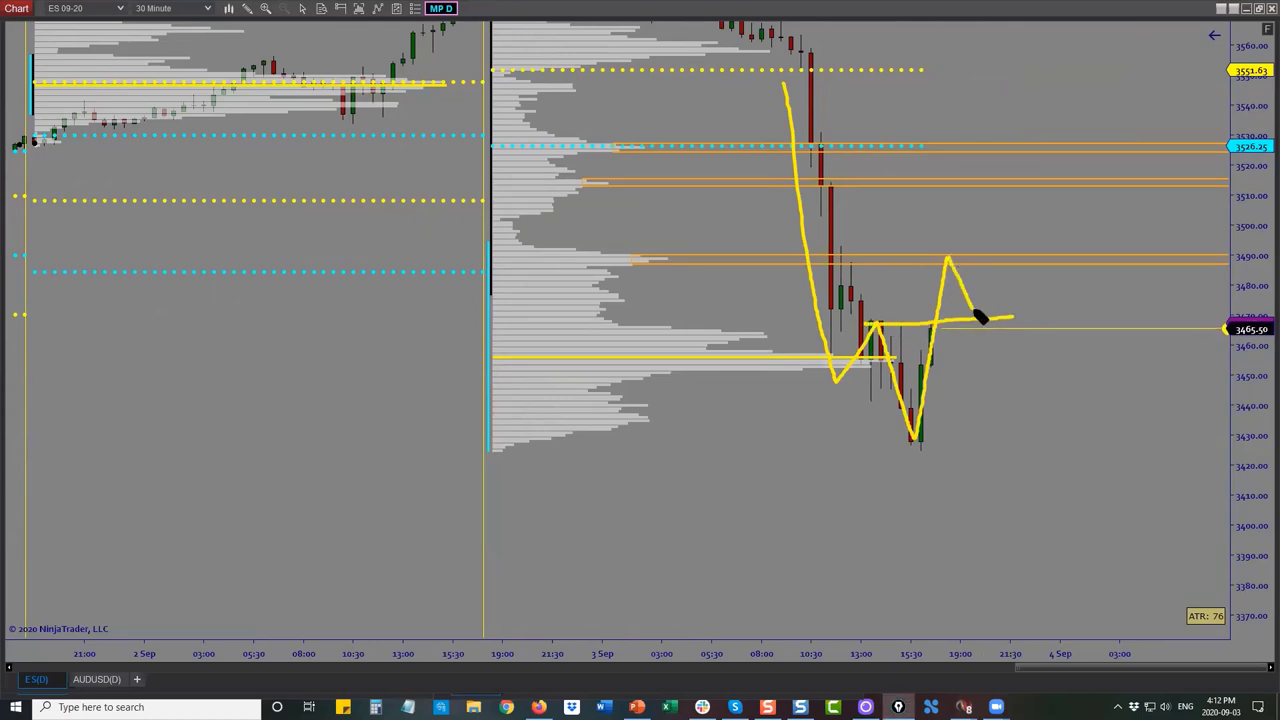
# Circle the 3,490 node and candle wicks, extend the path to about 3,509 and back to that zone, underline the POC, and clear all annotations
pyautogui.moveTo(654, 251); pyautogui.dragTo(648, 255)
pyautogui.moveTo(972, 310)
pyautogui.mouseDown()
pyautogui.moveTo(1008, 202)
pyautogui.moveTo(1052, 243)
pyautogui.mouseUp()
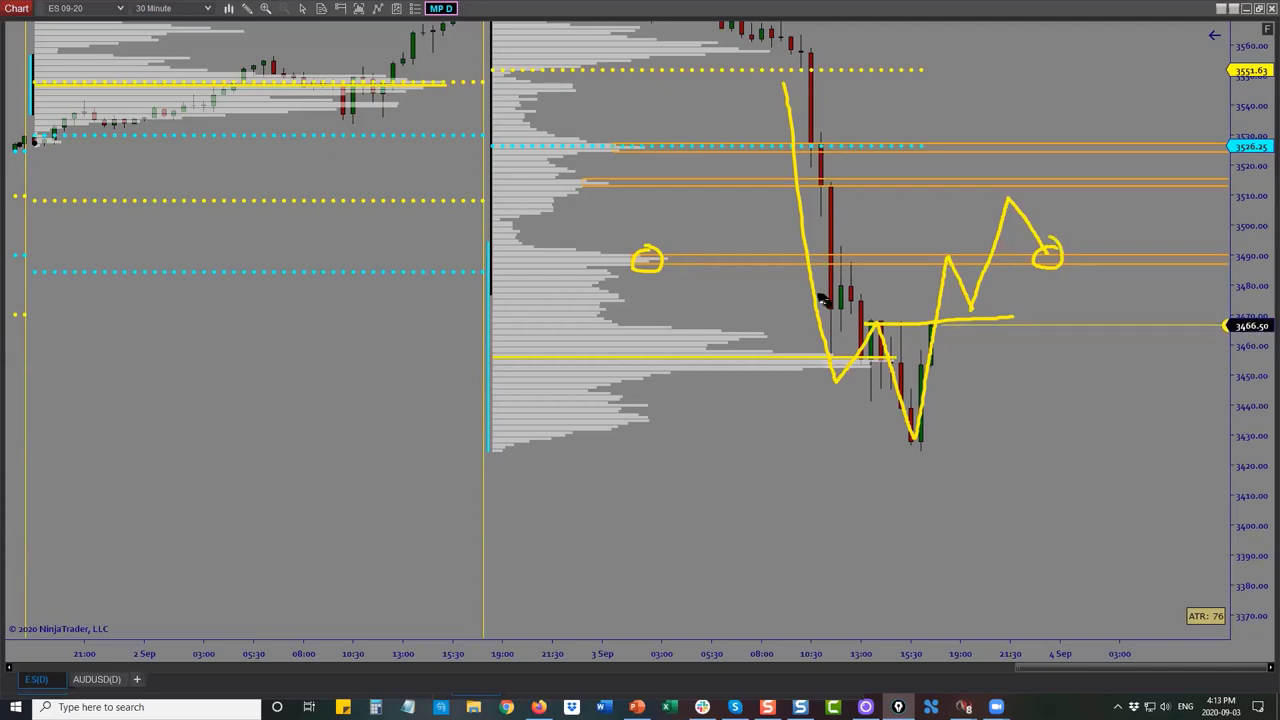
pyautogui.moveTo(834, 263); pyautogui.dragTo(842, 248)
pyautogui.moveTo(871, 360); pyautogui.dragTo(1002, 360)
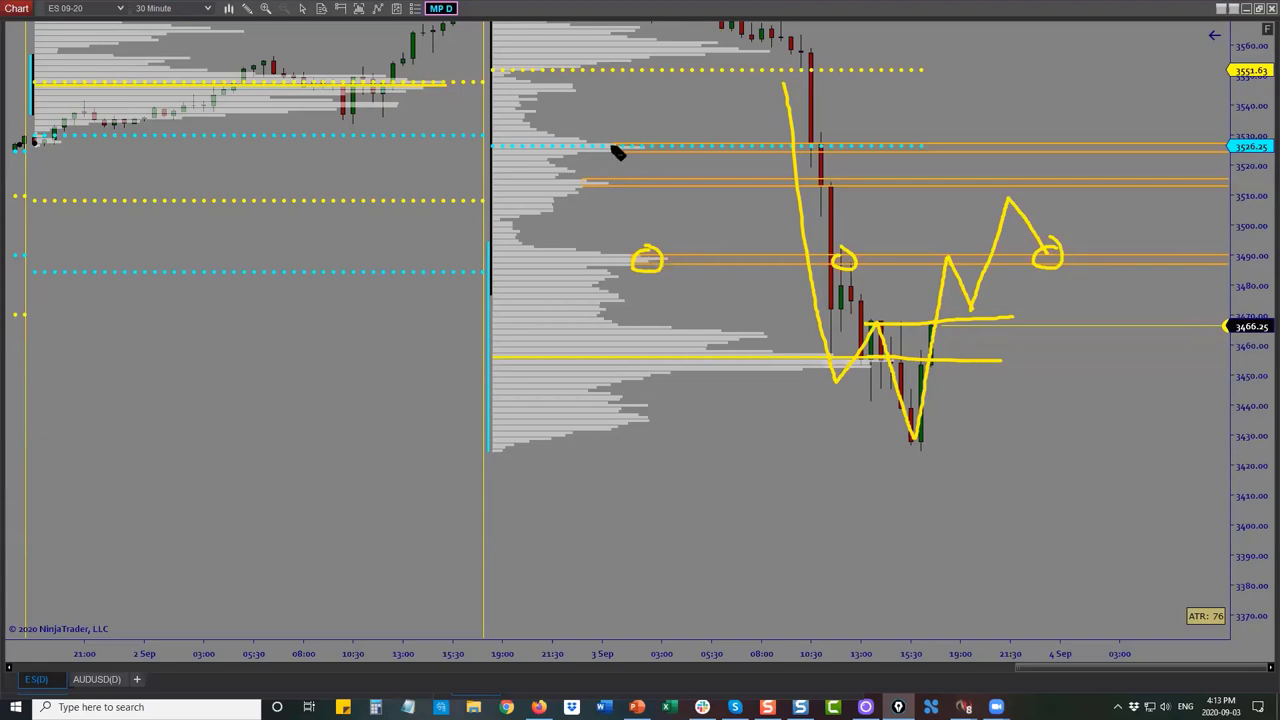
pyautogui.hotkey('ctrl', 'shift', '7')
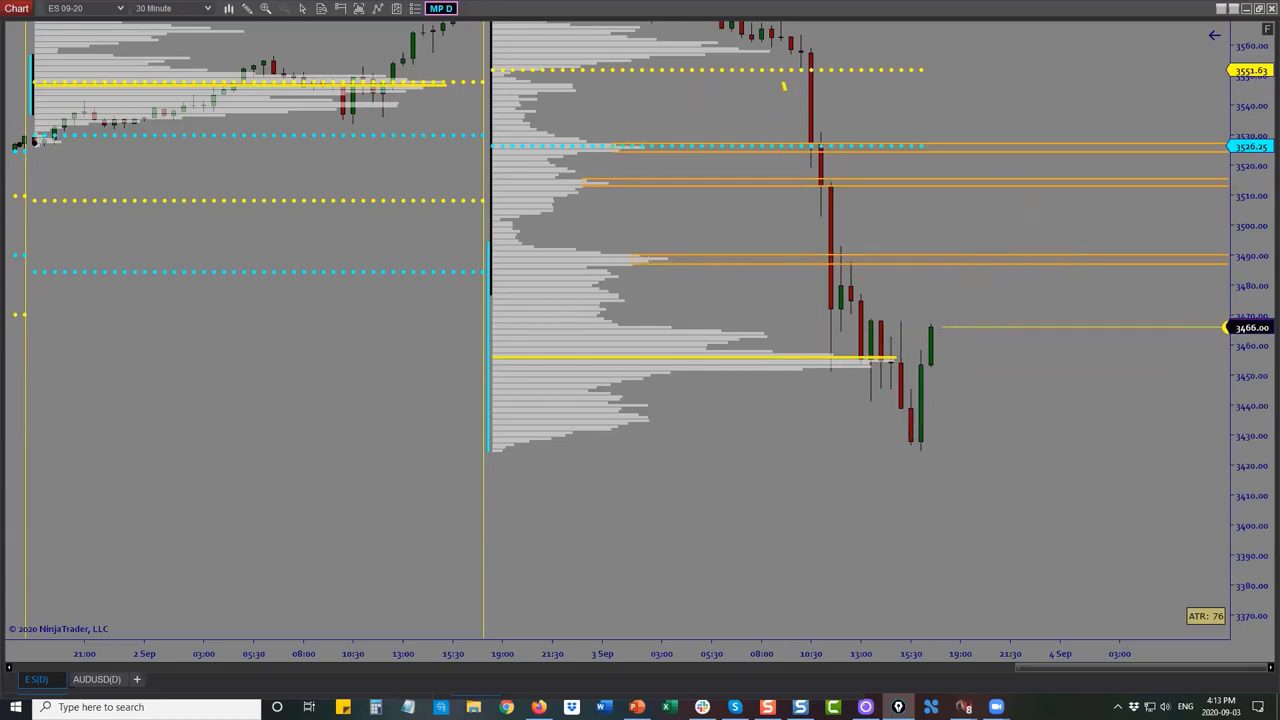
# Auto-split the daily ES profiles into smaller separate profiles
pyautogui.click(1266, 29)
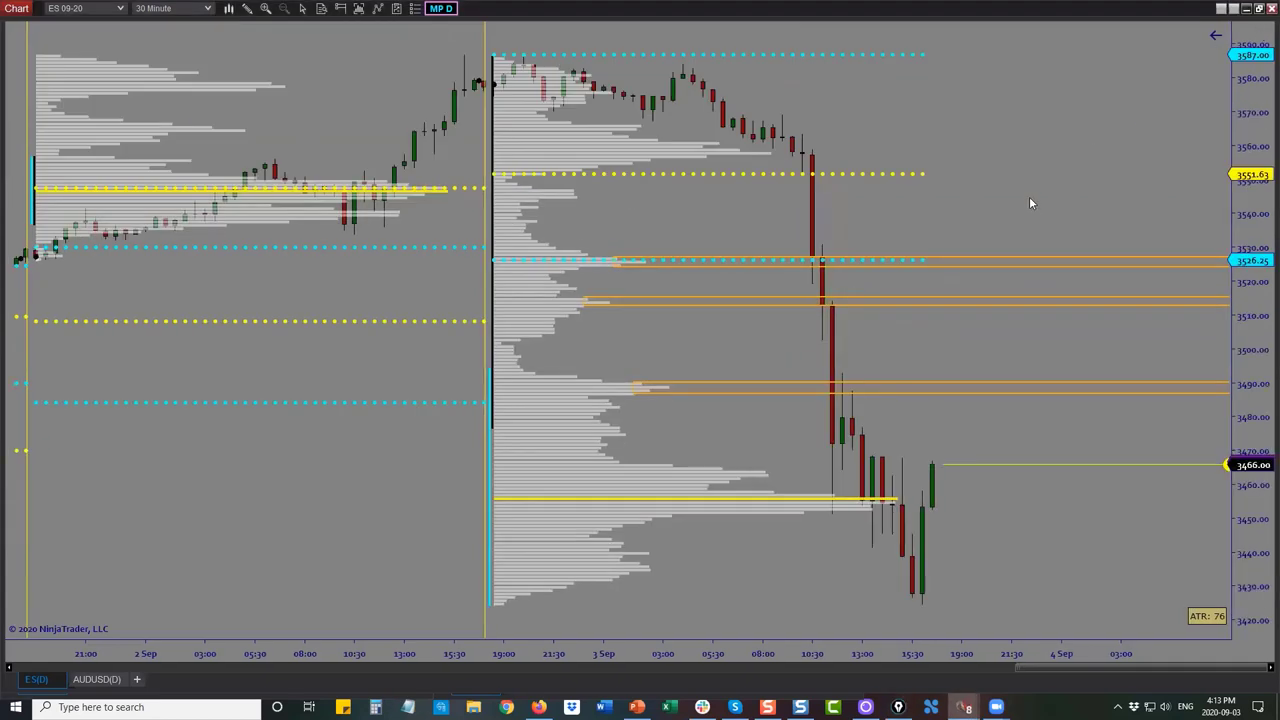
pyautogui.moveTo(1052, 210); pyautogui.dragTo(1022, 210)
pyautogui.click(443, 9)
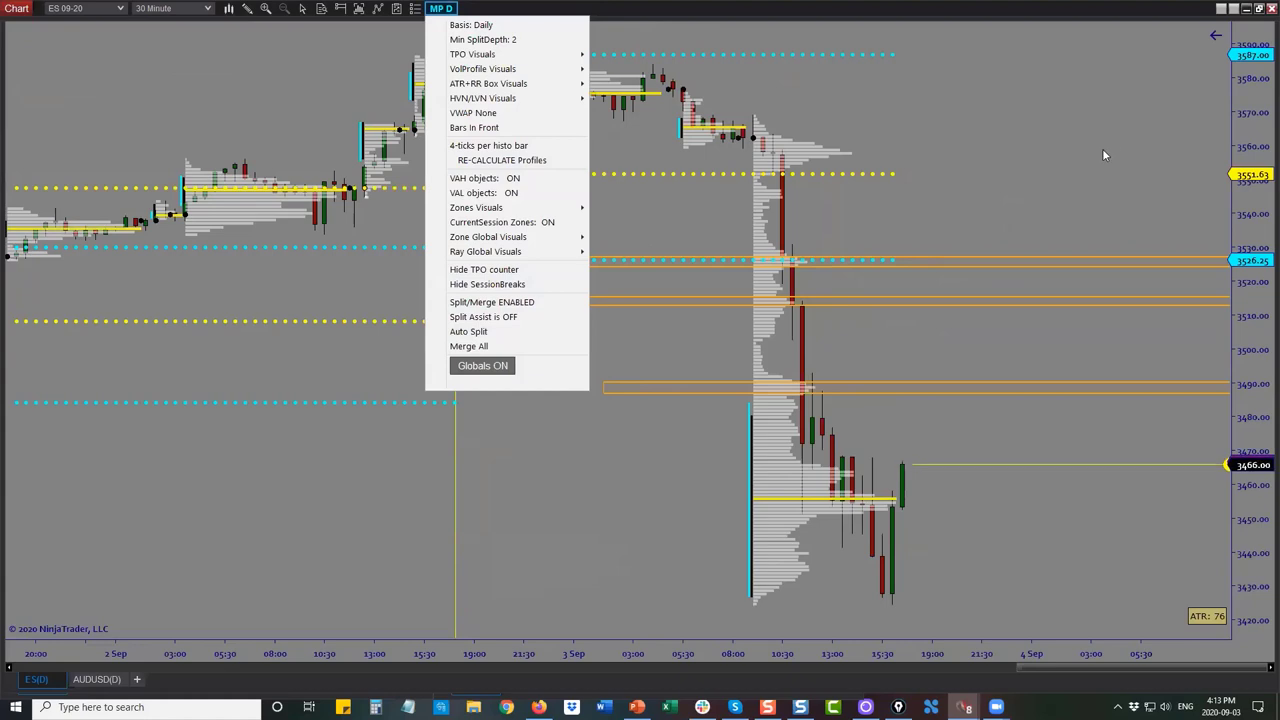
pyautogui.click(1103, 149)
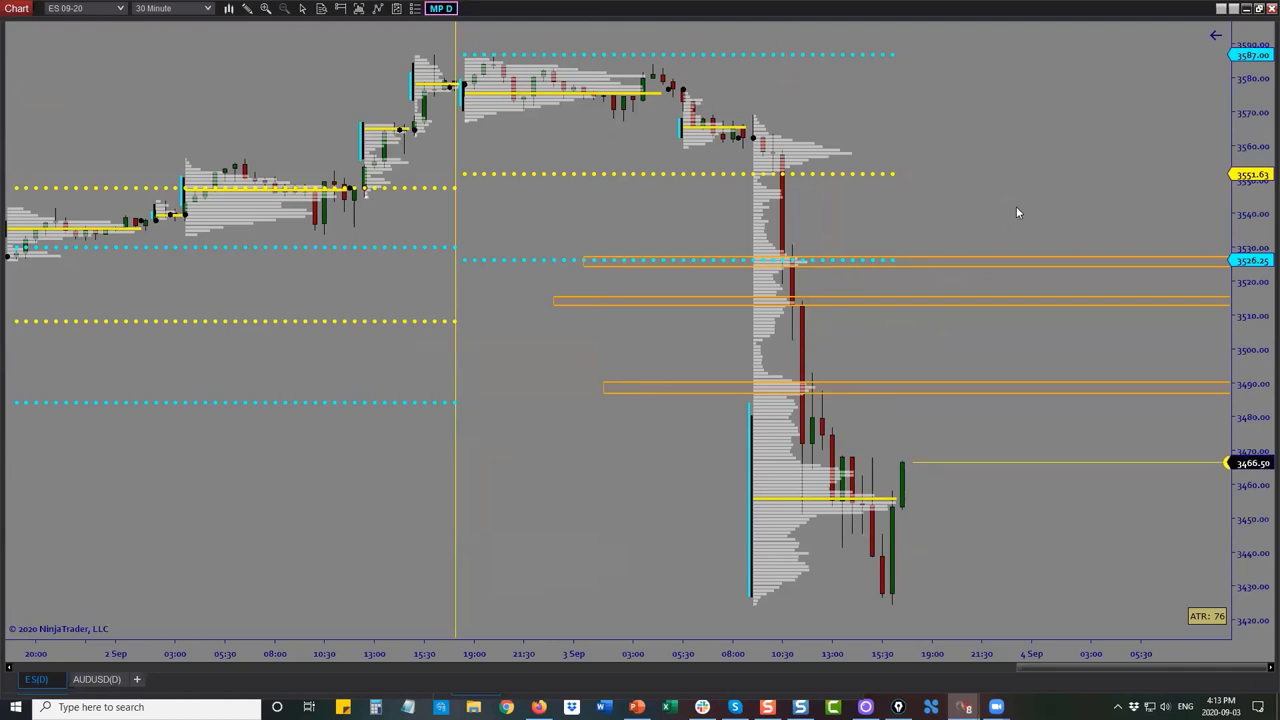
pyautogui.moveTo(1028, 195); pyautogui.dragTo(950, 199)
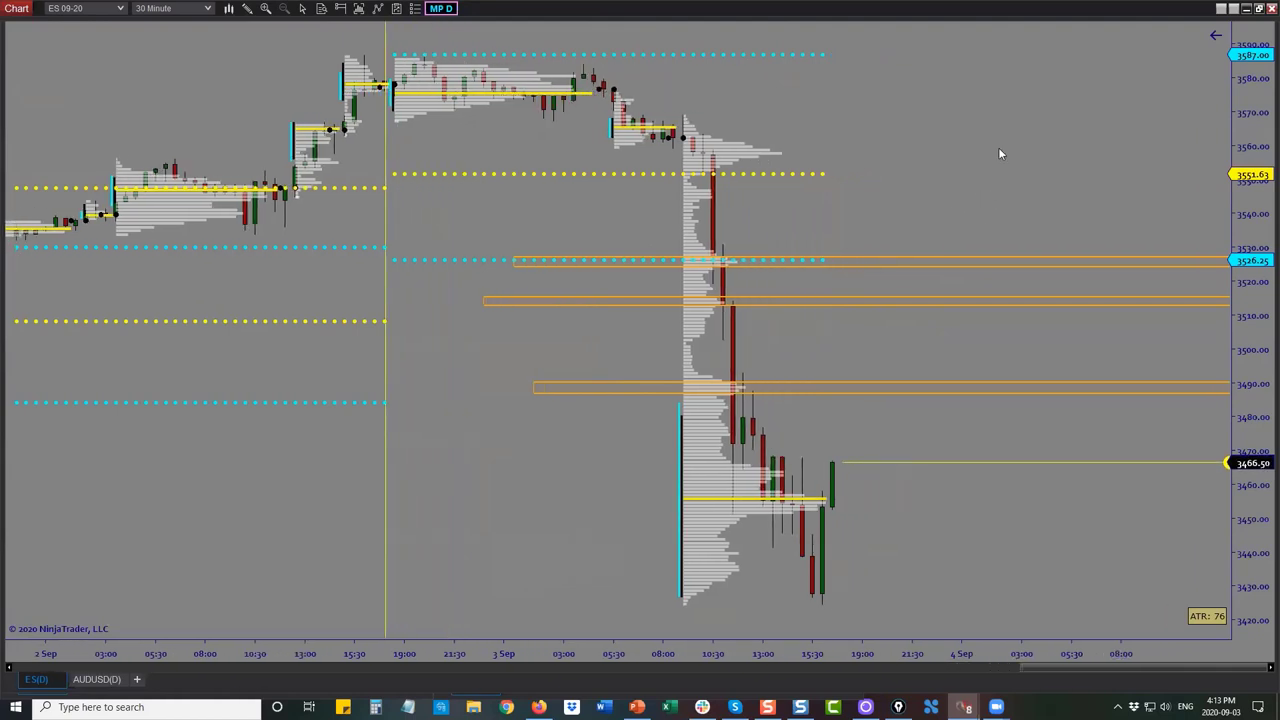
# Circle the three zone nodes on the split profile, mark the upper zone, and sketch paths rising to about 3,520 and returning to the crossed 3,490 zone
pyautogui.hotkey('ctrl', 'shift', '3')
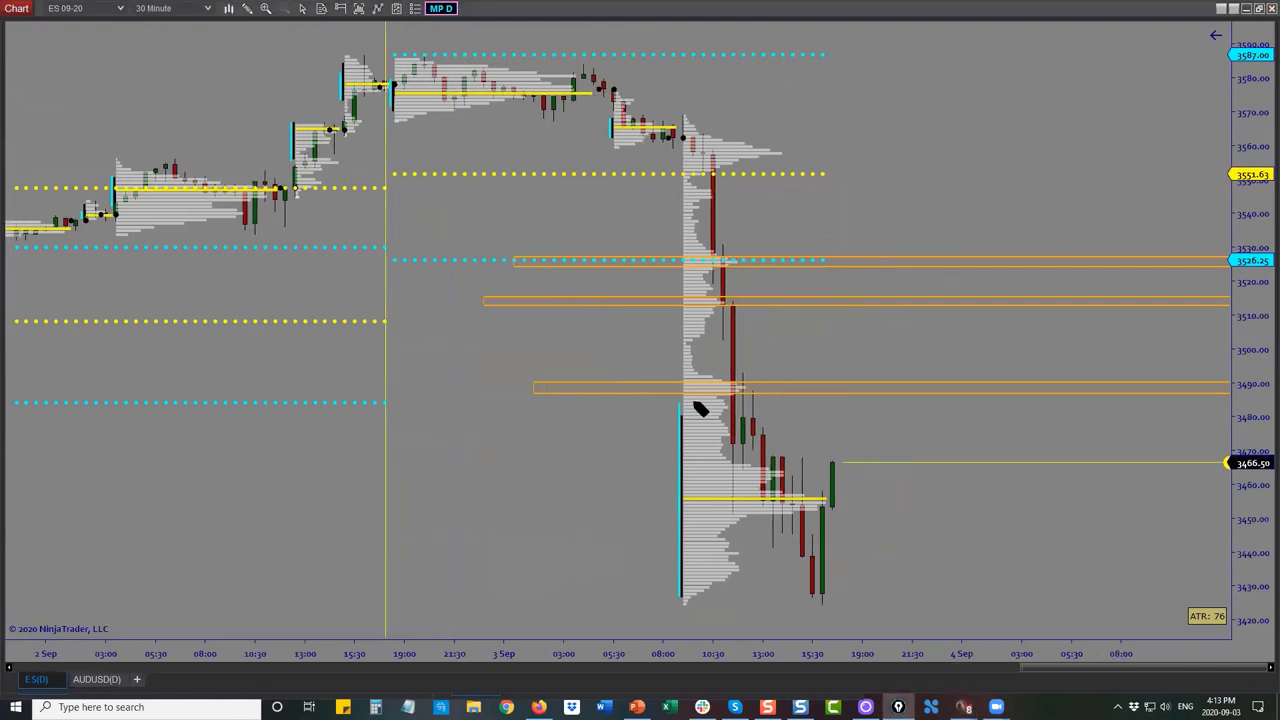
pyautogui.moveTo(719, 292); pyautogui.dragTo(728, 299)
pyautogui.click(740, 260)
pyautogui.click(903, 259)
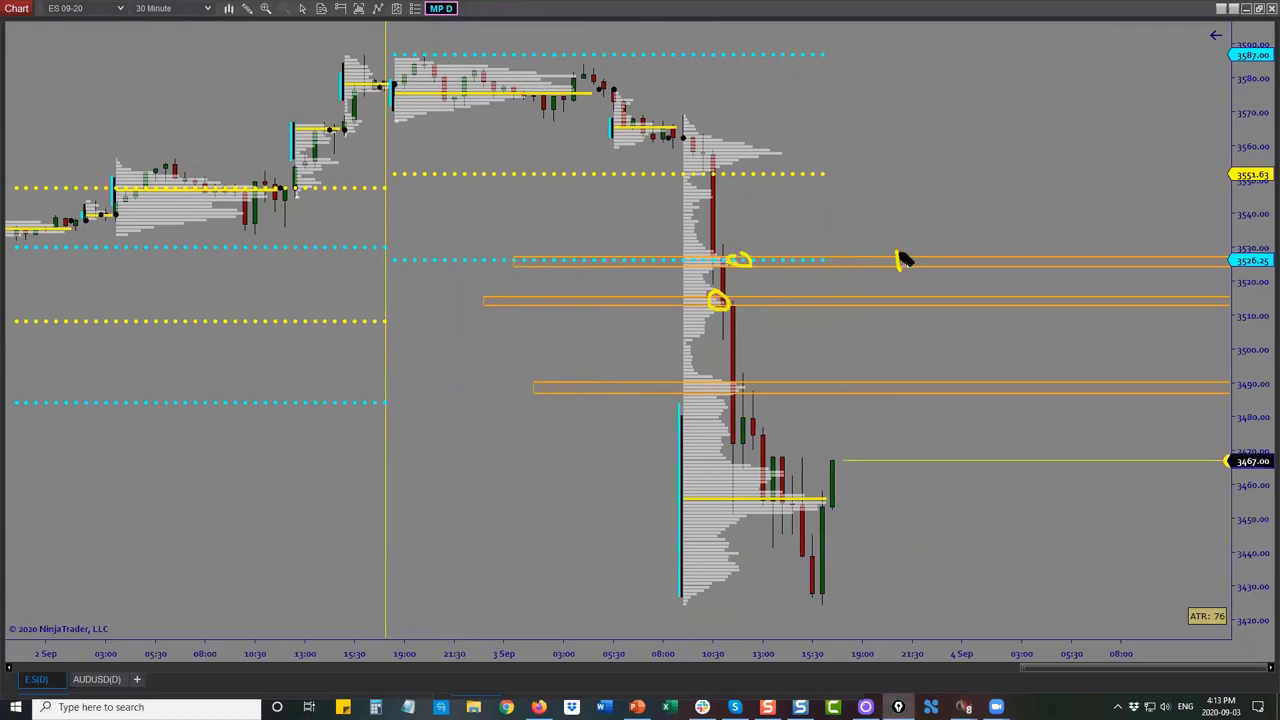
pyautogui.click(742, 380)
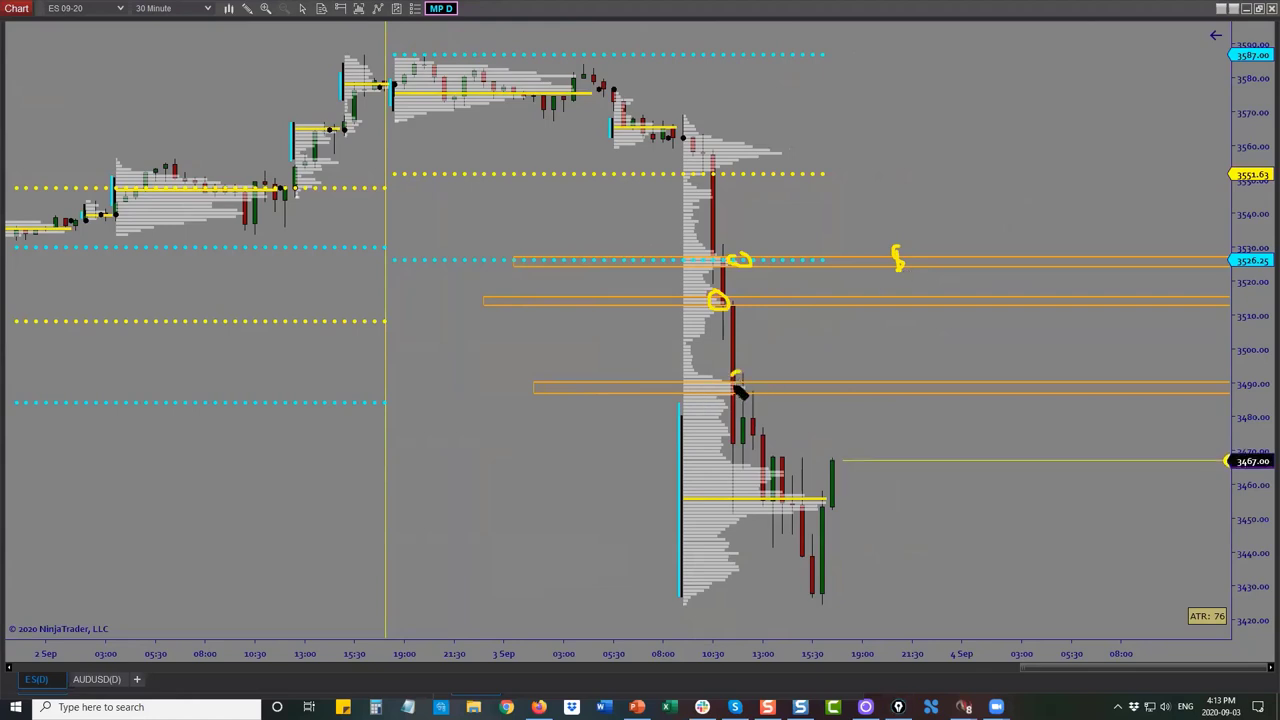
pyautogui.moveTo(848, 377)
pyautogui.mouseDown()
pyautogui.moveTo(870, 399)
pyautogui.moveTo(850, 401)
pyautogui.mouseUp()
pyautogui.moveTo(856, 478)
pyautogui.mouseDown()
pyautogui.moveTo(890, 426)
pyautogui.moveTo(915, 318)
pyautogui.moveTo(968, 401)
pyautogui.moveTo(897, 346)
pyautogui.moveTo(900, 279)
pyautogui.moveTo(937, 398)
pyautogui.mouseUp()
# Sketch two generic volume nodes with horizontal lines through their peaks, adding one upward and one downward arrow from the first node's peak
pyautogui.moveTo(926, 89)
pyautogui.mouseDown()
pyautogui.moveTo(930, 138)
pyautogui.moveTo(975, 108)
pyautogui.moveTo(1088, 110)
pyautogui.mouseUp()
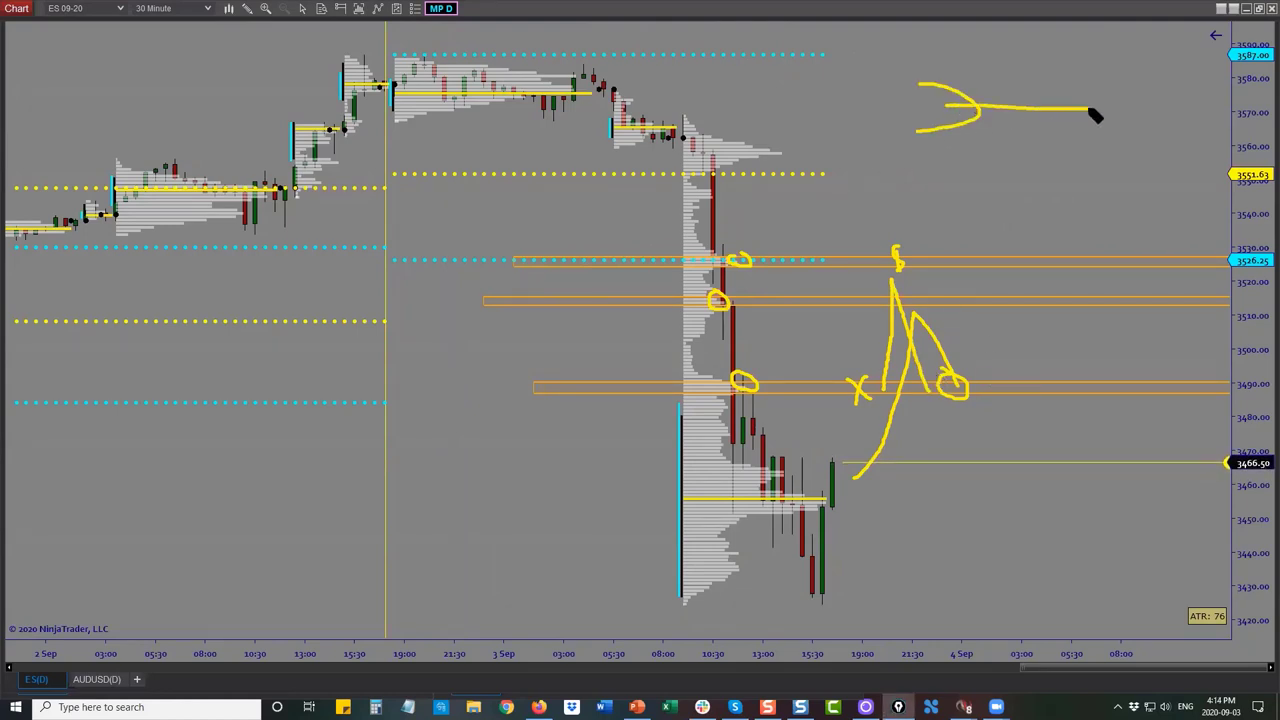
pyautogui.moveTo(980, 109)
pyautogui.mouseDown()
pyautogui.moveTo(1036, 238)
pyautogui.moveTo(1024, 237)
pyautogui.moveTo(1030, 3)
pyautogui.mouseUp()
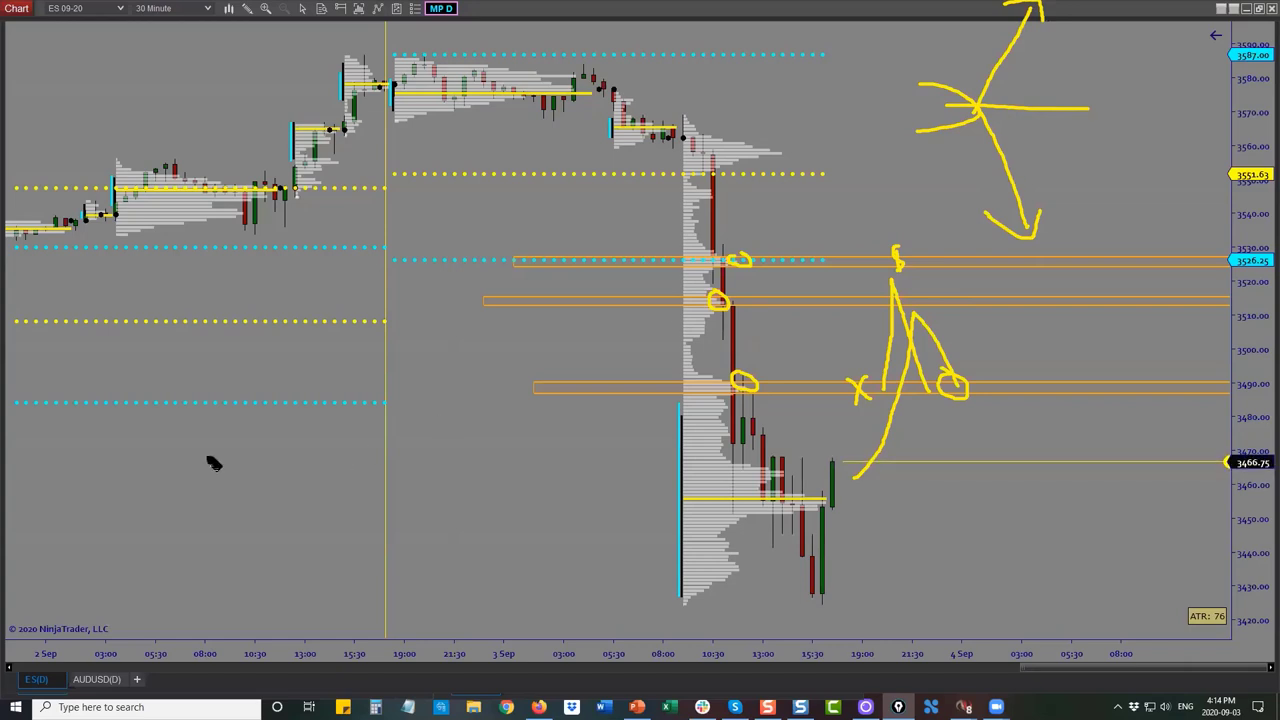
pyautogui.moveTo(184, 452); pyautogui.dragTo(202, 560)
pyautogui.moveTo(200, 508); pyautogui.dragTo(369, 509)
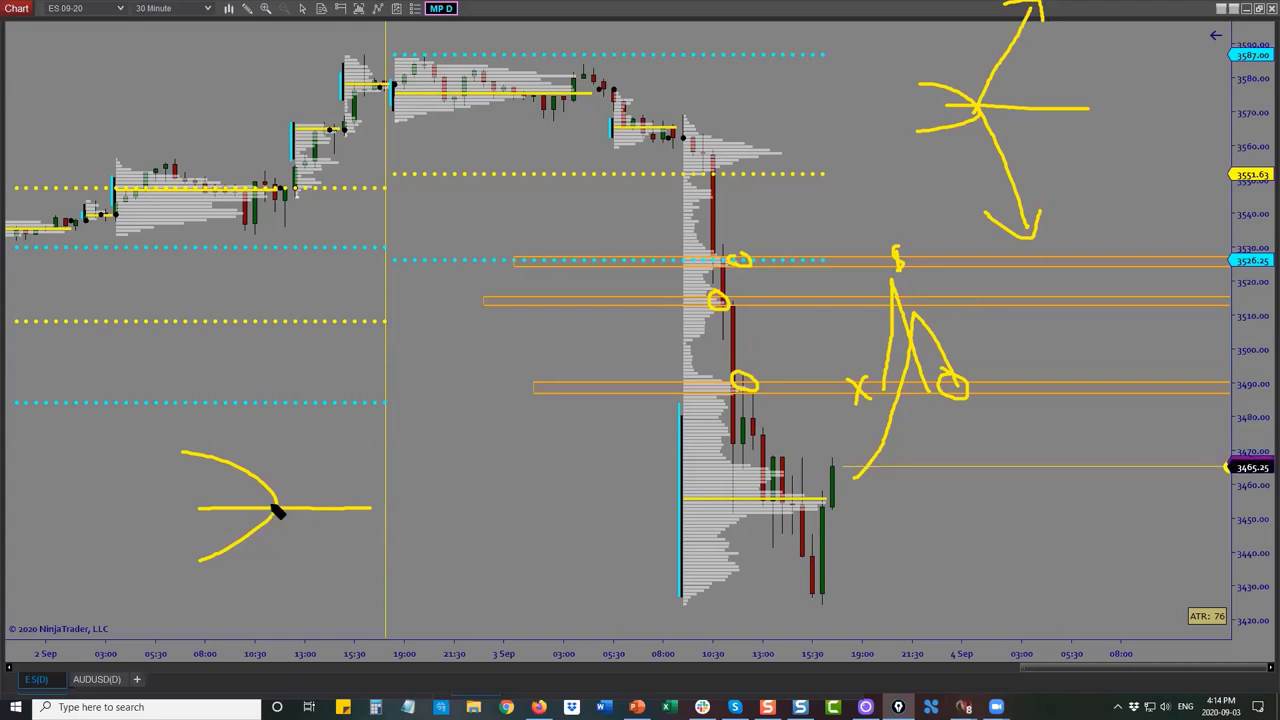
# Add one upward and one downward arrow branching from the second sketched node's horizontal line, and erase all annotations
pyautogui.moveTo(326, 512)
pyautogui.mouseDown()
pyautogui.moveTo(394, 609)
pyautogui.moveTo(374, 466)
pyautogui.moveTo(389, 426)
pyautogui.moveTo(410, 442)
pyautogui.mouseUp()
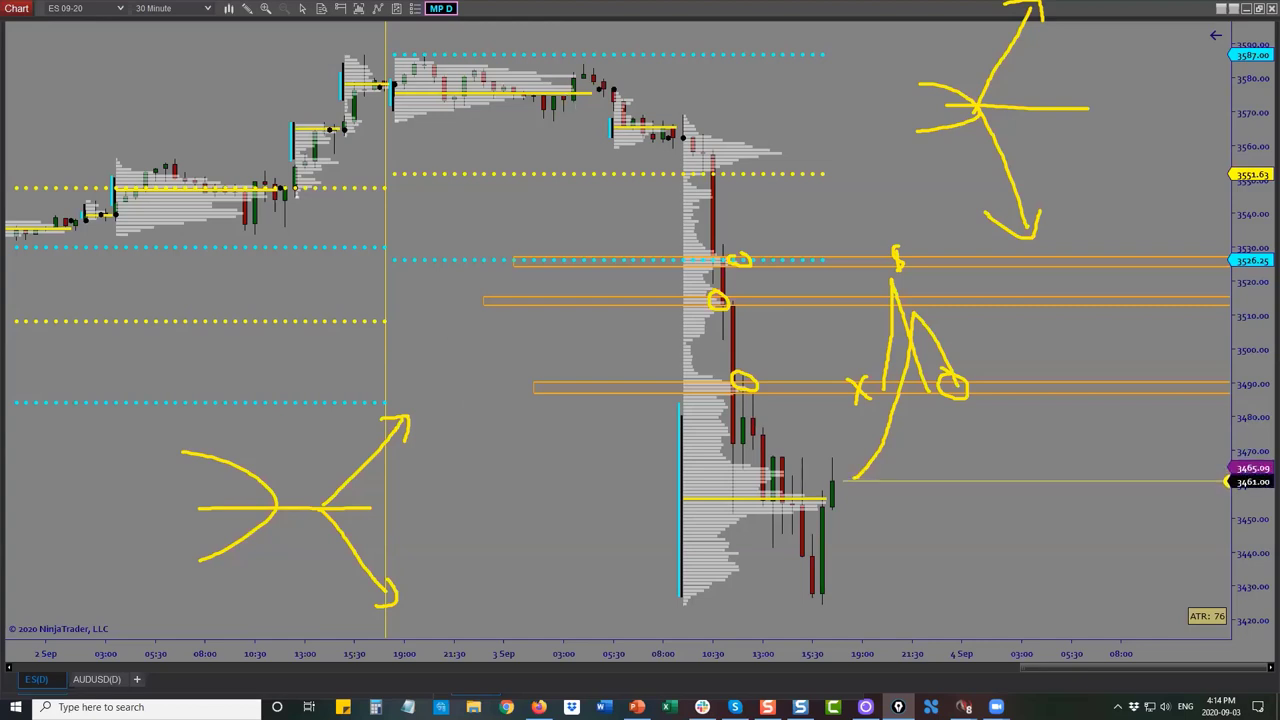
pyautogui.press('e')
# Draw a box below the 2 Sep ES profiles containing "10" followed by a forward-pointing arrow
pyautogui.moveTo(82, 425); pyautogui.dragTo(302, 425)
pyautogui.moveTo(295, 538)
pyautogui.mouseDown()
pyautogui.moveTo(91, 606)
pyautogui.moveTo(68, 445)
pyautogui.moveTo(92, 500)
pyautogui.moveTo(112, 452)
pyautogui.moveTo(221, 469)
pyautogui.mouseUp()
pyautogui.moveTo(200, 454)
pyautogui.mouseDown()
pyautogui.moveTo(214, 480)
pyautogui.moveTo(198, 492)
pyautogui.mouseUp()
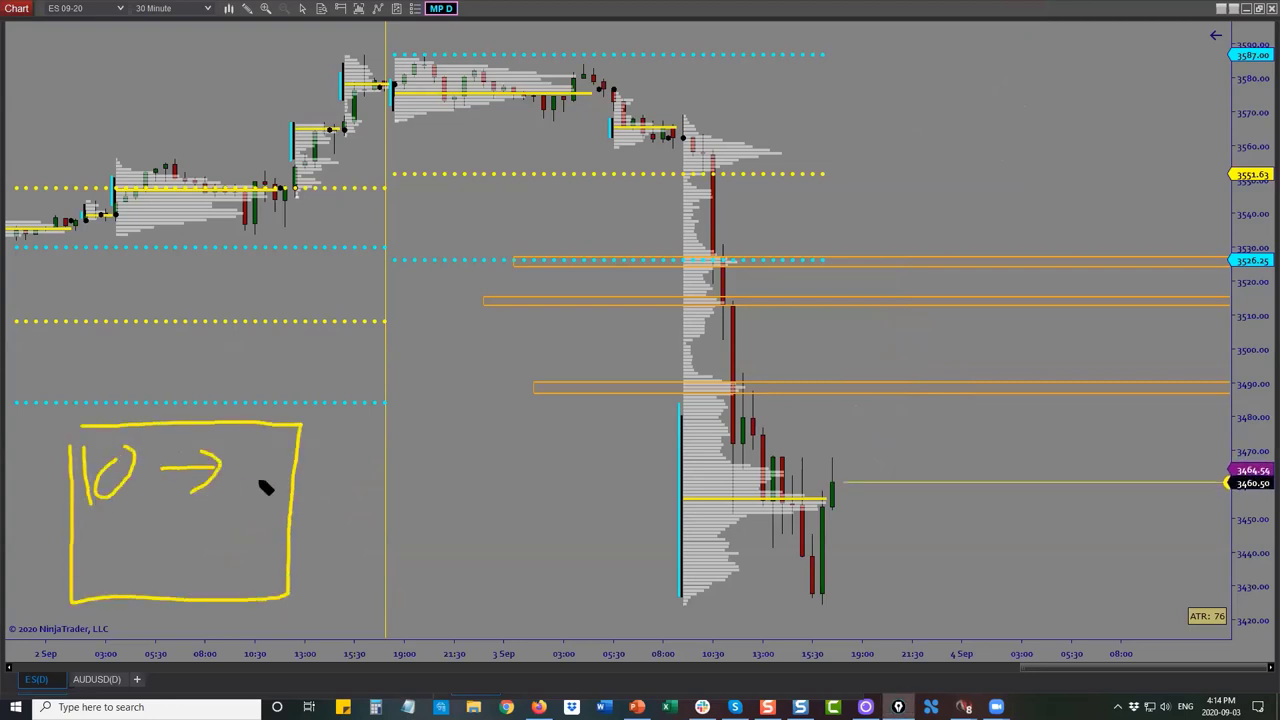
# Circle the 3 Sep profile nodes near 3,490, 3,515, 3,526 and 3,560, and clear all annotations
pyautogui.moveTo(745, 383)
pyautogui.mouseDown()
pyautogui.moveTo(737, 395)
pyautogui.moveTo(742, 378)
pyautogui.mouseUp()
pyautogui.moveTo(716, 288); pyautogui.dragTo(722, 222)
pyautogui.moveTo(751, 134); pyautogui.dragTo(750, 136)
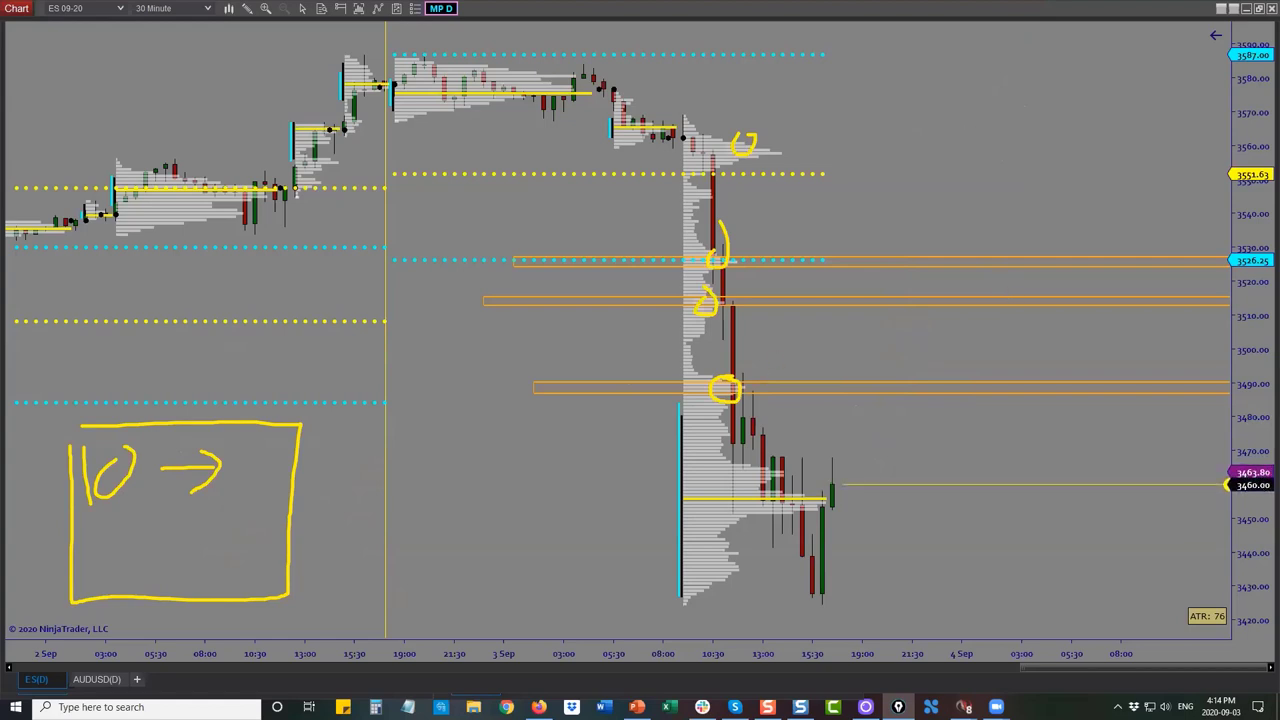
pyautogui.hotkey('ctrl', 'shift', '8')
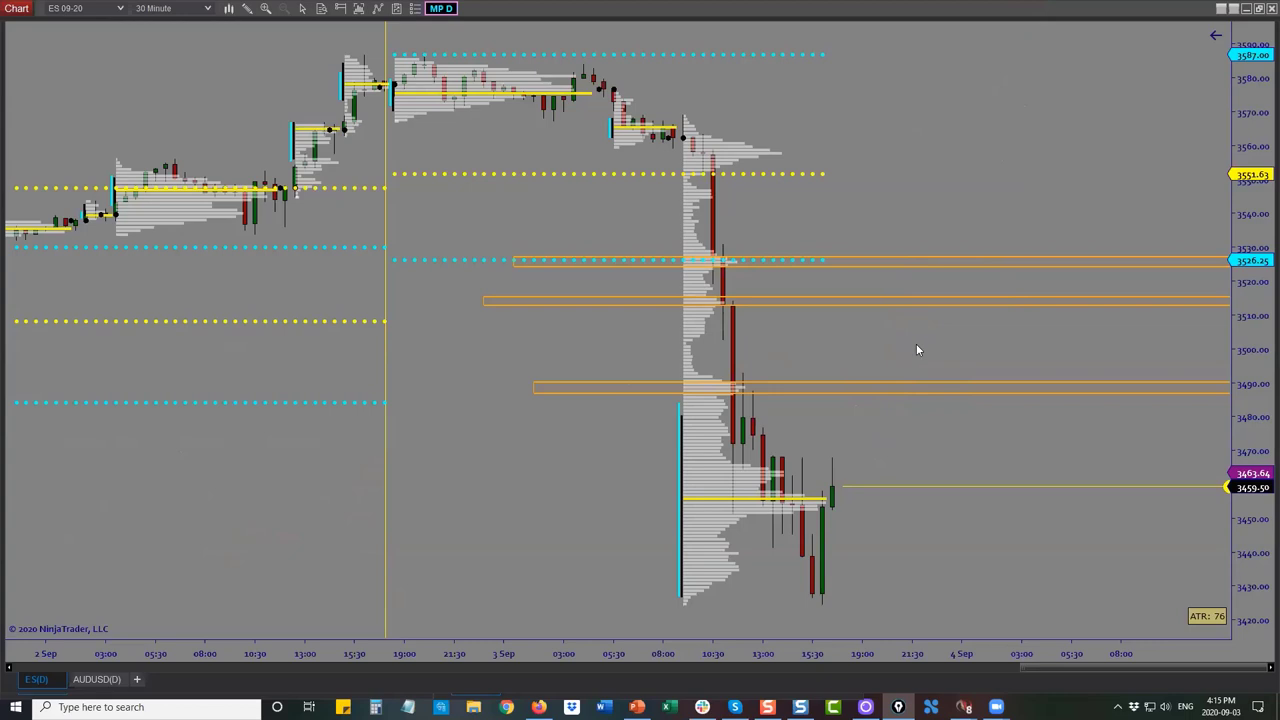
# Return the ES chart to the tiled layout and maximize the AUDUSD monthly chart, framing its September profile
pyautogui.doubleClick(915, 14)
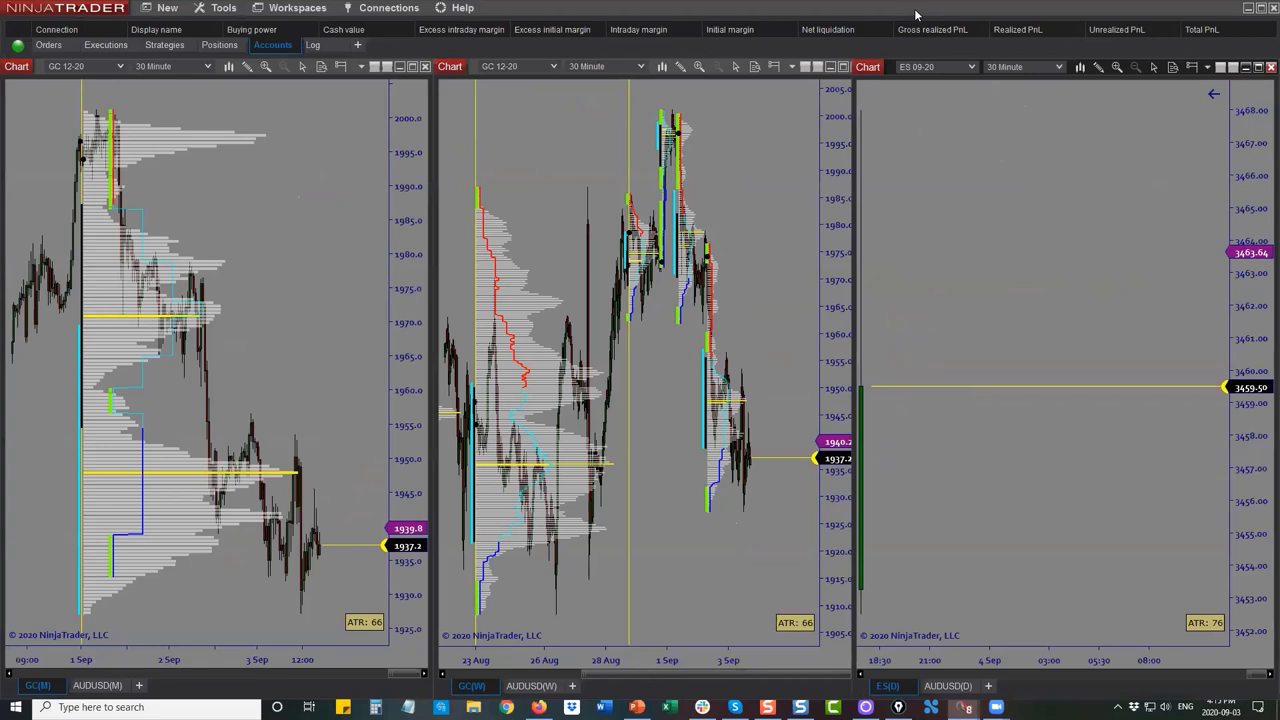
pyautogui.moveTo(918, 661); pyautogui.dragTo(968, 662)
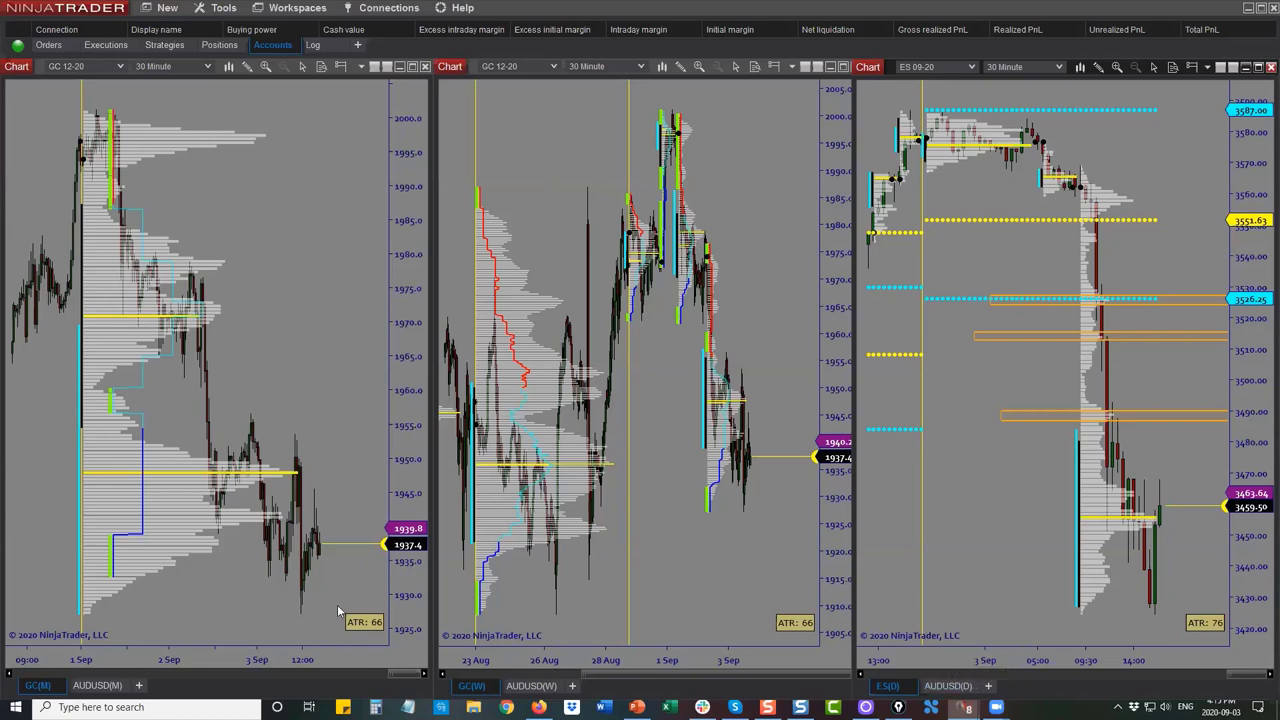
pyautogui.click(95, 686)
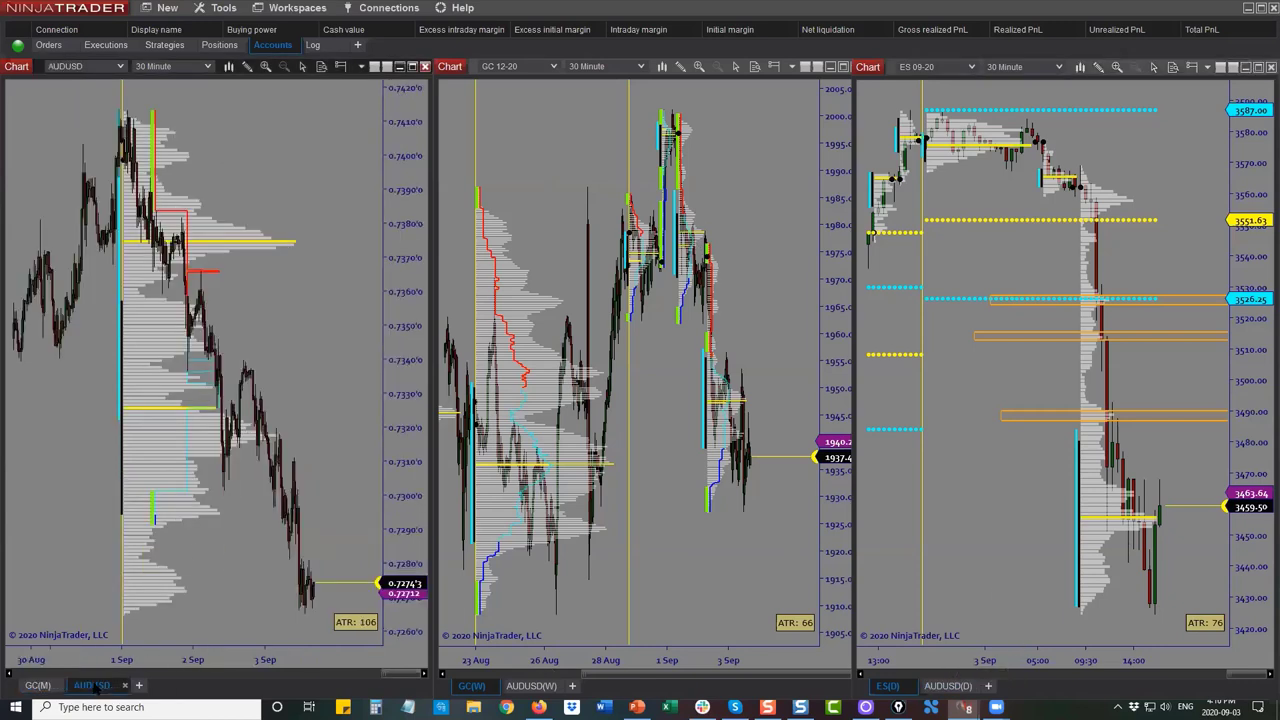
pyautogui.click(411, 67)
pyautogui.moveTo(1112, 656); pyautogui.dragTo(400, 560)
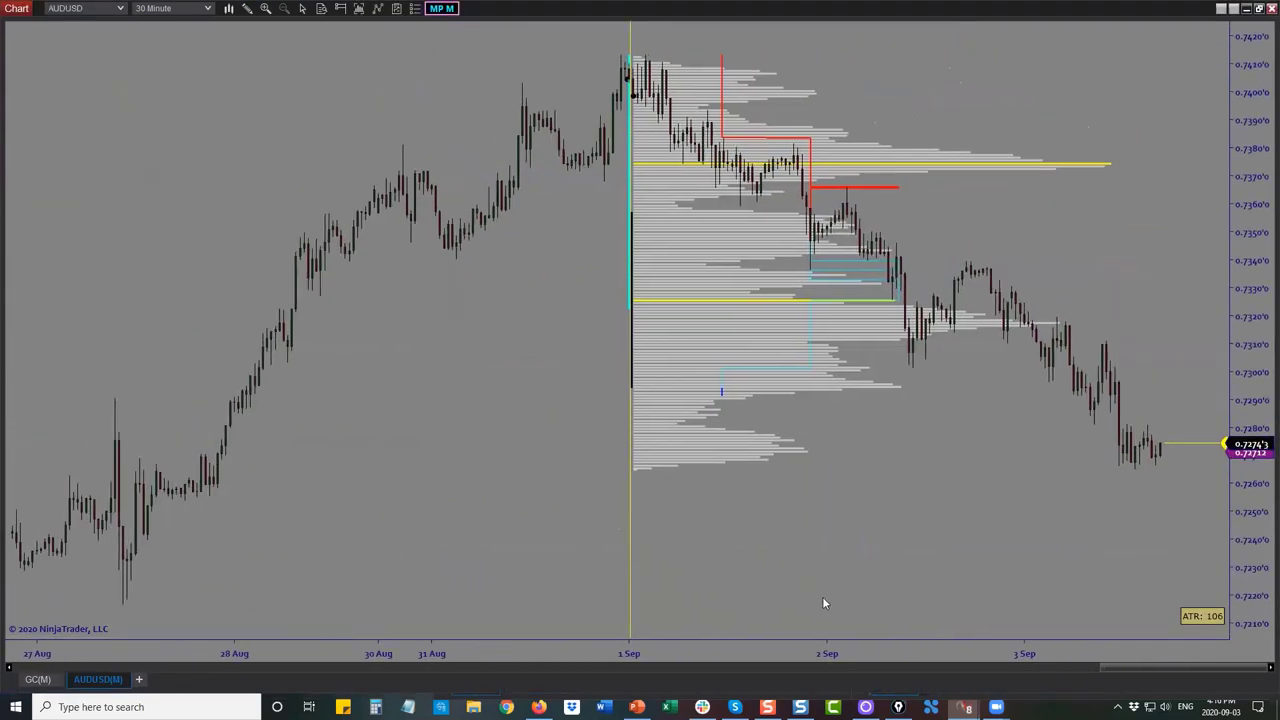
pyautogui.moveTo(870, 652); pyautogui.dragTo(776, 561)
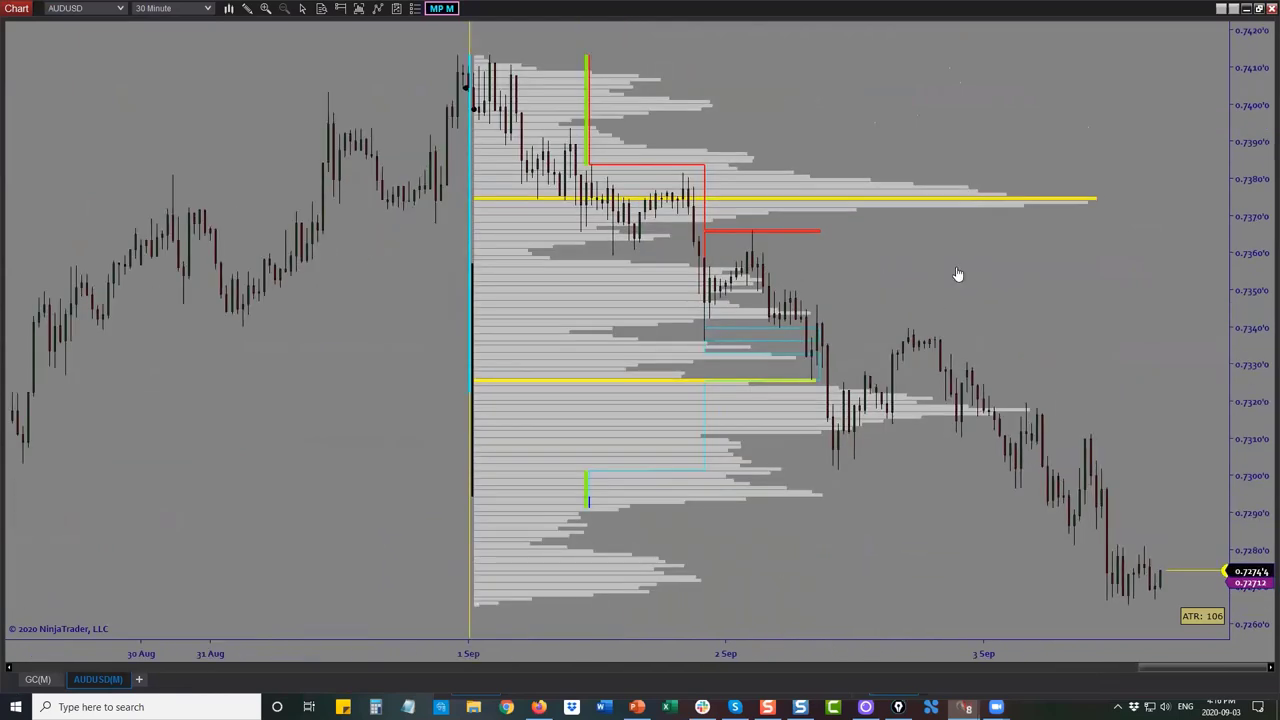
pyautogui.moveTo(956, 266); pyautogui.dragTo(914, 249)
# Set the AUDUSD monthly profile to 8 ticks per histo bar and accept the NS_MacroProfiles indicator settings
pyautogui.click(442, 10)
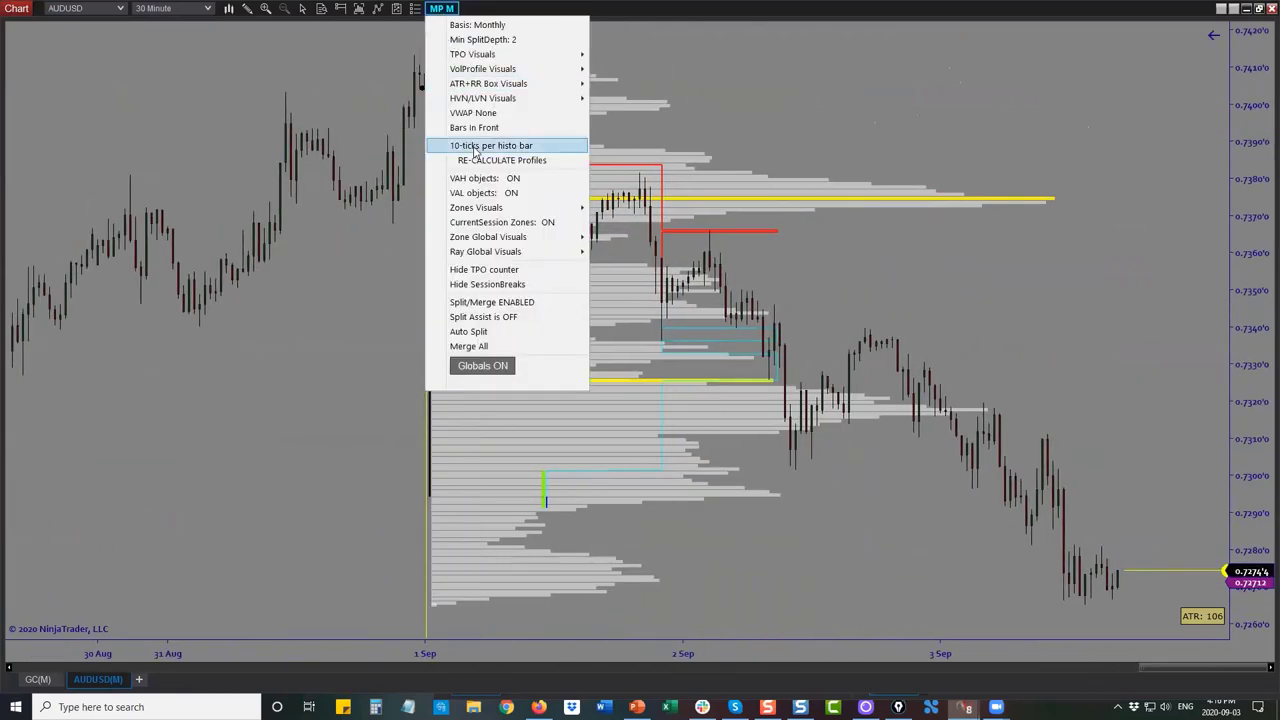
pyautogui.rightClick(792, 80)
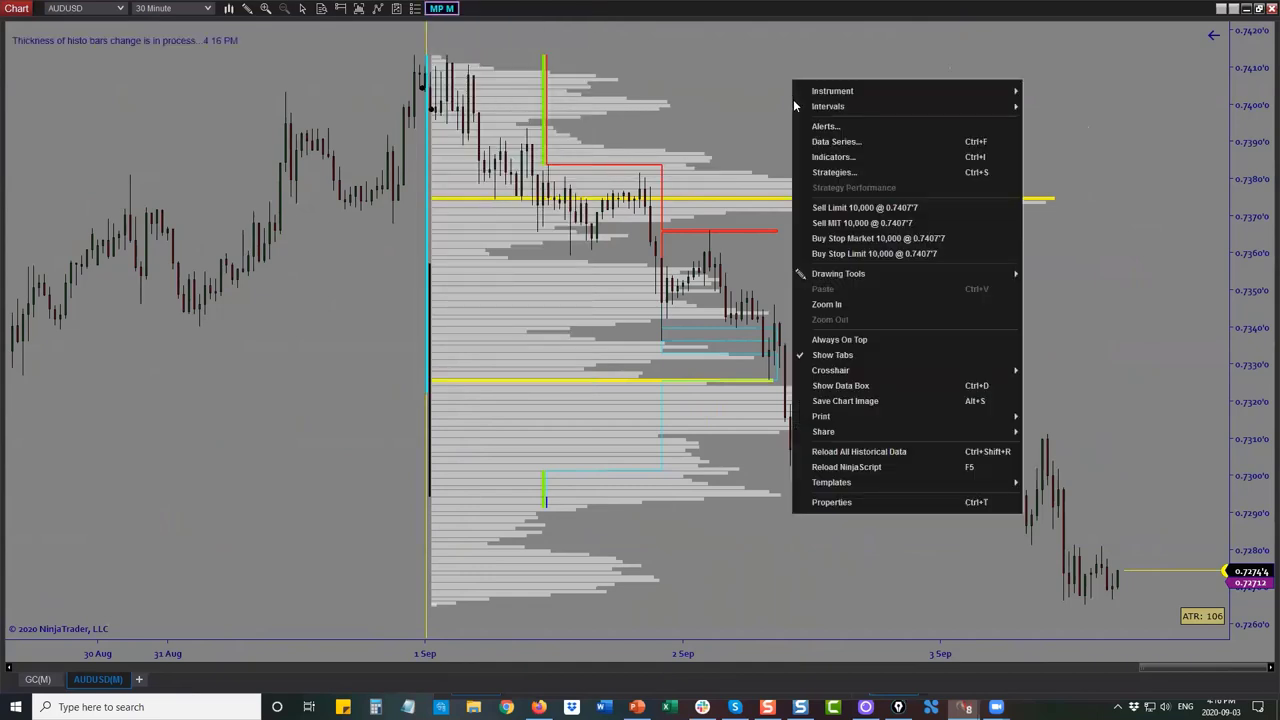
pyautogui.click(817, 157)
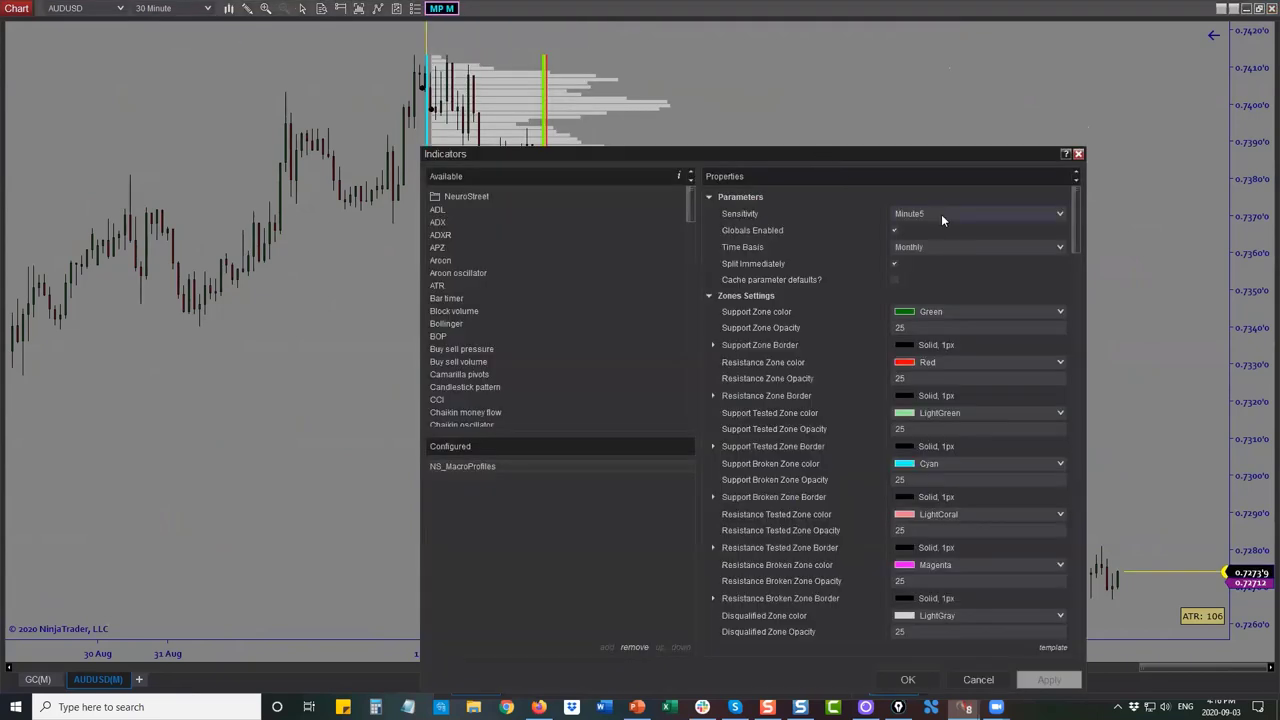
pyautogui.click(908, 680)
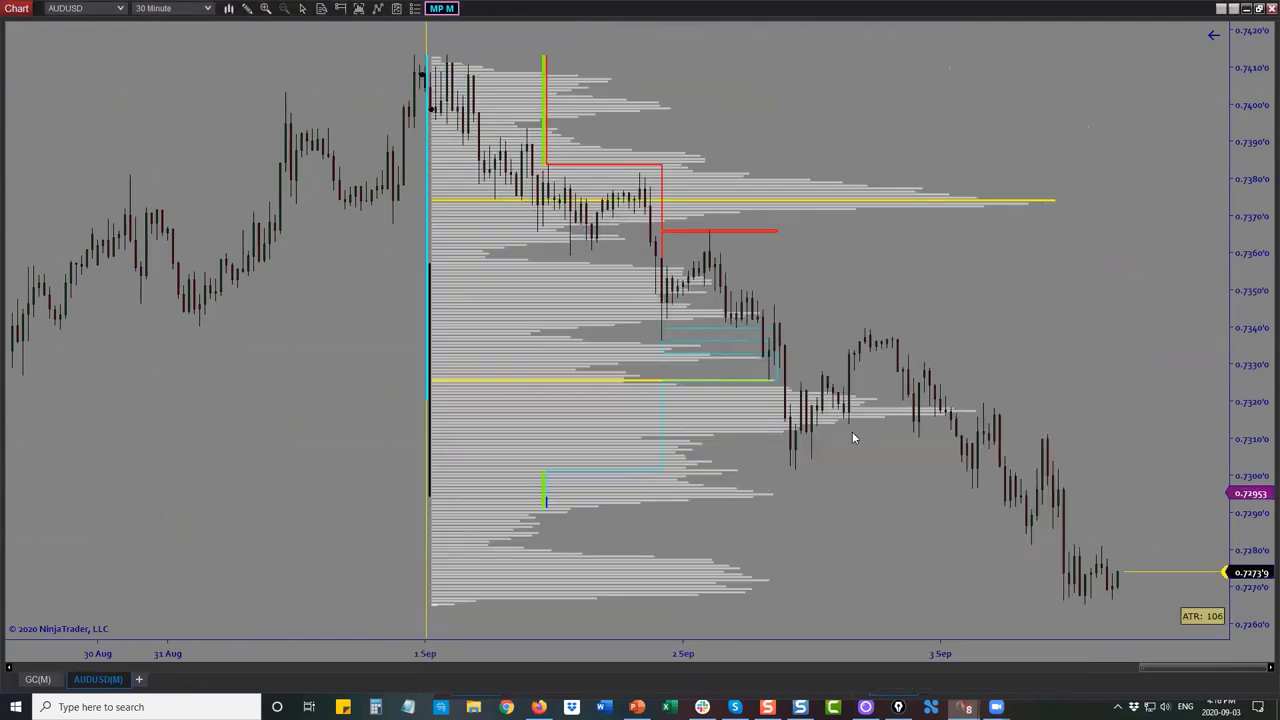
# Hide the TPO histogram on the AUDUSD monthly chart, leaving the September volume profile fully framed
pyautogui.click(441, 8)
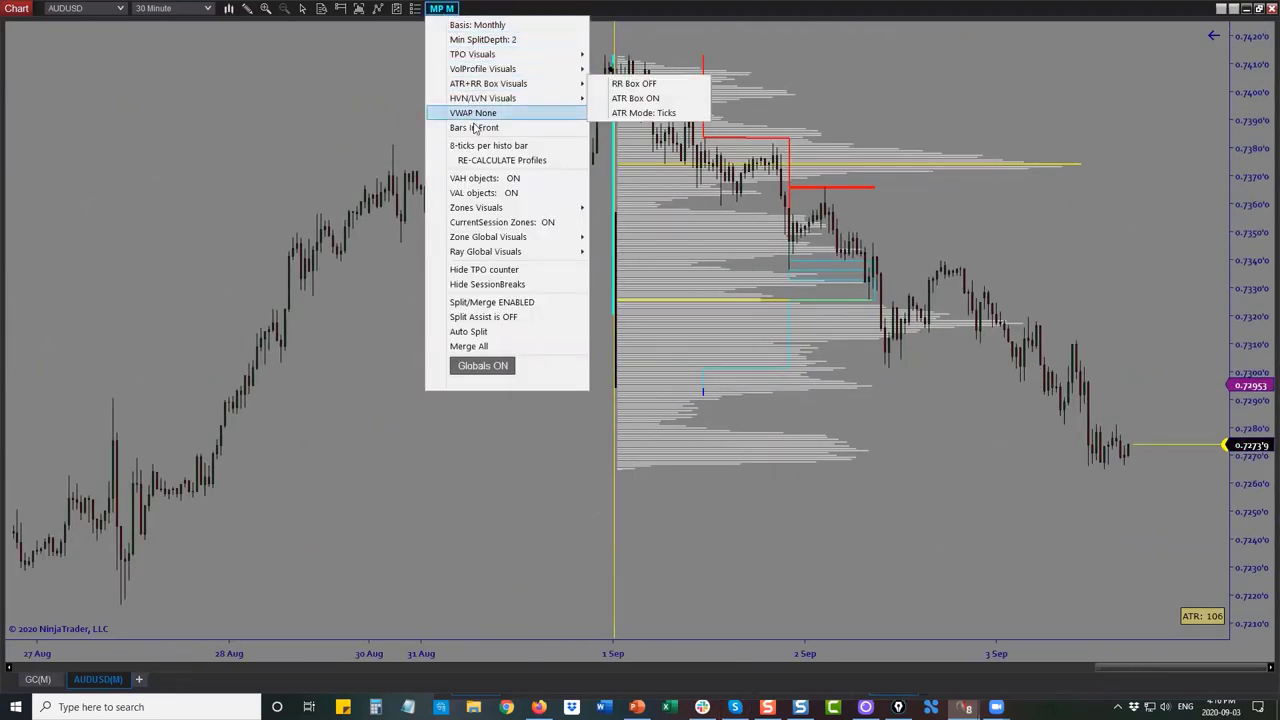
pyautogui.moveTo(475, 72)
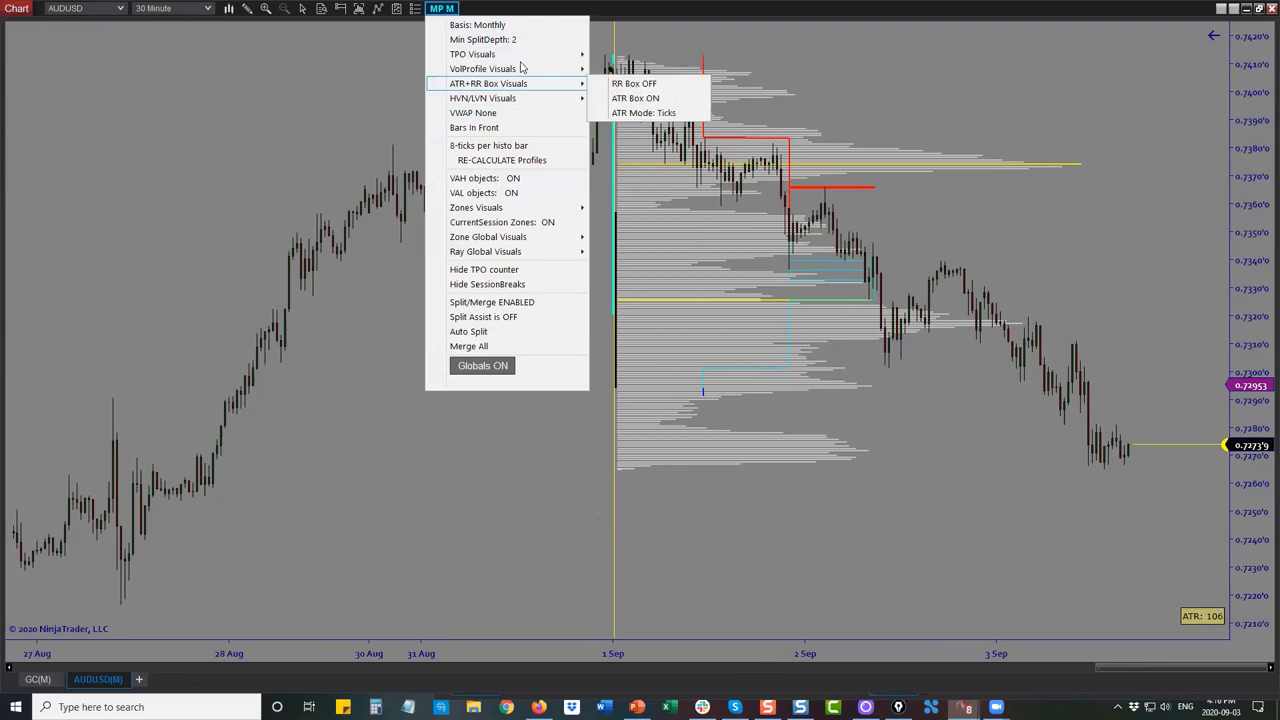
pyautogui.moveTo(535, 57)
pyautogui.click(643, 127)
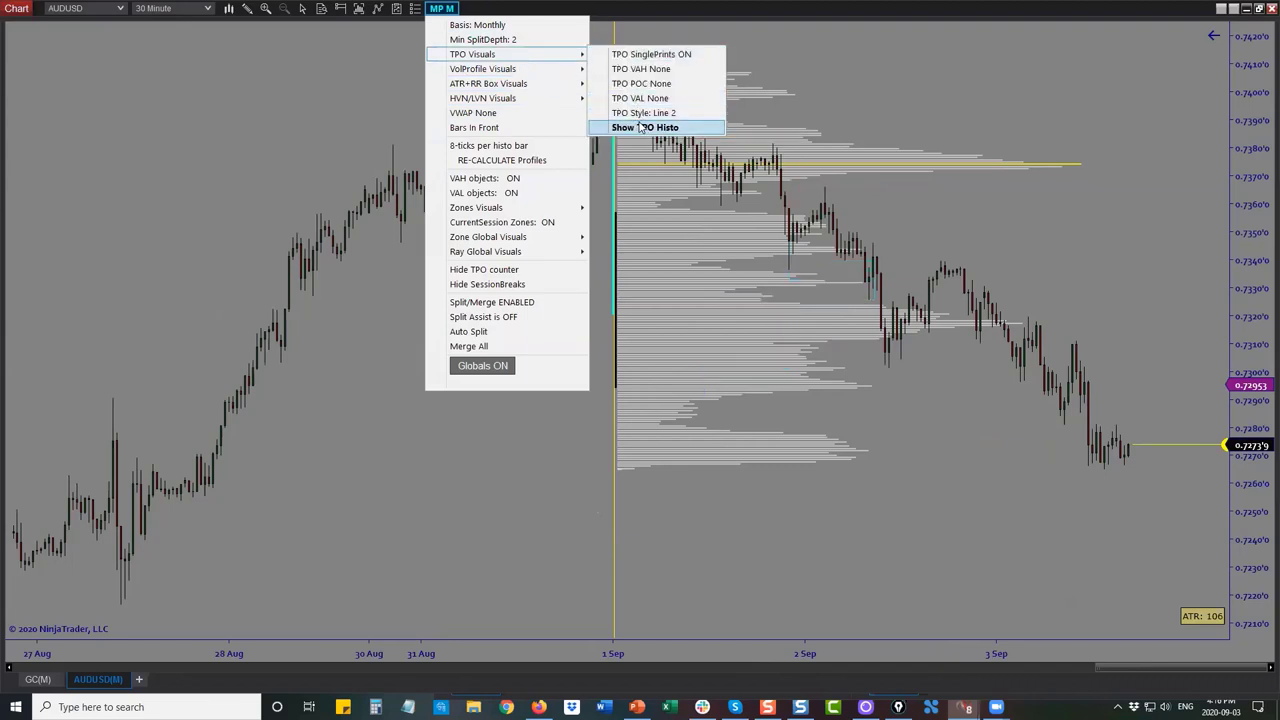
pyautogui.moveTo(1262, 449)
pyautogui.mouseDown()
pyautogui.moveTo(1259, 418)
pyautogui.moveTo(1261, 455)
pyautogui.mouseUp()
pyautogui.moveTo(1094, 365); pyautogui.dragTo(952, 365)
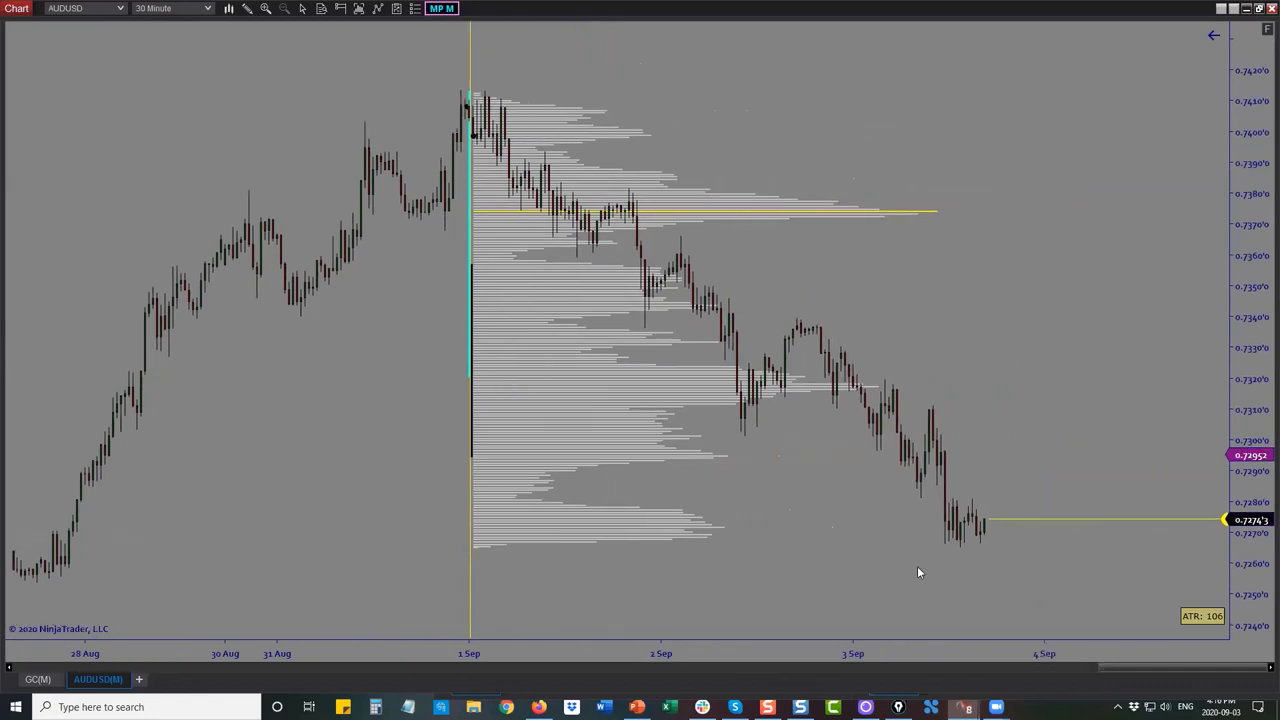
pyautogui.moveTo(874, 651); pyautogui.dragTo(1010, 655)
pyautogui.moveTo(1247, 450); pyautogui.dragTo(1246, 401)
pyautogui.moveTo(550, 185); pyautogui.dragTo(550, 177)
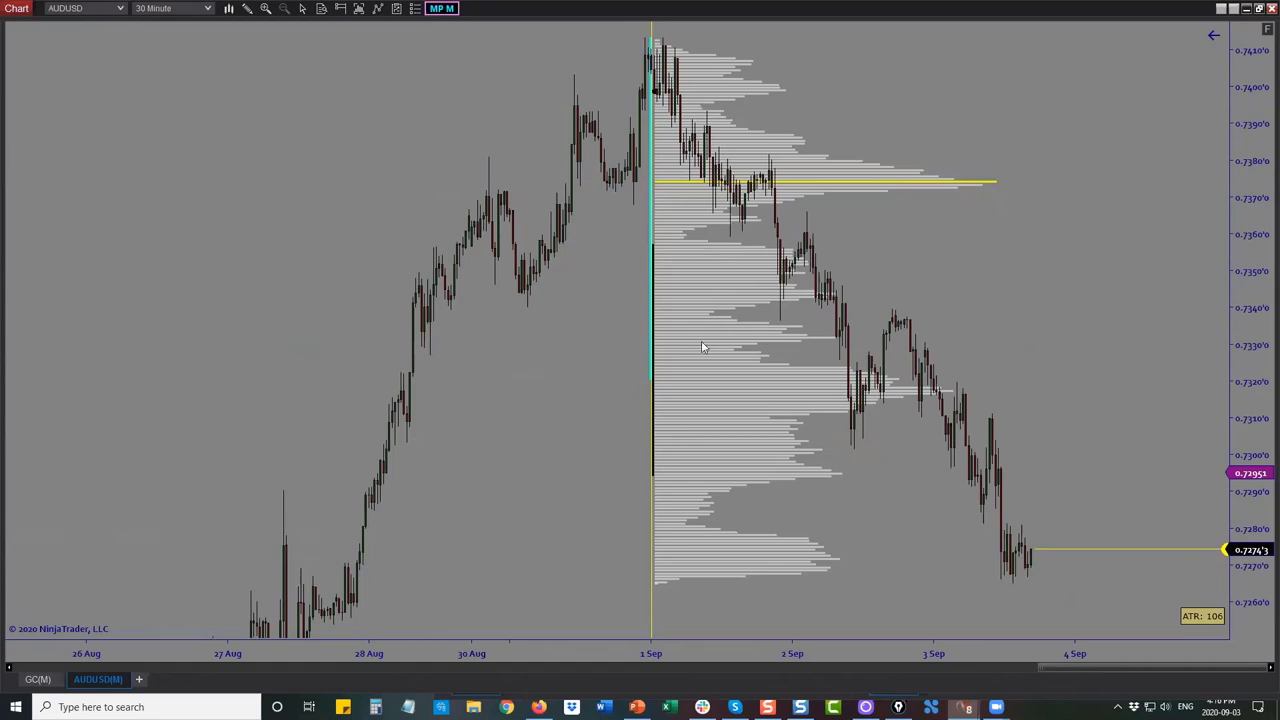
# Hide the price bars on the AUDUSD chart and widen the September volume profile
pyautogui.click(446, 9)
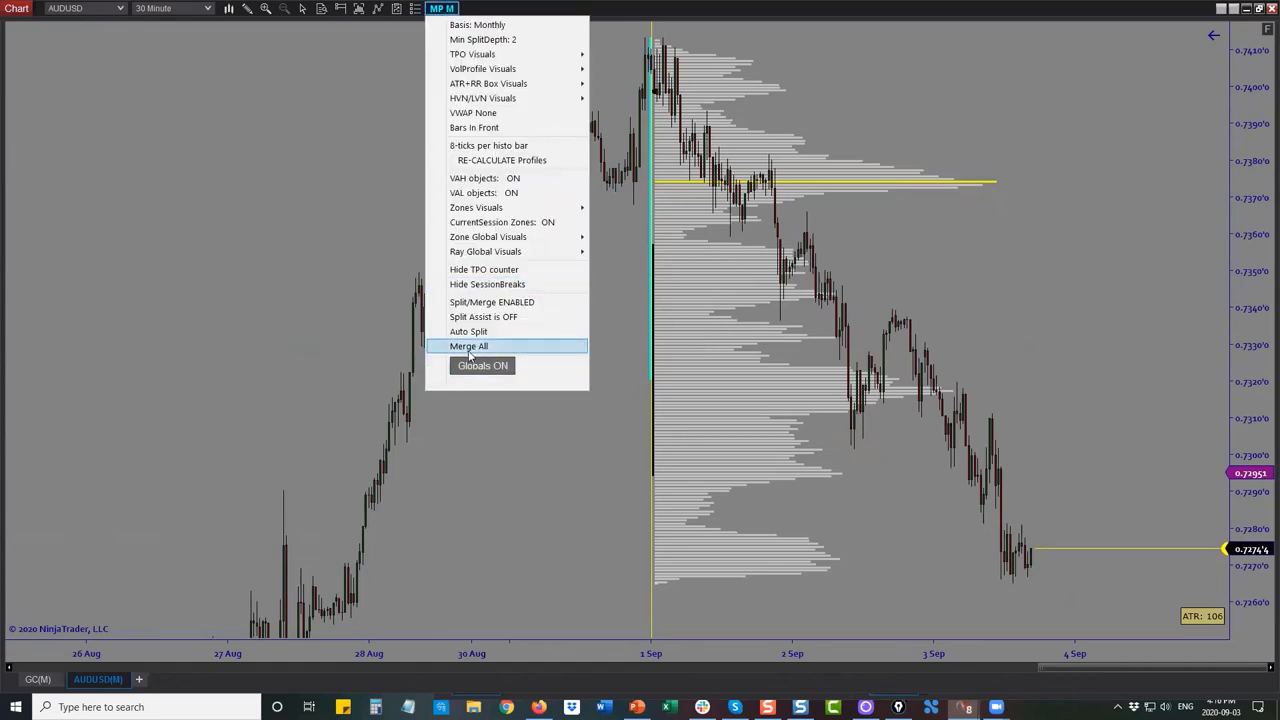
pyautogui.click(470, 128)
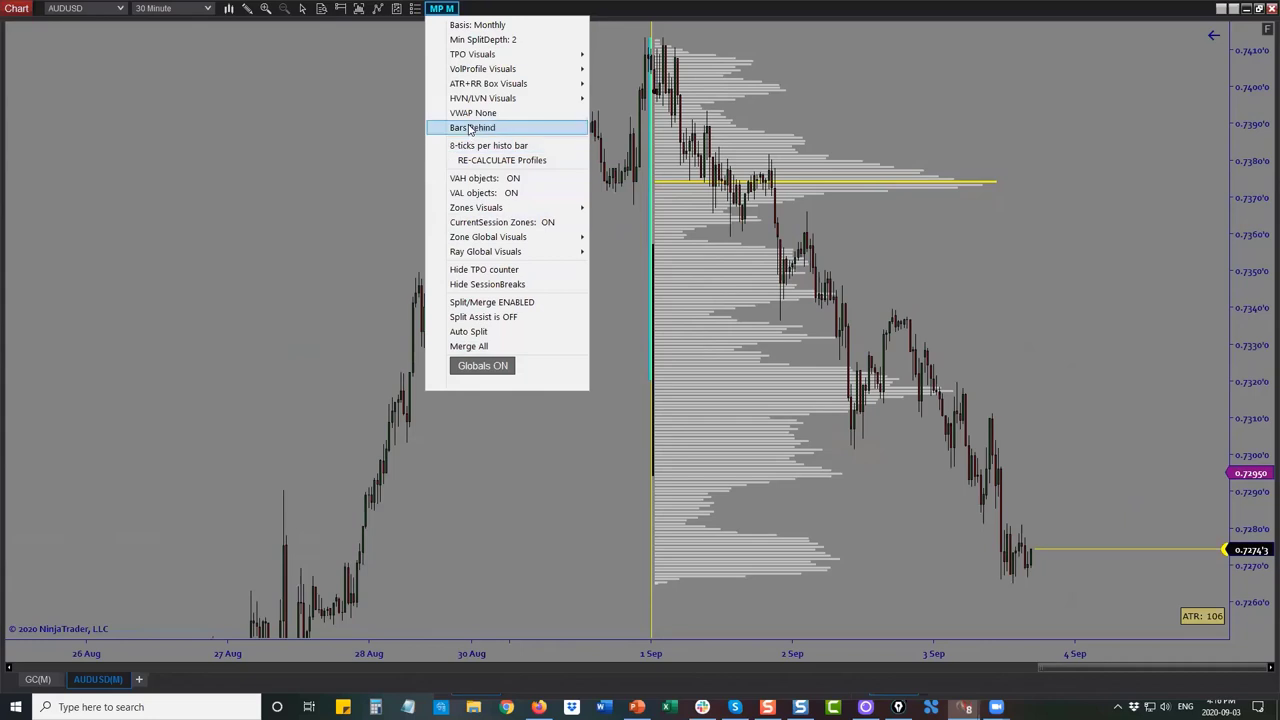
pyautogui.click(470, 128)
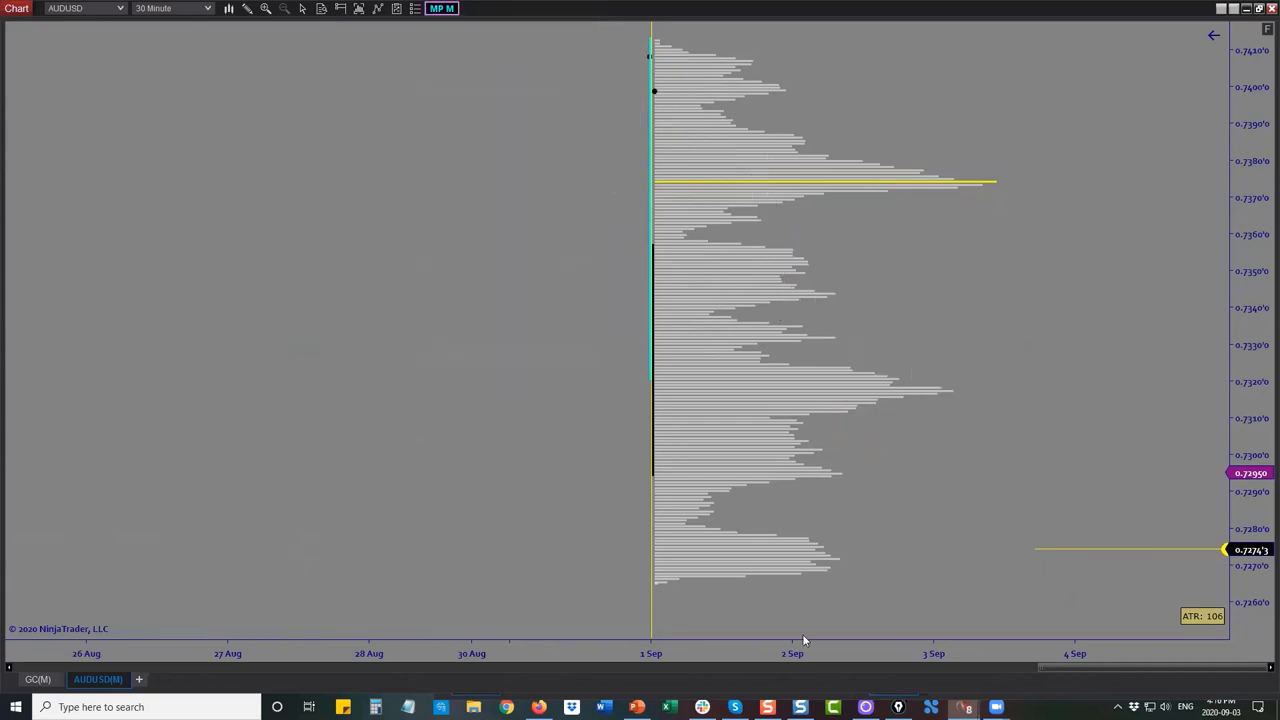
pyautogui.moveTo(819, 657); pyautogui.dragTo(692, 675)
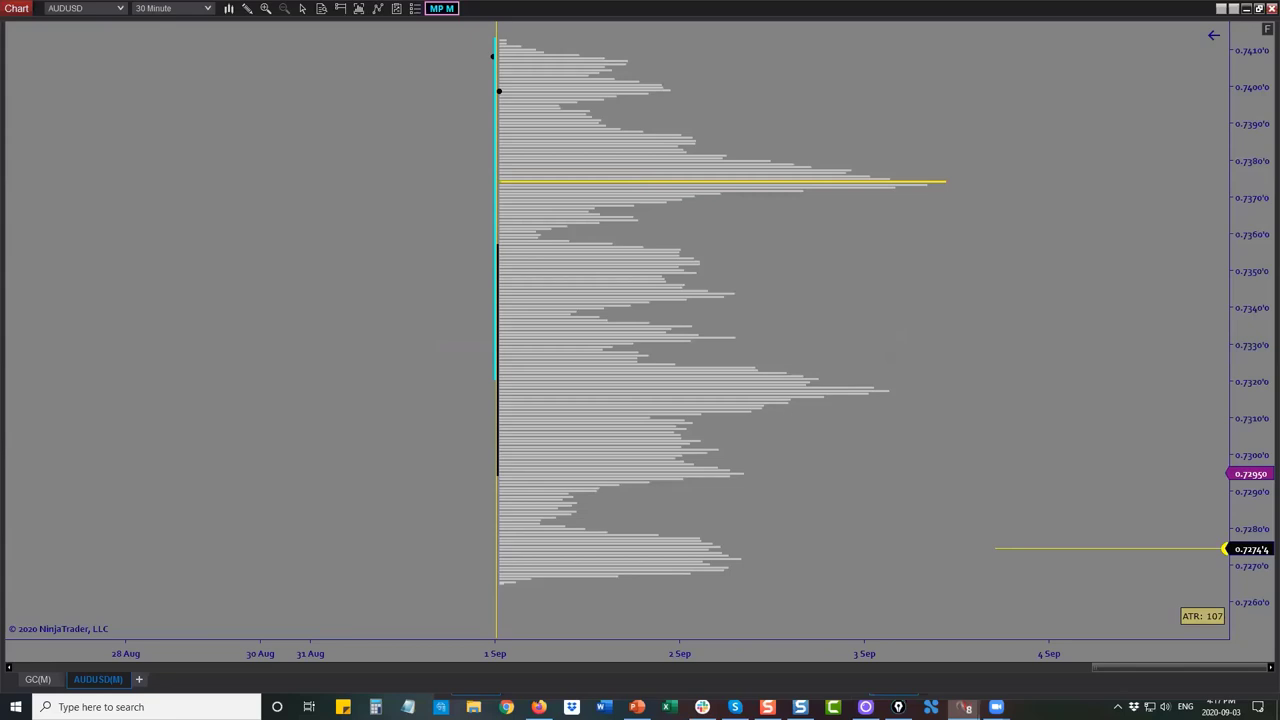
# Circle the profile's node peaks near 0.7375, 0.7343, 0.7332, 0.7317, 0.7295, 0.7272 and 0.7400
pyautogui.moveTo(948, 197); pyautogui.dragTo(936, 182)
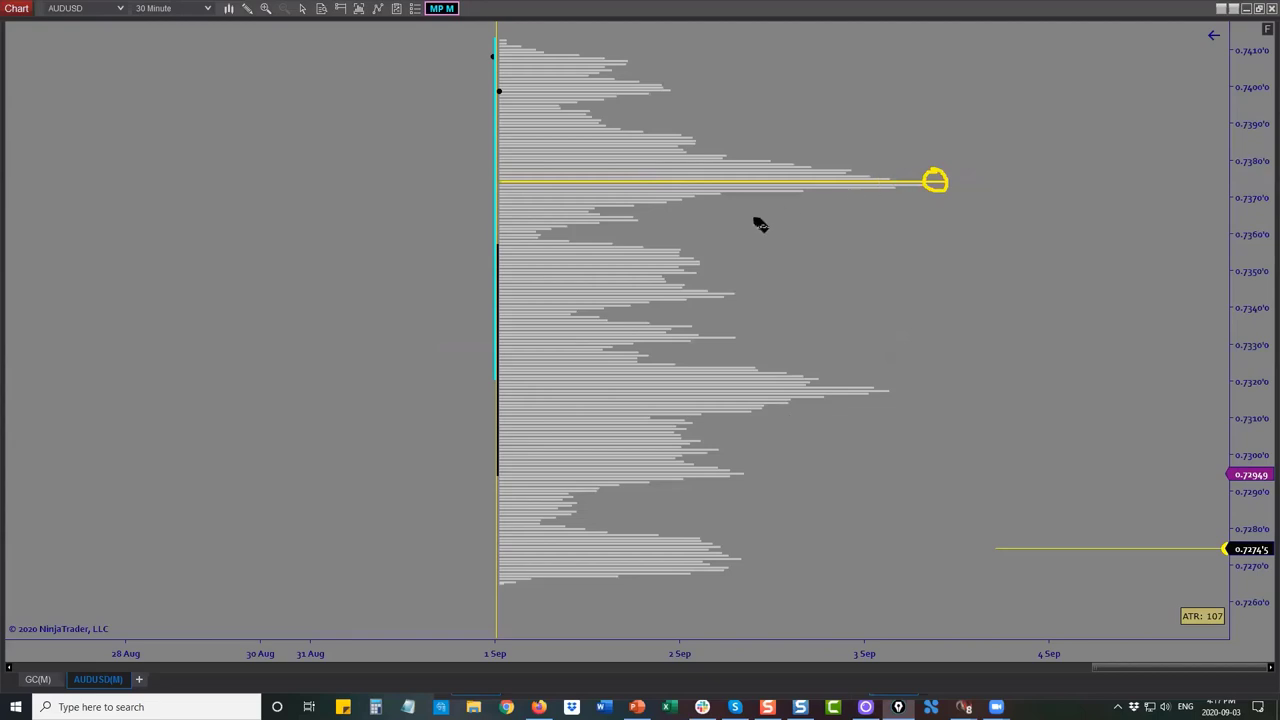
pyautogui.moveTo(731, 289)
pyautogui.mouseDown()
pyautogui.moveTo(733, 300)
pyautogui.moveTo(729, 281)
pyautogui.mouseUp()
pyautogui.moveTo(733, 335); pyautogui.dragTo(731, 332)
pyautogui.moveTo(888, 386); pyautogui.dragTo(883, 387)
pyautogui.moveTo(740, 470); pyautogui.dragTo(743, 474)
pyautogui.moveTo(742, 552)
pyautogui.mouseDown()
pyautogui.moveTo(743, 563)
pyautogui.moveTo(742, 551)
pyautogui.mouseUp()
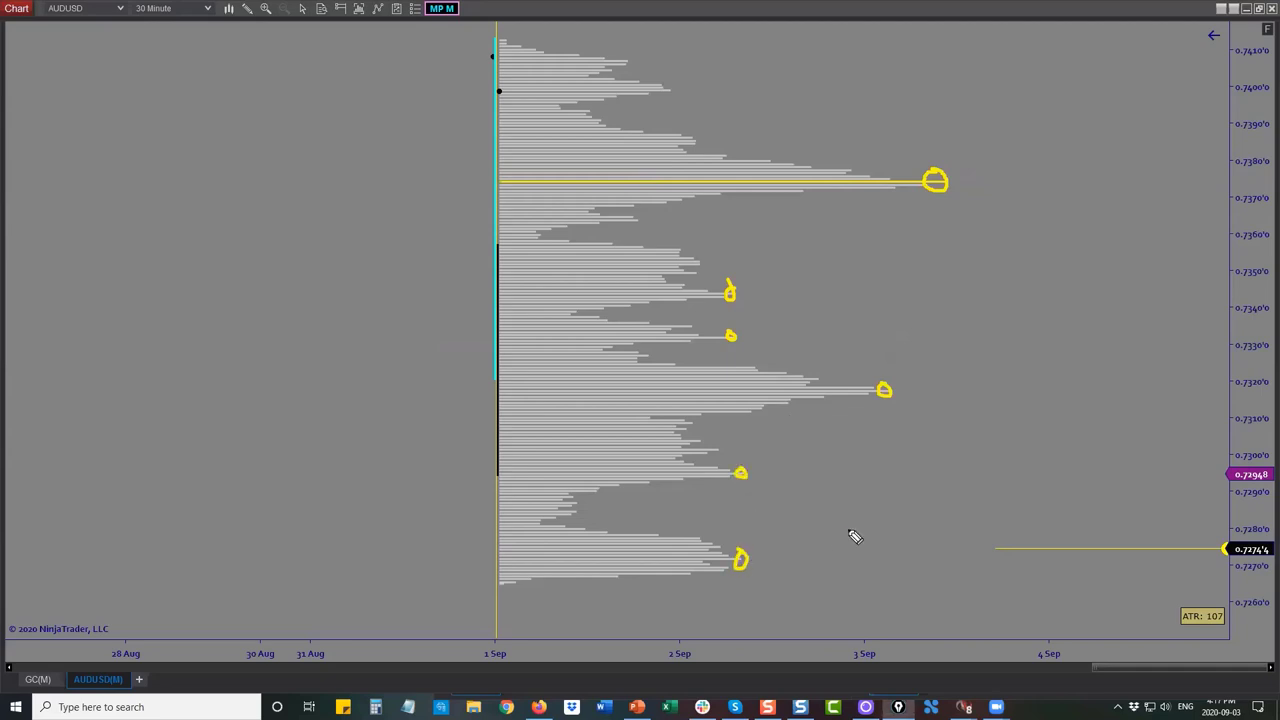
pyautogui.moveTo(683, 94); pyautogui.dragTo(675, 86)
# Sketch a down arrow and downswing pattern beside the profile, plus a zigzag descending through the circled nodes below 0.7260 and rebounding to about 0.7270
pyautogui.moveTo(70, 62)
pyautogui.mouseDown()
pyautogui.moveTo(131, 143)
pyautogui.moveTo(103, 191)
pyautogui.mouseUp()
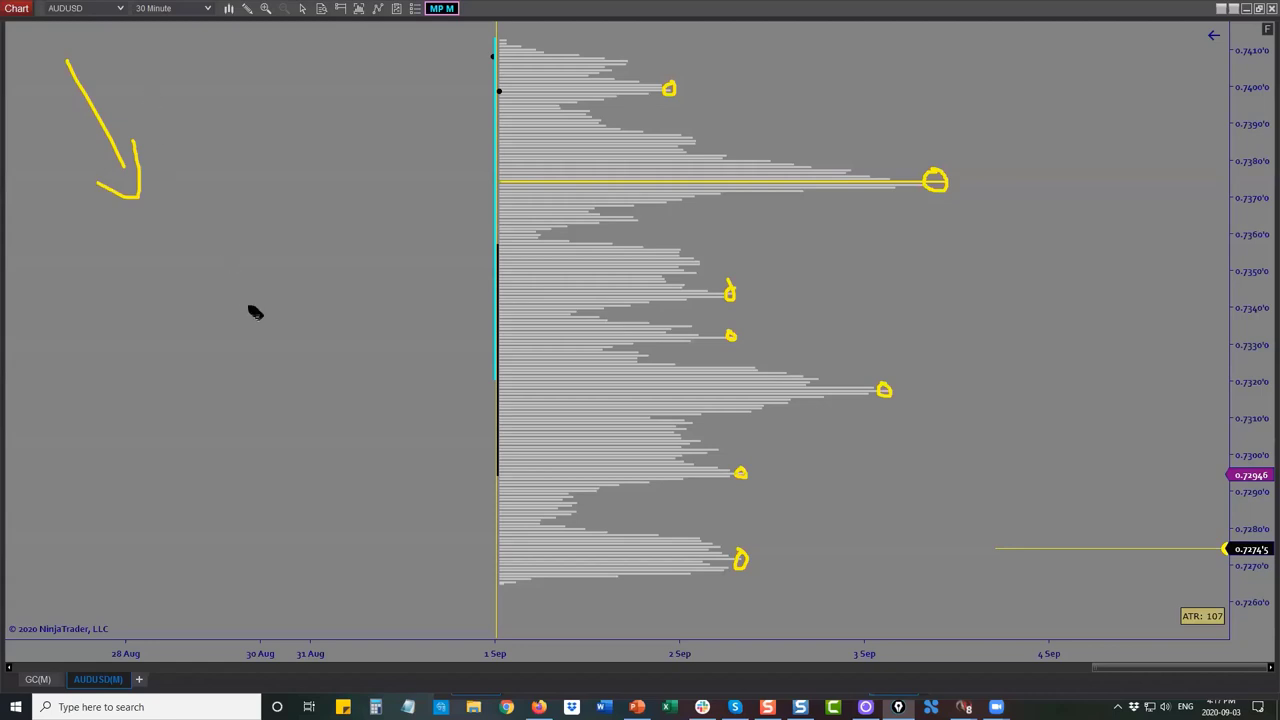
pyautogui.moveTo(133, 57)
pyautogui.mouseDown()
pyautogui.moveTo(163, 155)
pyautogui.moveTo(187, 92)
pyautogui.moveTo(198, 178)
pyautogui.moveTo(218, 176)
pyautogui.moveTo(200, 201)
pyautogui.moveTo(219, 205)
pyautogui.mouseUp()
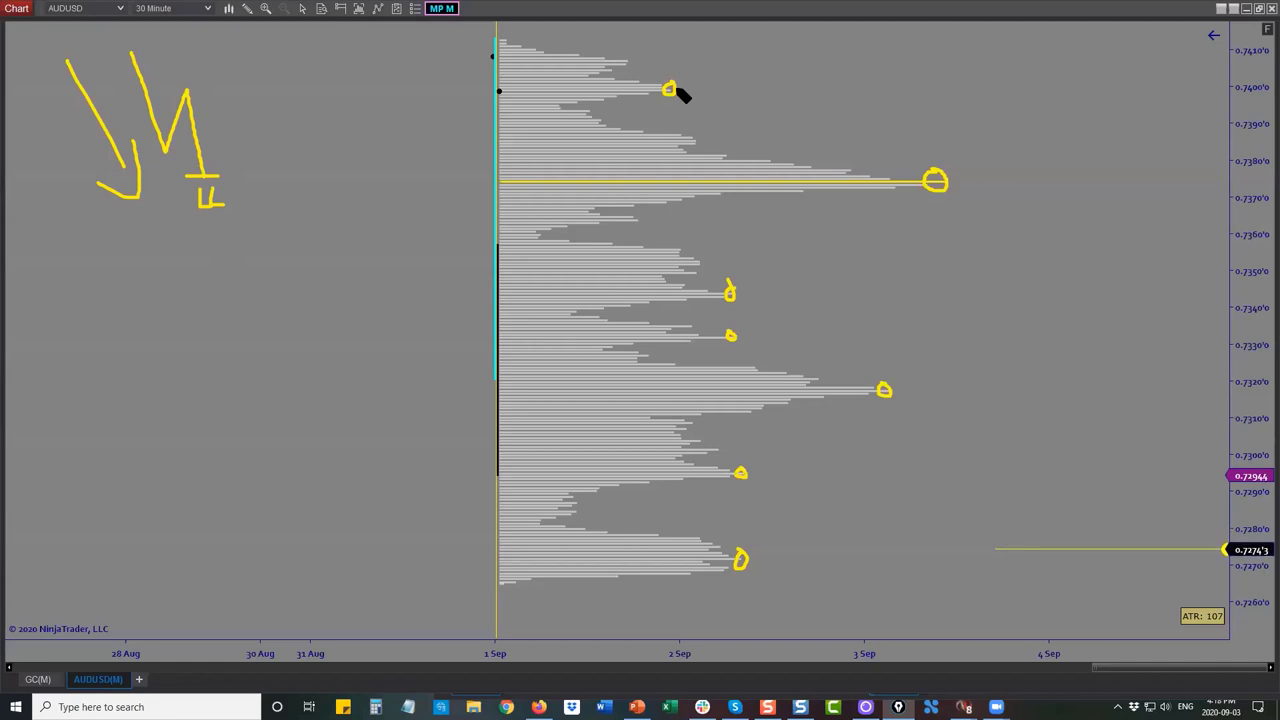
pyautogui.moveTo(508, 26)
pyautogui.mouseDown()
pyautogui.moveTo(531, 80)
pyautogui.moveTo(553, 84)
pyautogui.moveTo(600, 160)
pyautogui.moveTo(626, 93)
pyautogui.moveTo(645, 90)
pyautogui.moveTo(629, 103)
pyautogui.moveTo(670, 293)
pyautogui.moveTo(692, 190)
pyautogui.moveTo(714, 191)
pyautogui.moveTo(700, 193)
pyautogui.moveTo(738, 364)
pyautogui.mouseUp()
pyautogui.moveTo(726, 293); pyautogui.dragTo(757, 295)
pyautogui.moveTo(738, 355)
pyautogui.mouseDown()
pyautogui.moveTo(752, 310)
pyautogui.moveTo(789, 457)
pyautogui.moveTo(811, 397)
pyautogui.moveTo(857, 553)
pyautogui.moveTo(884, 472)
pyautogui.mouseUp()
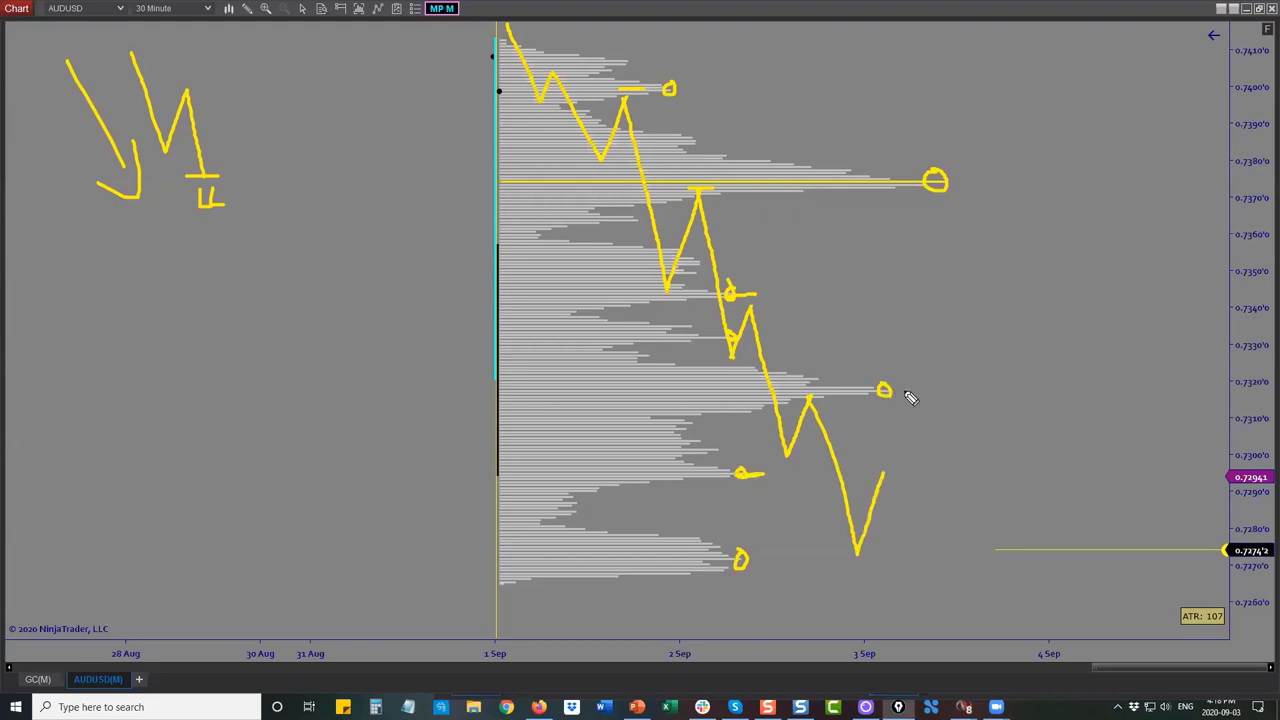
pyautogui.moveTo(882, 474)
pyautogui.mouseDown()
pyautogui.moveTo(926, 716)
pyautogui.moveTo(950, 568)
pyautogui.moveTo(1013, 566)
pyautogui.mouseUp()
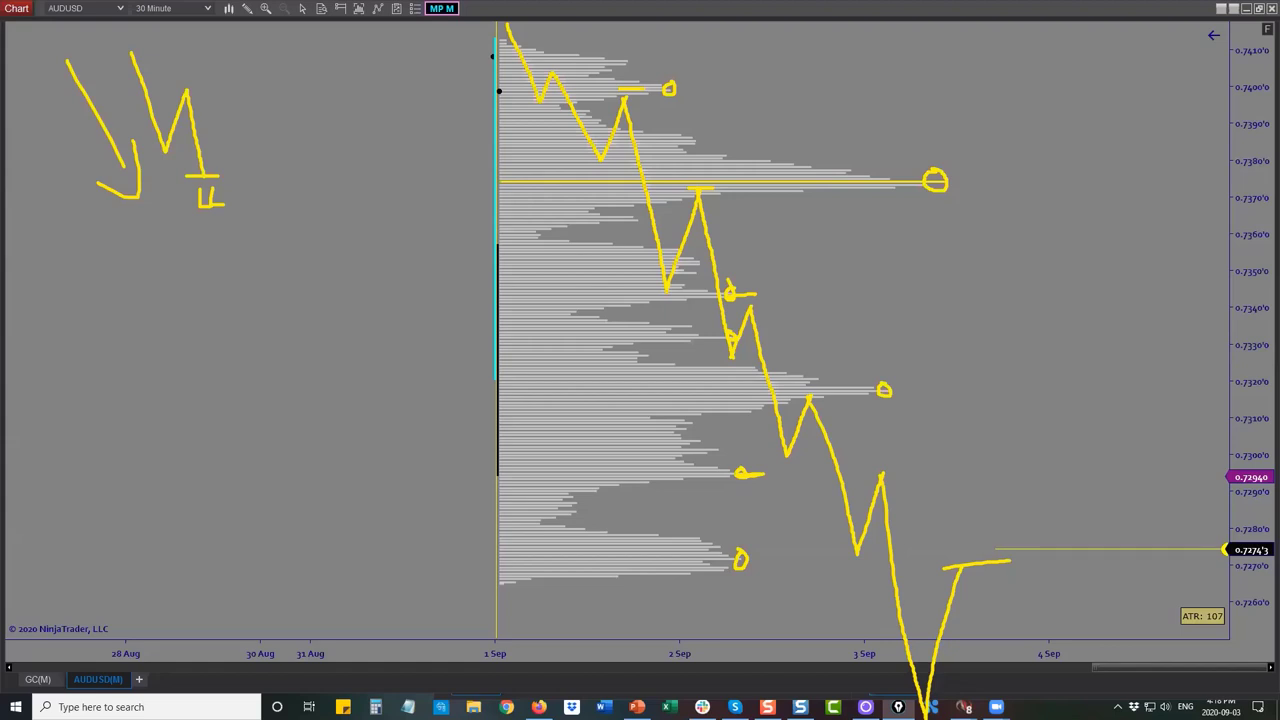
# Clear all annotations and show the price bars on the AUDUSD chart again
pyautogui.press('Escape')
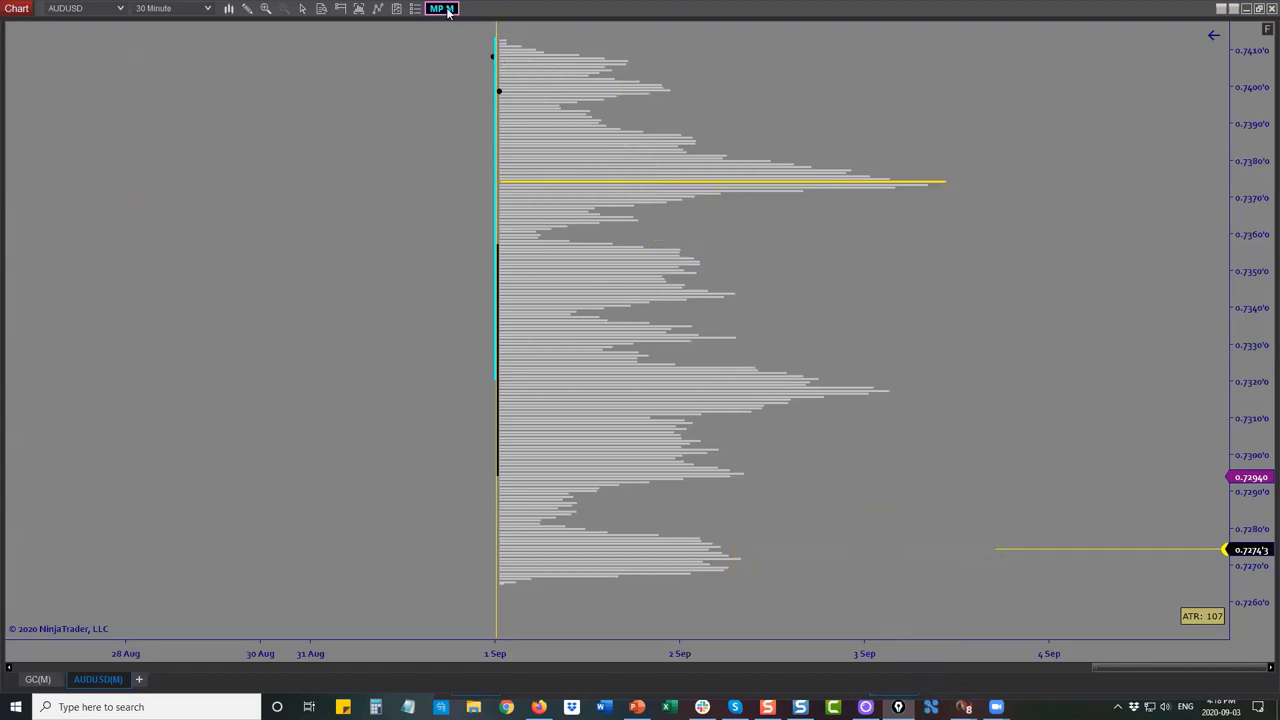
pyautogui.click(443, 9)
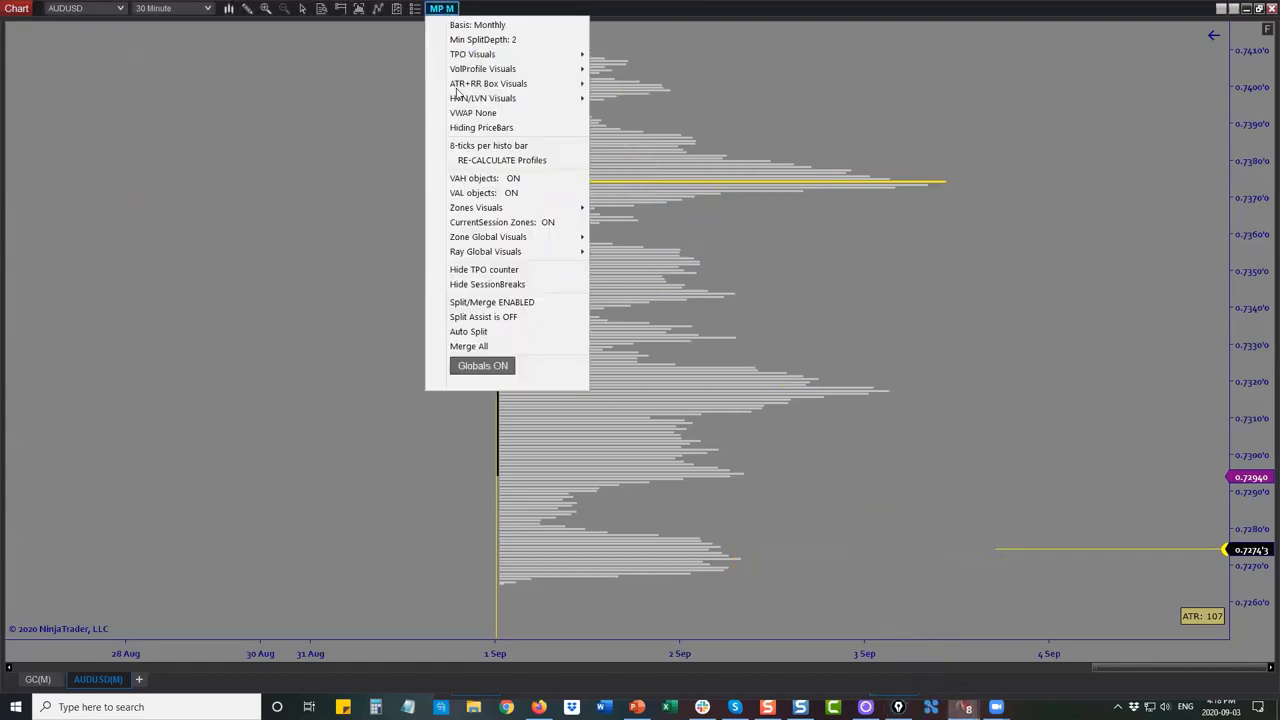
pyautogui.click(502, 130)
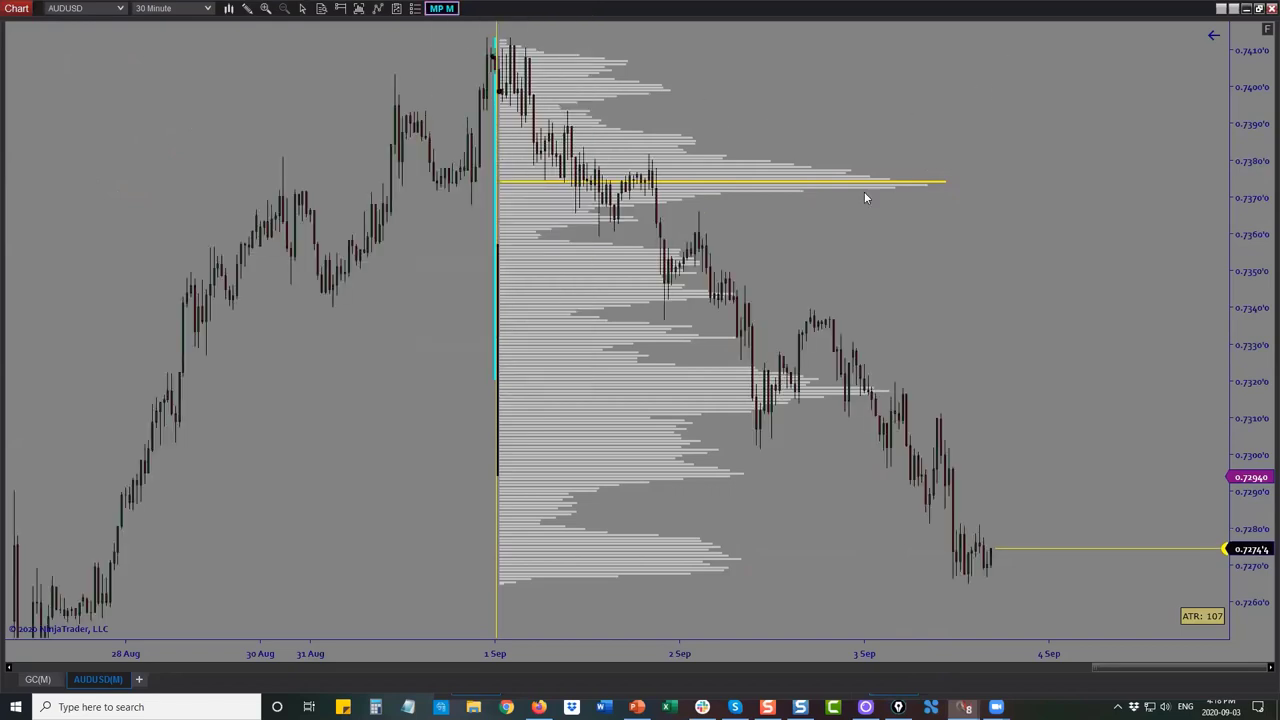
# Mark the swing low near 0.7368, trace the swings up to about 0.7410 and down to 0.7360, and box the POC retest near 0.7375
pyautogui.moveTo(452, 205); pyautogui.dragTo(489, 205)
pyautogui.moveTo(437, 167)
pyautogui.mouseDown()
pyautogui.moveTo(470, 210)
pyautogui.moveTo(500, 52)
pyautogui.moveTo(606, 242)
pyautogui.moveTo(662, 175)
pyautogui.moveTo(645, 165)
pyautogui.moveTo(614, 182)
pyautogui.moveTo(664, 195)
pyautogui.moveTo(662, 153)
pyautogui.mouseUp()
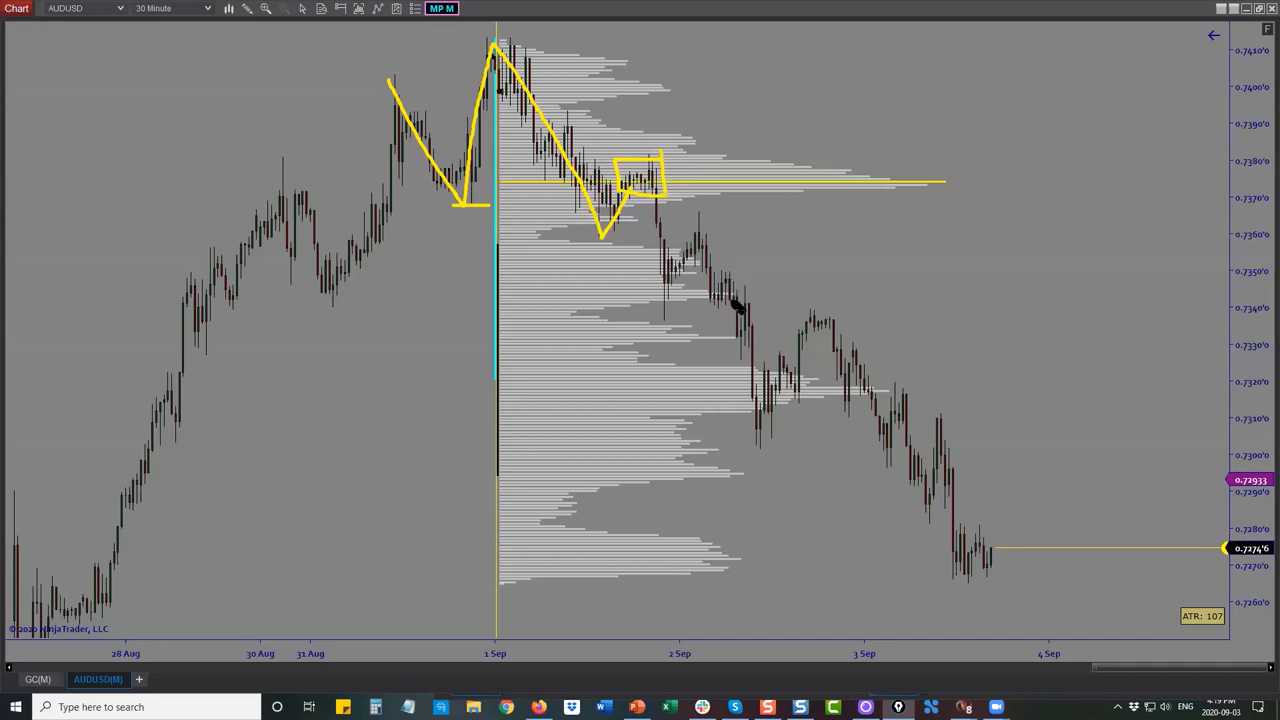
# Draw horizontal levels at the 0.7343 and 0.7332 nodes, and trace the price drop from the upper one to about 0.7304
pyautogui.moveTo(740, 297); pyautogui.dragTo(758, 298)
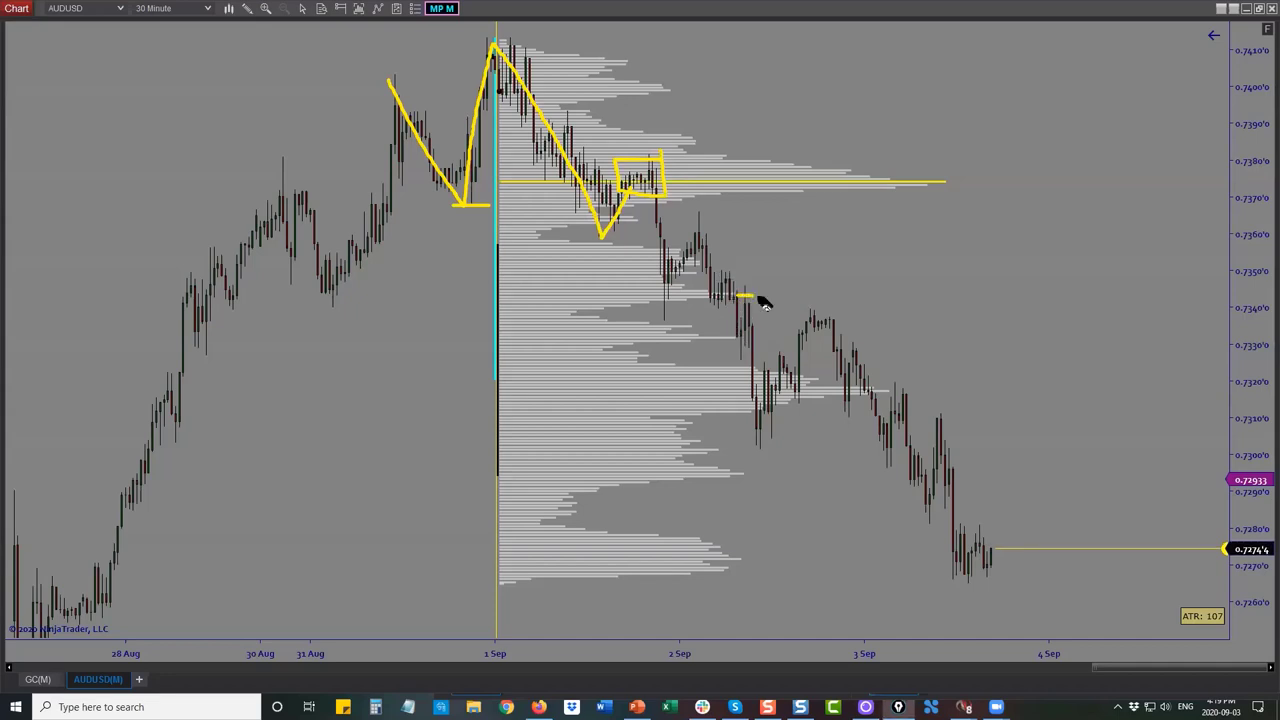
pyautogui.moveTo(746, 296); pyautogui.dragTo(766, 441)
pyautogui.moveTo(744, 297); pyautogui.dragTo(863, 290)
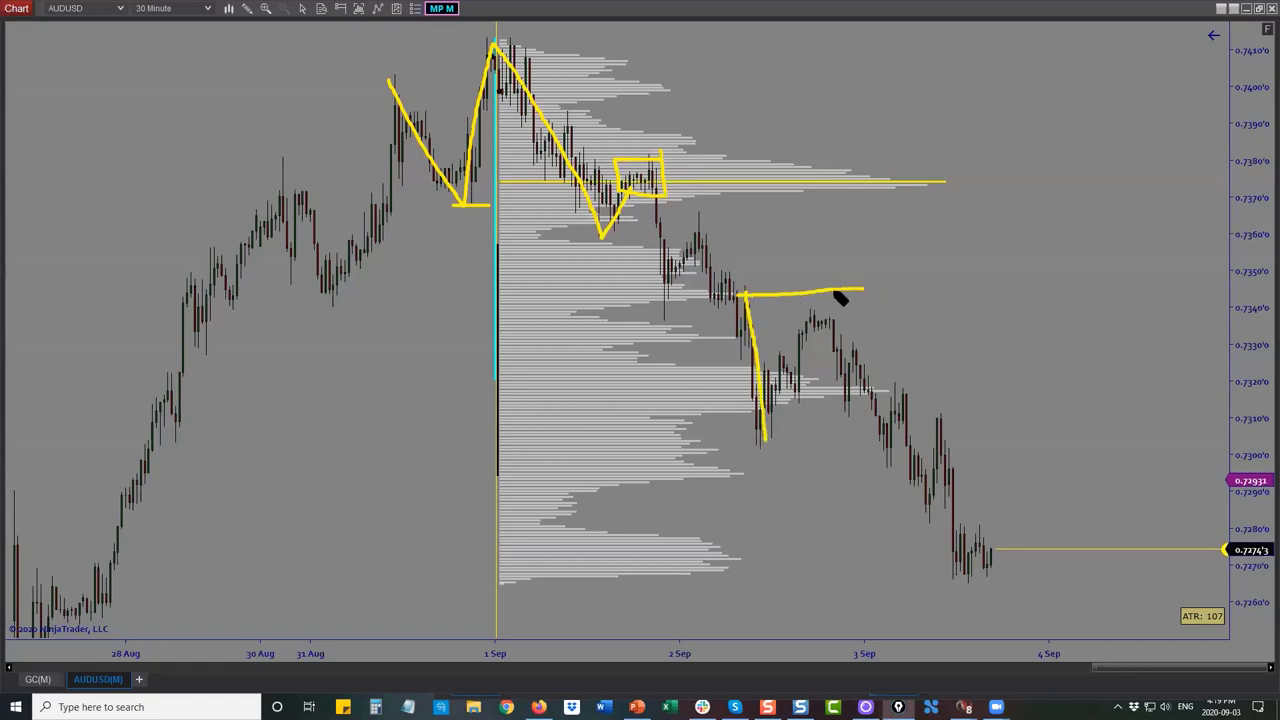
pyautogui.moveTo(740, 337); pyautogui.dragTo(833, 337)
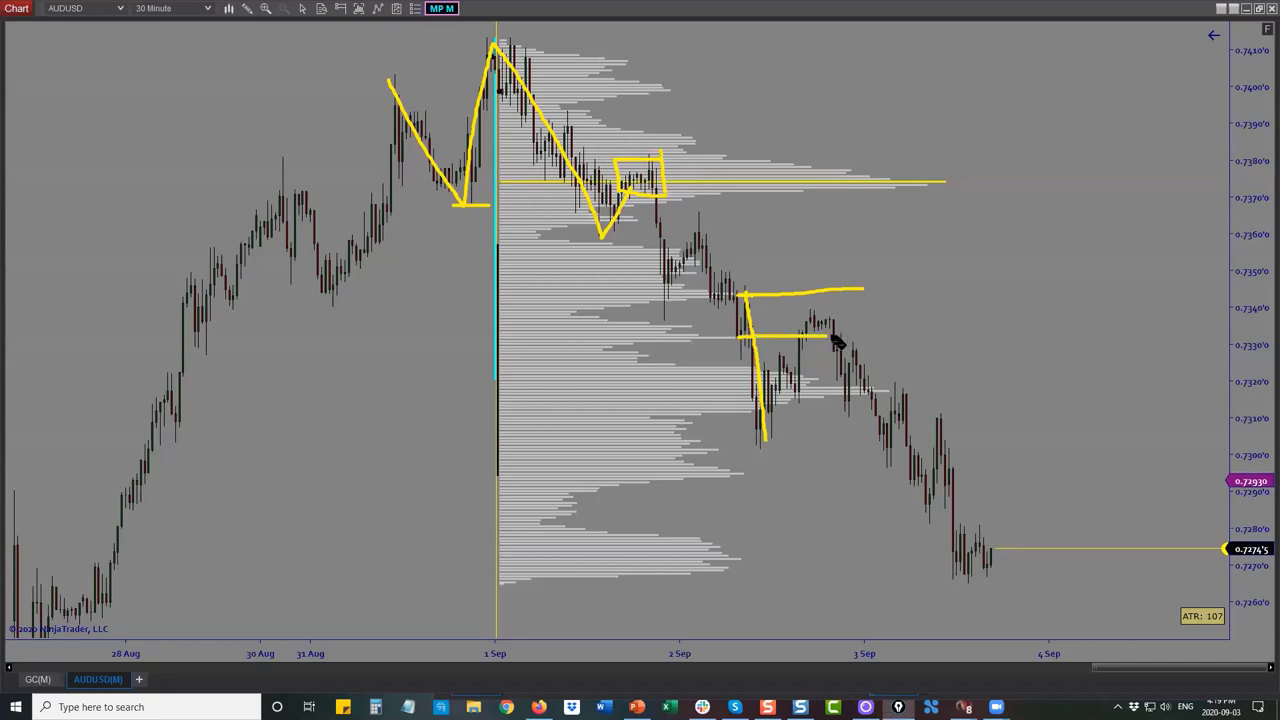
# Trace the price drop to about 0.7297 near 3 Sep and its rebound, and circle the node retest near 0.7320
pyautogui.moveTo(853, 348); pyautogui.dragTo(896, 470)
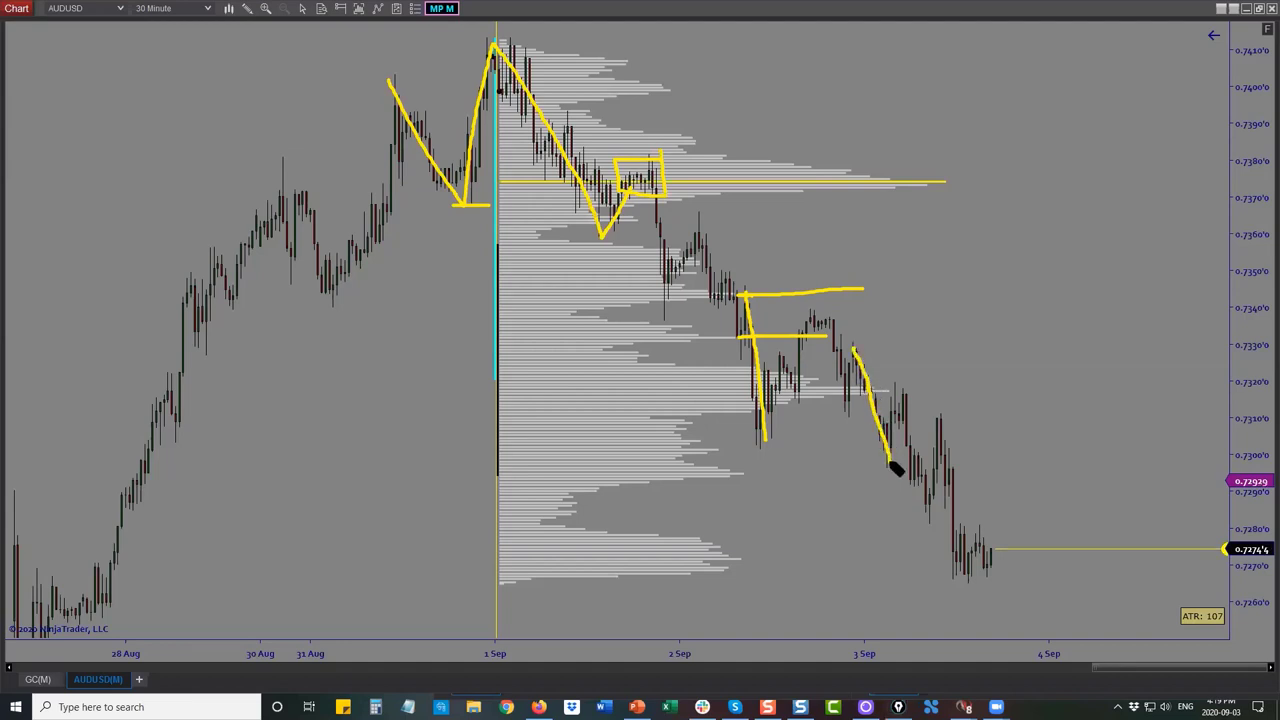
pyautogui.moveTo(896, 456); pyautogui.dragTo(904, 395)
pyautogui.moveTo(884, 387)
pyautogui.mouseDown()
pyautogui.moveTo(951, 391)
pyautogui.moveTo(895, 390)
pyautogui.moveTo(898, 370)
pyautogui.mouseUp()
# Draw arrows at the boxed POC retest and the circled node retest, and mark the end of the upper level near 0.7343
pyautogui.moveTo(682, 118); pyautogui.dragTo(655, 178)
pyautogui.moveTo(952, 326); pyautogui.dragTo(906, 368)
pyautogui.moveTo(910, 355)
pyautogui.mouseDown()
pyautogui.moveTo(903, 369)
pyautogui.moveTo(931, 362)
pyautogui.mouseUp()
pyautogui.moveTo(831, 276); pyautogui.dragTo(848, 300)
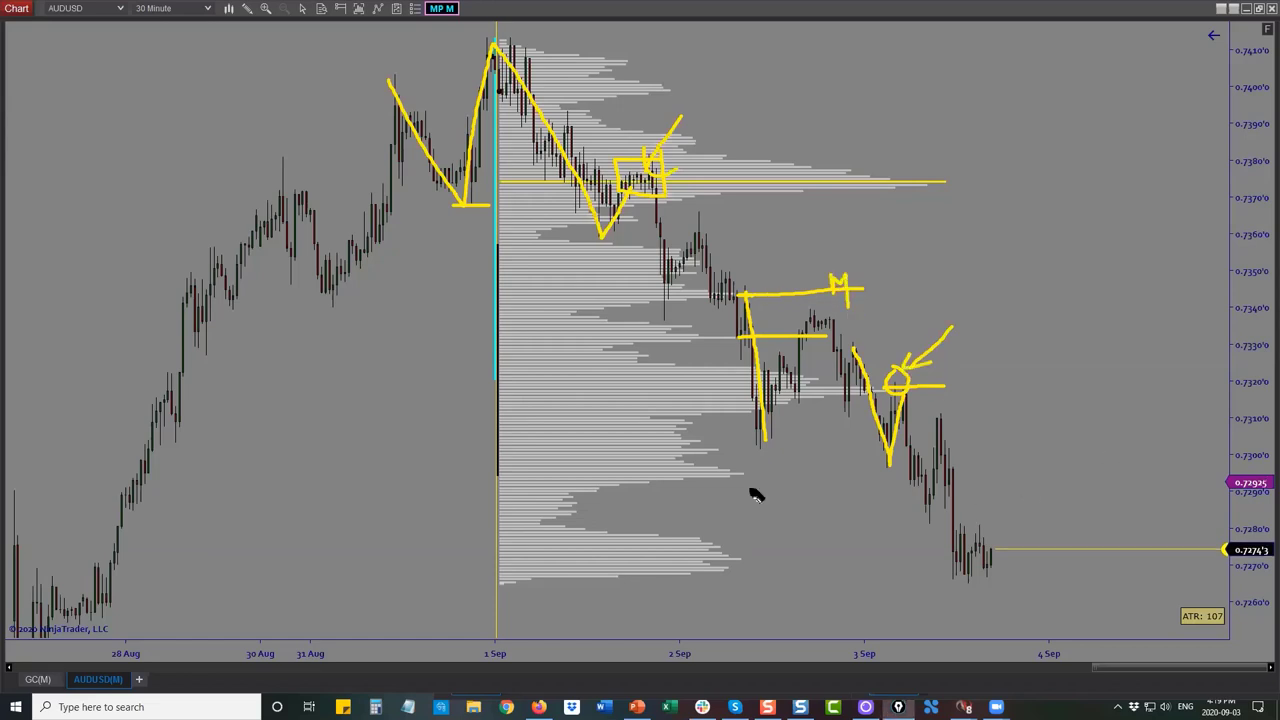
# Draw horizontal levels at the nodes near 0.7295 and 0.7273, and clear all annotations from the AUDUSD chart
pyautogui.moveTo(716, 472); pyautogui.dragTo(784, 472)
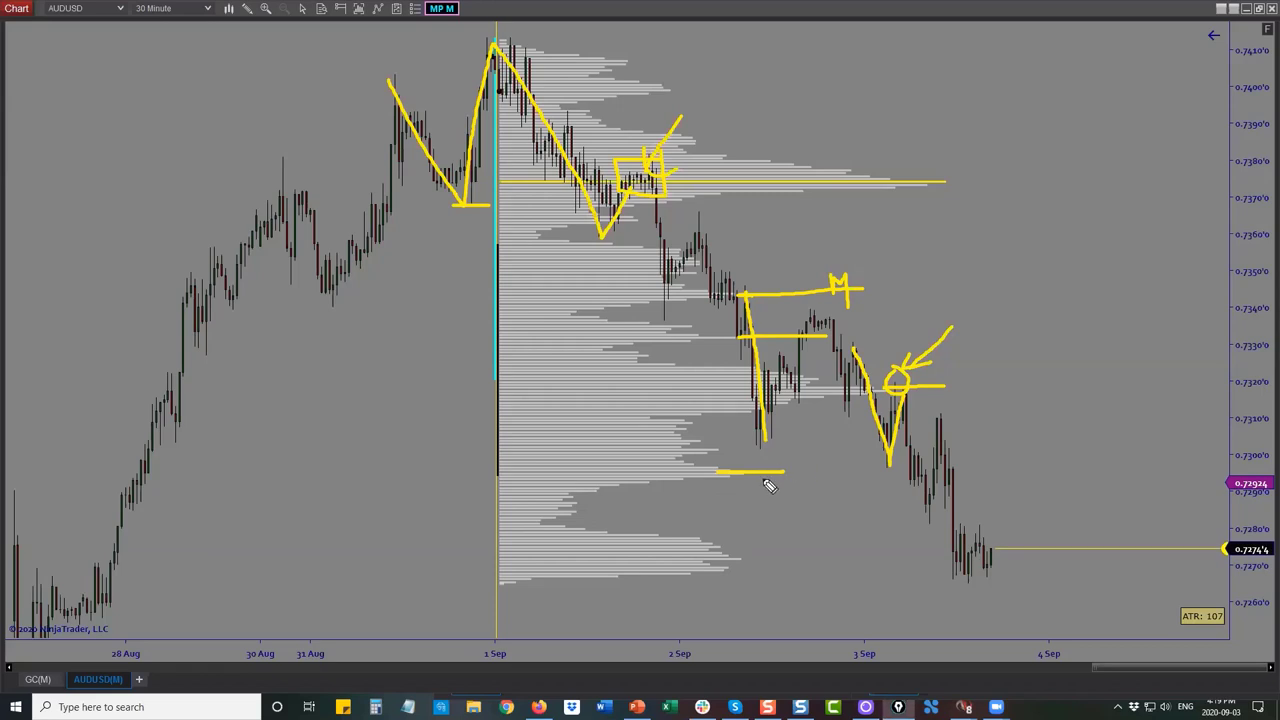
pyautogui.moveTo(730, 556); pyautogui.dragTo(999, 557)
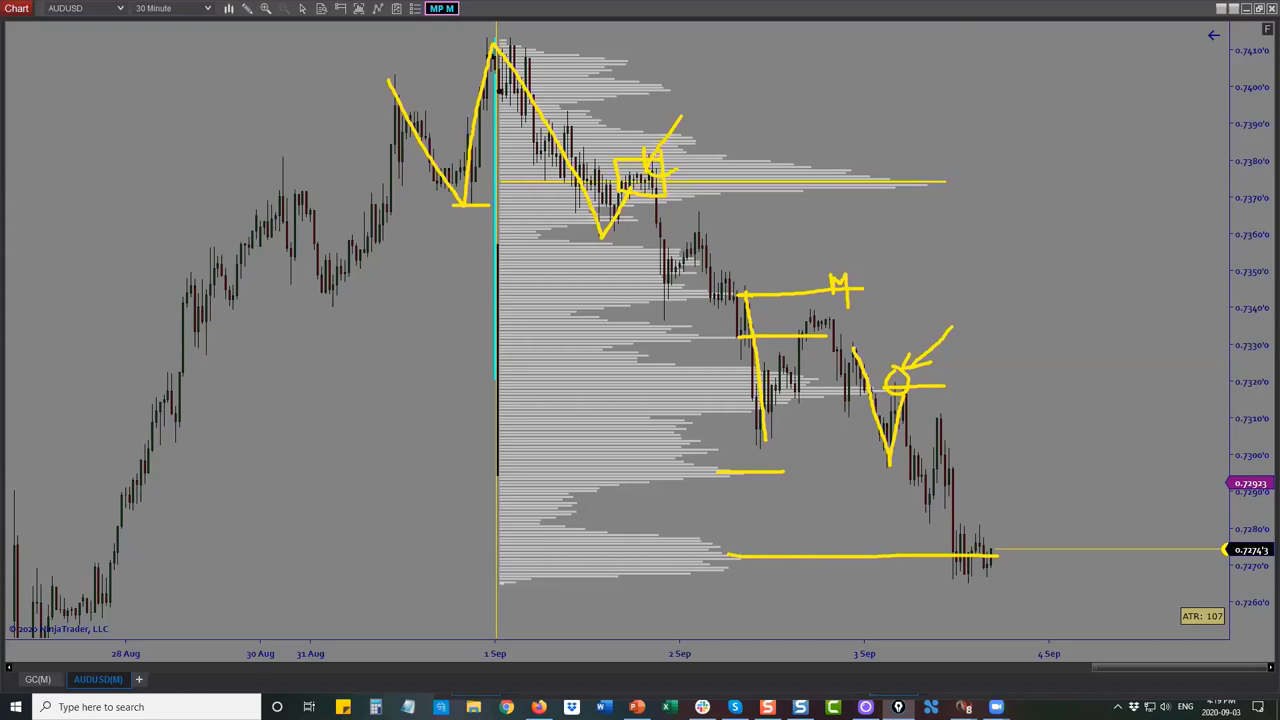
pyautogui.press('Escape')
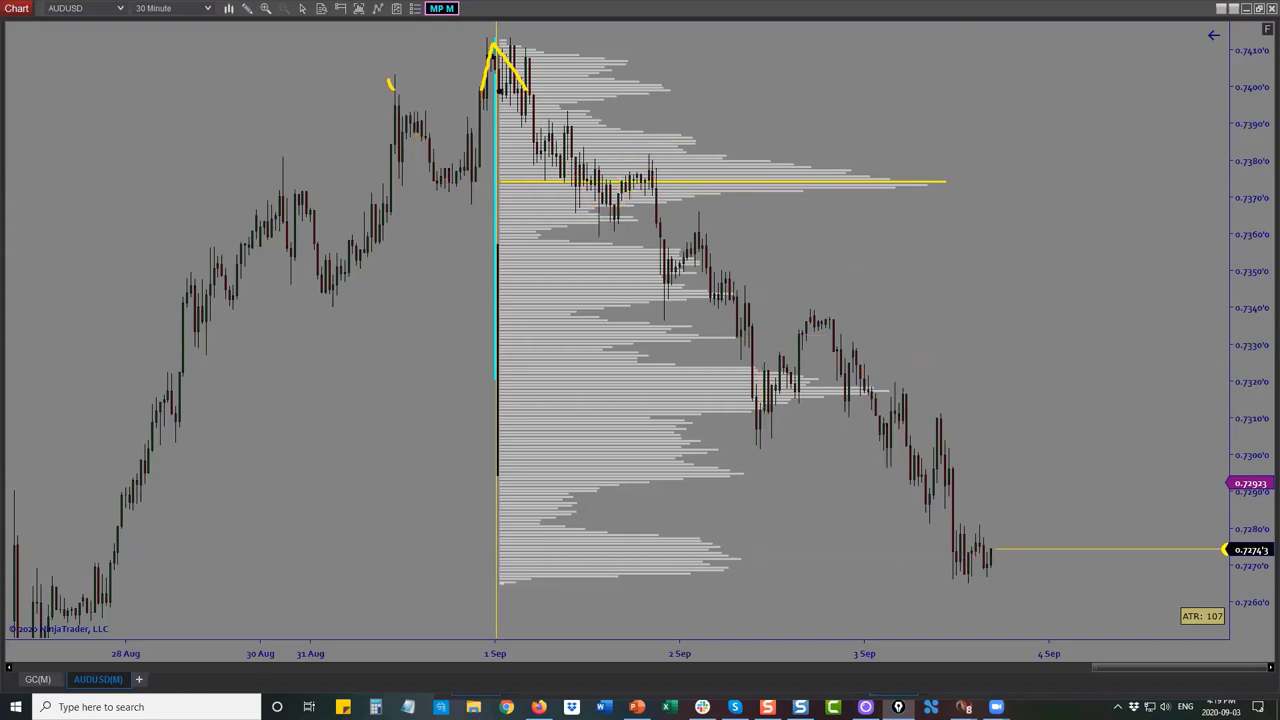
pyautogui.press('Escape')
# Switch the 30-minute chart to the FOREX pair EURJPY and display its macro volume profile
pyautogui.click(118, 13)
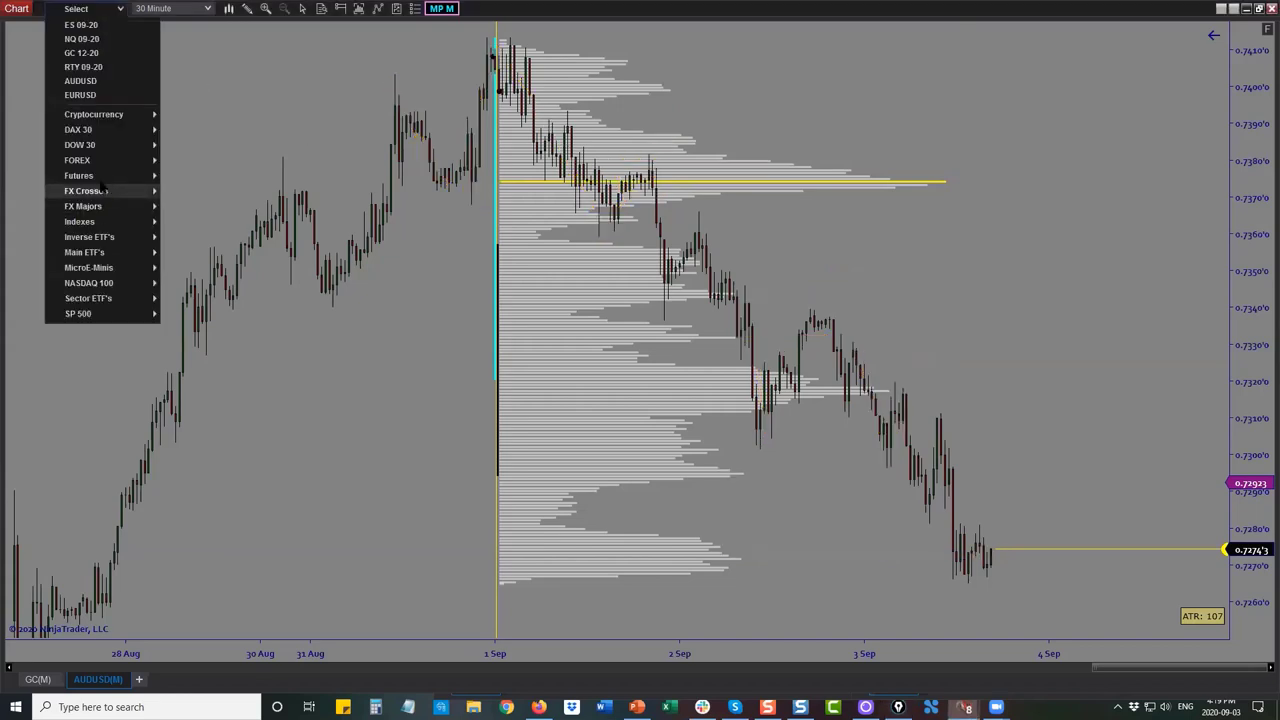
pyautogui.moveTo(97, 164)
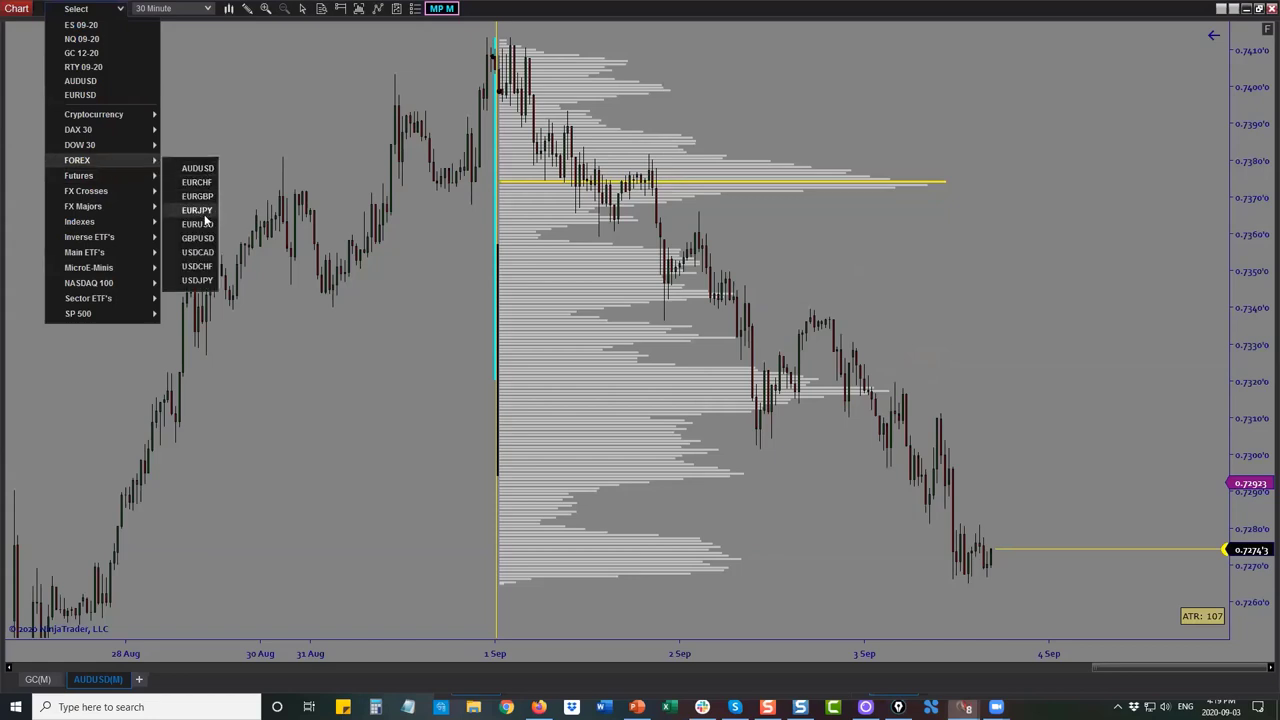
pyautogui.click(197, 211)
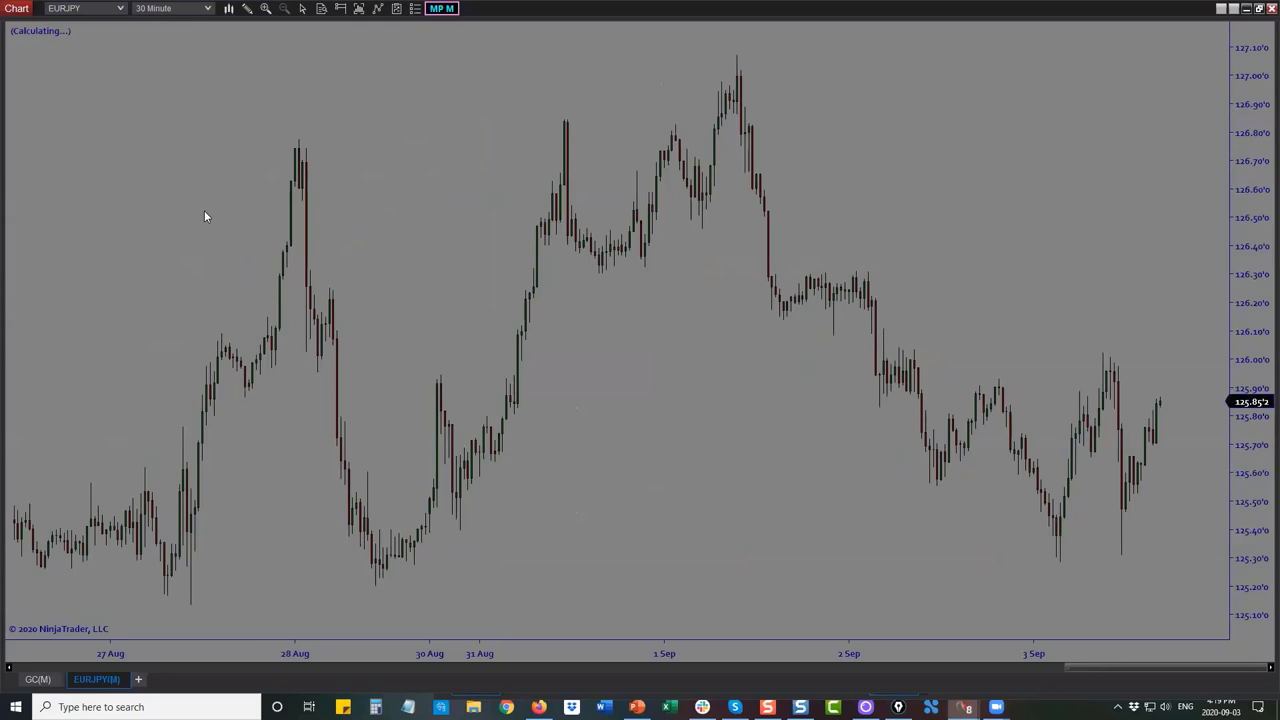
pyautogui.click(445, 9)
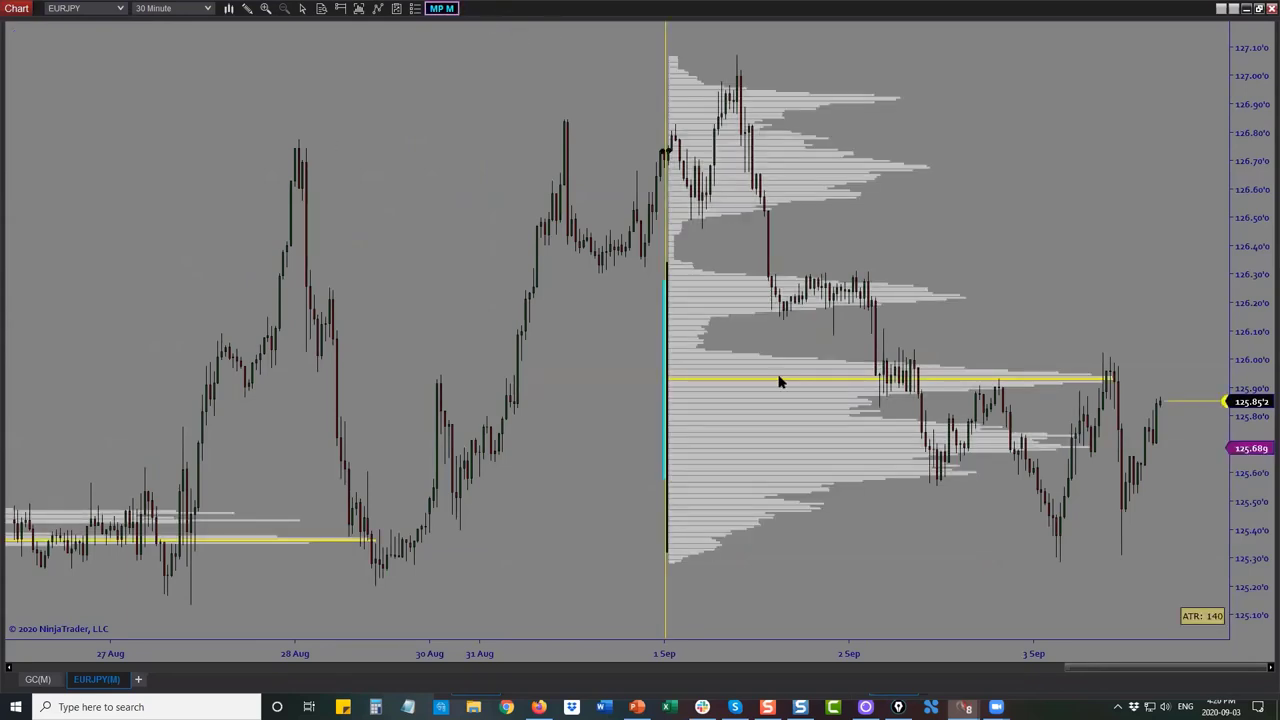
pyautogui.moveTo(957, 542); pyautogui.dragTo(907, 543)
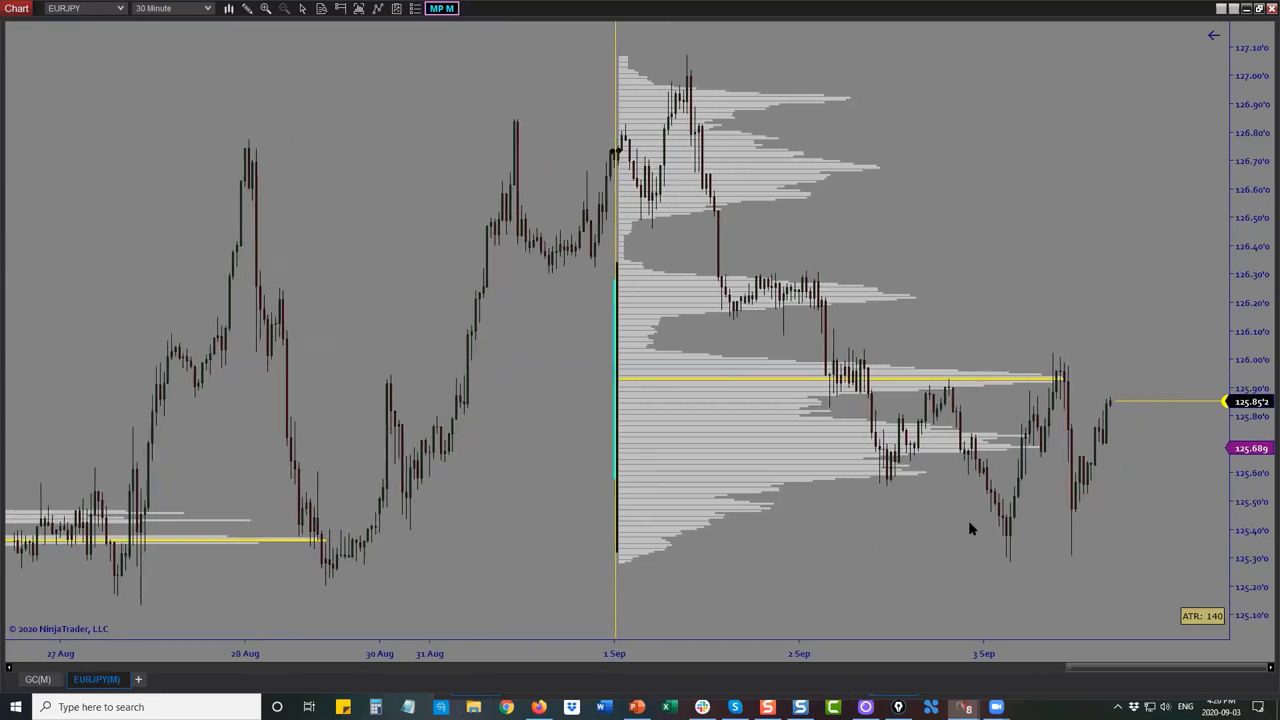
pyautogui.moveTo(969, 314); pyautogui.dragTo(888, 297)
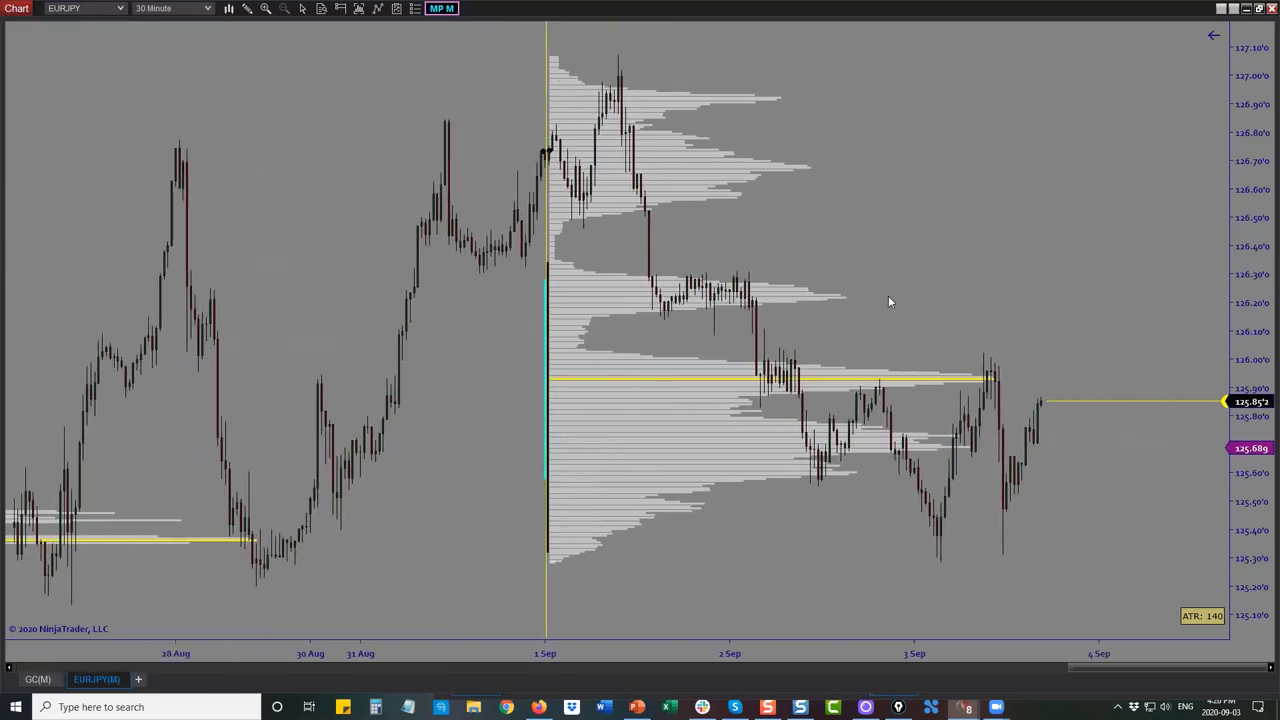
pyautogui.moveTo(1250, 370); pyautogui.dragTo(1248, 324)
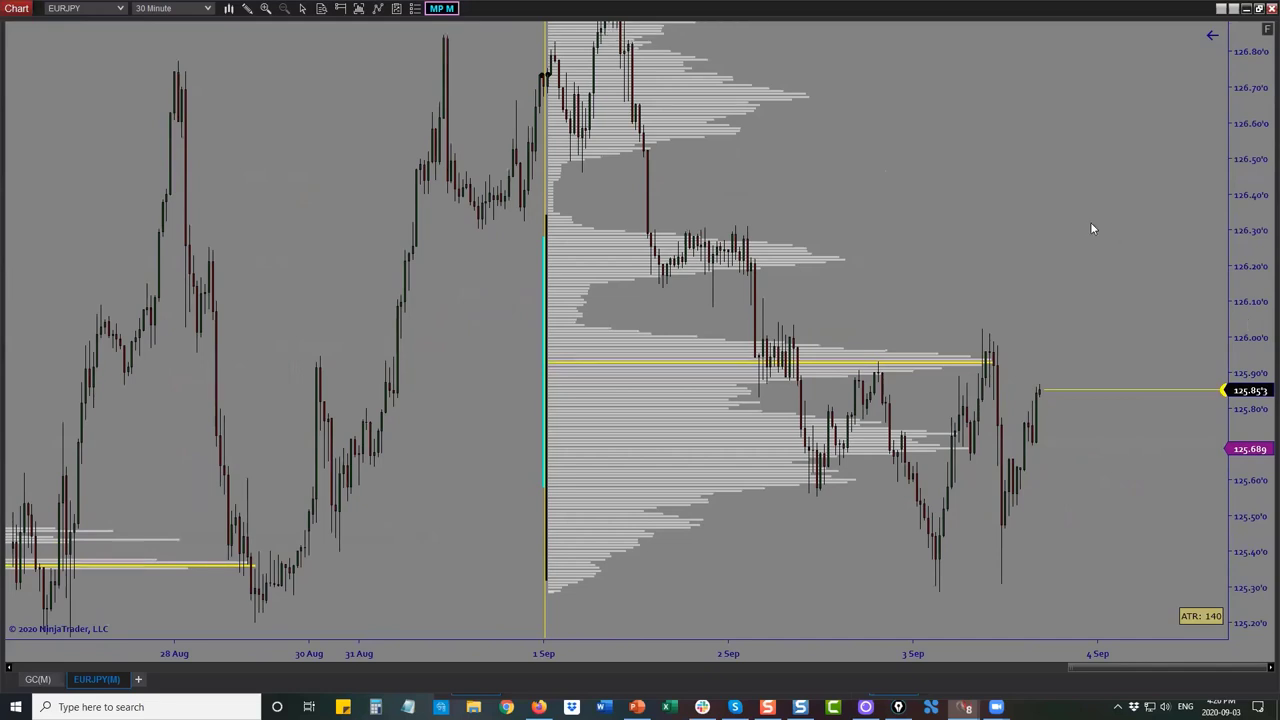
# Underline the EURJPY swing lows near 126.31 and 126.49, and label the lower low near 126.14 as LL
pyautogui.hotkey('ctrl', 'shift', '3')
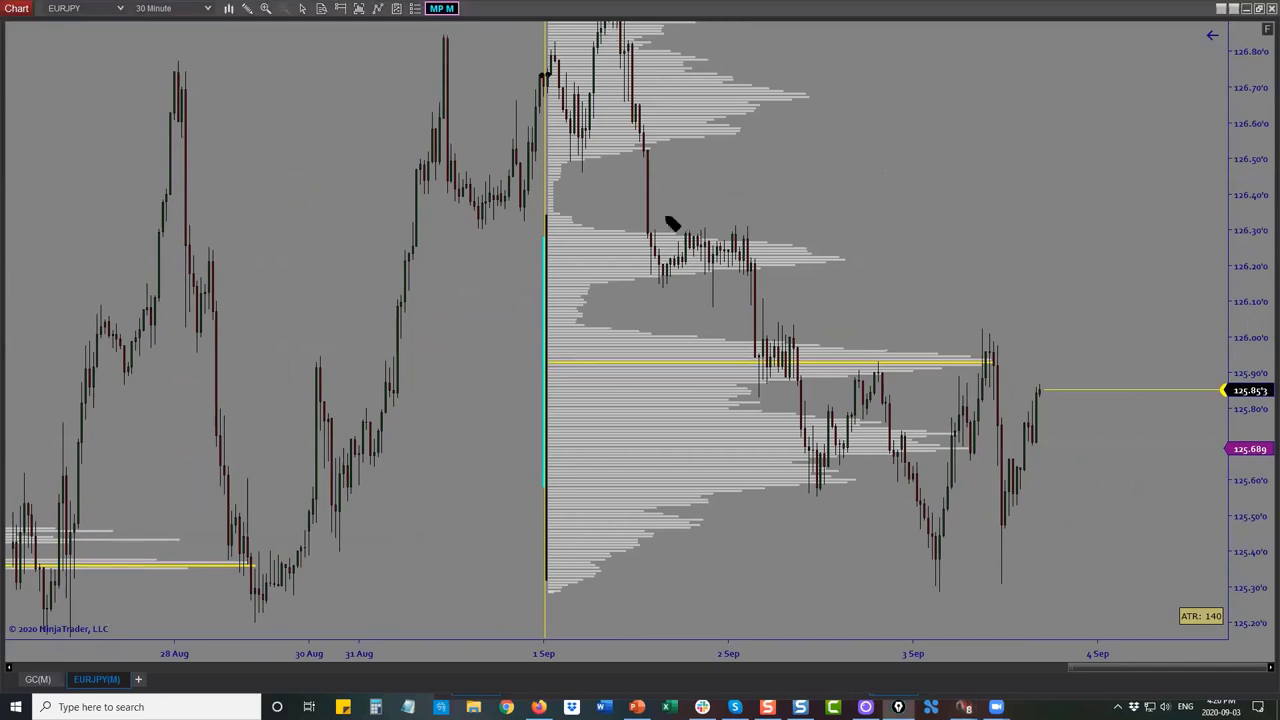
pyautogui.moveTo(455, 225); pyautogui.dragTo(510, 225)
pyautogui.moveTo(567, 162); pyautogui.dragTo(591, 162)
pyautogui.moveTo(641, 280)
pyautogui.mouseDown()
pyautogui.moveTo(641, 295)
pyautogui.moveTo(661, 291)
pyautogui.mouseUp()
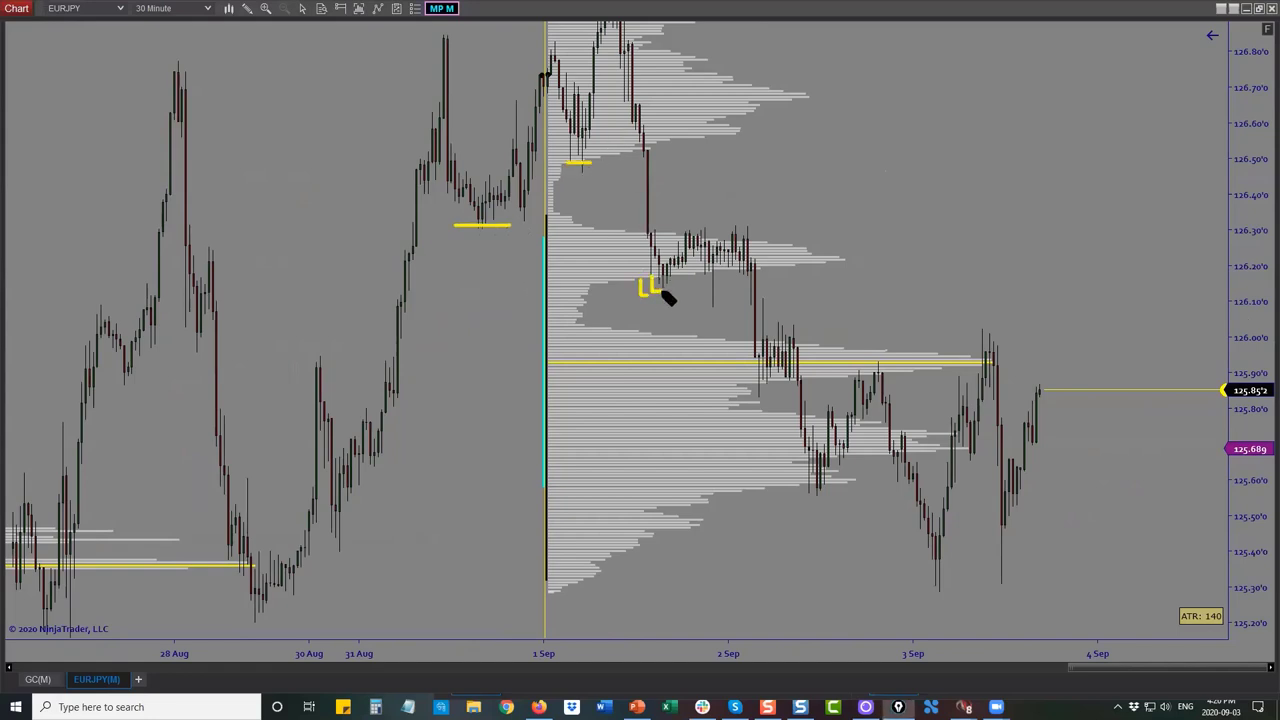
# Trace the decline from about 126.30 through the POC congestion to 125.58, mark the 126.21 node, and circle the POC retest near 125.92
pyautogui.moveTo(742, 230); pyautogui.dragTo(752, 376)
pyautogui.moveTo(828, 261); pyautogui.dragTo(888, 261)
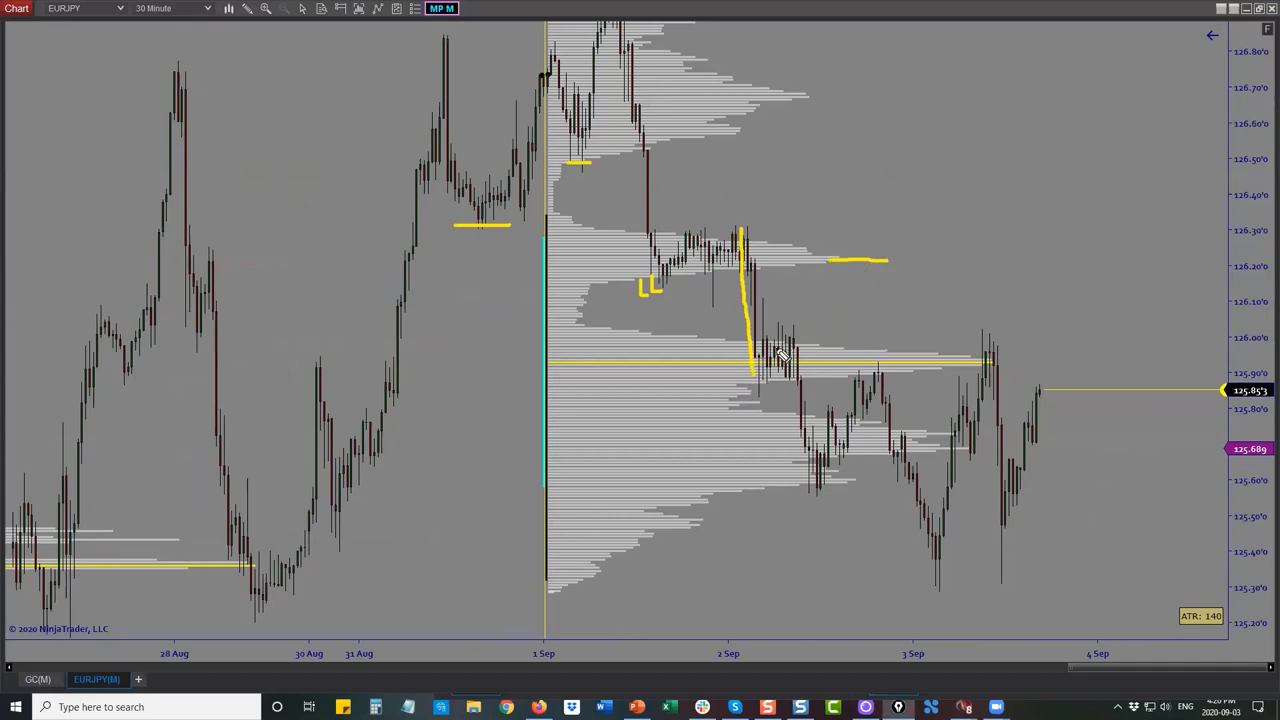
pyautogui.moveTo(757, 350)
pyautogui.mouseDown()
pyautogui.moveTo(793, 343)
pyautogui.moveTo(809, 488)
pyautogui.mouseUp()
pyautogui.moveTo(885, 362)
pyautogui.mouseDown()
pyautogui.moveTo(871, 366)
pyautogui.moveTo(883, 363)
pyautogui.mouseUp()
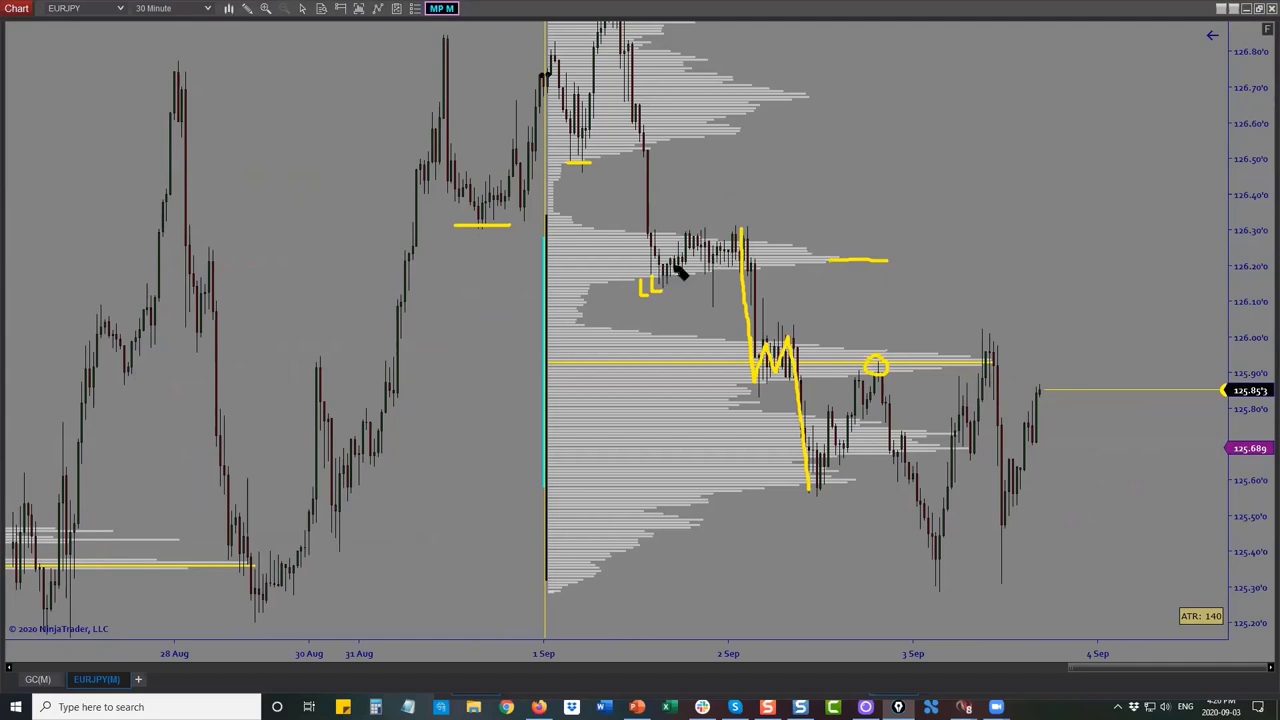
# Trace the congestion near 126.20 and the rally into the circled POC retest followed by the drop to about 125.37, and clear the annotations
pyautogui.moveTo(660, 240)
pyautogui.mouseDown()
pyautogui.moveTo(703, 263)
pyautogui.moveTo(738, 240)
pyautogui.mouseUp()
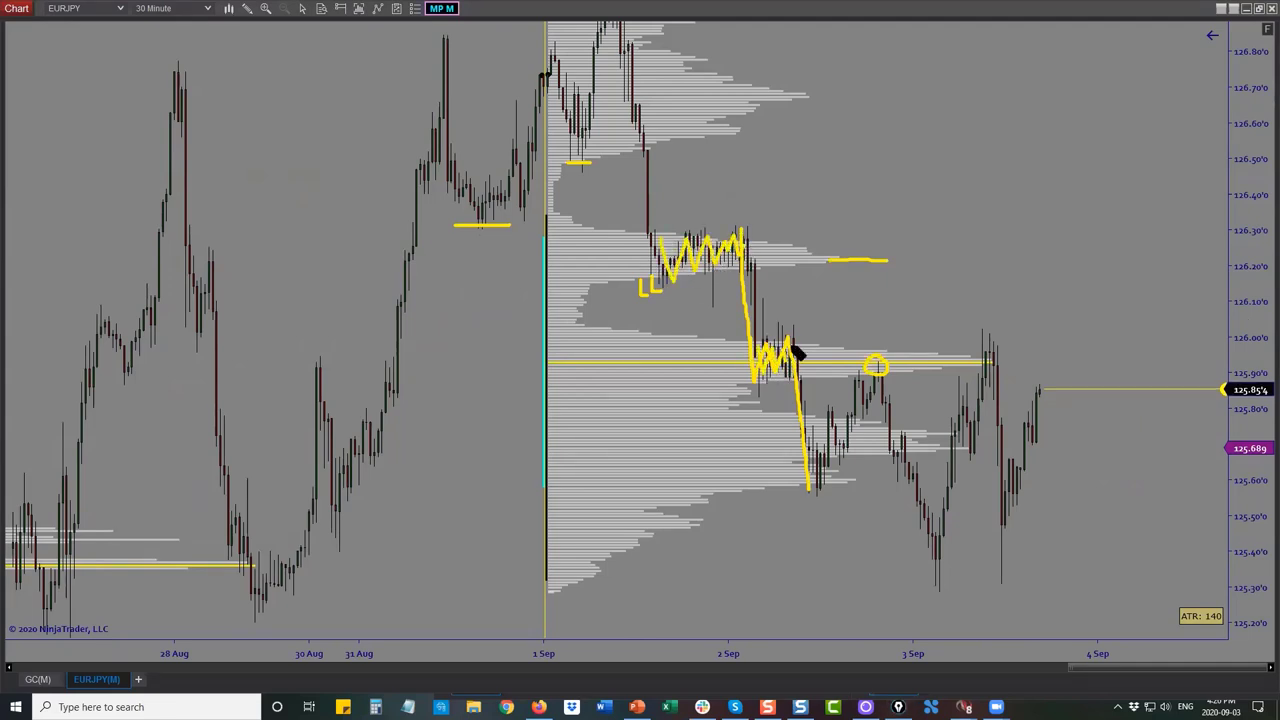
pyautogui.moveTo(815, 474)
pyautogui.mouseDown()
pyautogui.moveTo(878, 364)
pyautogui.moveTo(938, 565)
pyautogui.mouseUp()
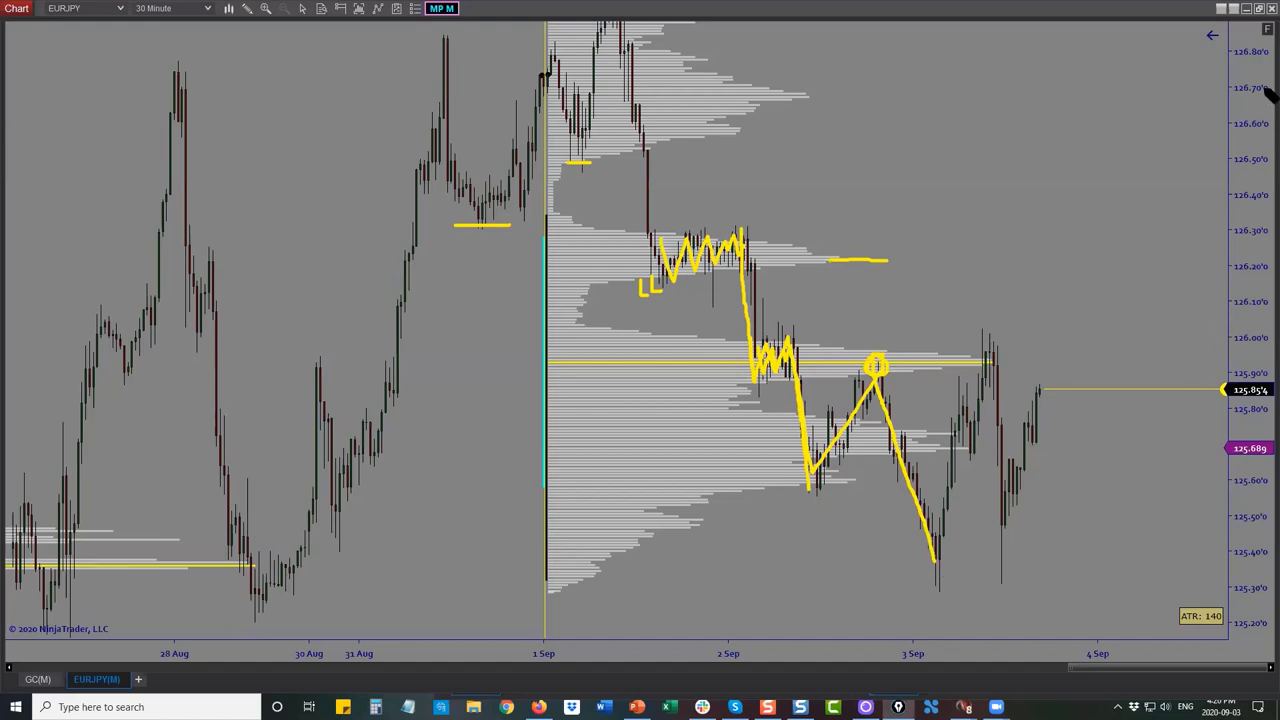
pyautogui.press('Escape')
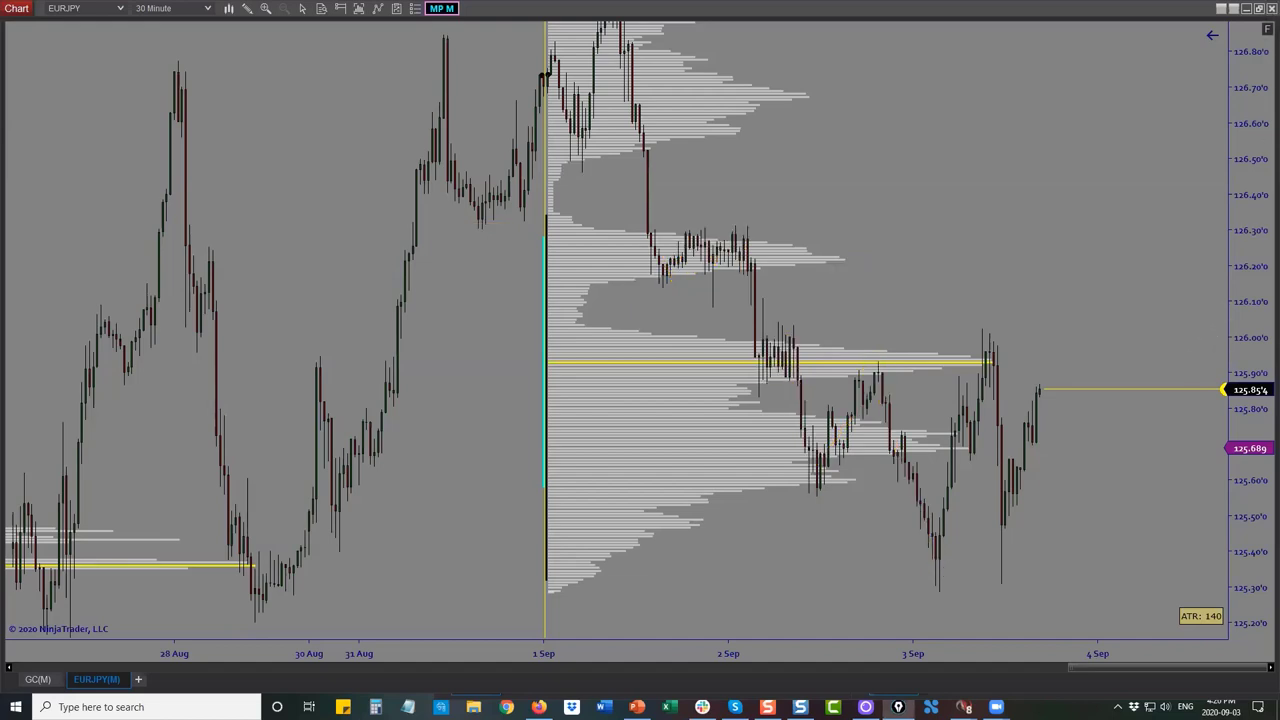
# Box the nodes between about 125.69 and 125.73 at the 3 Sep 05:30 bar, underline its low near 125.60, and clear the drawing
pyautogui.moveTo(1242, 456); pyautogui.dragTo(1252, 290)
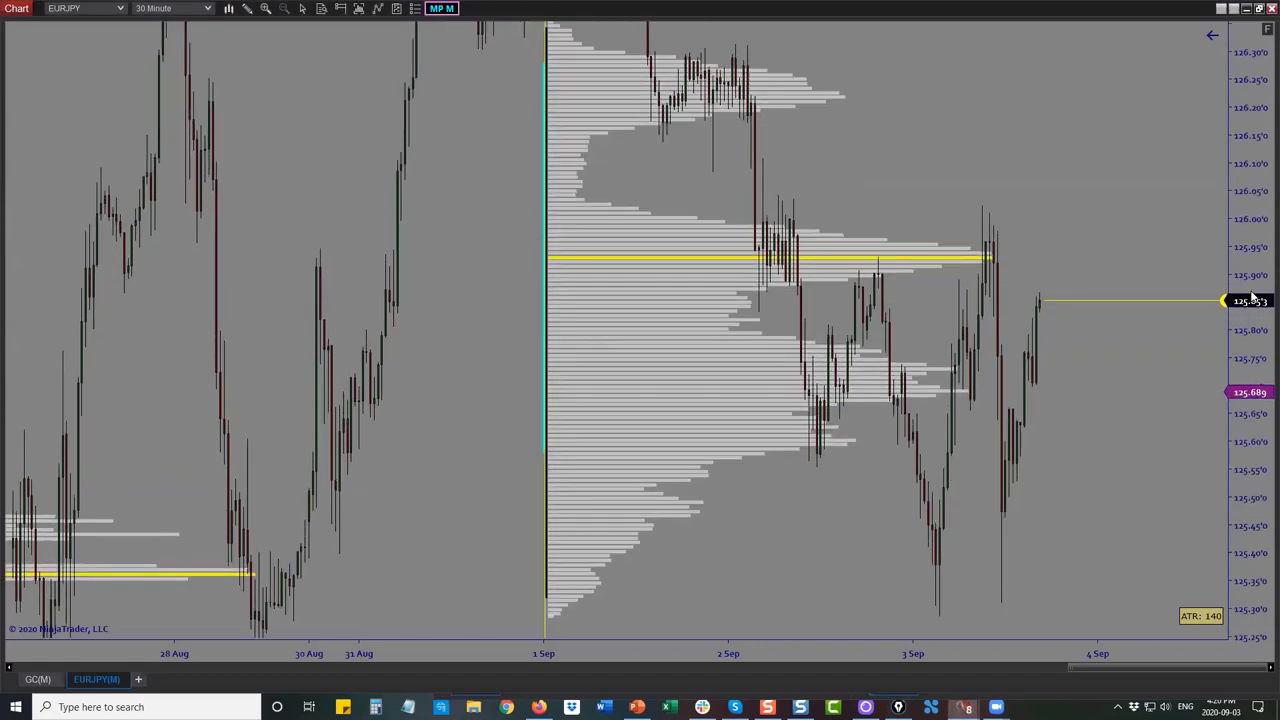
pyautogui.moveTo(942, 654); pyautogui.dragTo(657, 692)
pyautogui.moveTo(762, 509); pyautogui.dragTo(1066, 527)
pyautogui.moveTo(1097, 443); pyautogui.dragTo(1058, 494)
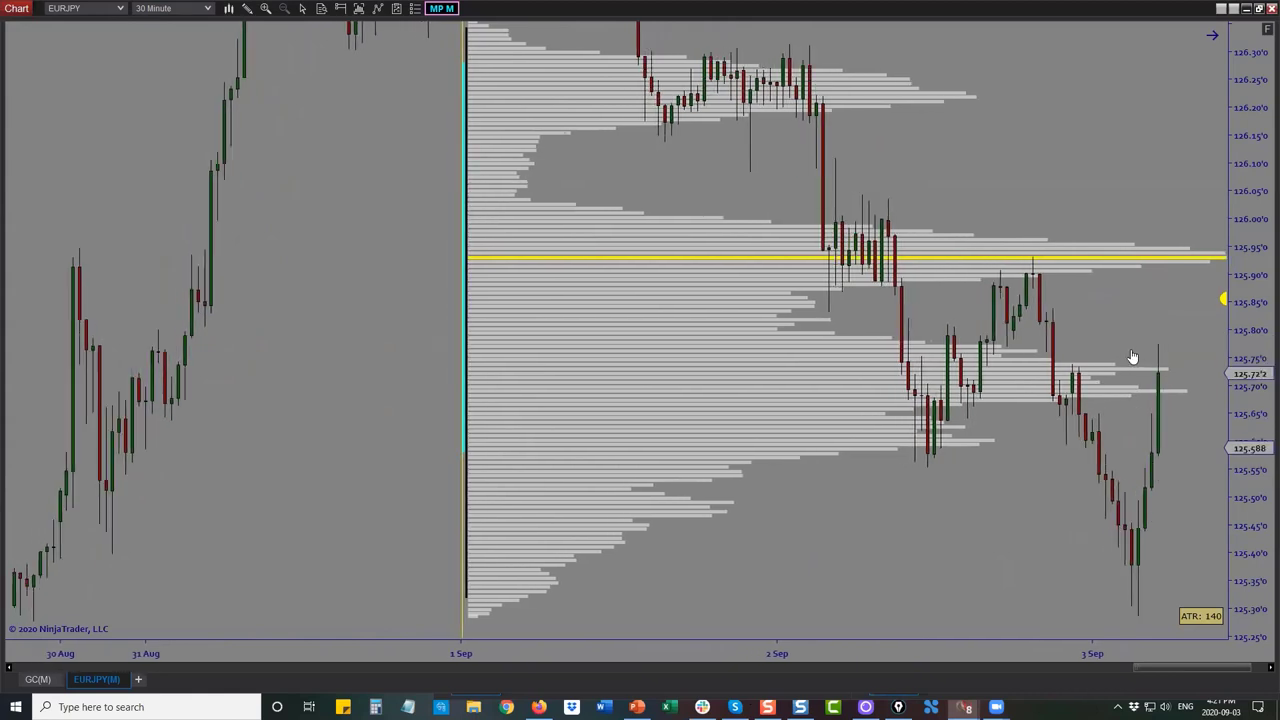
pyautogui.moveTo(1134, 649); pyautogui.dragTo(915, 649)
pyautogui.moveTo(1244, 495); pyautogui.dragTo(1175, 313)
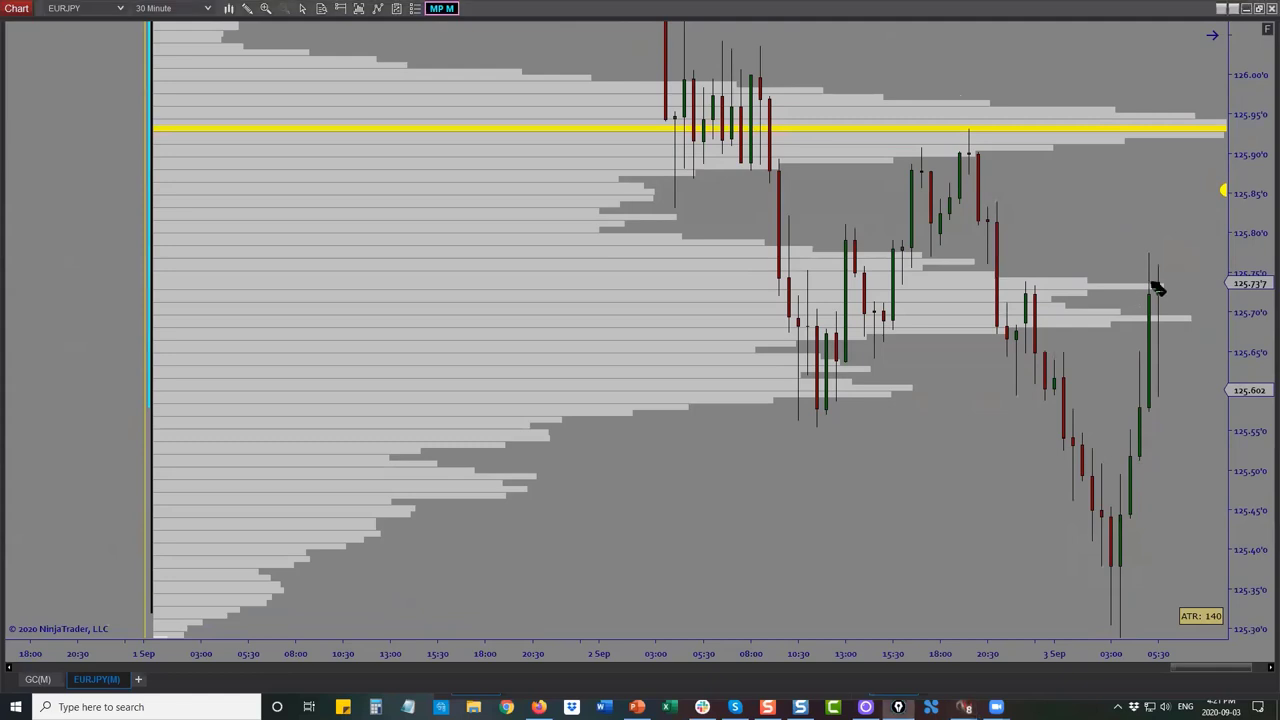
pyautogui.moveTo(1117, 286)
pyautogui.mouseDown()
pyautogui.moveTo(1180, 288)
pyautogui.moveTo(1182, 319)
pyautogui.moveTo(1180, 289)
pyautogui.moveTo(1128, 322)
pyautogui.mouseUp()
pyautogui.moveTo(1151, 391); pyautogui.dragTo(1182, 396)
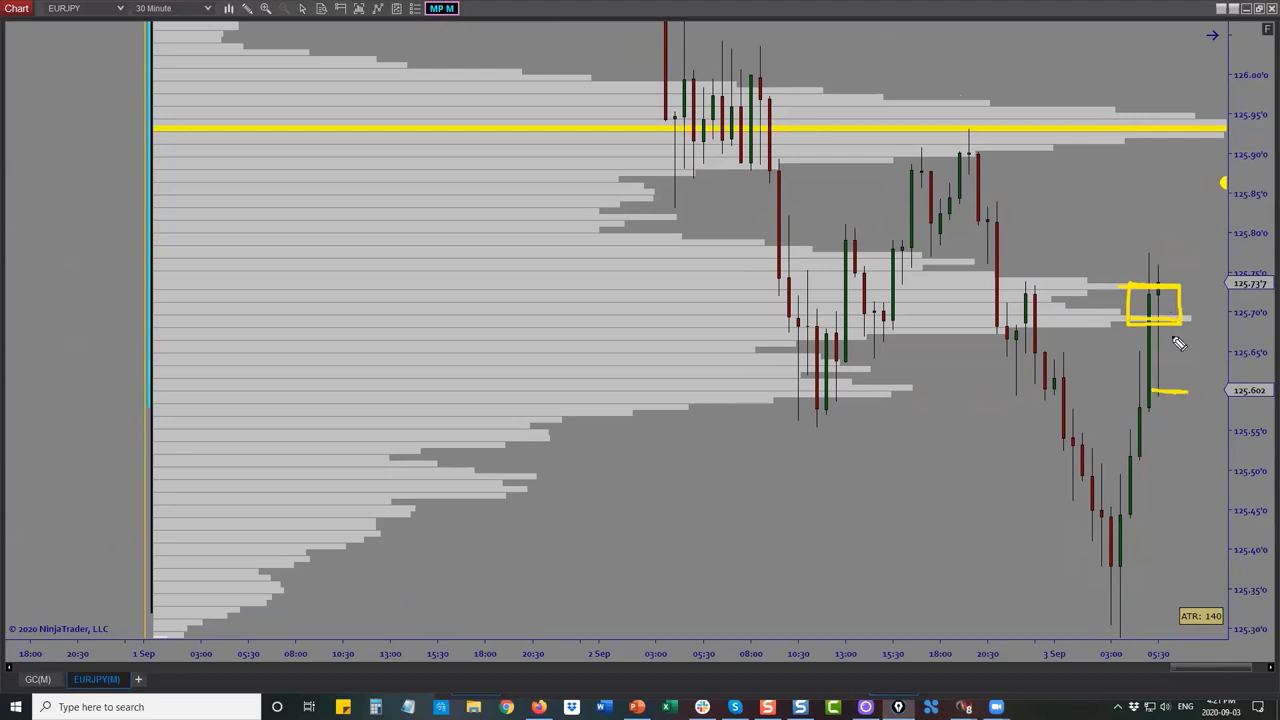
pyautogui.press('Escape')
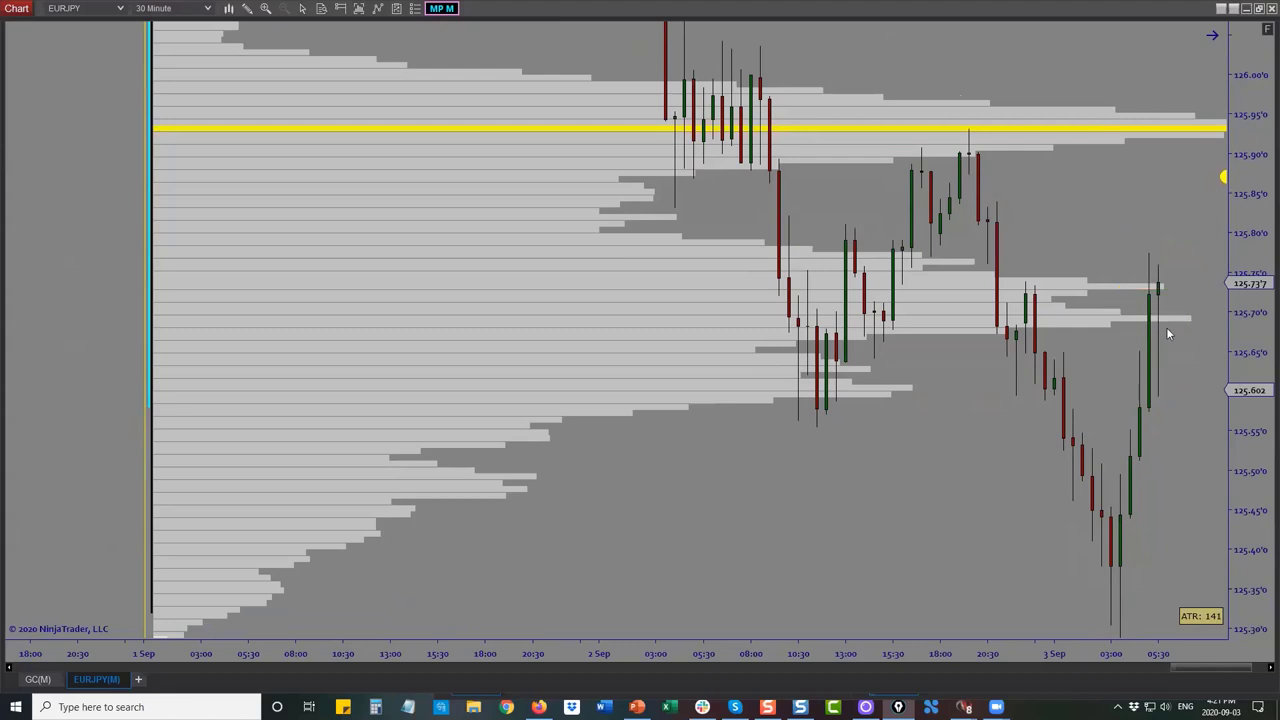
# Mark the POC near 125.93 at the 3 Sep high, bracket the nodes around 125.68 to 125.73, and clear the marks
pyautogui.moveTo(1240, 200); pyautogui.dragTo(1097, 547)
pyautogui.moveTo(1037, 655); pyautogui.dragTo(1166, 651)
pyautogui.moveTo(1123, 237); pyautogui.dragTo(1040, 253)
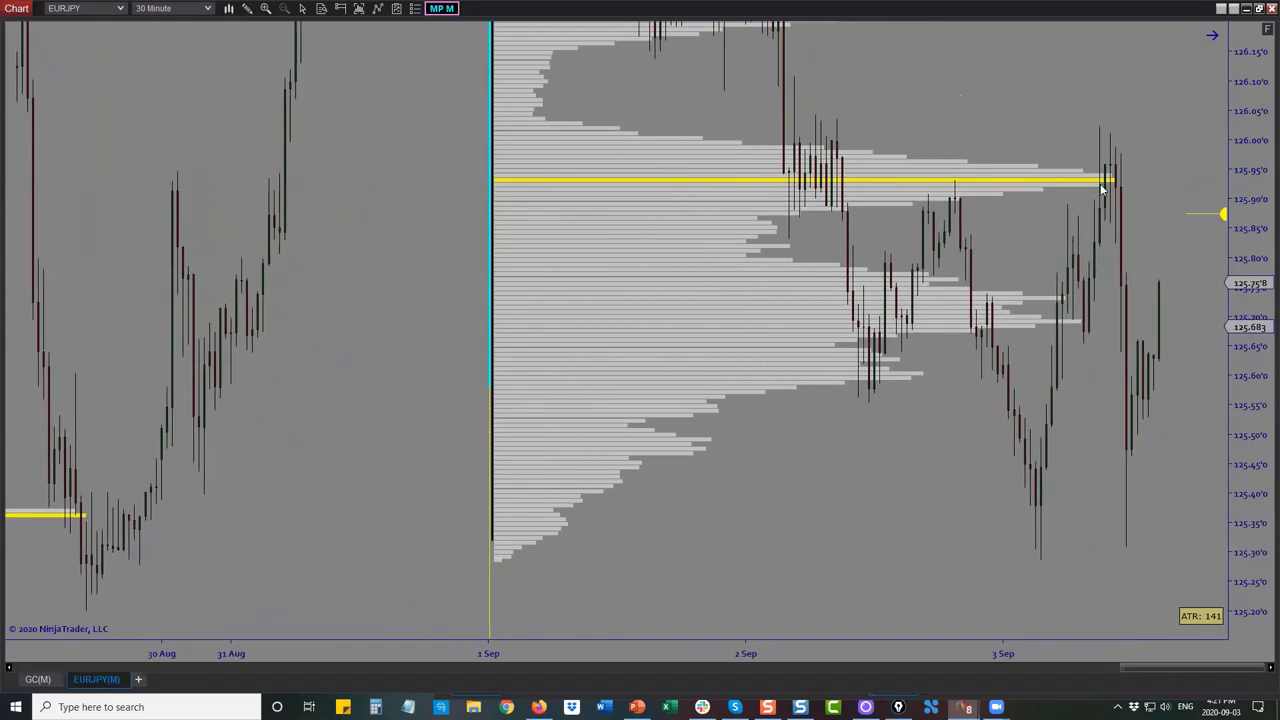
pyautogui.moveTo(1257, 220); pyautogui.dragTo(1256, 232)
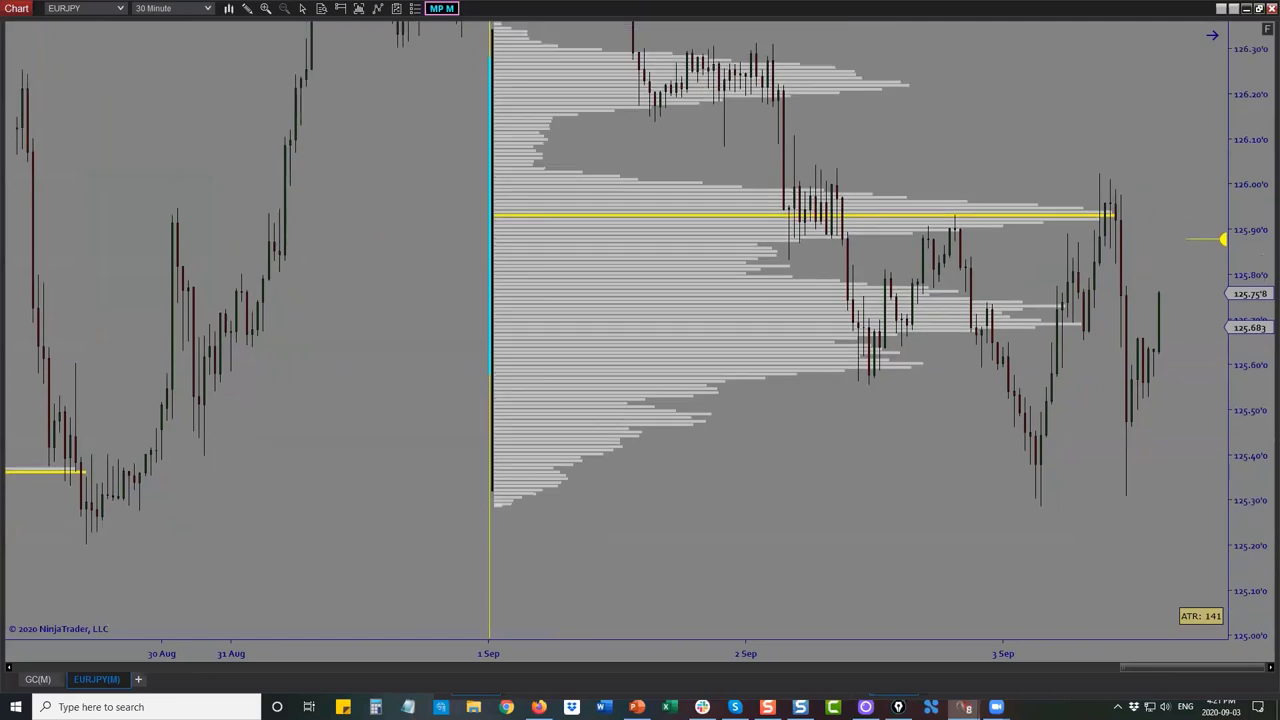
pyautogui.moveTo(1071, 219); pyautogui.dragTo(1149, 216)
pyautogui.moveTo(1071, 323)
pyautogui.mouseDown()
pyautogui.moveTo(1063, 309)
pyautogui.moveTo(1066, 337)
pyautogui.mouseUp()
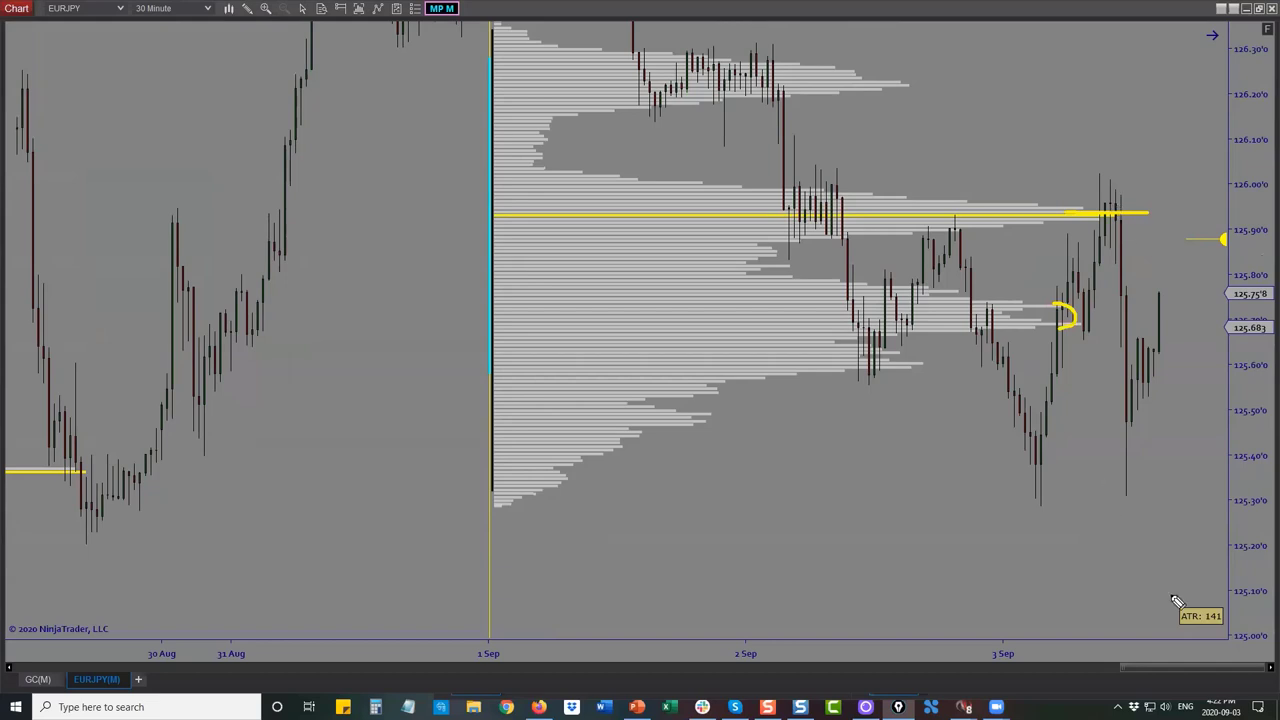
pyautogui.press('Escape')
# Restore the automatic price scale, add the NS_StopFinder indicator to the EURJPY chart, and shrink its panel
pyautogui.moveTo(592, 641); pyautogui.dragTo(849, 391)
pyautogui.click(1264, 32)
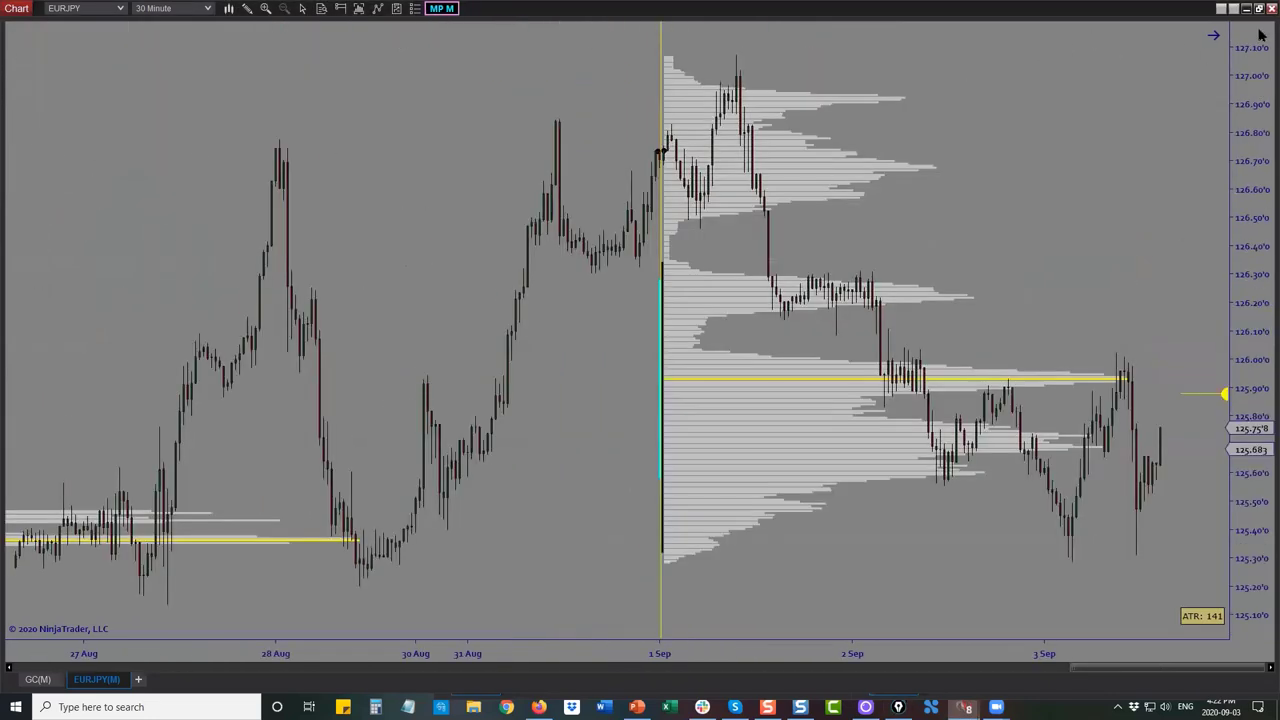
pyautogui.rightClick(516, 112)
pyautogui.click(516, 180)
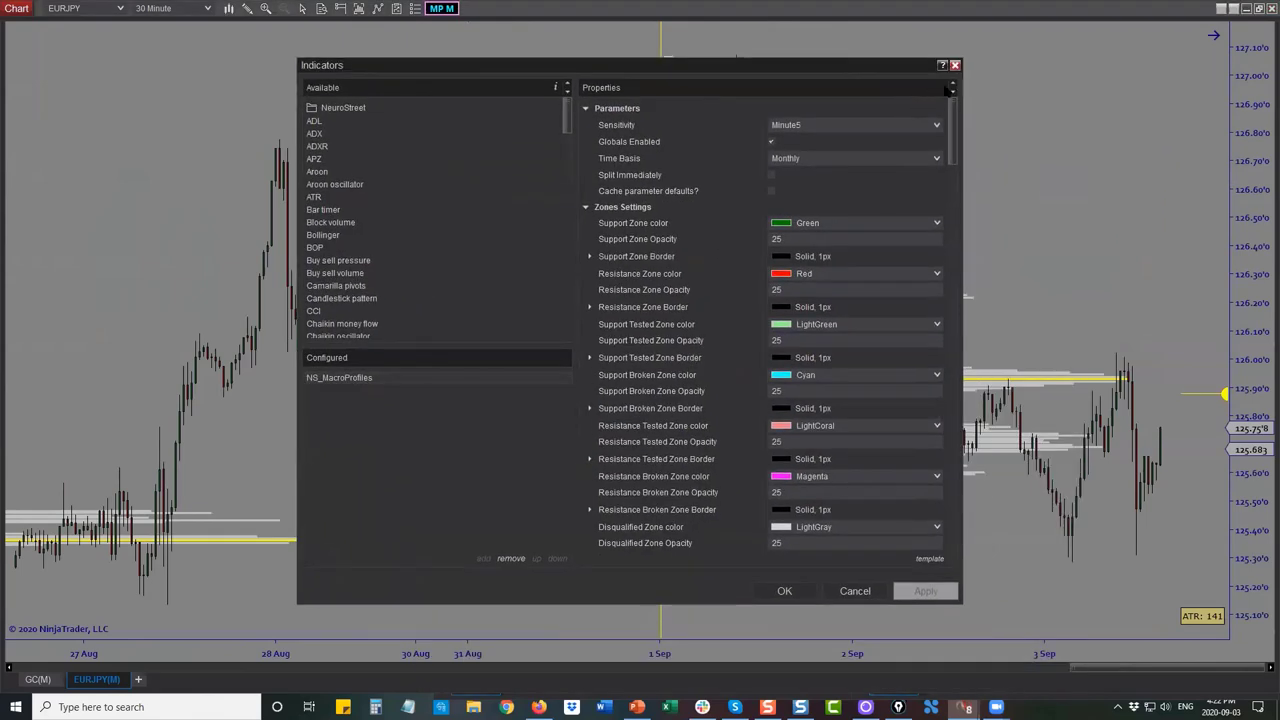
pyautogui.doubleClick(350, 110)
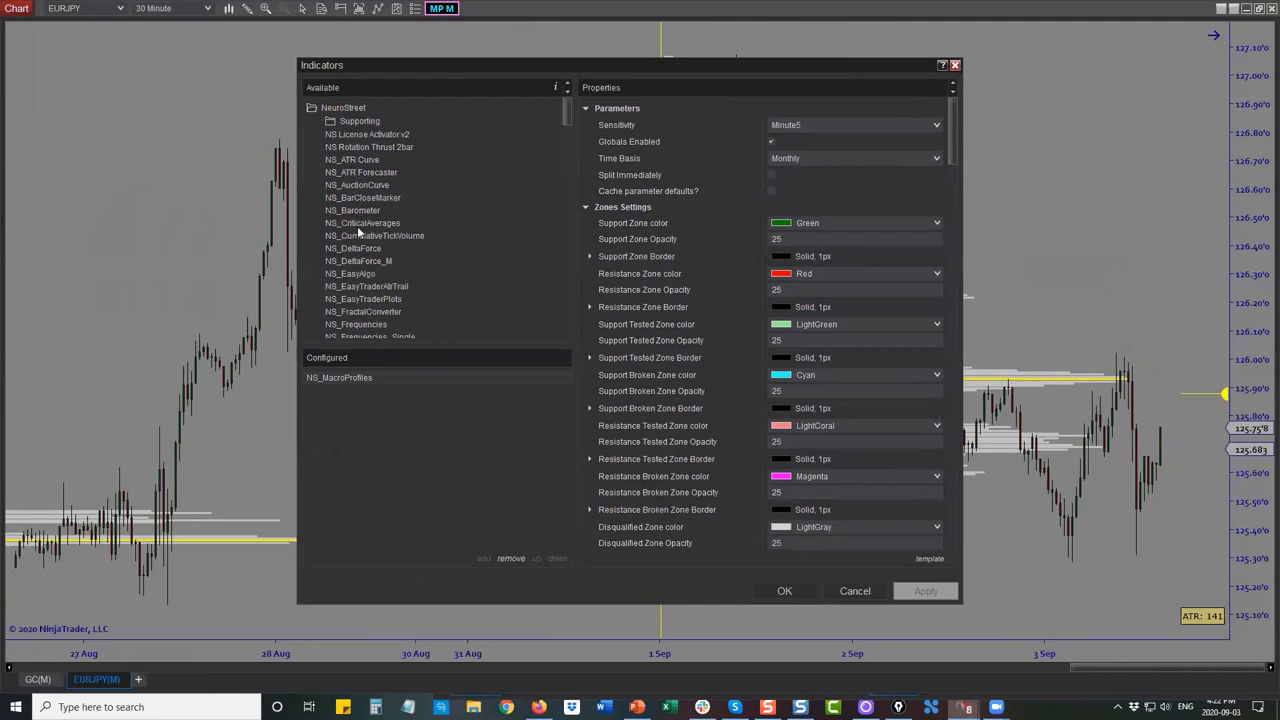
pyautogui.moveTo(567, 113); pyautogui.dragTo(568, 139)
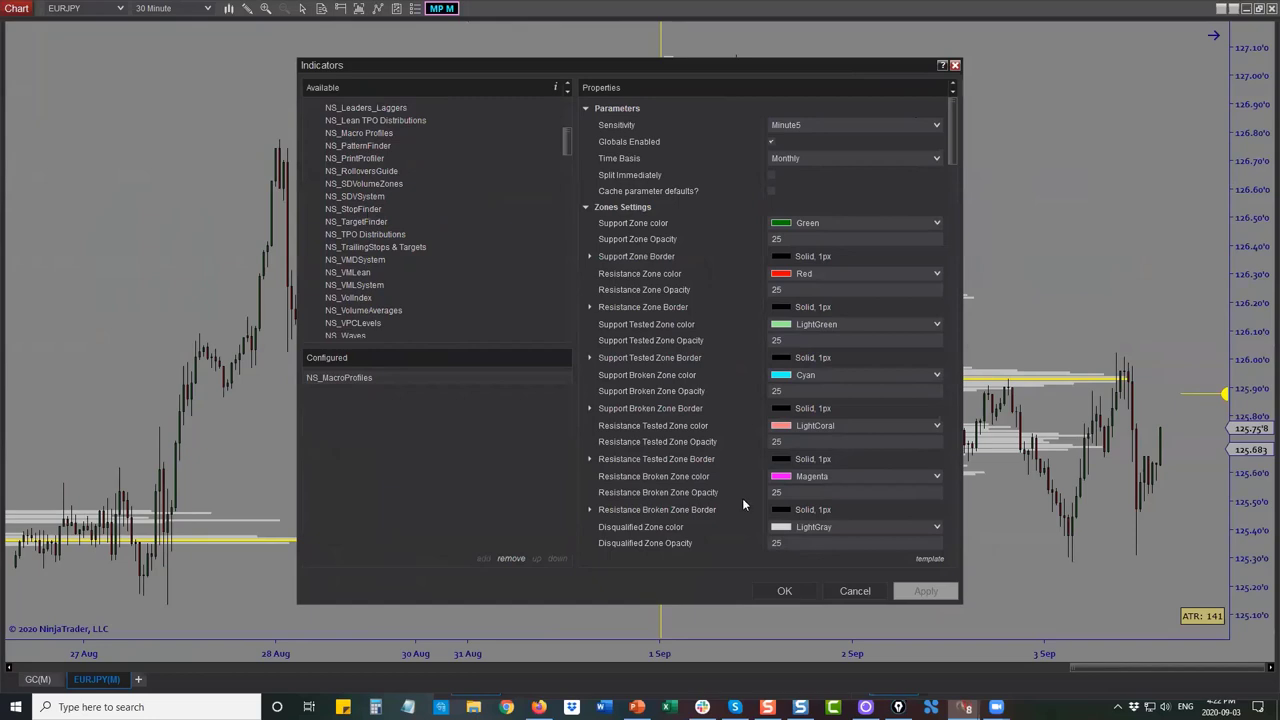
pyautogui.click(782, 590)
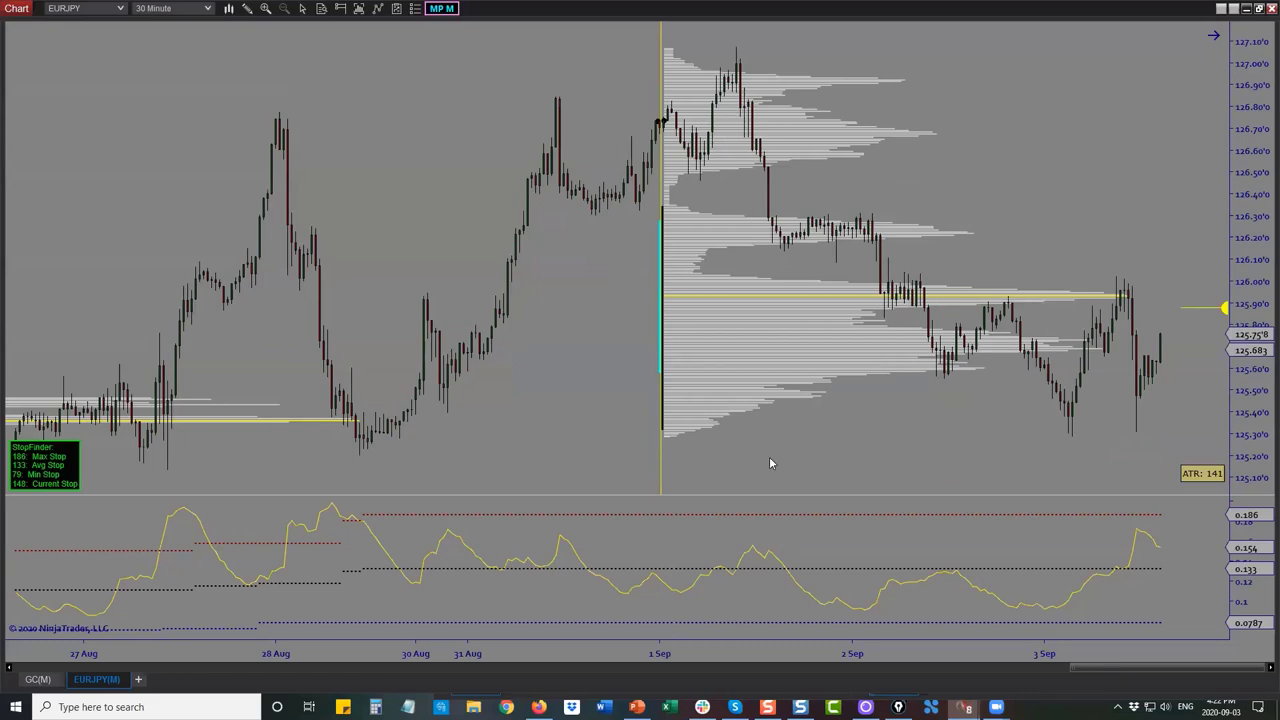
pyautogui.moveTo(1108, 498); pyautogui.dragTo(1110, 572)
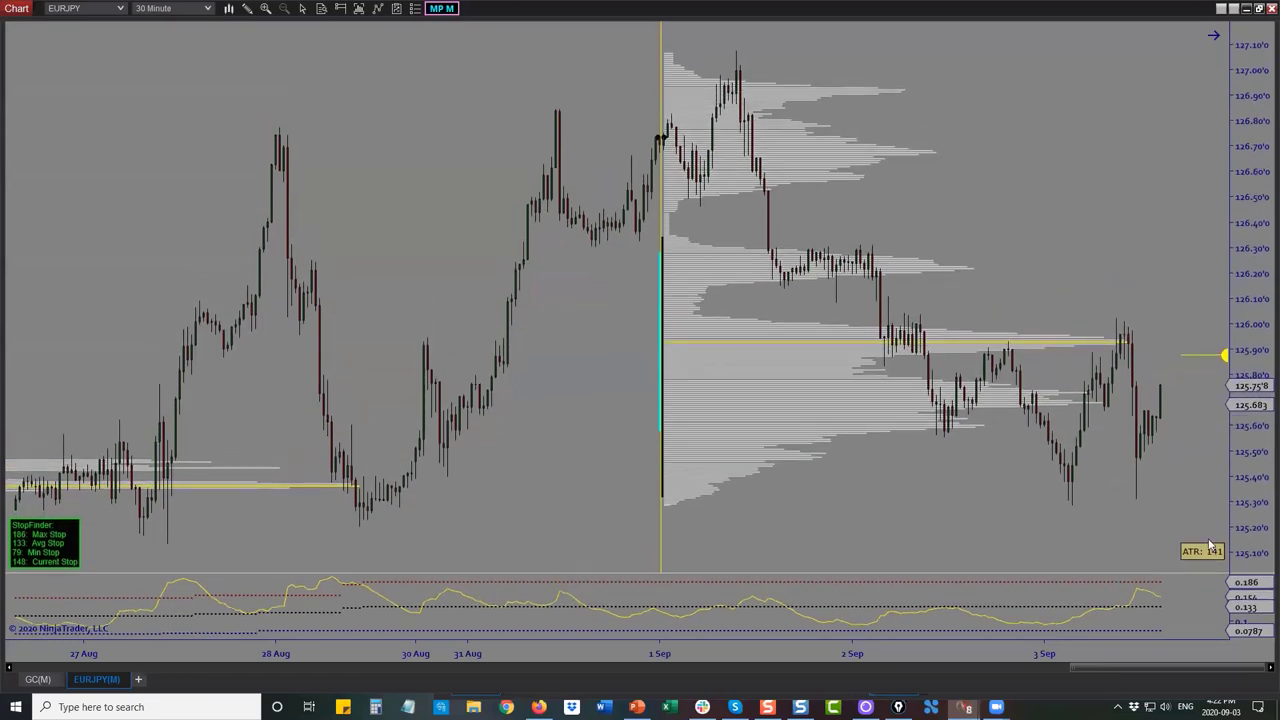
# Mark the POC retest near 125.93 at the late 2 Sep swing high, and enlarge the StopFinder panel
pyautogui.moveTo(1250, 445); pyautogui.dragTo(1252, 347)
pyautogui.moveTo(1100, 640); pyautogui.dragTo(725, 653)
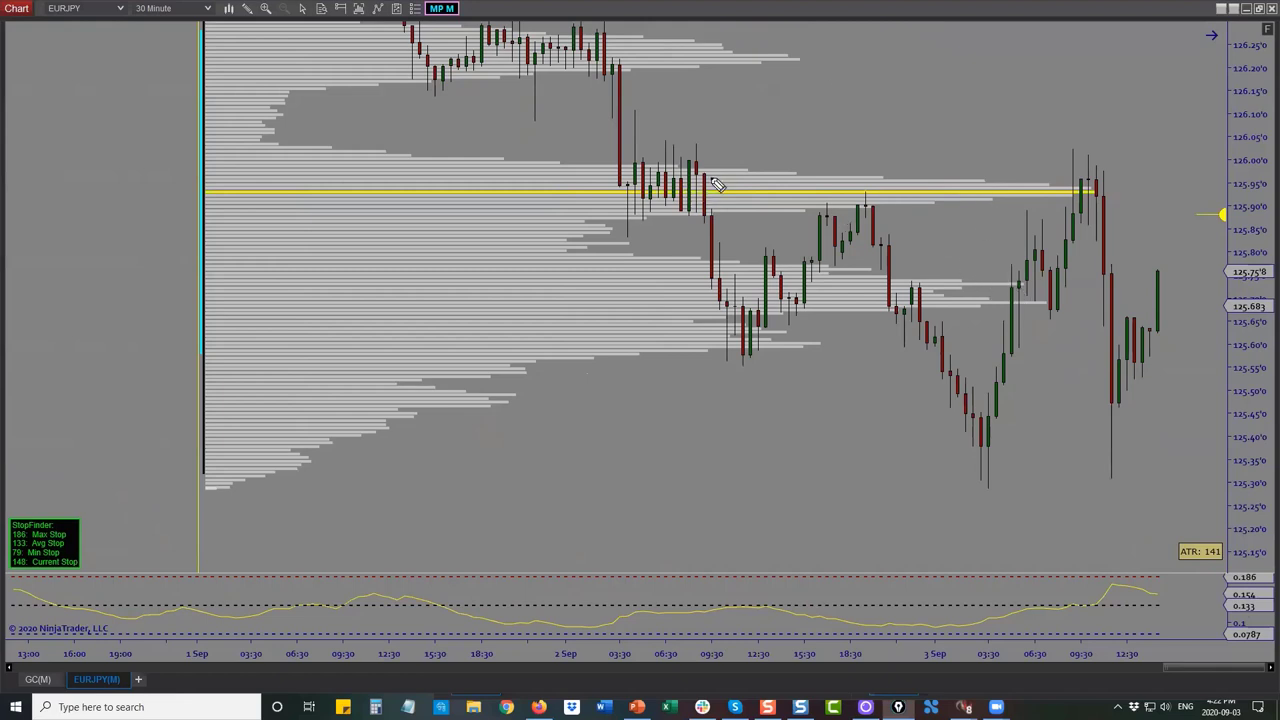
pyautogui.moveTo(819, 195); pyautogui.dragTo(882, 195)
pyautogui.moveTo(866, 183)
pyautogui.mouseDown()
pyautogui.moveTo(834, 200)
pyautogui.moveTo(866, 183)
pyautogui.mouseUp()
pyautogui.moveTo(857, 368)
pyautogui.mouseDown()
pyautogui.moveTo(853, 517)
pyautogui.moveTo(866, 543)
pyautogui.moveTo(872, 505)
pyautogui.mouseUp()
pyautogui.moveTo(841, 572); pyautogui.dragTo(849, 371)
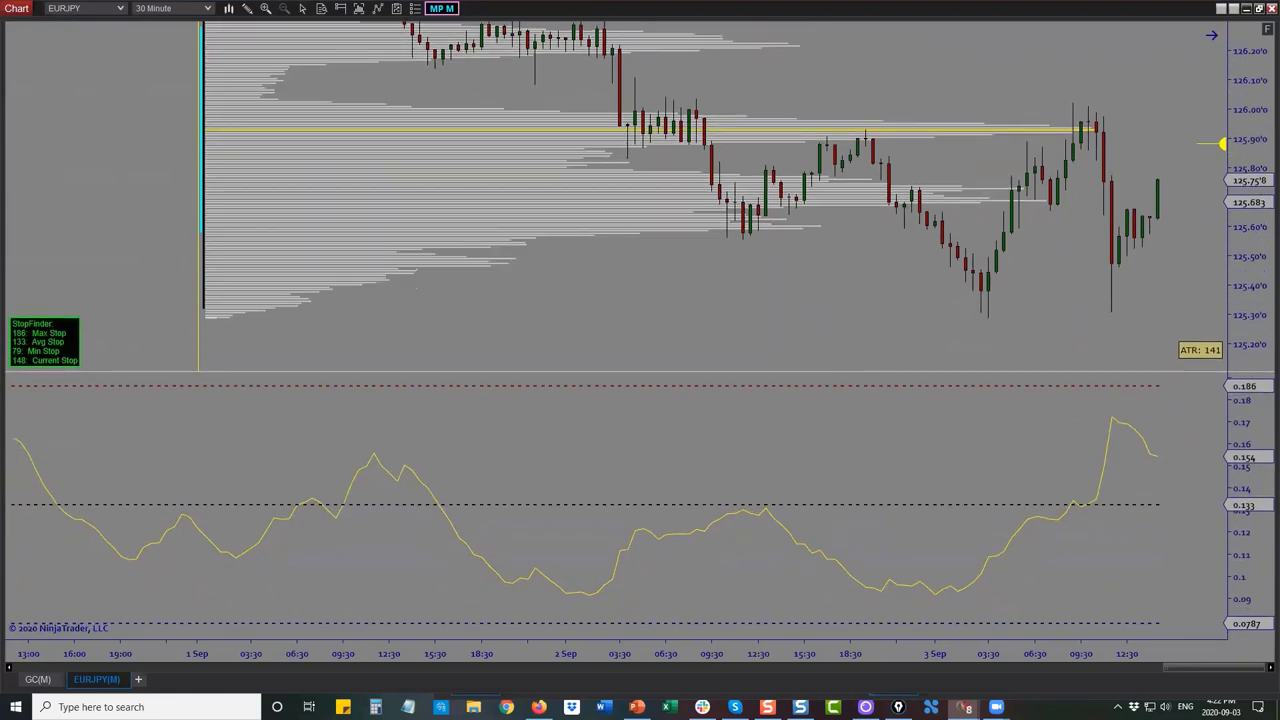
# Mark StopFinder's maximum, average and minimum lines and circle its plotted low in the late 2 Sep session
pyautogui.moveTo(1168, 380); pyautogui.dragTo(1212, 383)
pyautogui.moveTo(1164, 495); pyautogui.dragTo(1180, 495)
pyautogui.moveTo(1157, 621); pyautogui.dragTo(1189, 623)
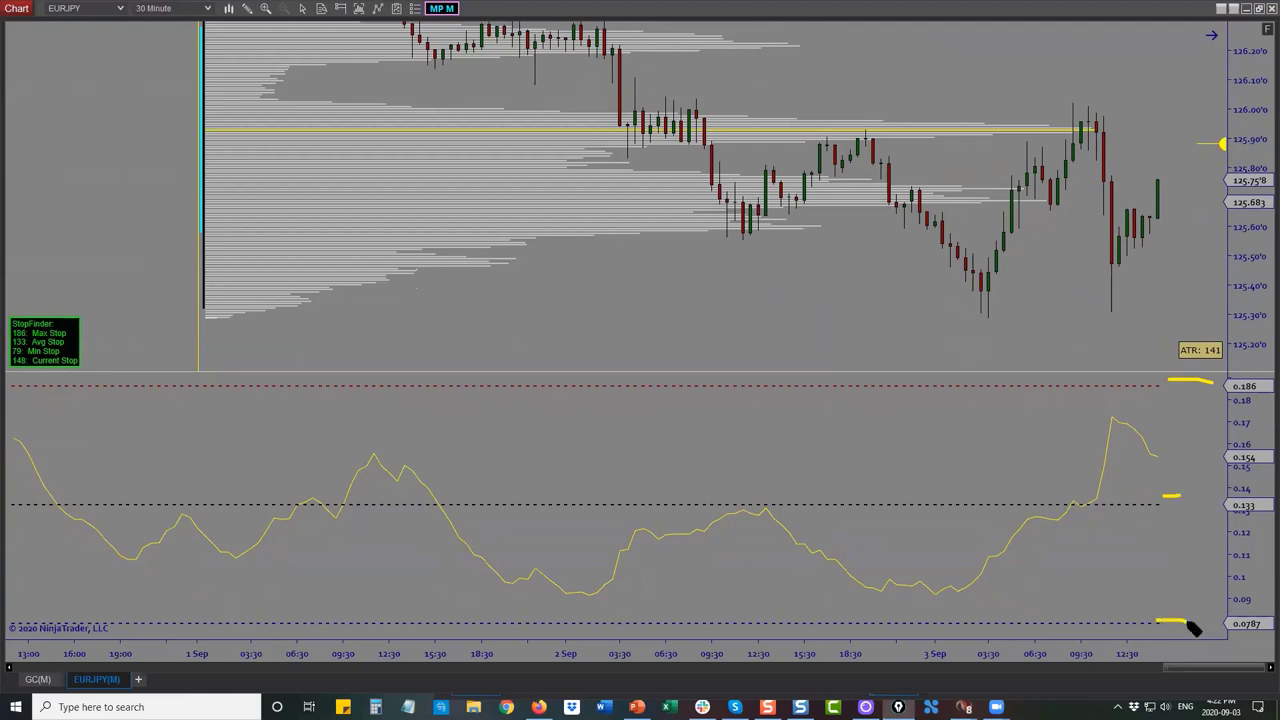
pyautogui.moveTo(884, 573)
pyautogui.mouseDown()
pyautogui.moveTo(887, 598)
pyautogui.moveTo(906, 578)
pyautogui.moveTo(890, 566)
pyautogui.mouseUp()
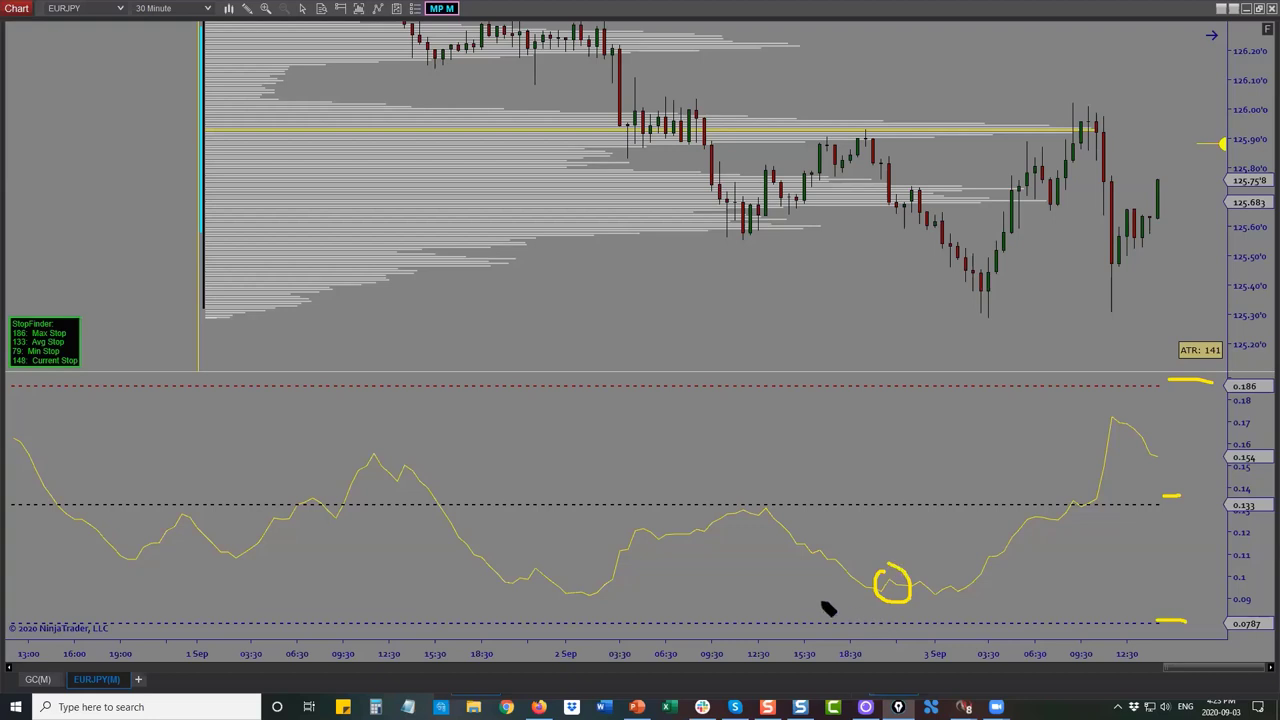
pyautogui.moveTo(822, 602)
pyautogui.mouseDown()
pyautogui.moveTo(825, 630)
pyautogui.moveTo(843, 614)
pyautogui.moveTo(820, 604)
pyautogui.mouseUp()
pyautogui.moveTo(813, 493)
pyautogui.mouseDown()
pyautogui.moveTo(816, 515)
pyautogui.moveTo(842, 486)
pyautogui.moveTo(815, 485)
pyautogui.mouseUp()
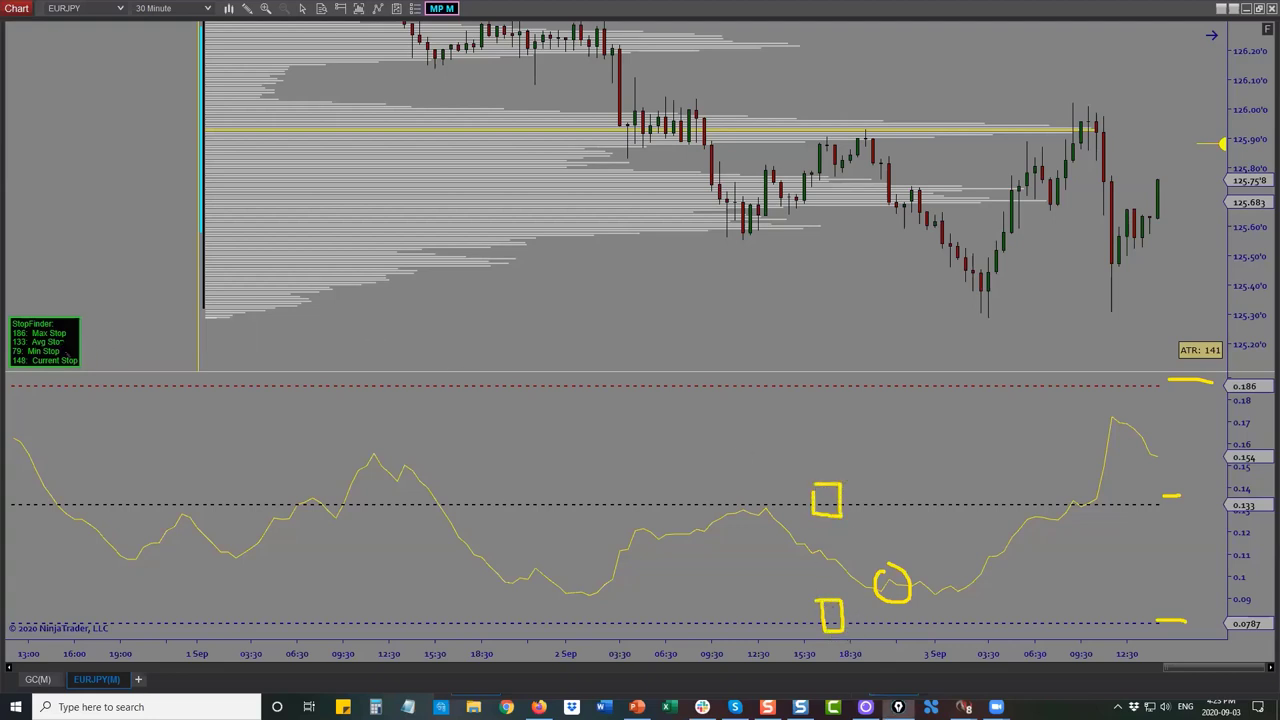
# Underline the Avg Stop reading, circle the minimum level on the StopFinder axis, and clear all the marks
pyautogui.moveTo(74, 341); pyautogui.dragTo(107, 340)
pyautogui.moveTo(1250, 606)
pyautogui.mouseDown()
pyautogui.moveTo(1232, 610)
pyautogui.moveTo(1250, 646)
pyautogui.moveTo(1250, 598)
pyautogui.mouseUp()
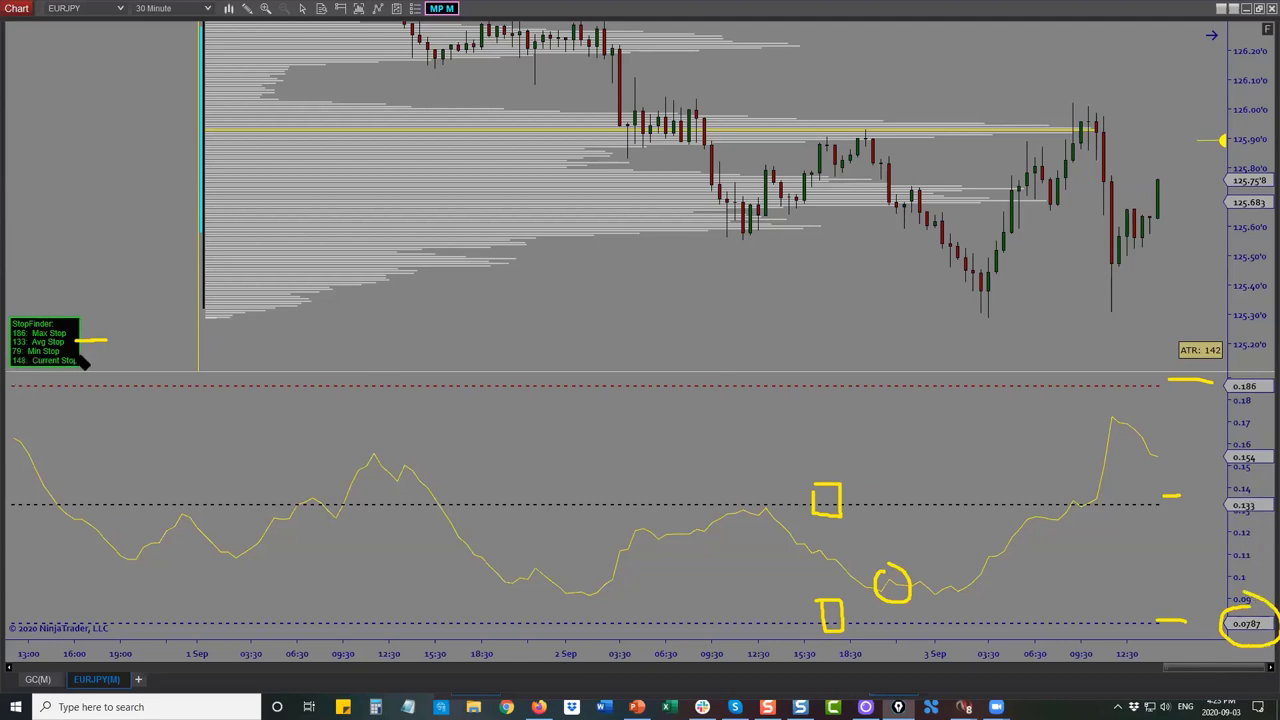
pyautogui.moveTo(120, 348)
pyautogui.mouseDown()
pyautogui.moveTo(106, 352)
pyautogui.moveTo(127, 351)
pyautogui.moveTo(137, 329)
pyautogui.moveTo(160, 327)
pyautogui.moveTo(157, 341)
pyautogui.mouseUp()
pyautogui.hotkey('ctrl', 'shift', '7')
# Circle StopFinder's late 2 Sep low and the recent end of its maximum line, and clear the circles
pyautogui.moveTo(879, 567)
pyautogui.mouseDown()
pyautogui.moveTo(856, 575)
pyautogui.moveTo(874, 569)
pyautogui.mouseUp()
pyautogui.moveTo(1151, 371)
pyautogui.mouseDown()
pyautogui.moveTo(1089, 374)
pyautogui.moveTo(1214, 357)
pyautogui.moveTo(1150, 390)
pyautogui.mouseUp()
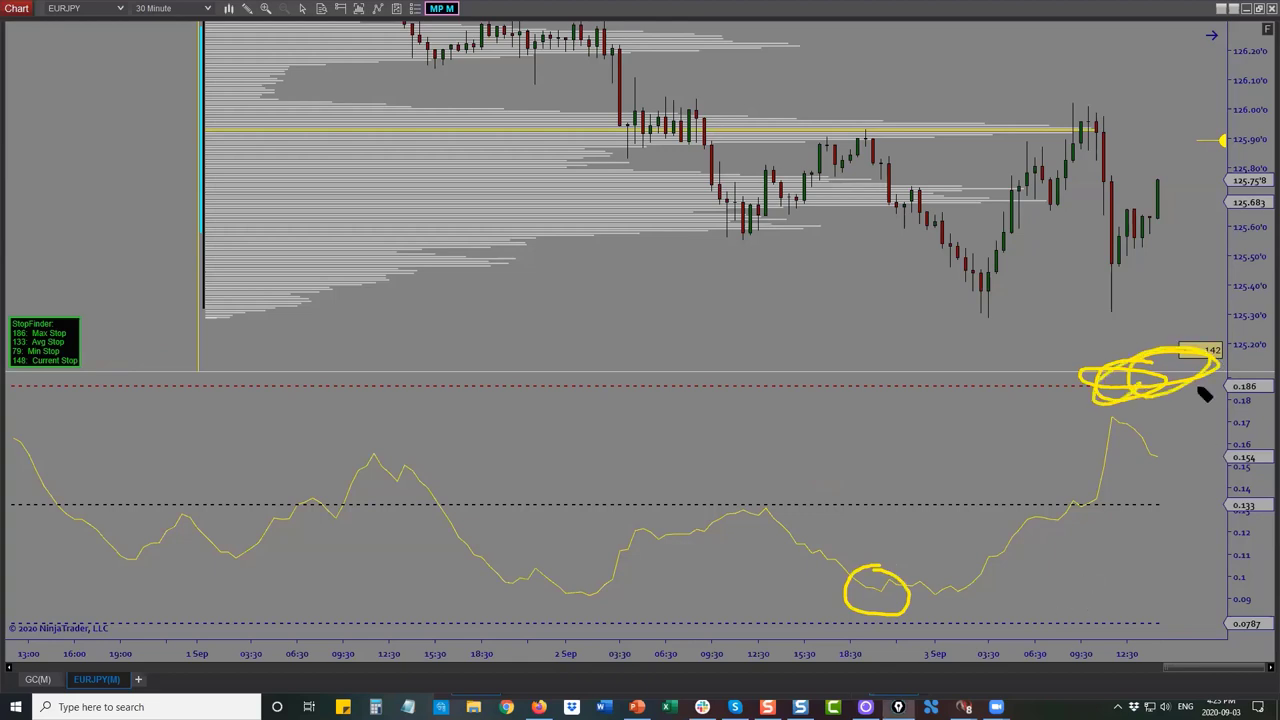
pyautogui.press('e')
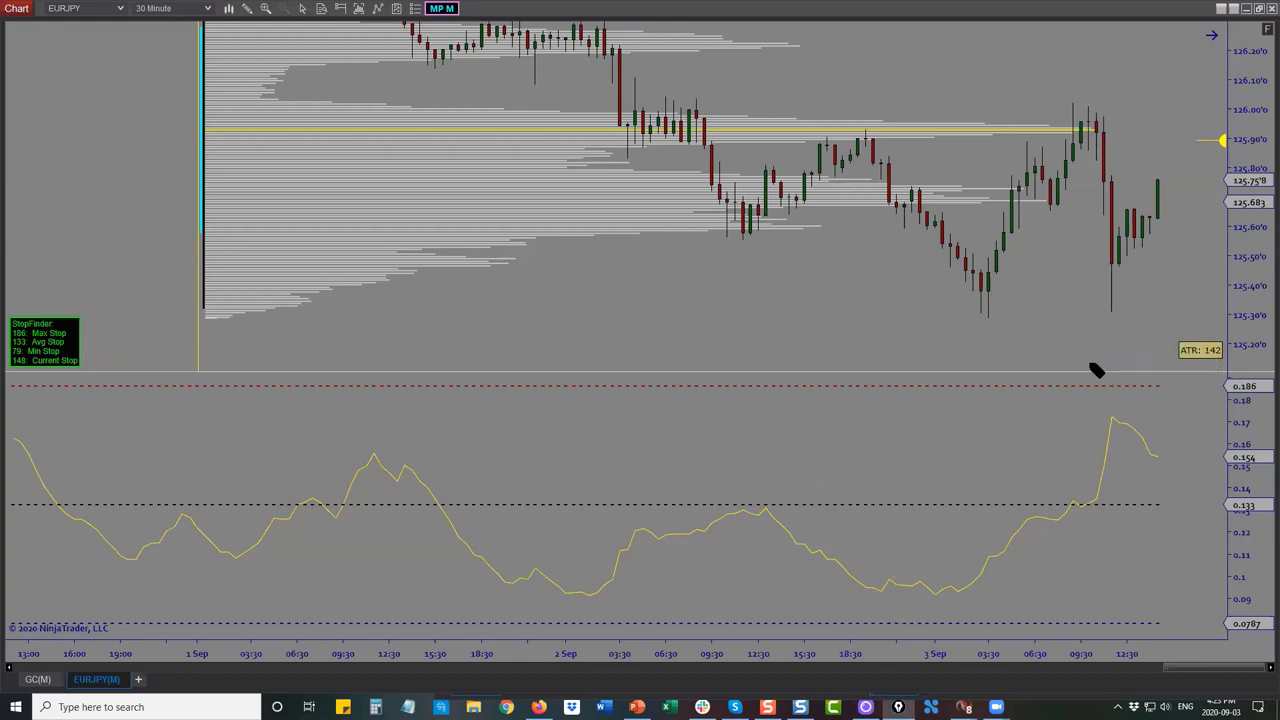
# Underline the StopFinder average line, circle the latest plotted value, letter the average and maximum lines "M", and clear the drawing
pyautogui.moveTo(1114, 505); pyautogui.dragTo(1172, 506)
pyautogui.moveTo(1160, 445)
pyautogui.mouseDown()
pyautogui.moveTo(1170, 455)
pyautogui.moveTo(1162, 446)
pyautogui.mouseUp()
pyautogui.moveTo(1180, 498)
pyautogui.mouseDown()
pyautogui.moveTo(1184, 514)
pyautogui.moveTo(1200, 513)
pyautogui.mouseUp()
pyautogui.moveTo(1177, 397)
pyautogui.mouseDown()
pyautogui.moveTo(1178, 375)
pyautogui.moveTo(1197, 396)
pyautogui.mouseUp()
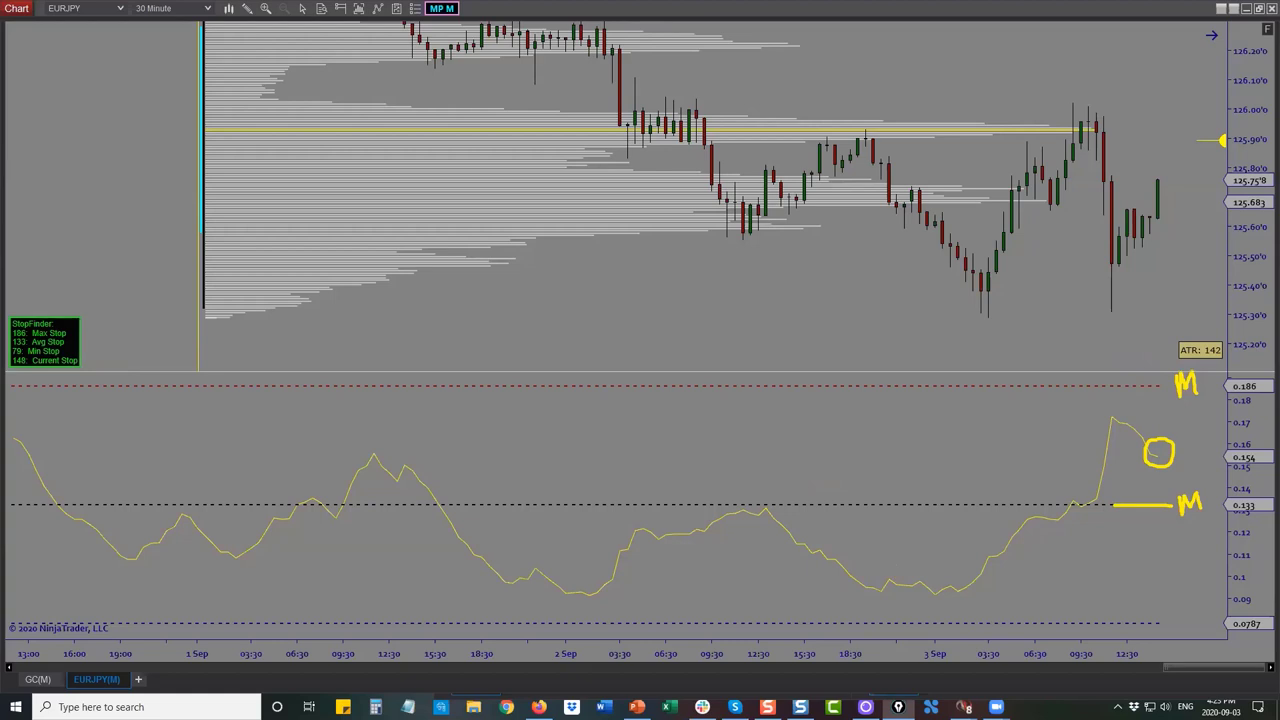
pyautogui.hotkey('ctrl', 'shift', '7')
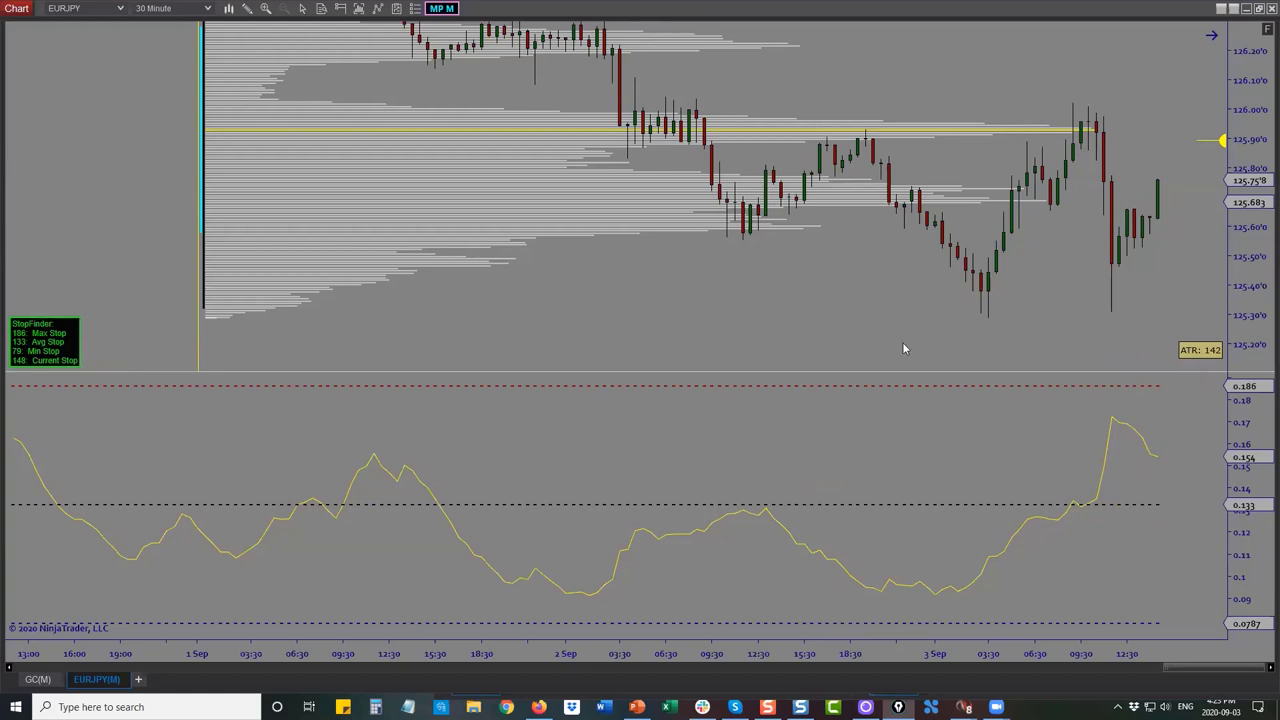
# Shrink the StopFinder panel and bring the late 2 Sep POC retest back to the chart's latest bar
pyautogui.moveTo(900, 369); pyautogui.dragTo(900, 552)
pyautogui.moveTo(903, 491); pyautogui.dragTo(1122, 506)
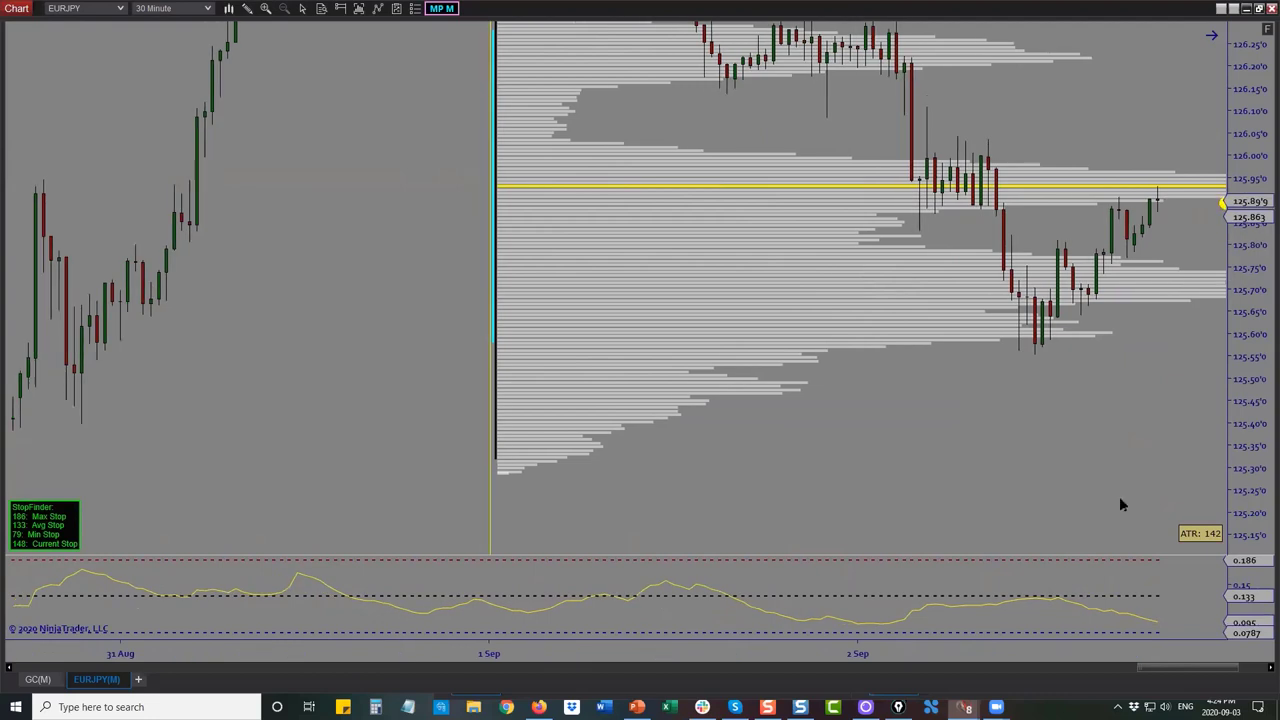
pyautogui.click(250, 14)
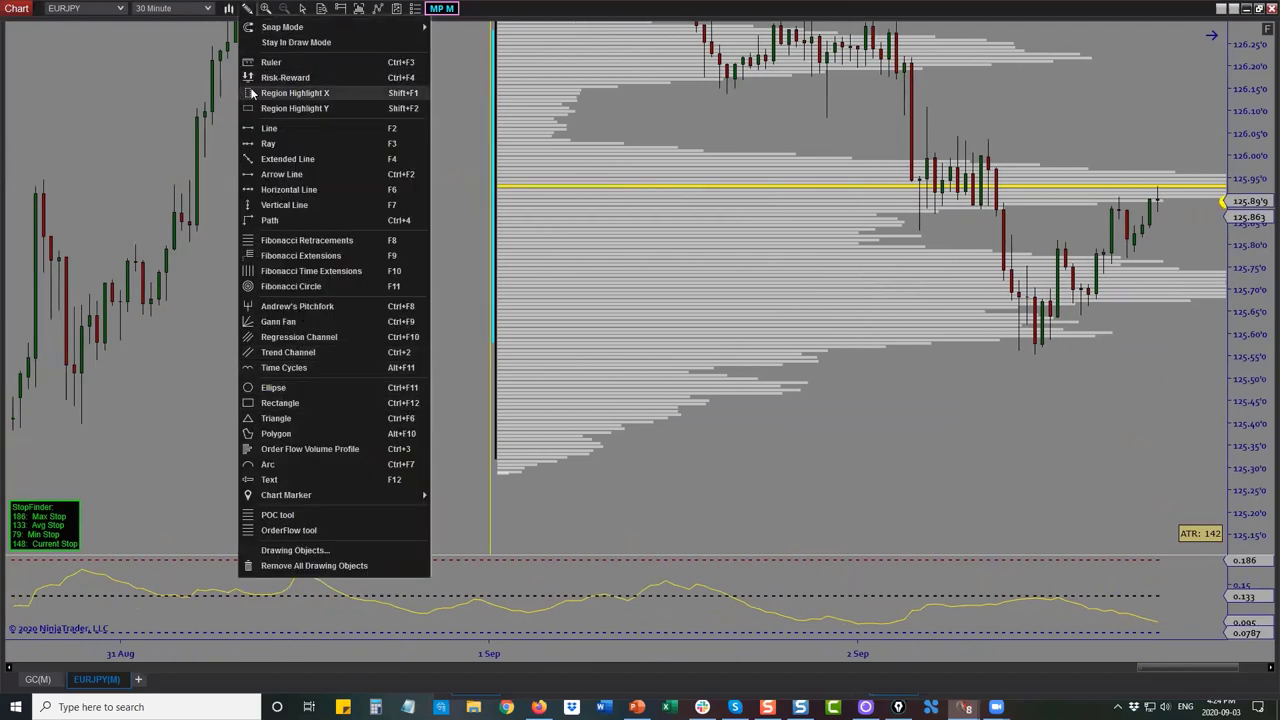
pyautogui.click(290, 95)
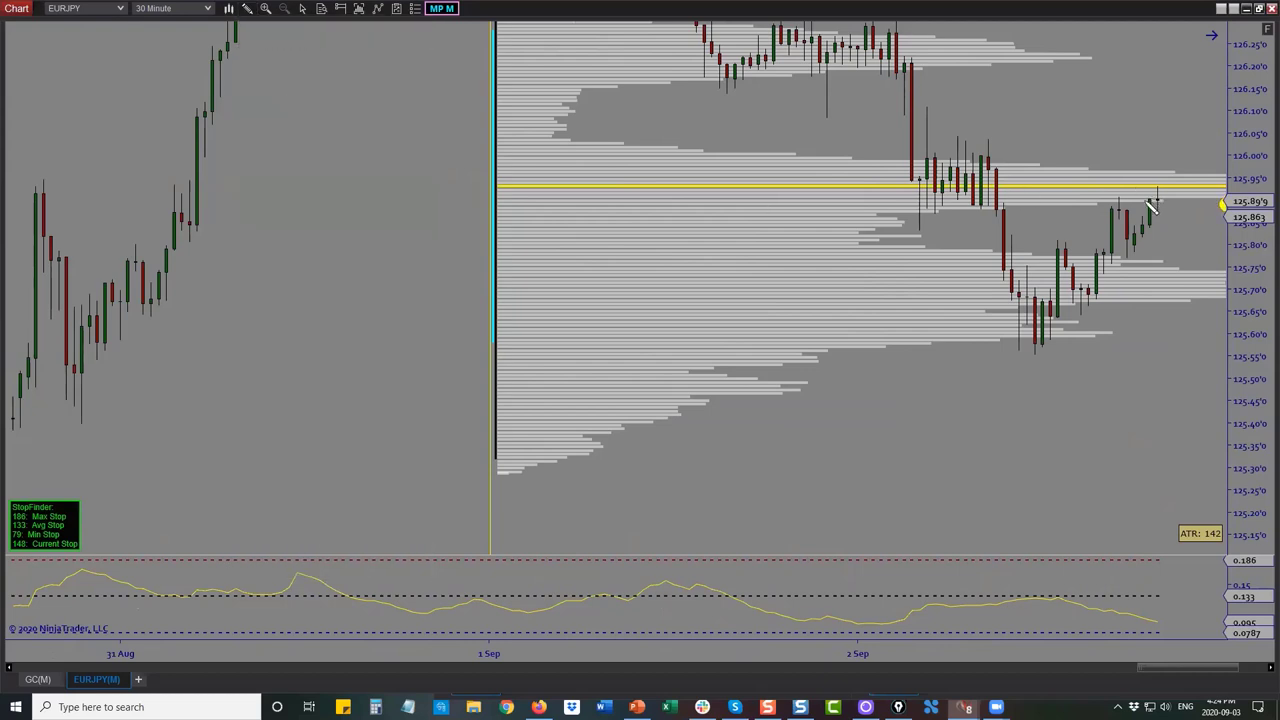
pyautogui.click(1143, 200)
pyautogui.press('Escape')
# Draw a Ruler upward from the late 2 Sep POC retest near 125.90 and place its label above the bars
pyautogui.click(250, 10)
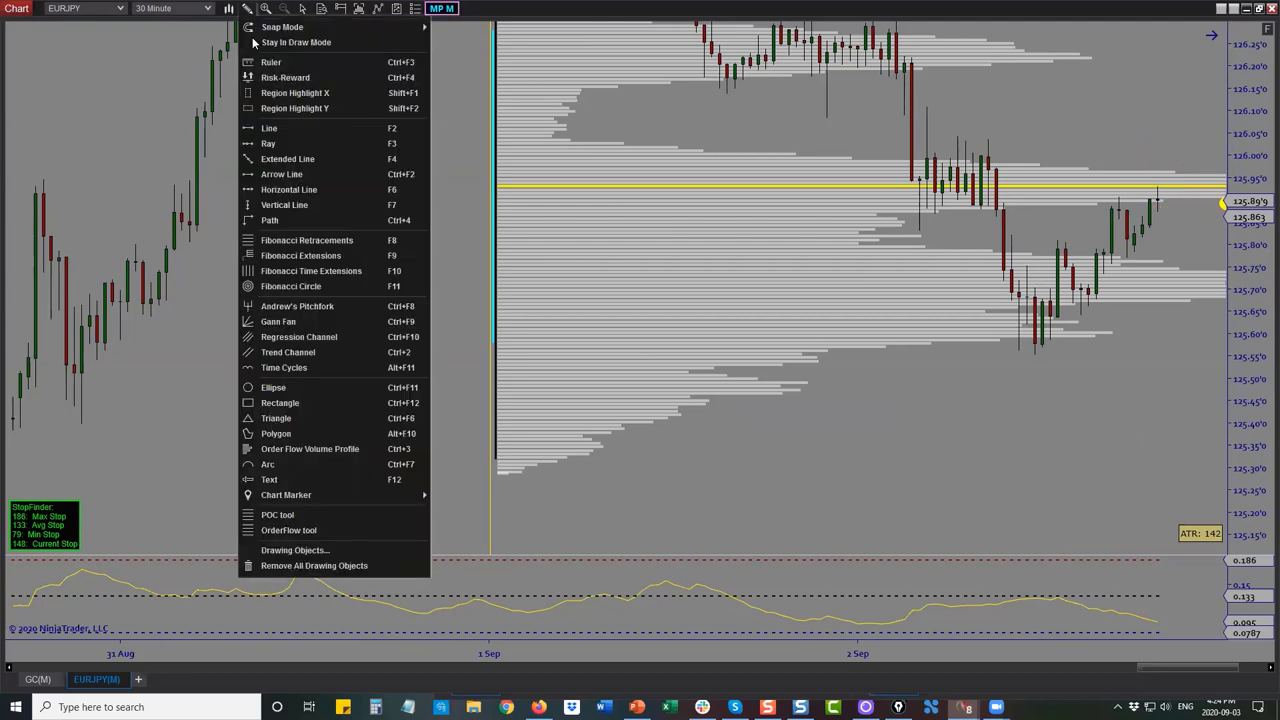
pyautogui.click(262, 62)
pyautogui.click(1143, 201)
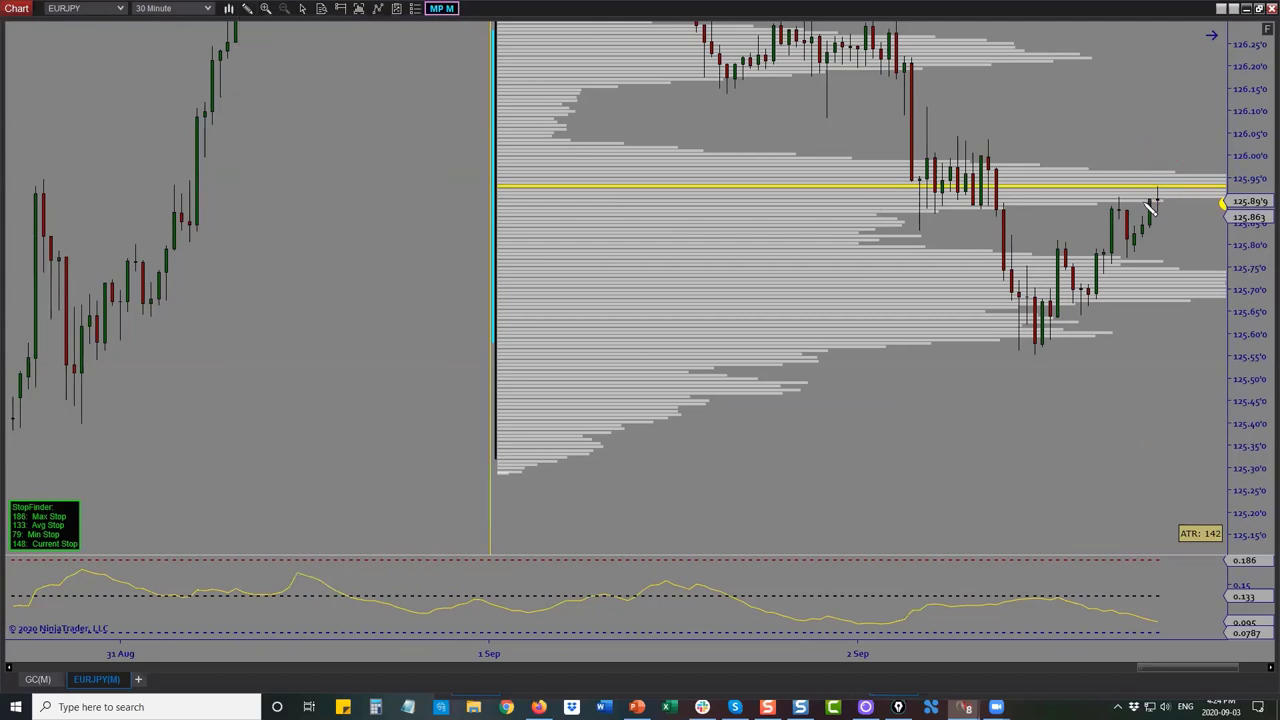
pyautogui.click(1142, 141)
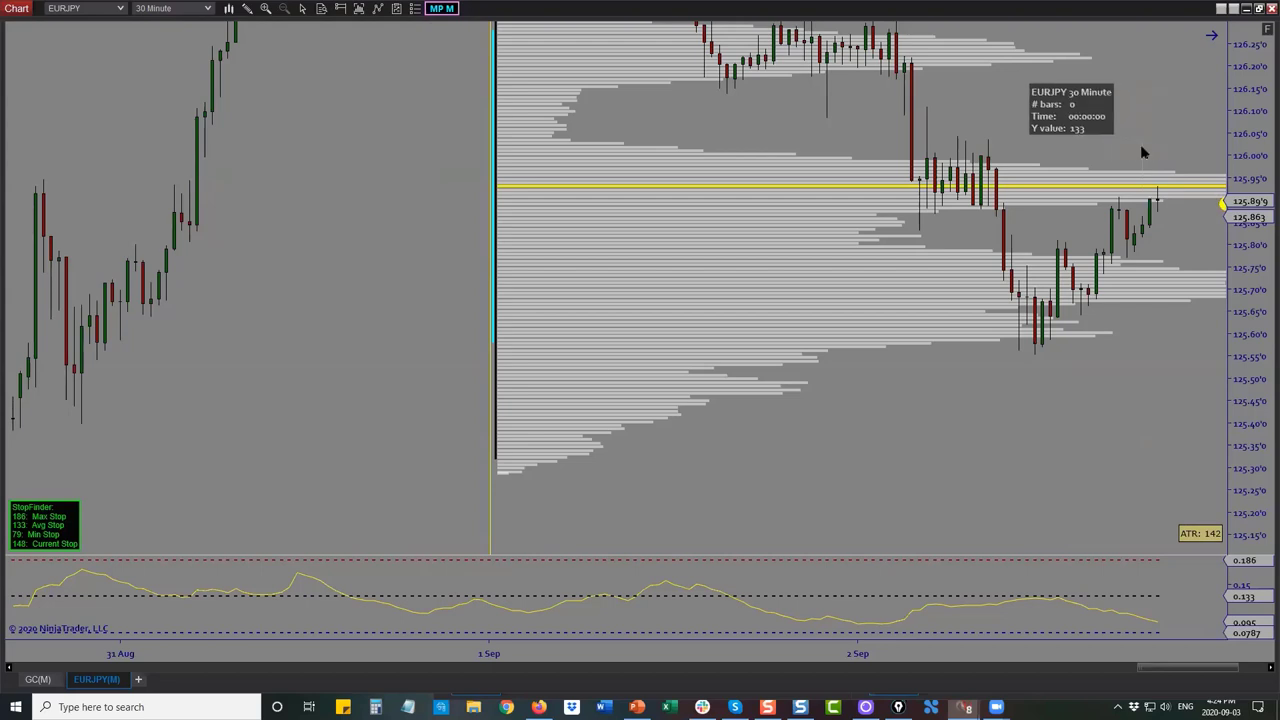
pyautogui.moveTo(1262, 246); pyautogui.dragTo(1250, 200)
pyautogui.click(1142, 112)
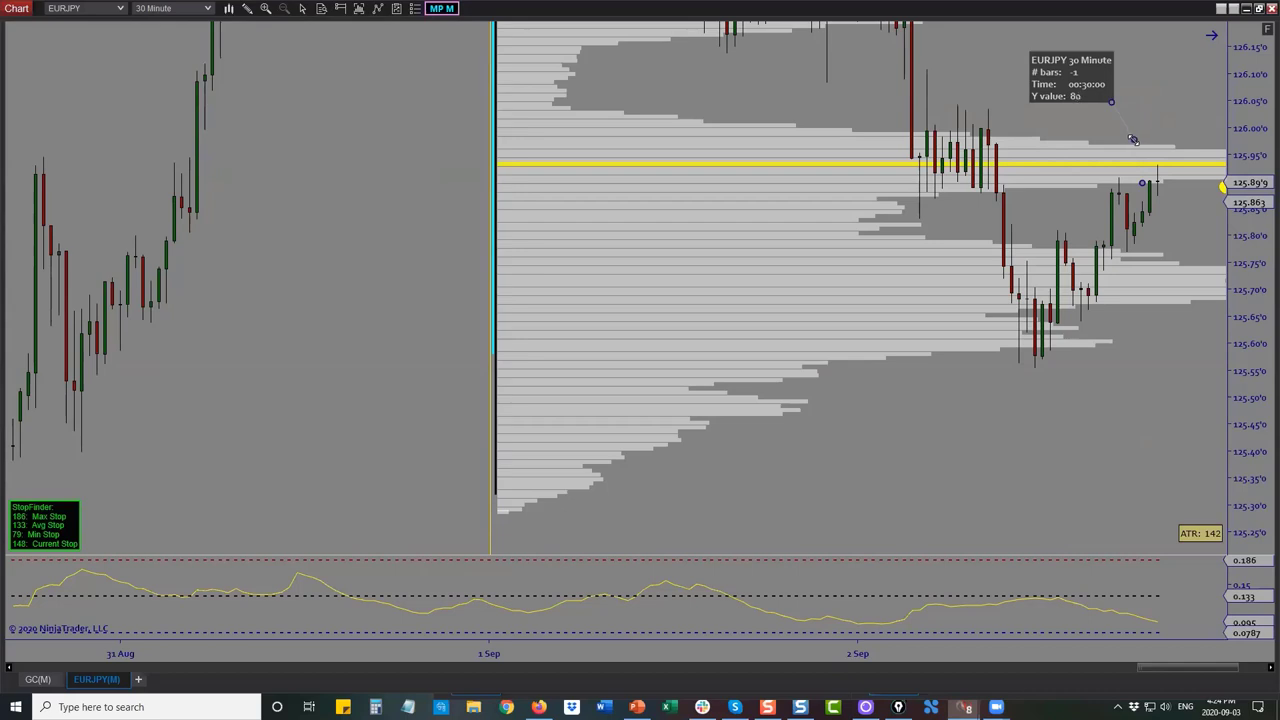
# Adjust both ruler ends onto the same bar so it spans about 83 vertically, reaching about 126.00
pyautogui.moveTo(1135, 138); pyautogui.dragTo(1146, 138)
pyautogui.moveTo(1260, 228); pyautogui.dragTo(1260, 263)
pyautogui.moveTo(1141, 244); pyautogui.dragTo(1150, 223)
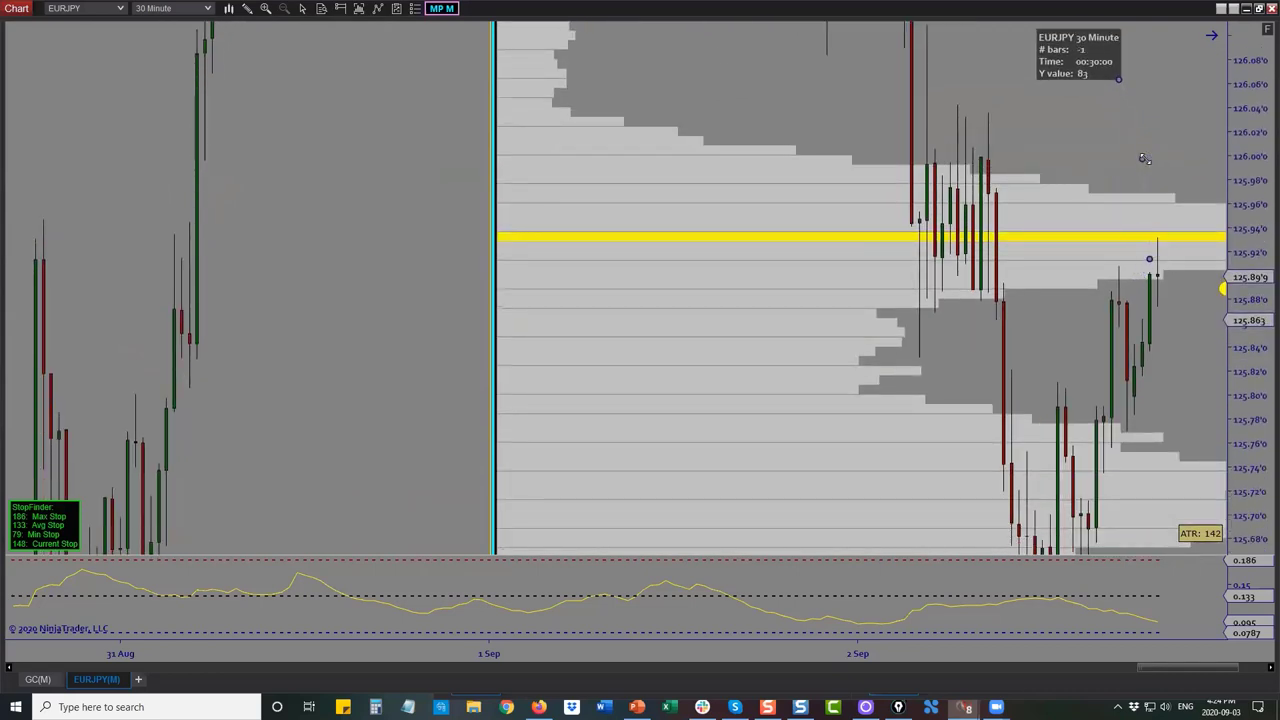
pyautogui.moveTo(1247, 126); pyautogui.dragTo(1256, 245)
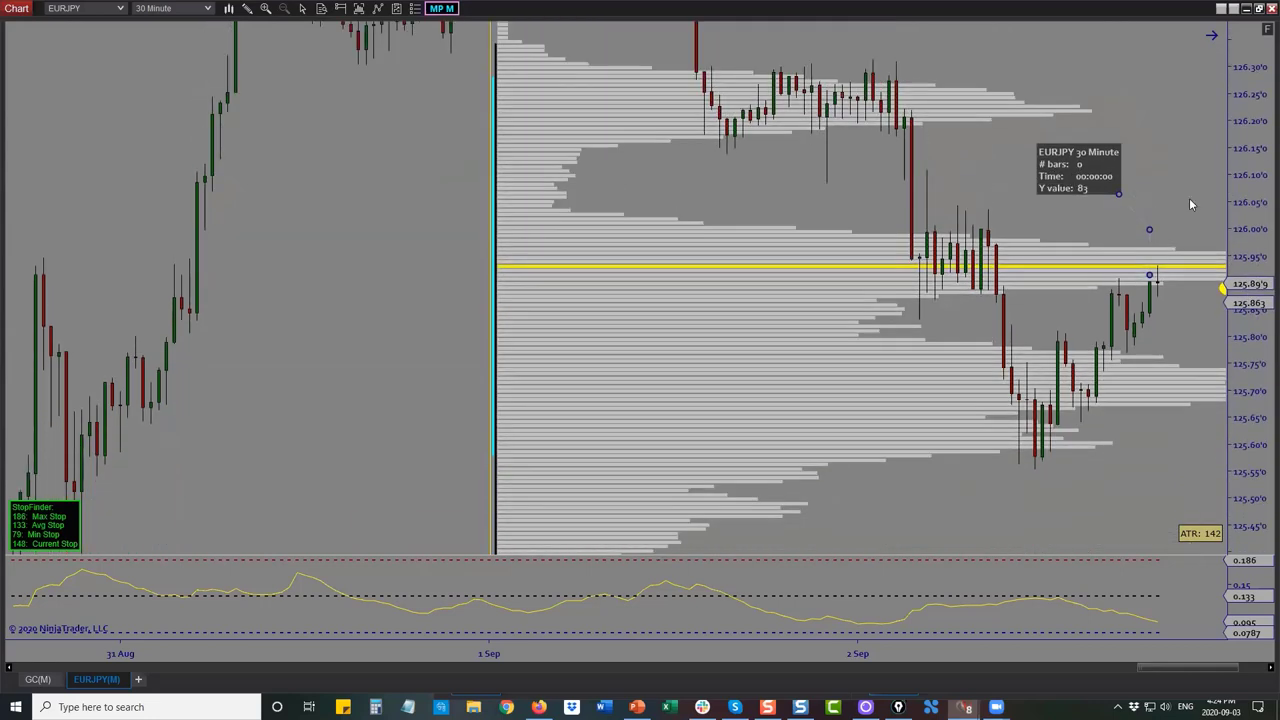
# Draw a Risk-Reward at the POC retest with entry about 125.906, stop about 126.003 and target about 125.811, and widen its lines
pyautogui.click(248, 9)
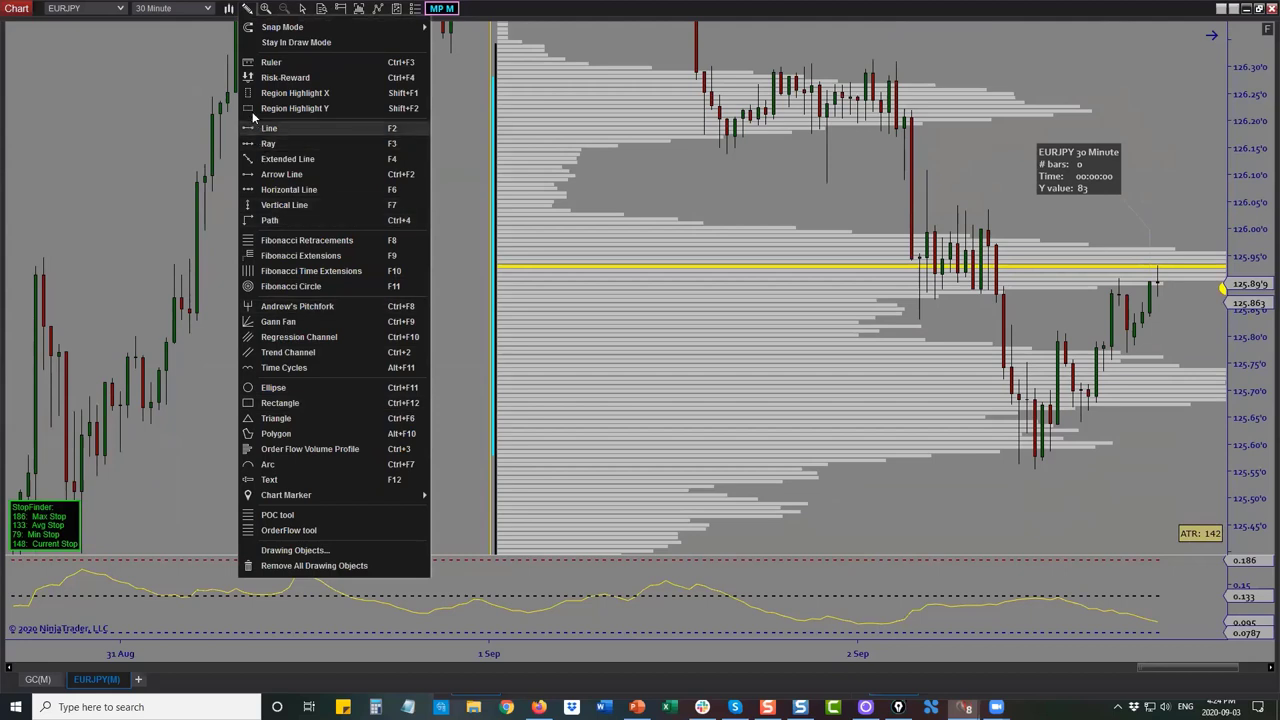
pyautogui.click(262, 78)
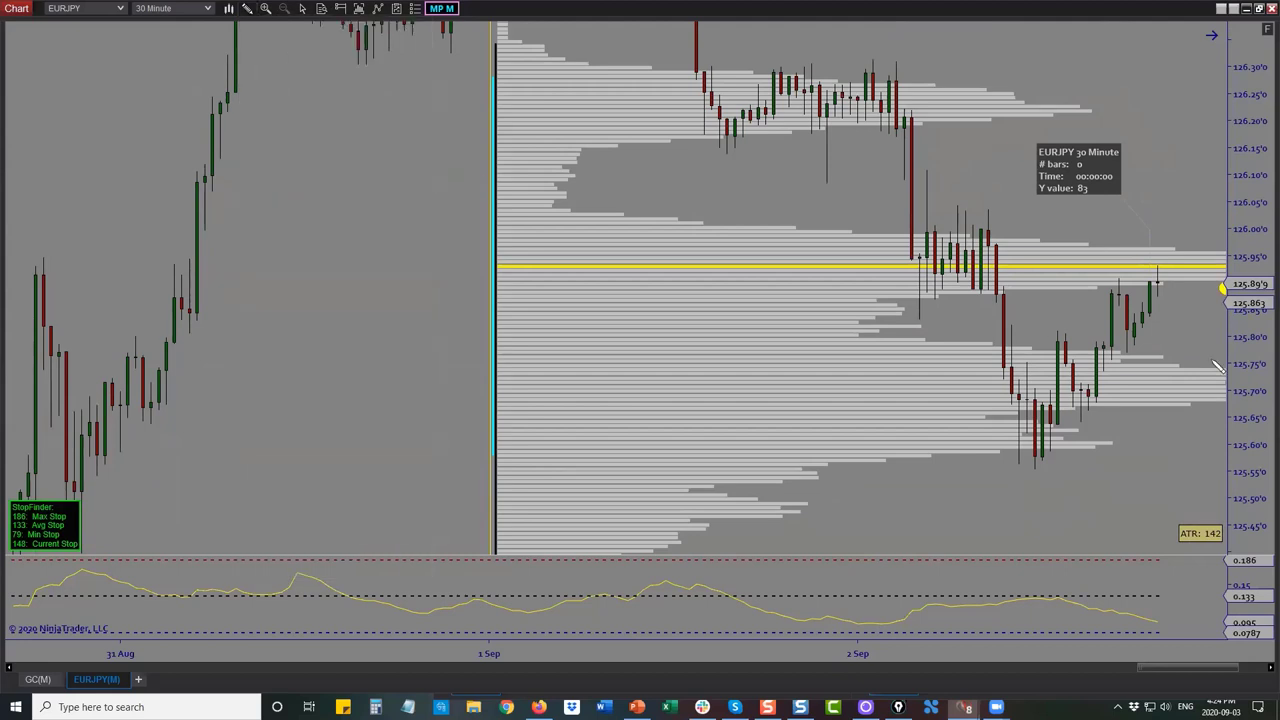
pyautogui.click(1149, 278)
pyautogui.click(1160, 229)
pyautogui.click(1150, 327)
pyautogui.moveTo(1152, 278); pyautogui.dragTo(1196, 278)
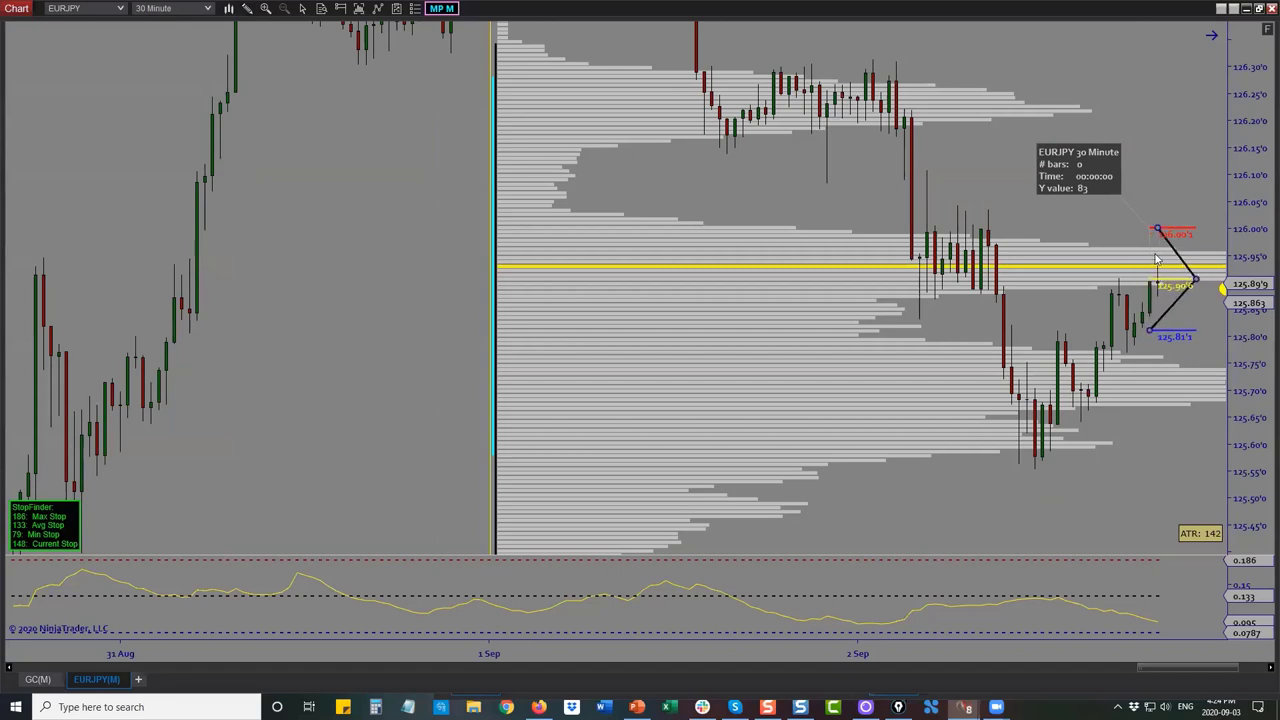
# Advance the chart to the 21:30 bar on 2 Sep and delete the Risk-Reward drawing
pyautogui.press('Right')
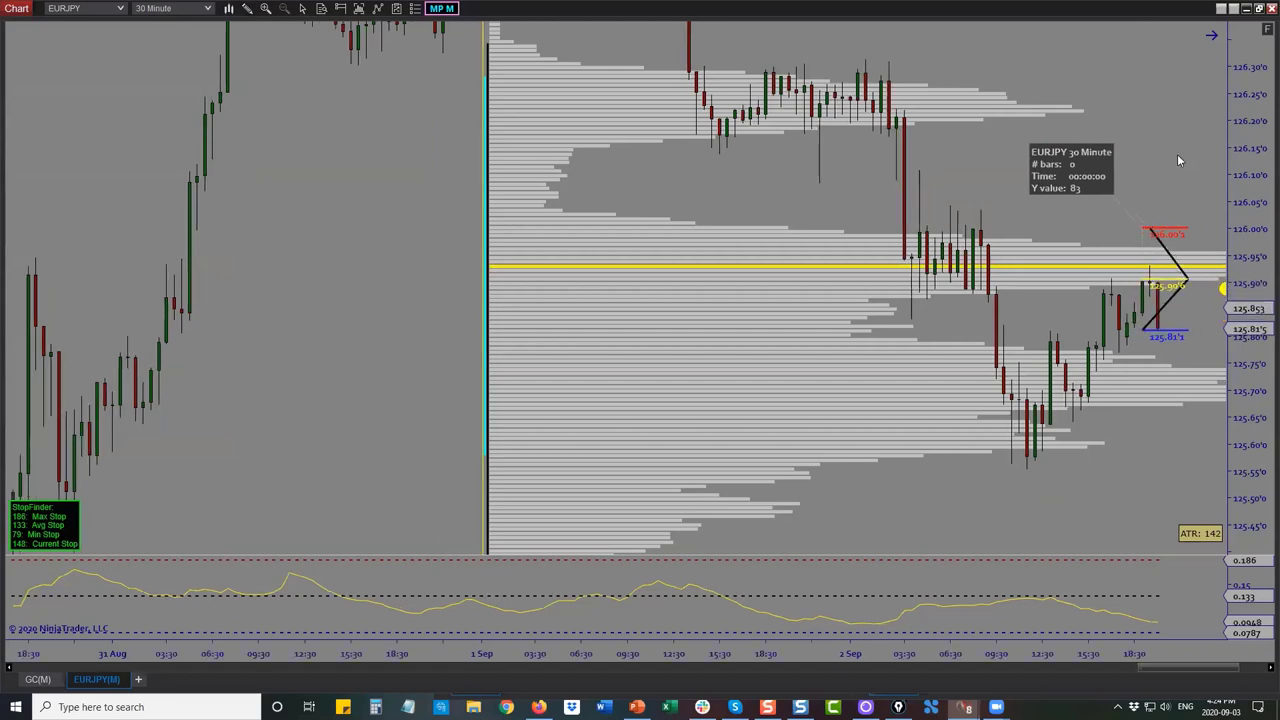
pyautogui.moveTo(1177, 160)
pyautogui.mouseDown()
pyautogui.moveTo(1116, 175)
pyautogui.moveTo(1154, 173)
pyautogui.mouseUp()
pyautogui.click(1147, 286)
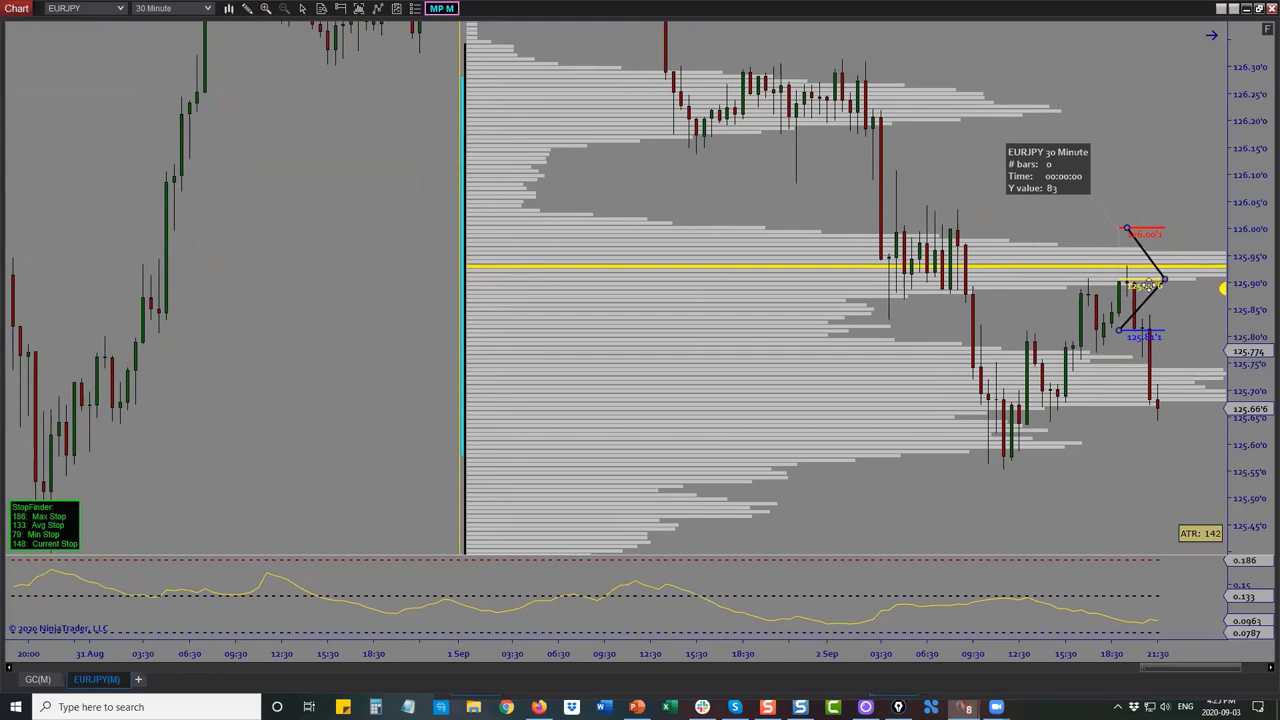
pyautogui.press('Delete')
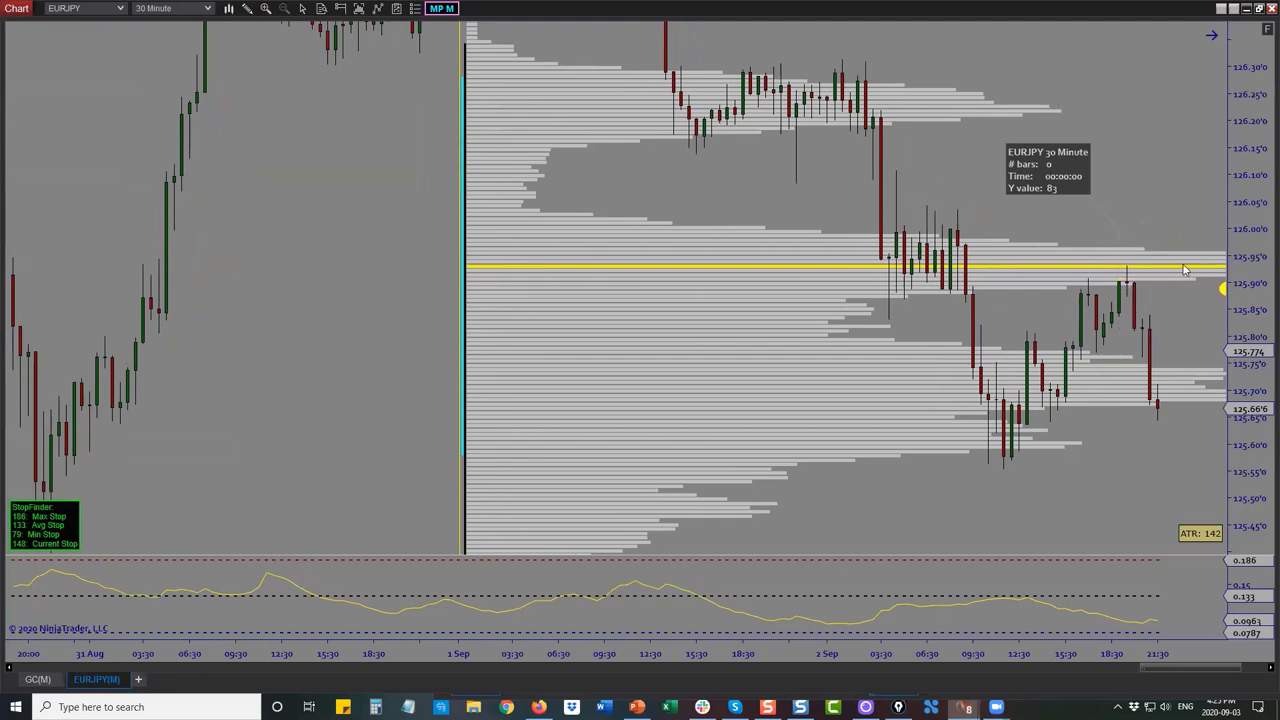
# Circle the POC retest high and the drop into the nodes around 125.68 to 125.75, and clear the marks
pyautogui.moveTo(1124, 244)
pyautogui.mouseDown()
pyautogui.moveTo(1107, 285)
pyautogui.moveTo(1120, 252)
pyautogui.mouseUp()
pyautogui.moveTo(1142, 364)
pyautogui.mouseDown()
pyautogui.moveTo(1166, 366)
pyautogui.moveTo(1130, 362)
pyautogui.moveTo(1170, 368)
pyautogui.mouseUp()
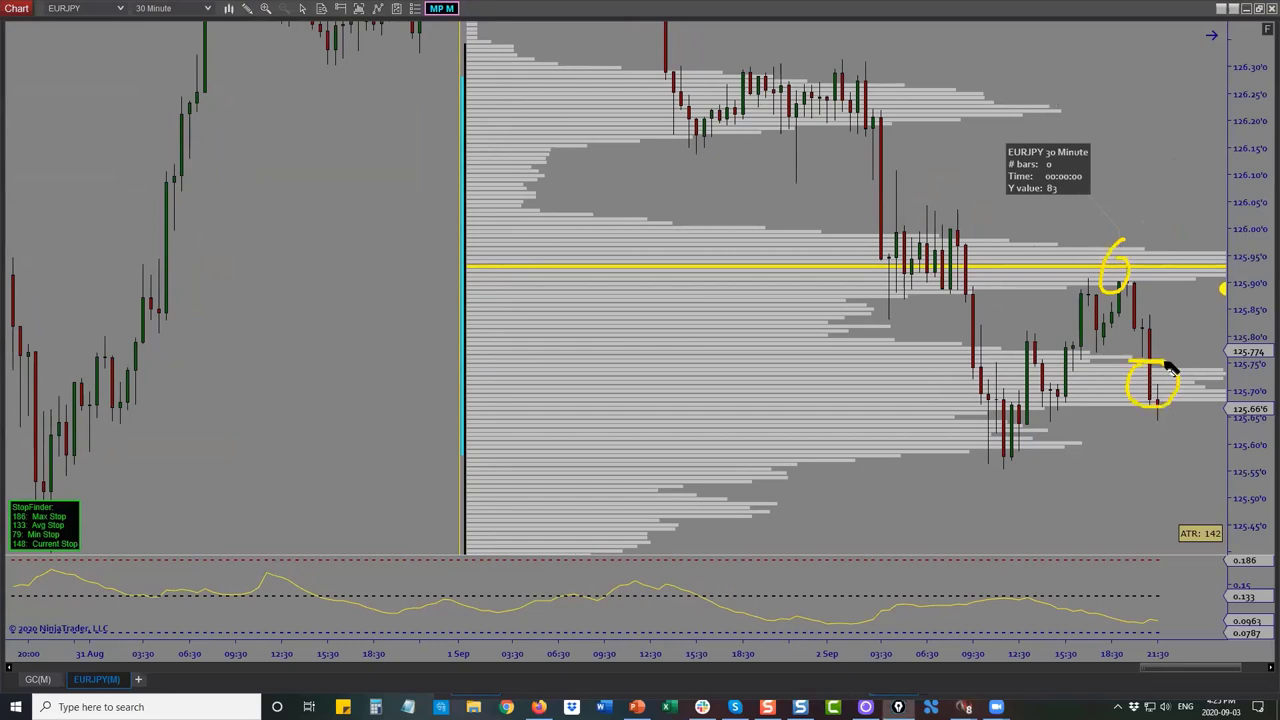
pyautogui.press('Escape')
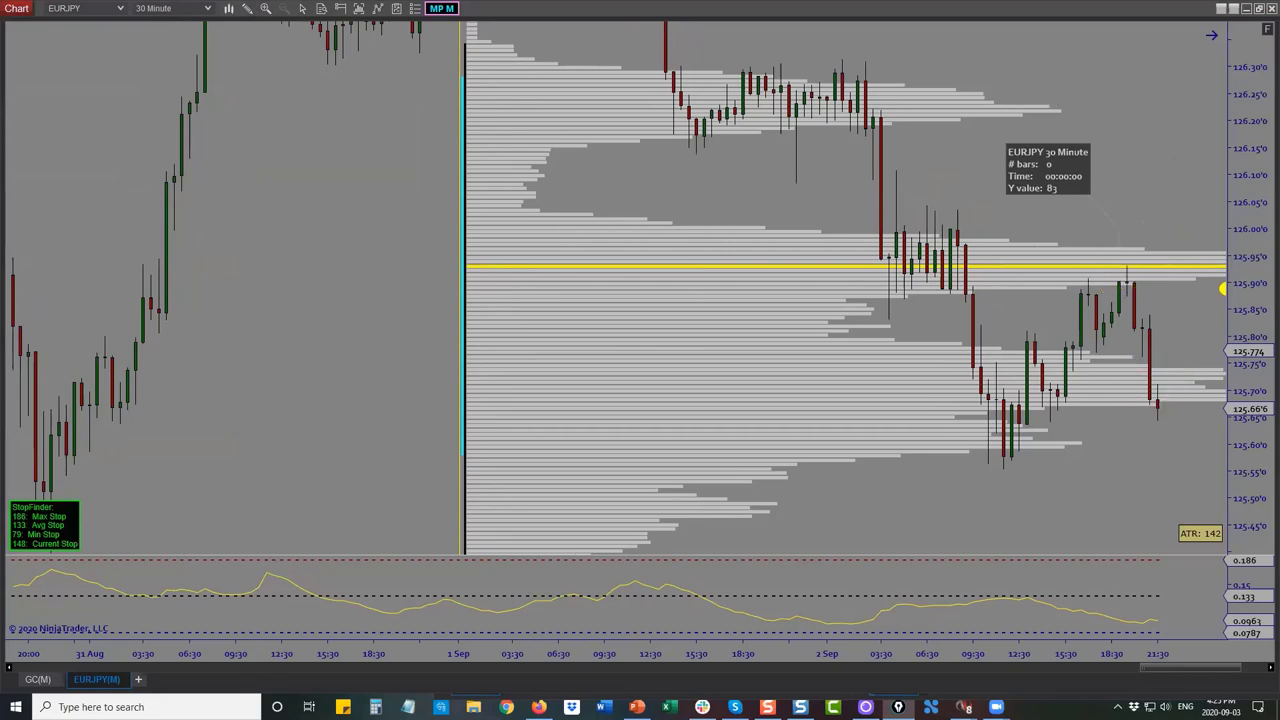
# Advance the chart to the 05:00 bar on 3 Sep and move the ruler there, starting at the node near 125.69
pyautogui.moveTo(1145, 250); pyautogui.dragTo(1017, 120)
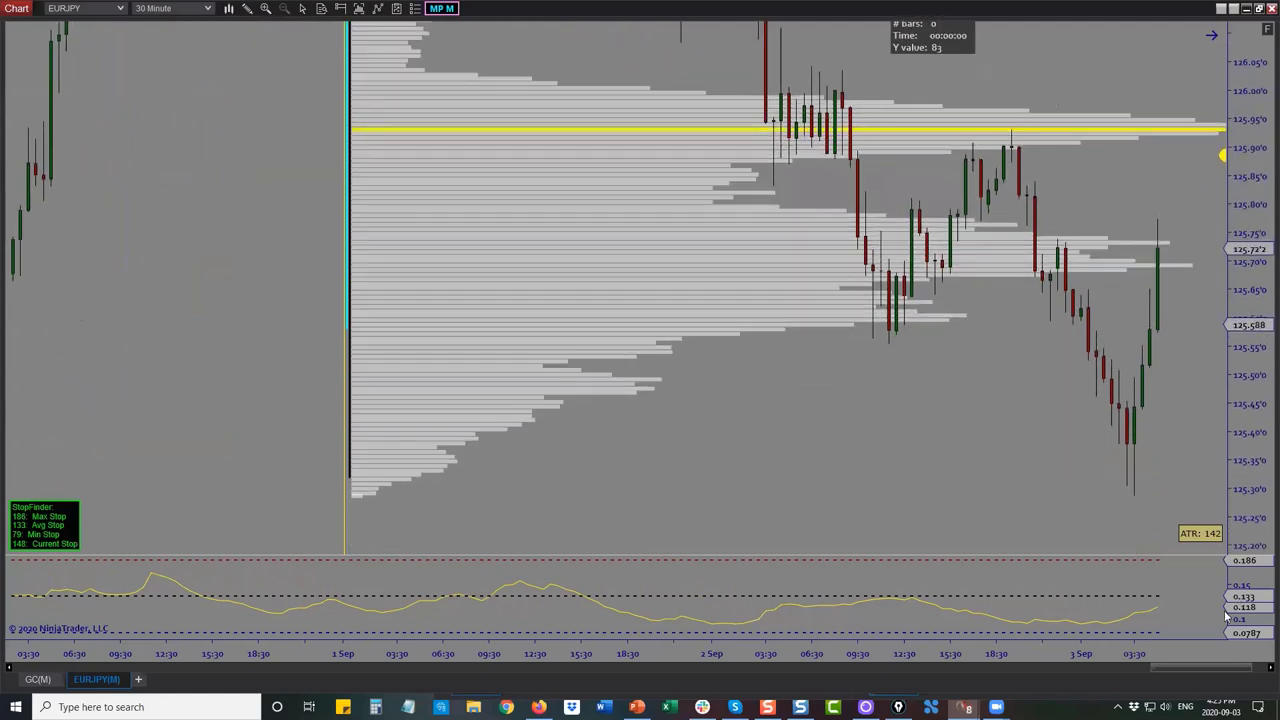
pyautogui.click(1007, 105)
pyautogui.moveTo(1006, 106)
pyautogui.mouseDown()
pyautogui.moveTo(1151, 206)
pyautogui.moveTo(1160, 228)
pyautogui.mouseUp()
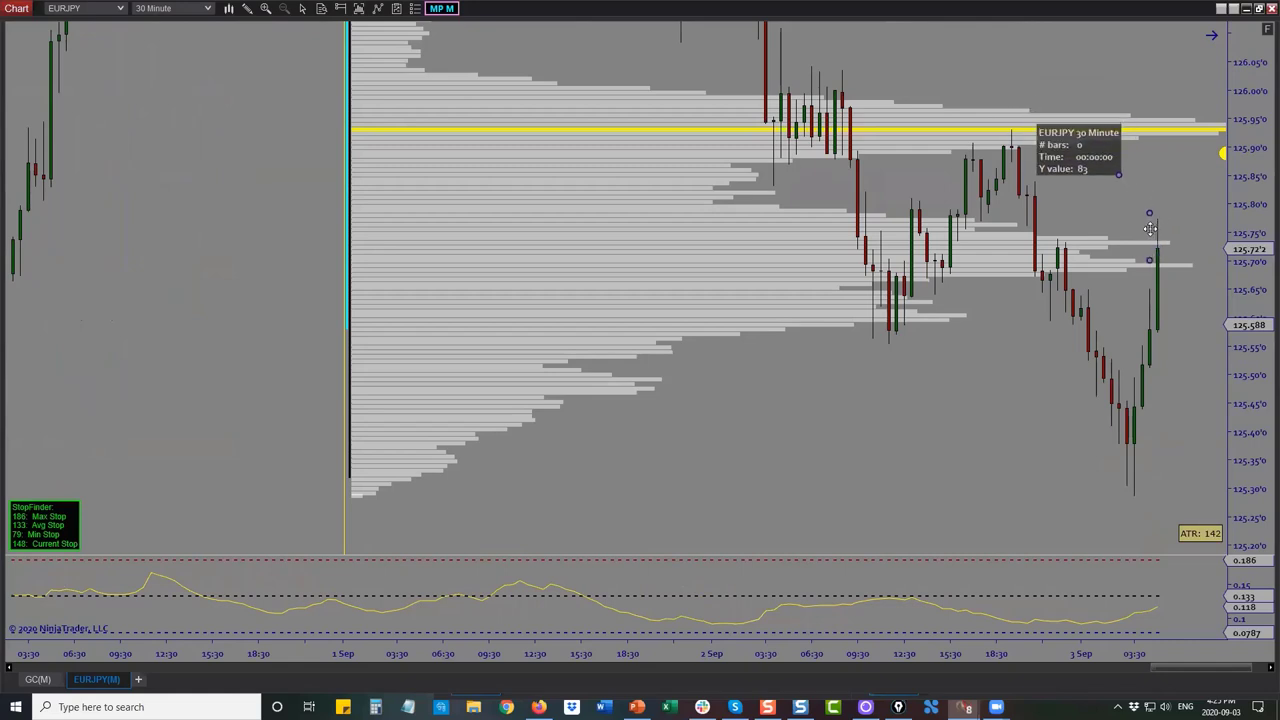
pyautogui.moveTo(1250, 287); pyautogui.dragTo(1149, 244)
pyautogui.moveTo(1149, 143); pyautogui.dragTo(1149, 146)
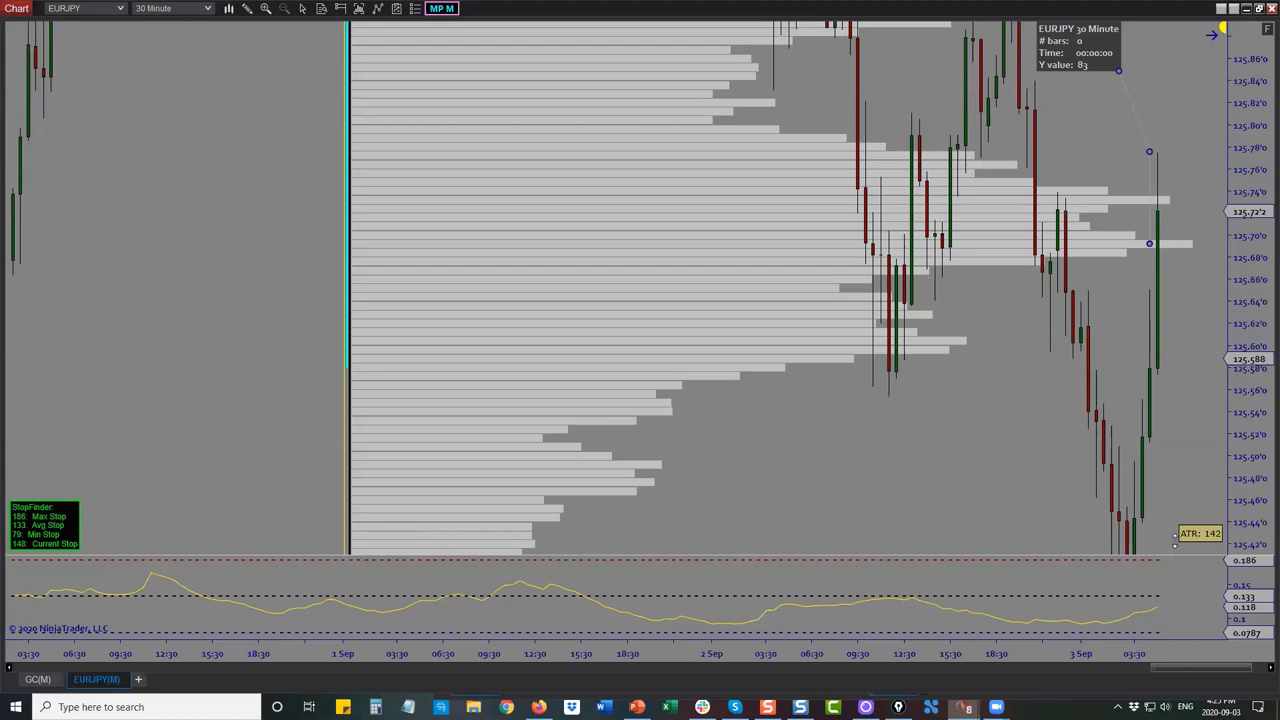
# Enlarge the StopFinder panel and stretch the ruler upward to span about 110, reaching about 125.80
pyautogui.moveTo(1178, 555); pyautogui.dragTo(1182, 460)
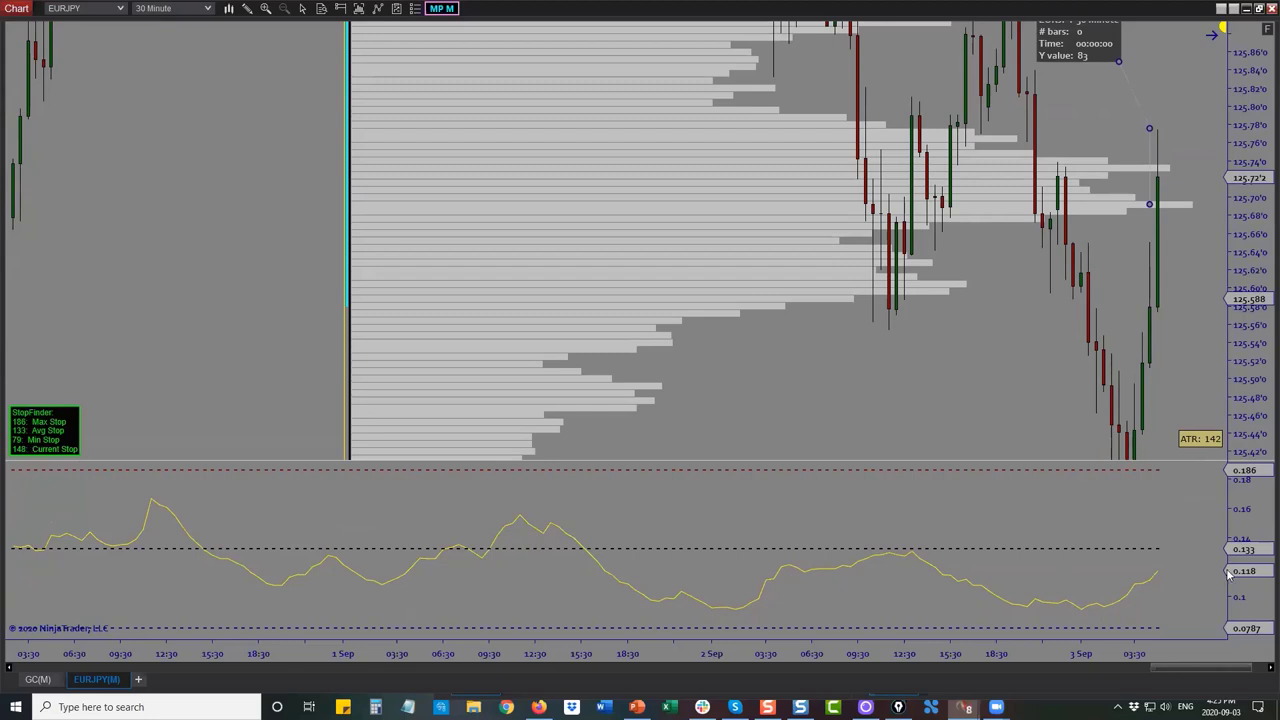
pyautogui.moveTo(1150, 128); pyautogui.dragTo(1149, 104)
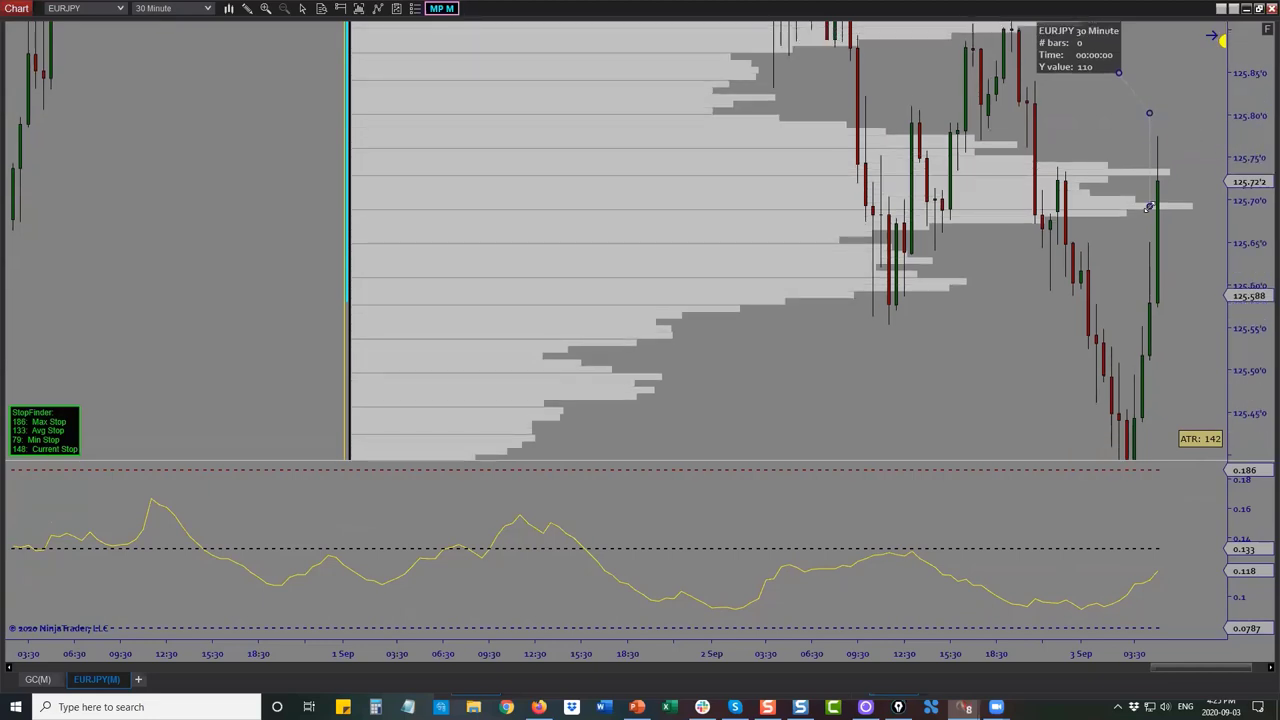
# Draw a Risk-Reward at the 3 Sep node with entry about 125.688, stop about 125.80 and target about 125.576, and widen its lines
pyautogui.click(247, 8)
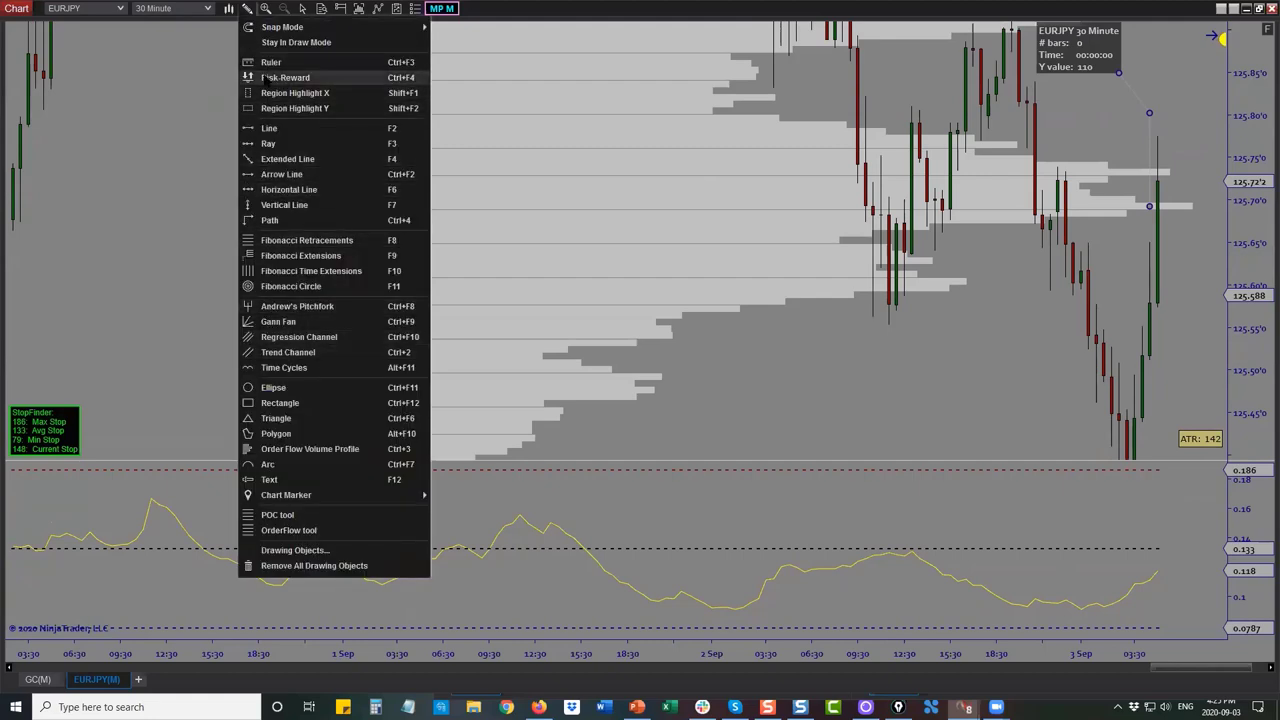
pyautogui.click(264, 77)
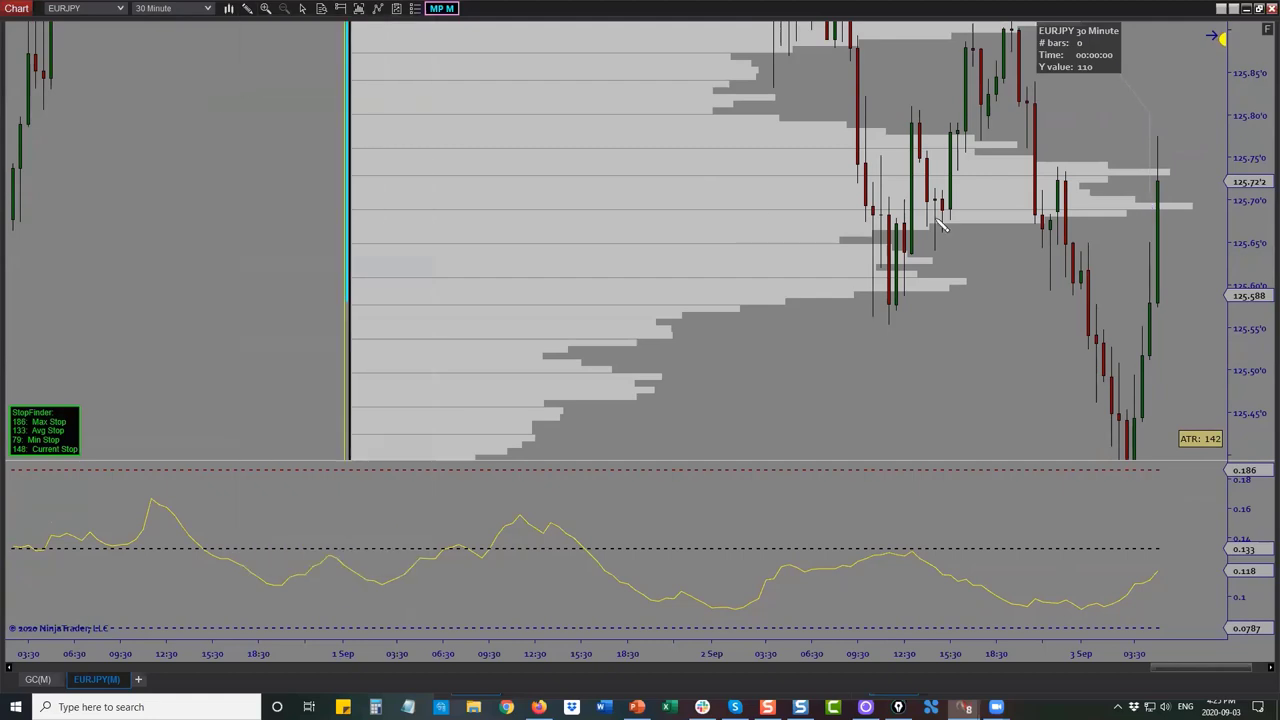
pyautogui.click(1155, 213)
pyautogui.click(1150, 120)
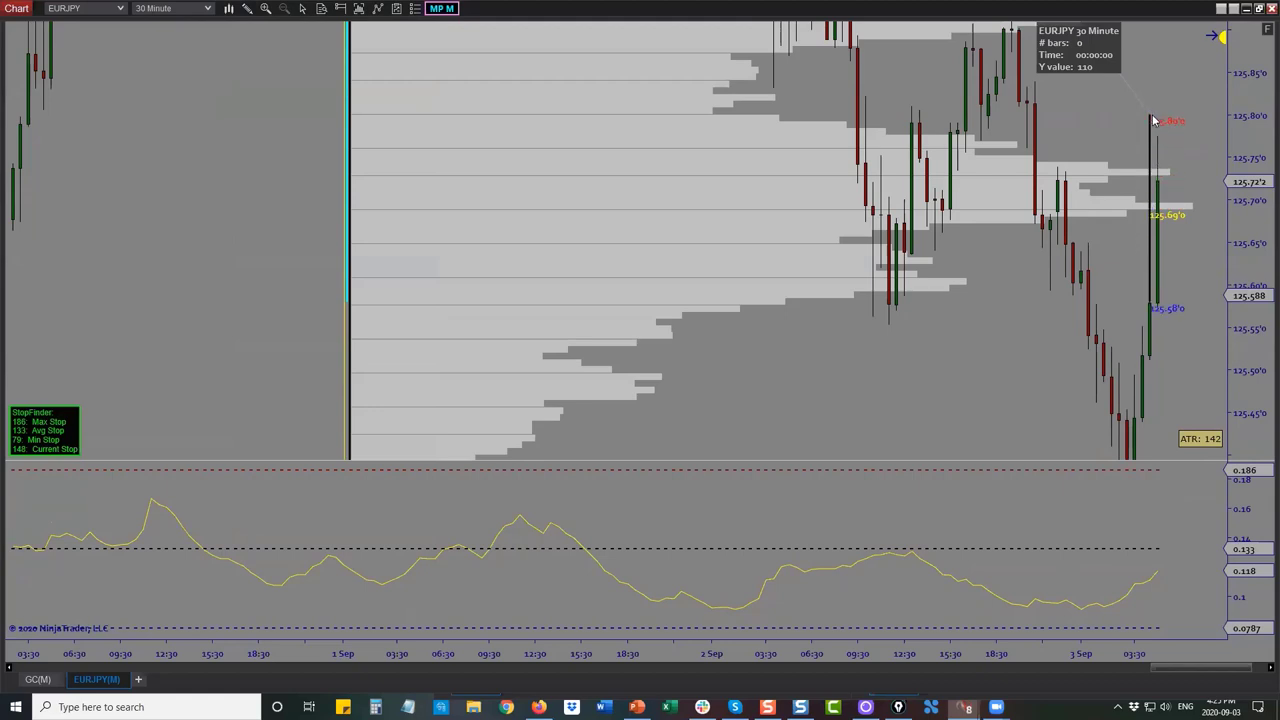
pyautogui.click(1145, 302)
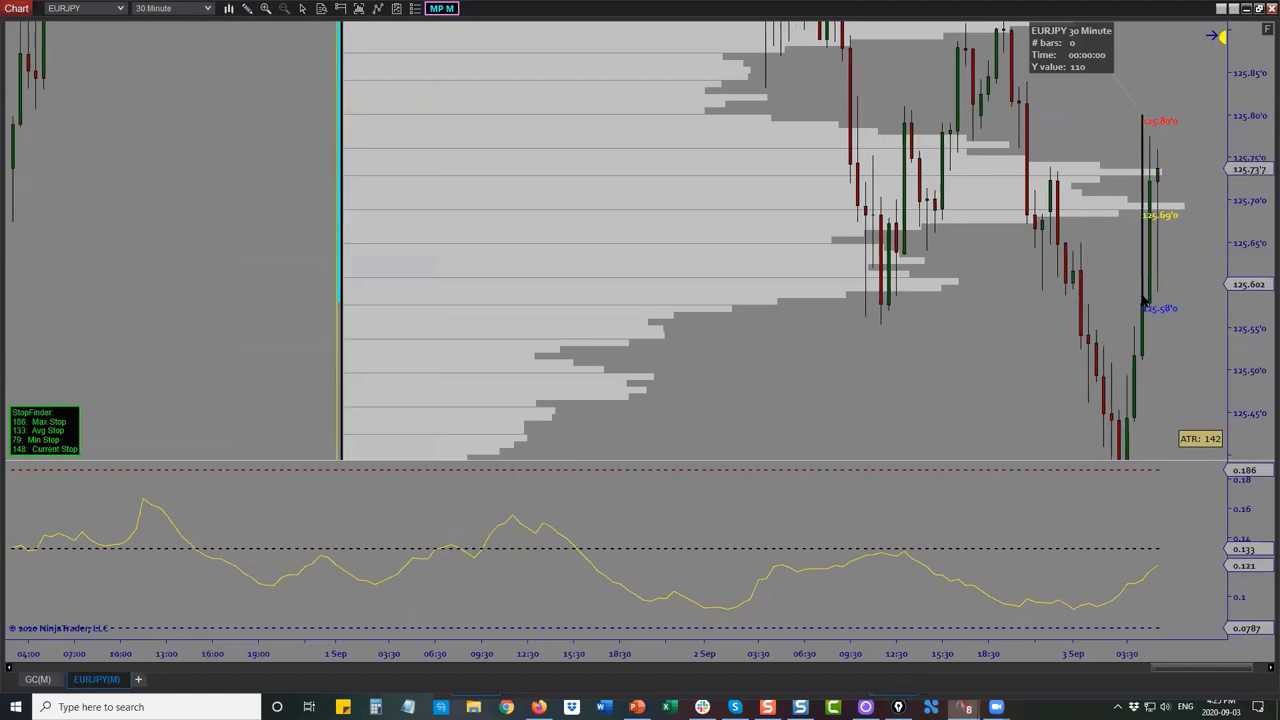
pyautogui.moveTo(1142, 212); pyautogui.dragTo(1211, 210)
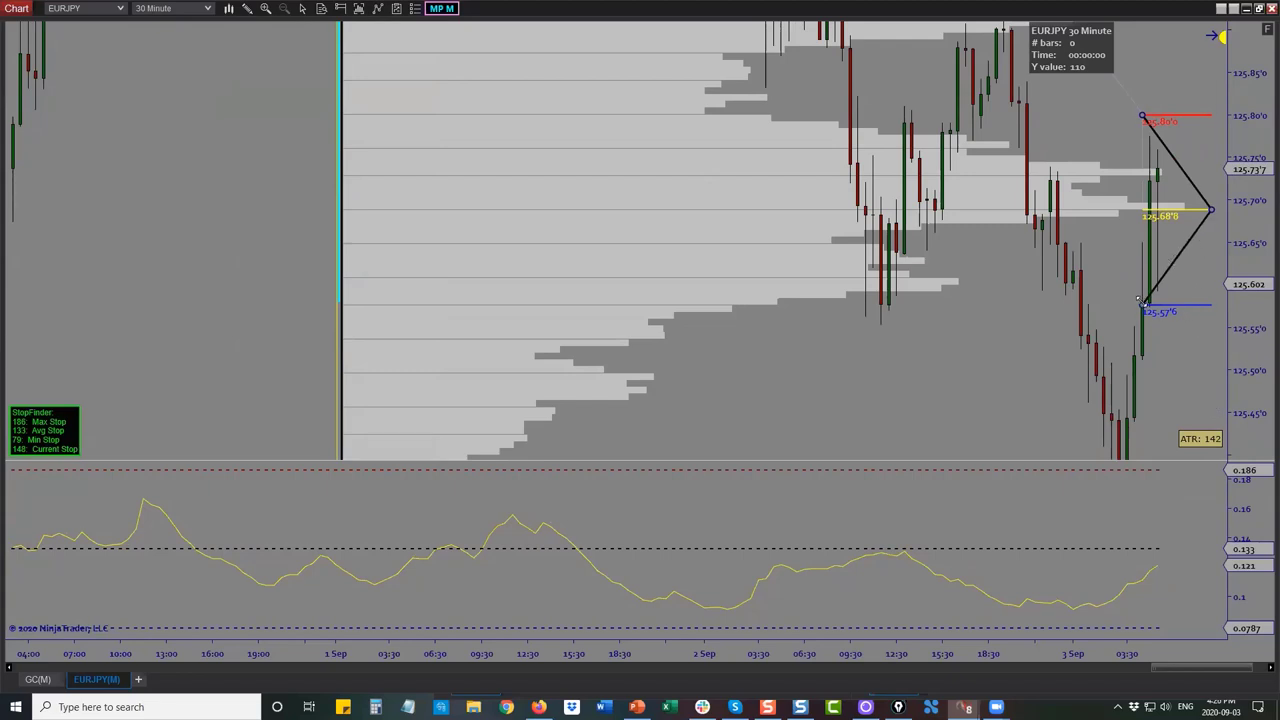
# Resize the Risk-Reward to a stop about 125.793 and target about 125.583, underline levels below the entry, and clear the marks
pyautogui.moveTo(1140, 302); pyautogui.dragTo(1142, 296)
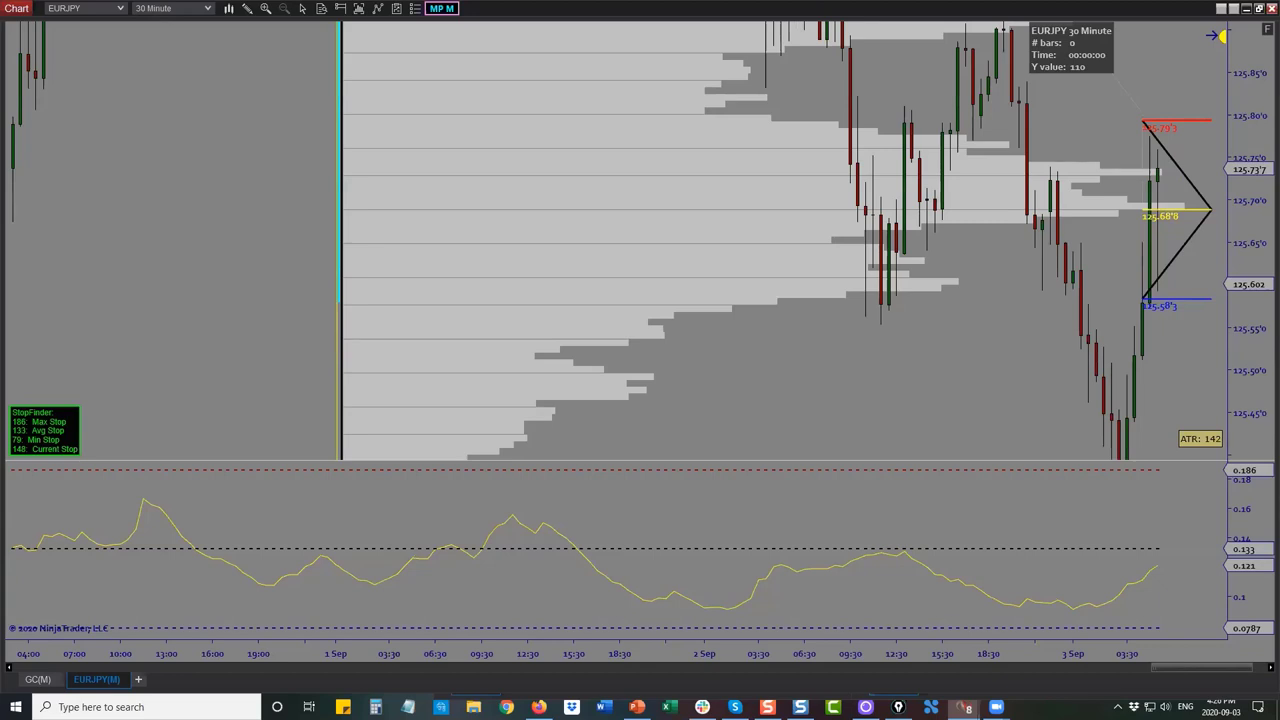
pyautogui.hotkey('ctrl', 'shift', '3')
pyautogui.moveTo(1142, 251); pyautogui.dragTo(1201, 251)
pyautogui.moveTo(1142, 301); pyautogui.dragTo(1214, 301)
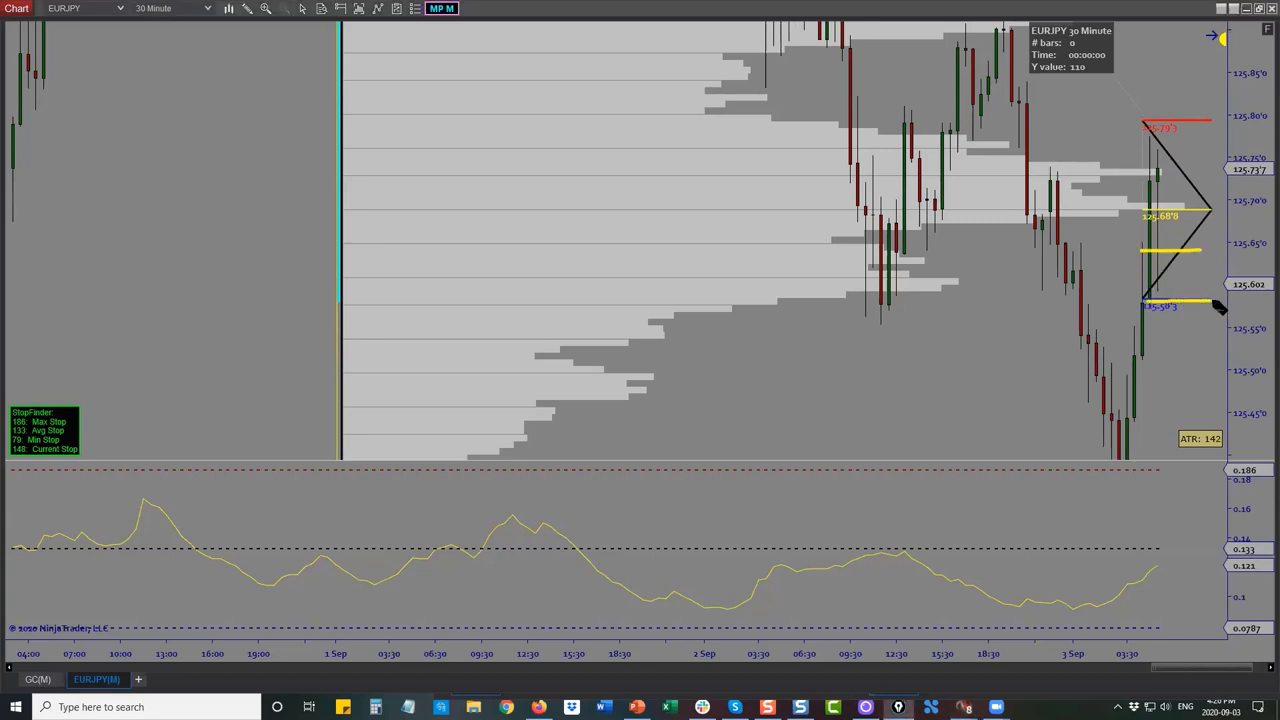
pyautogui.moveTo(1152, 351); pyautogui.dragTo(1230, 352)
pyautogui.hotkey('ctrl', 'shift', '7')
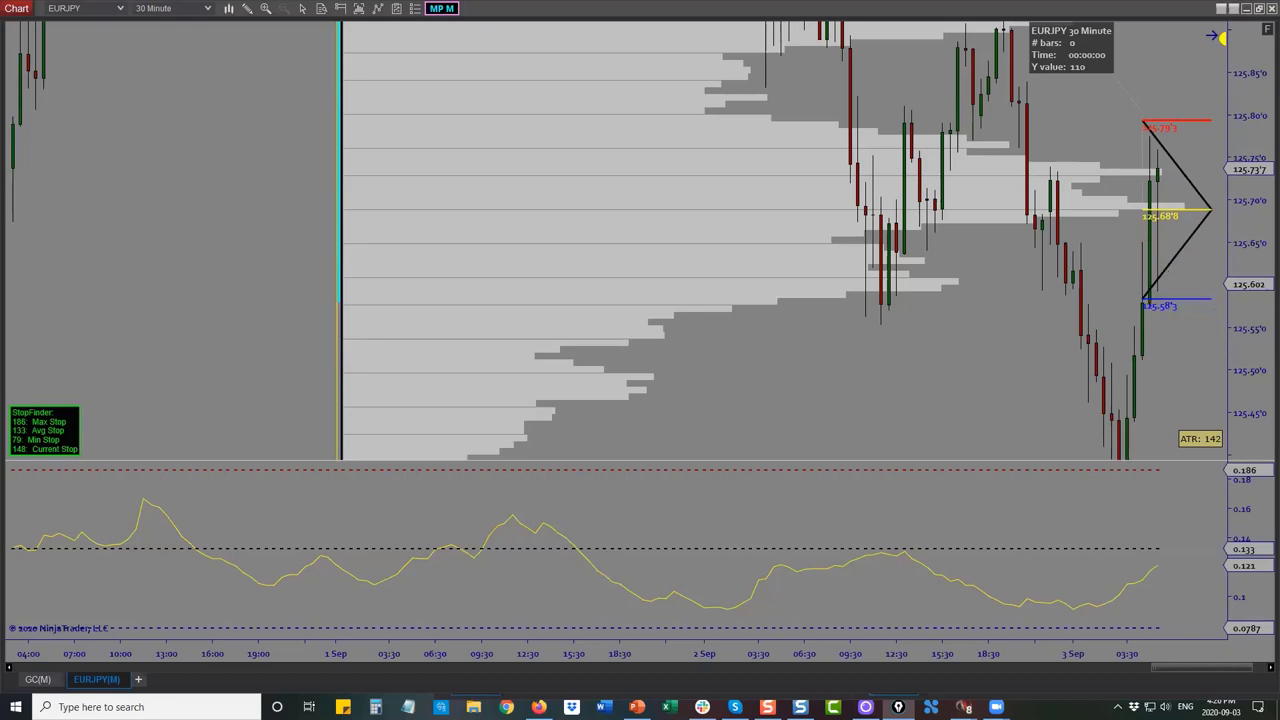
# Advance the EURJPY chart past 09:30 on 3 Sep and delete the Risk-Reward and ruler drawings
pyautogui.scroll(-3, 1117, 71)
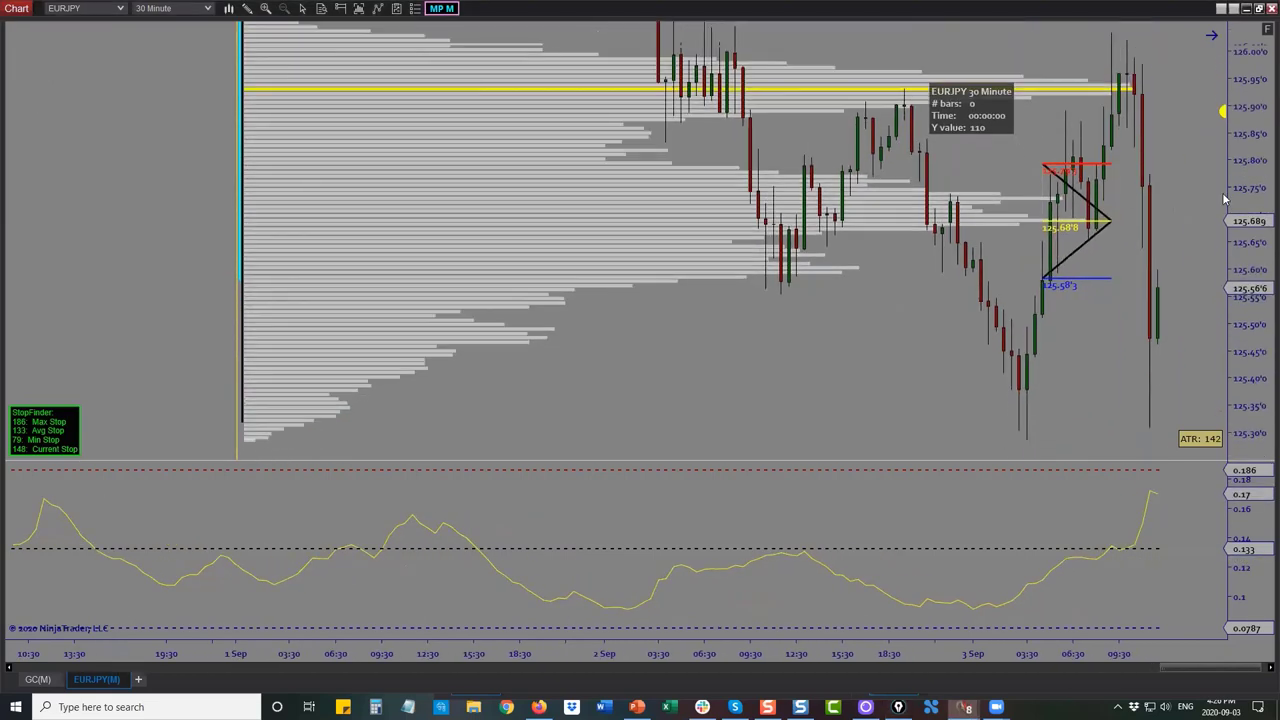
pyautogui.click(1041, 161)
pyautogui.press('Delete')
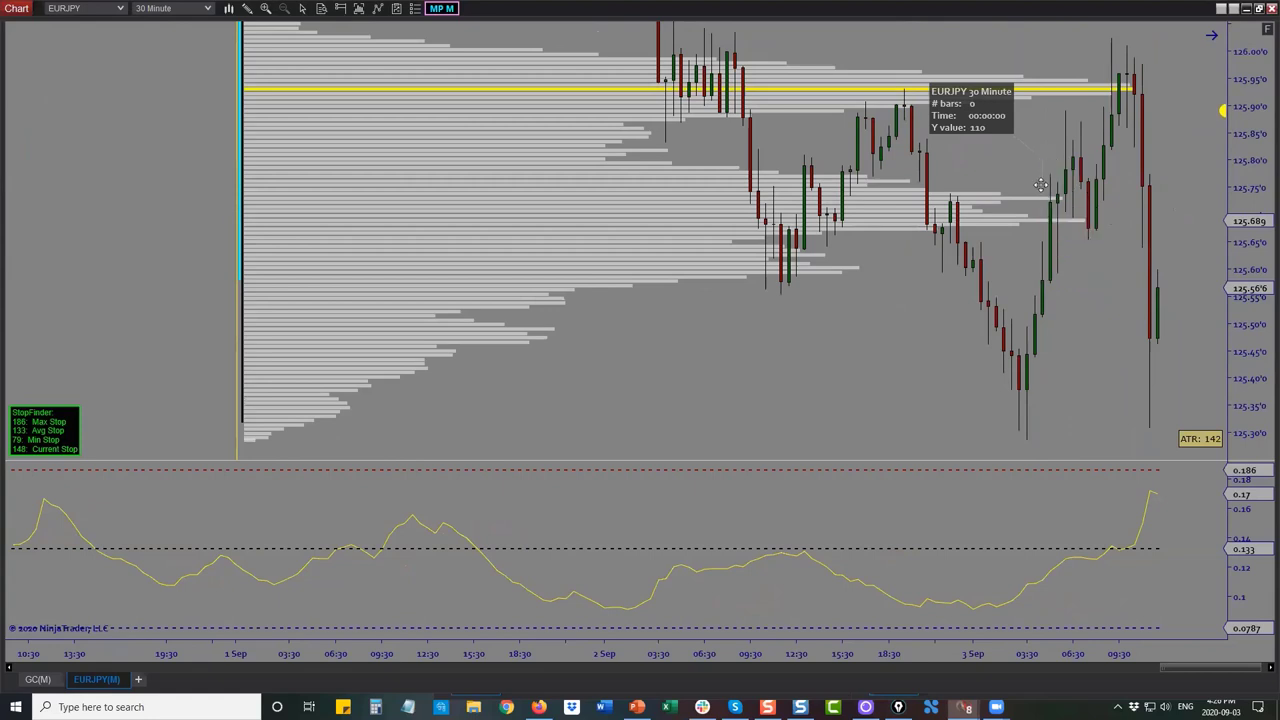
# Circle the volatility line at its 0.133 average and the 2 Sep POC retest, cross out the 3 Sep retest, and clear the marks
pyautogui.moveTo(1092, 306); pyautogui.dragTo(1122, 317)
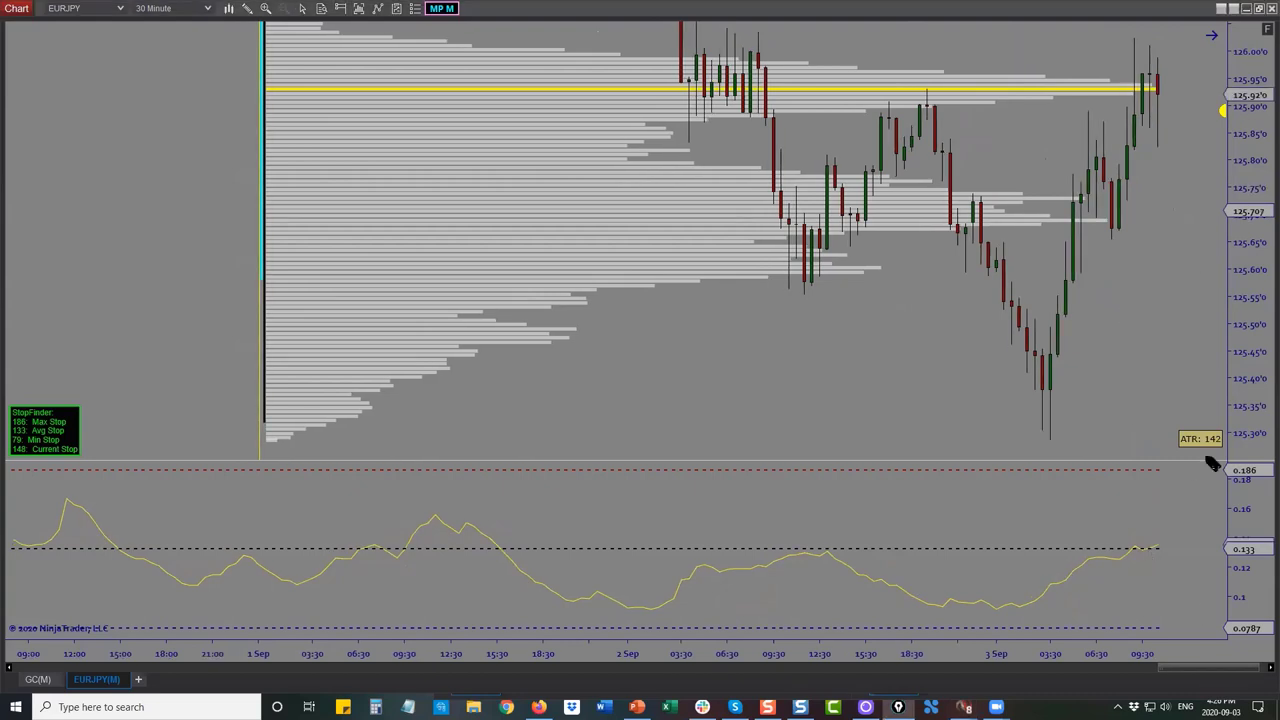
pyautogui.moveTo(1164, 532)
pyautogui.mouseDown()
pyautogui.moveTo(1132, 556)
pyautogui.moveTo(1157, 527)
pyautogui.mouseUp()
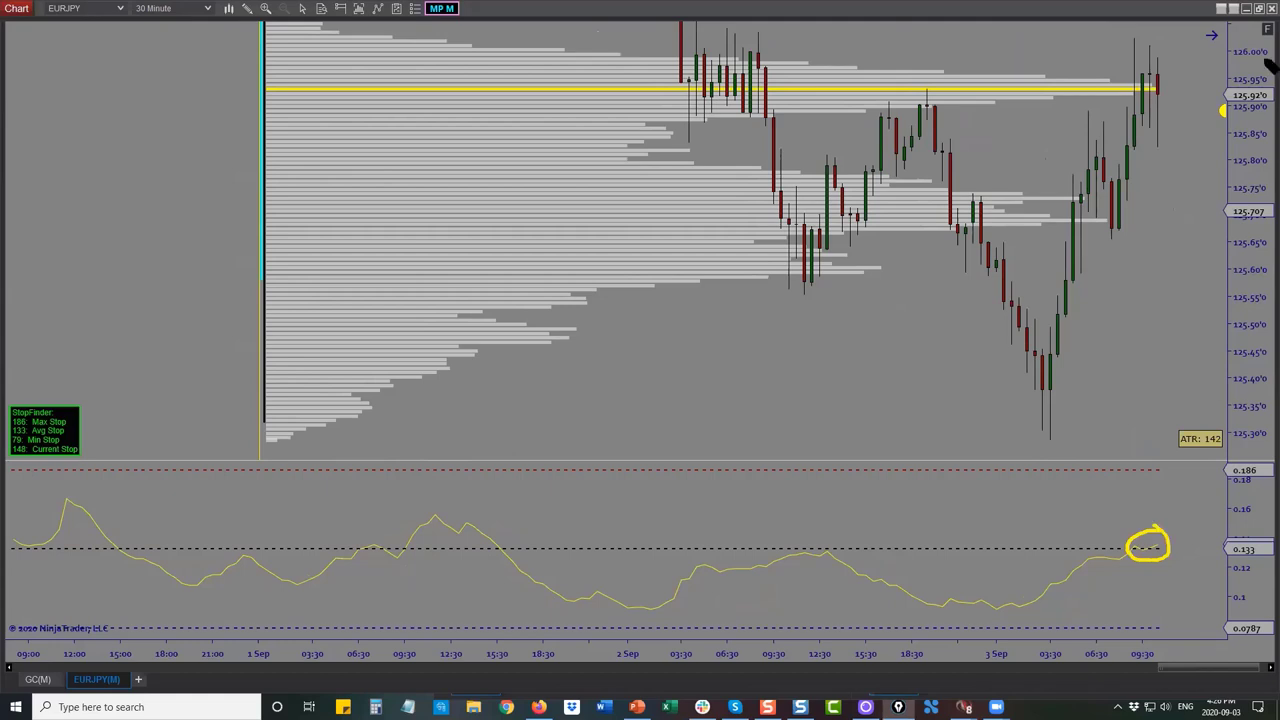
pyautogui.moveTo(954, 113)
pyautogui.mouseDown()
pyautogui.moveTo(906, 103)
pyautogui.moveTo(955, 75)
pyautogui.moveTo(962, 92)
pyautogui.mouseUp()
pyautogui.moveTo(1124, 62); pyautogui.dragTo(1172, 110)
pyautogui.moveTo(1165, 50); pyautogui.dragTo(1107, 122)
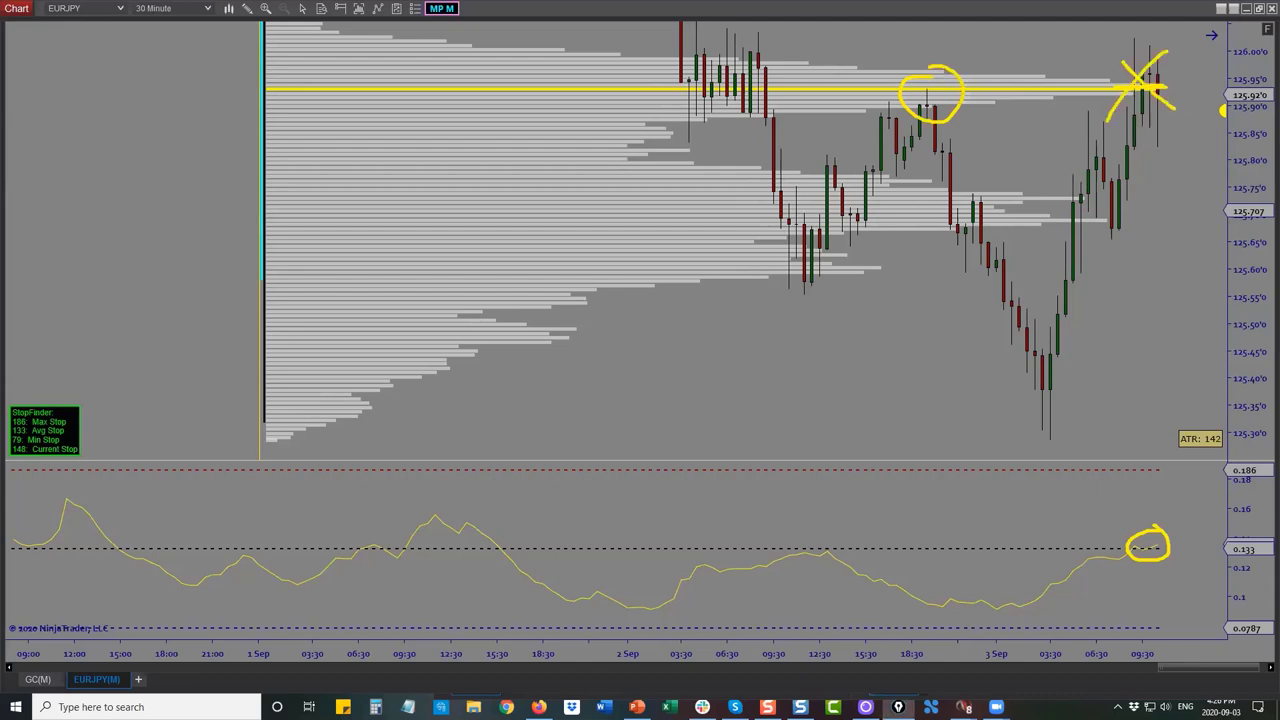
pyautogui.hotkey('ctrl', 'shift', '7')
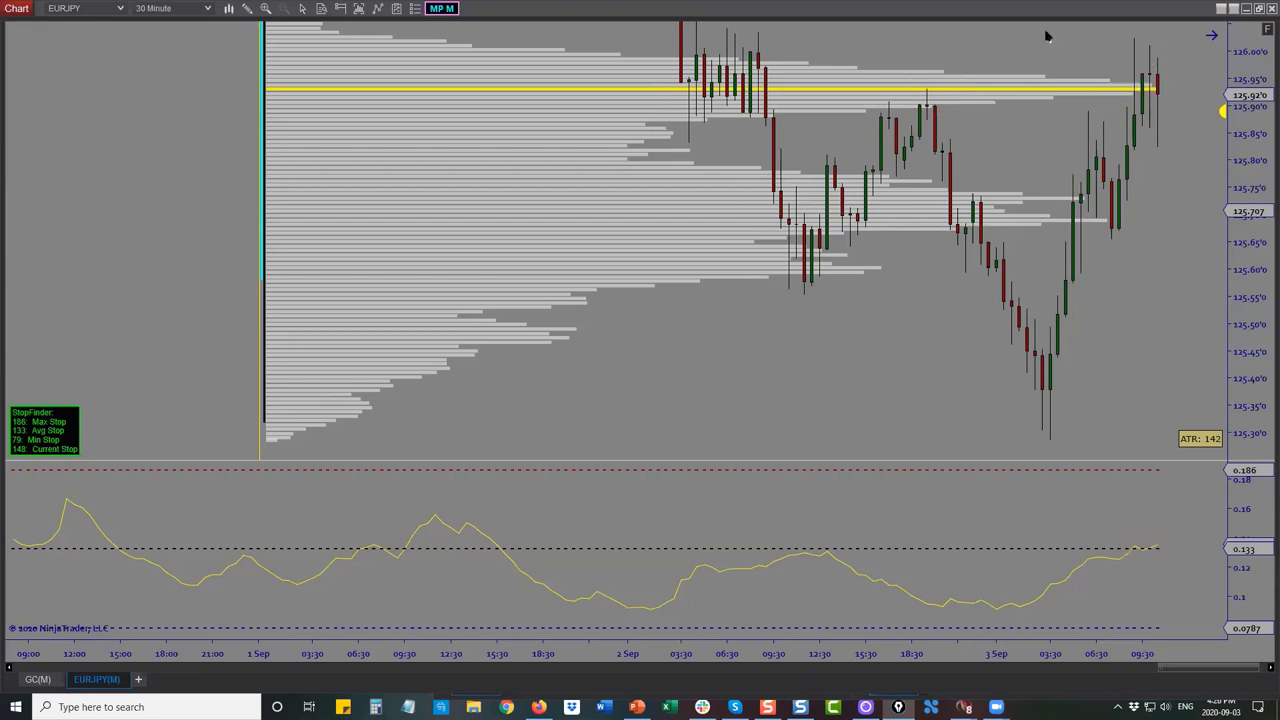
# Switch to the GC chart and review the NS_MacroProfiles indicator's sensitivity, time basis and zone settings
pyautogui.moveTo(668, 651); pyautogui.dragTo(900, 654)
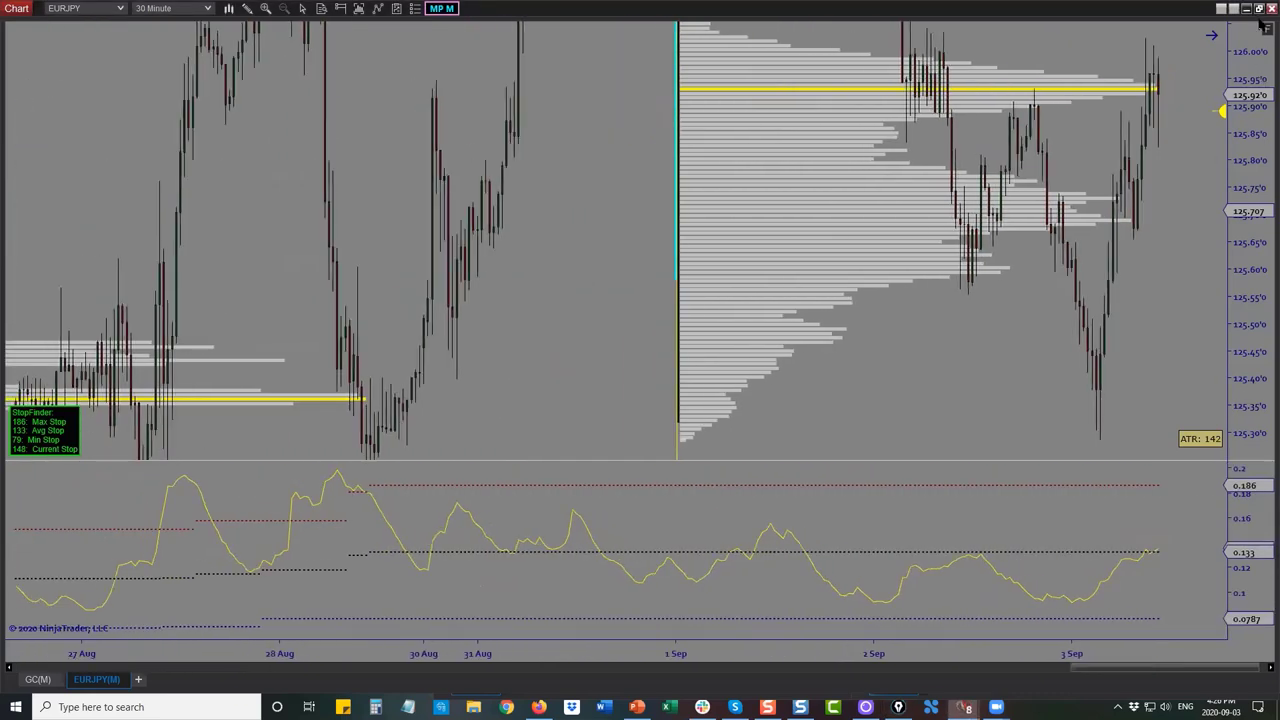
pyautogui.click(1266, 28)
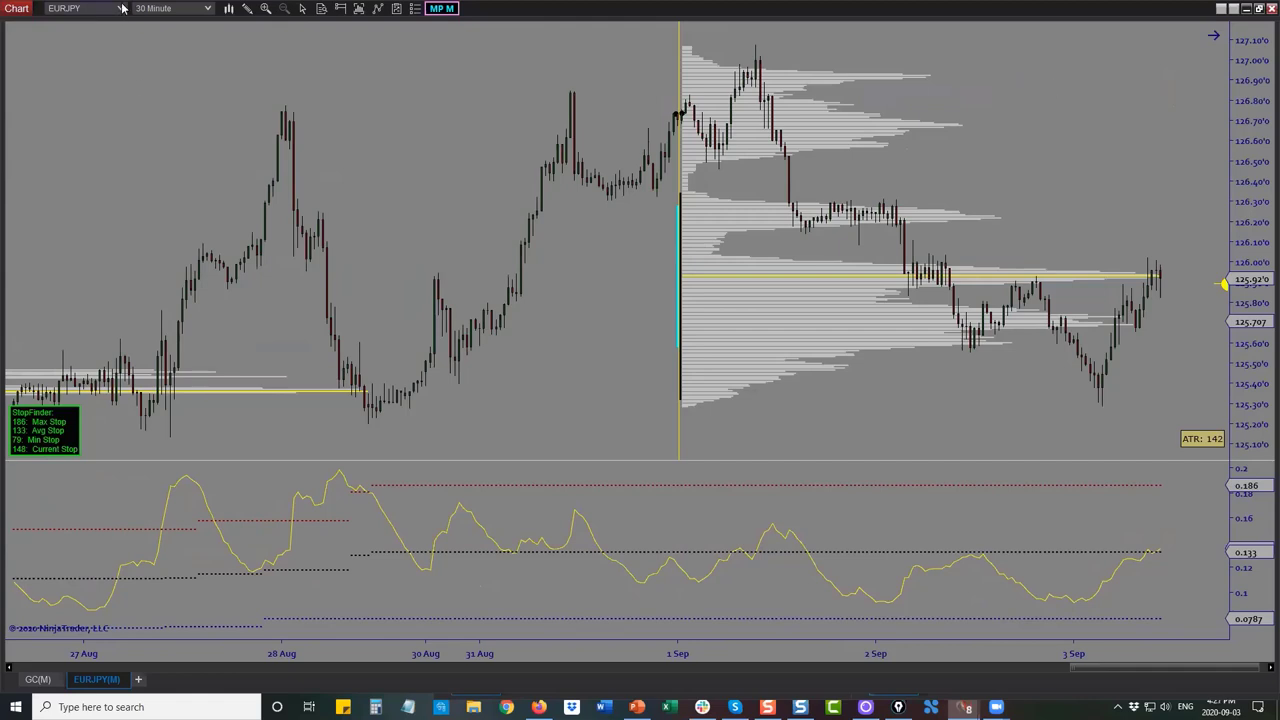
pyautogui.click(38, 679)
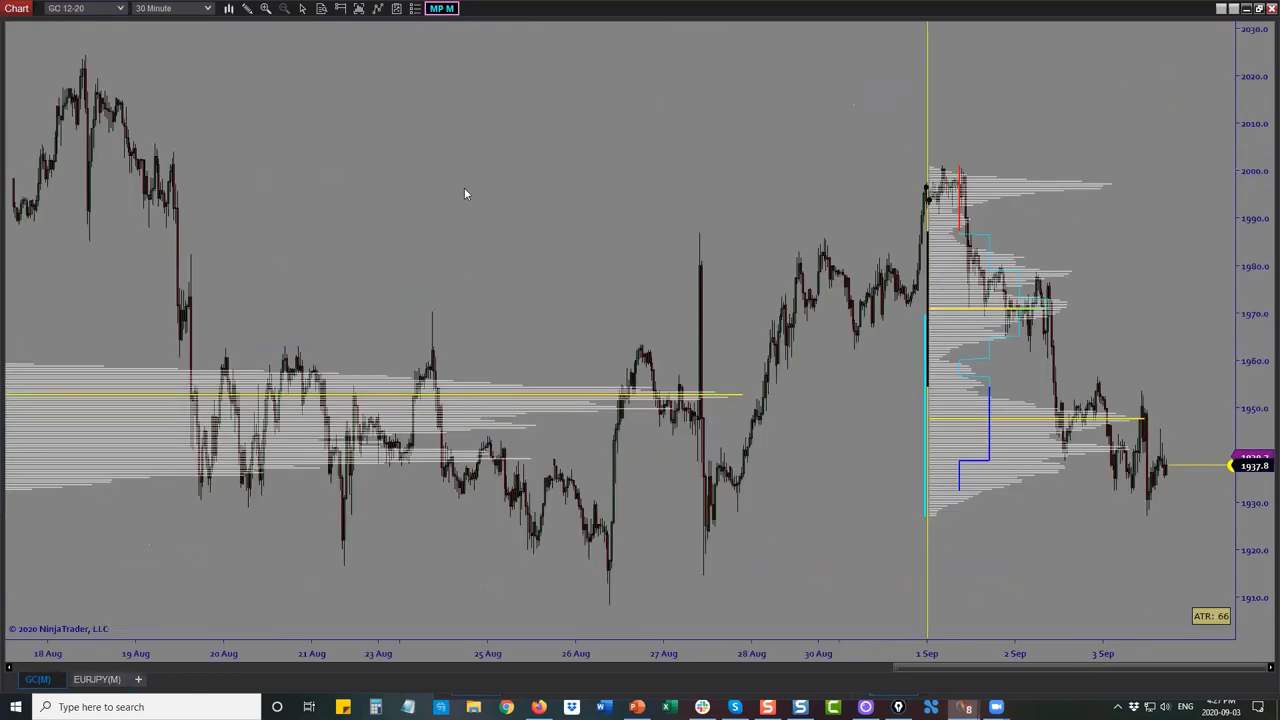
pyautogui.rightClick(486, 119)
pyautogui.click(520, 199)
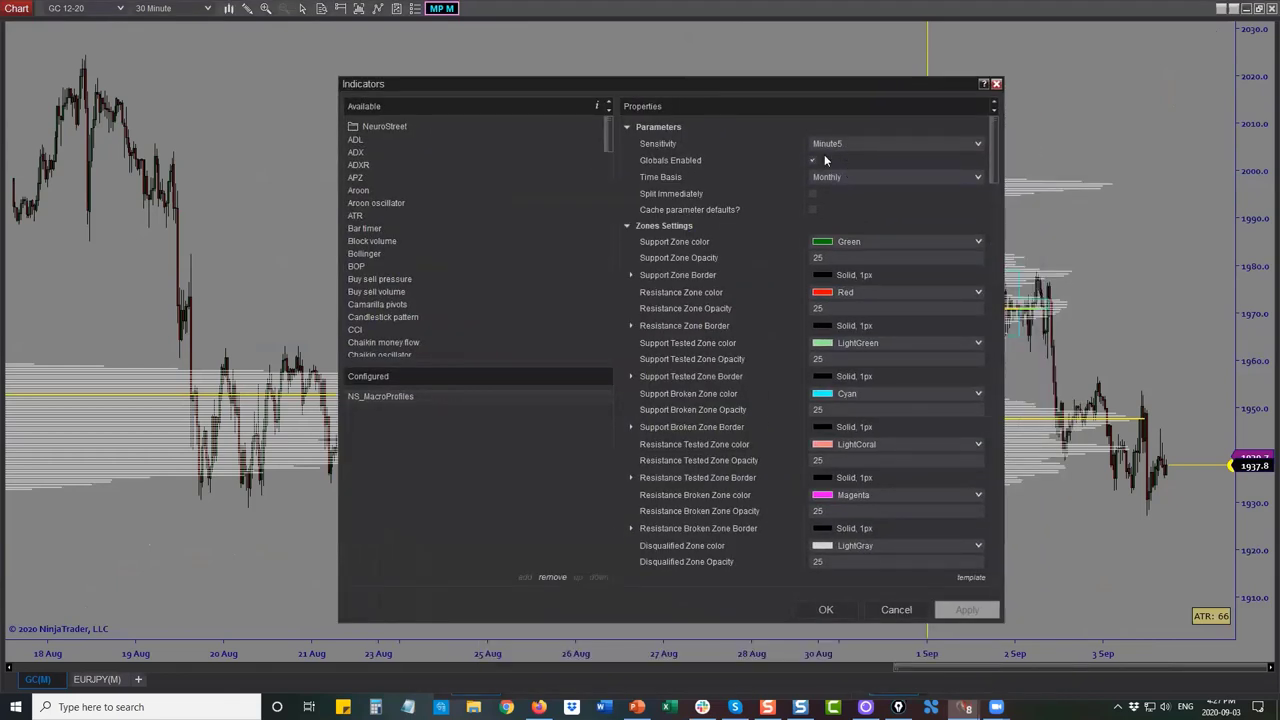
pyautogui.click(896, 609)
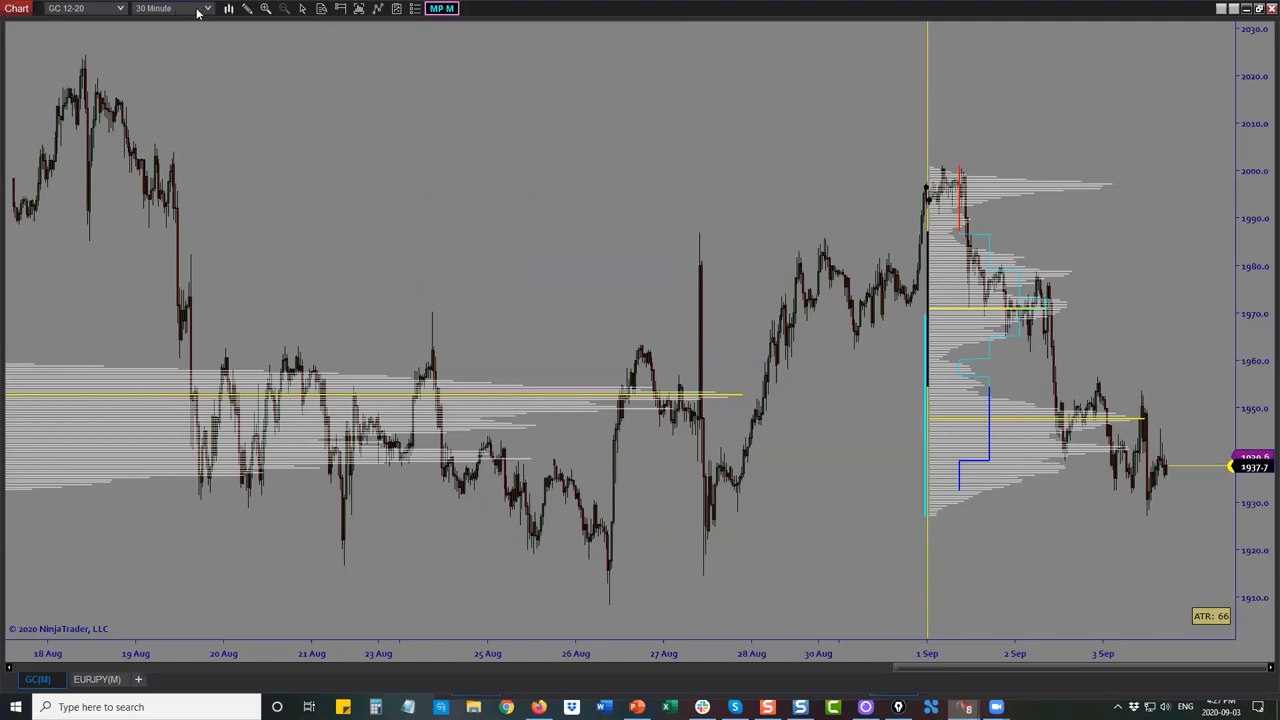
# Load the CL 10-20 futures contract in the monthly profile chart in place of GC
pyautogui.click(121, 9)
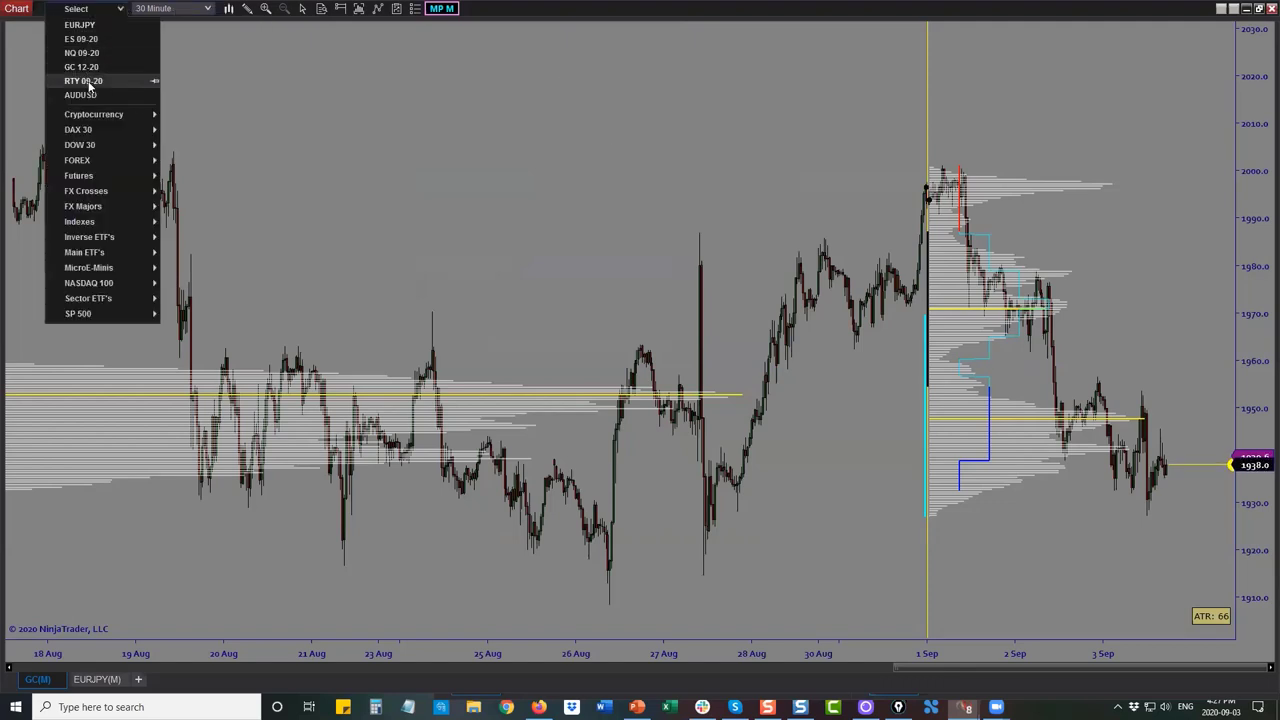
pyautogui.moveTo(104, 175)
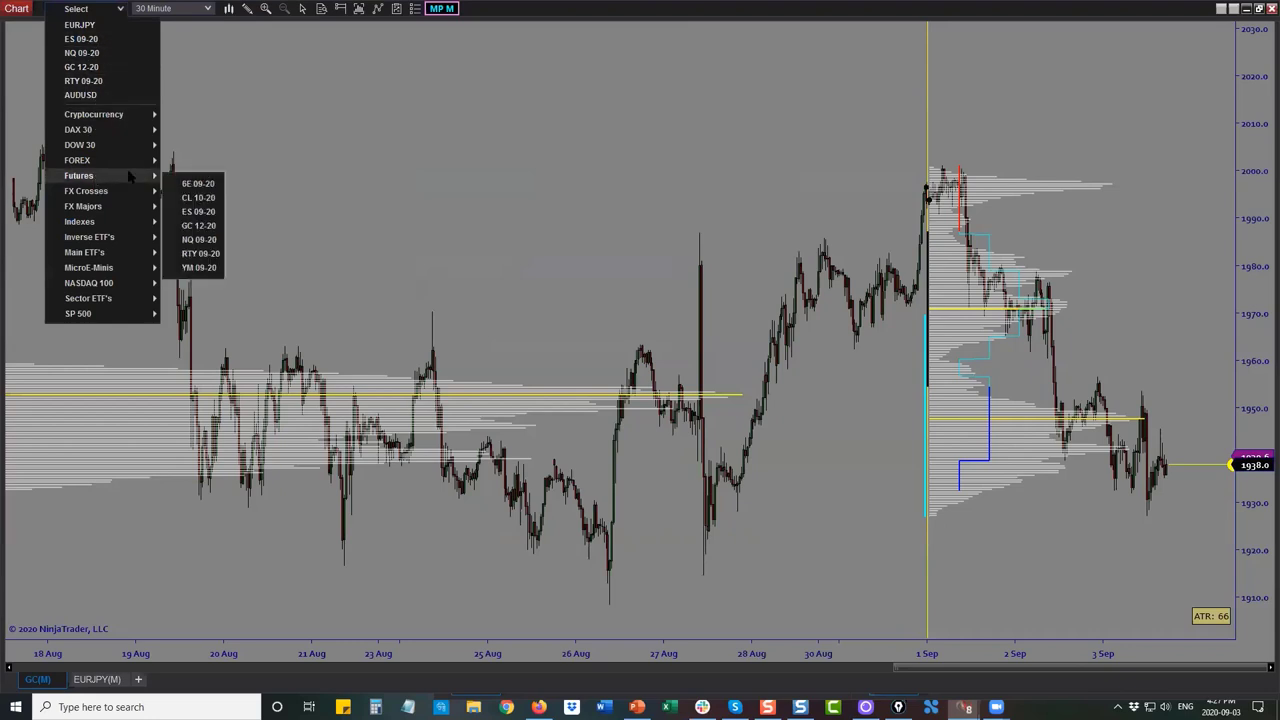
pyautogui.click(188, 197)
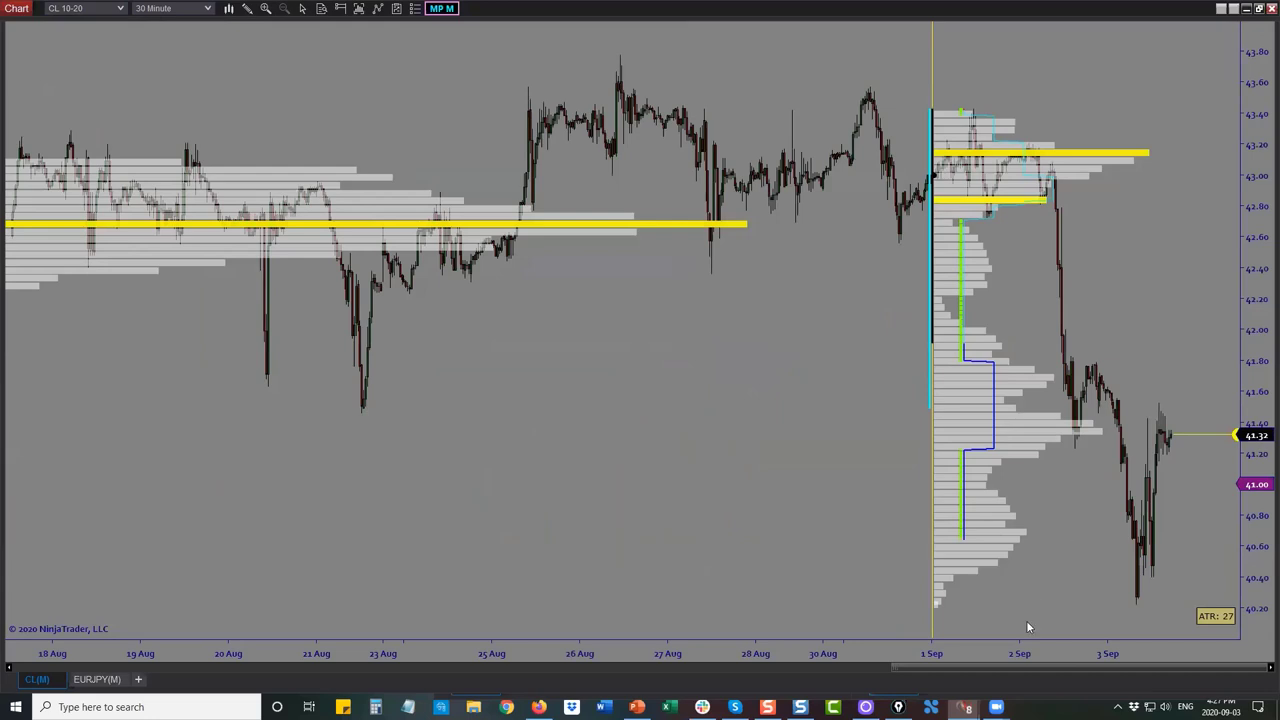
# Set the monthly CL profiles to 2 ticks per histogram bar and recalculate them
pyautogui.moveTo(1032, 654); pyautogui.dragTo(480, 654)
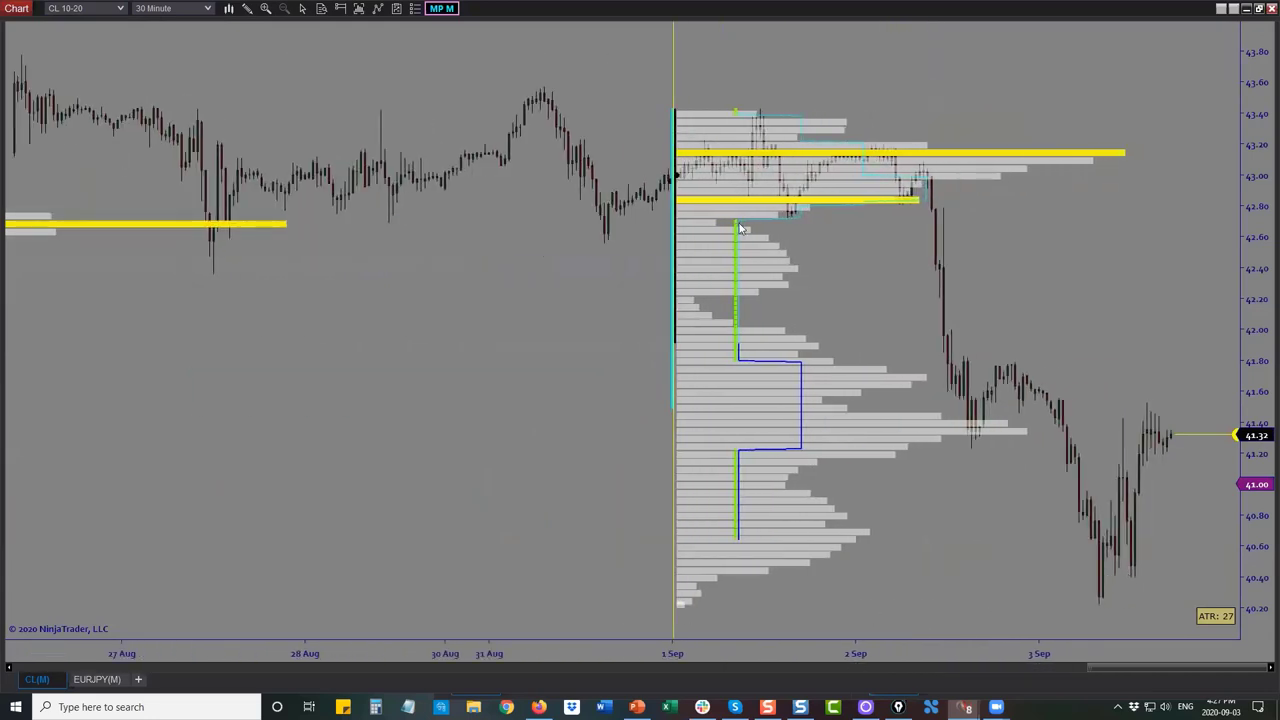
pyautogui.moveTo(1037, 297); pyautogui.dragTo(991, 306)
pyautogui.moveTo(1003, 654); pyautogui.dragTo(745, 660)
pyautogui.click(450, 10)
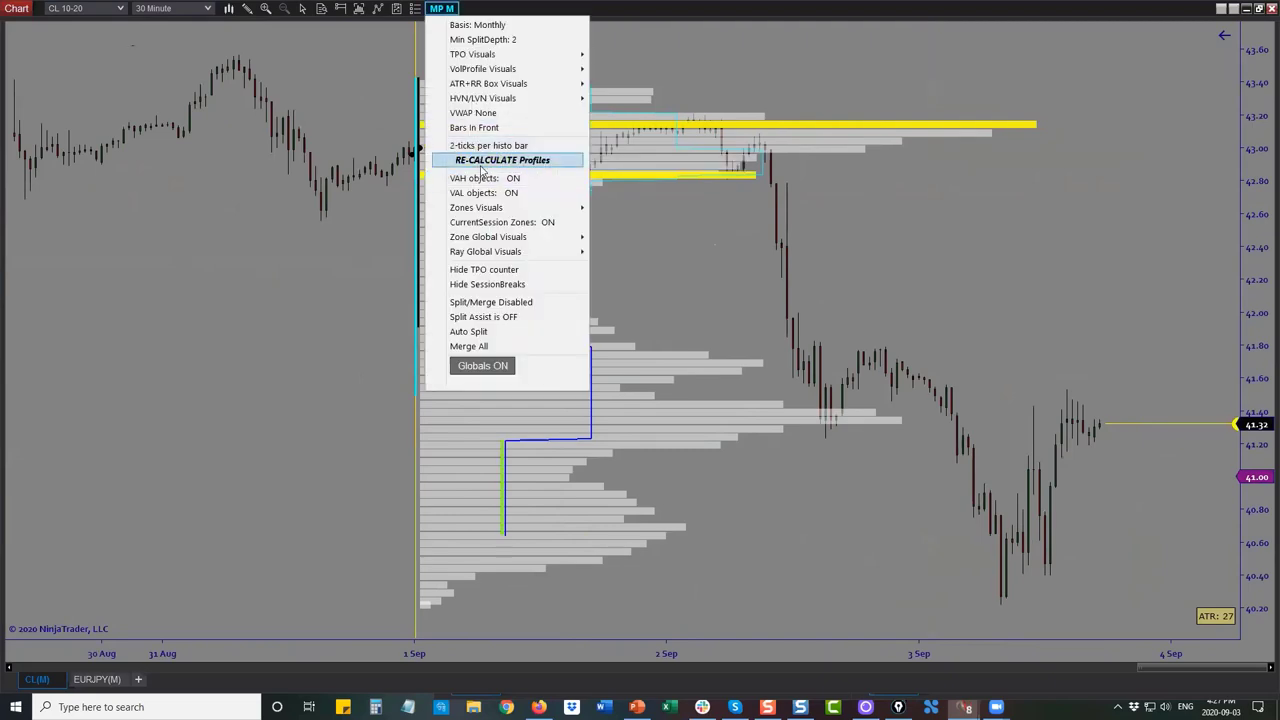
pyautogui.click(481, 161)
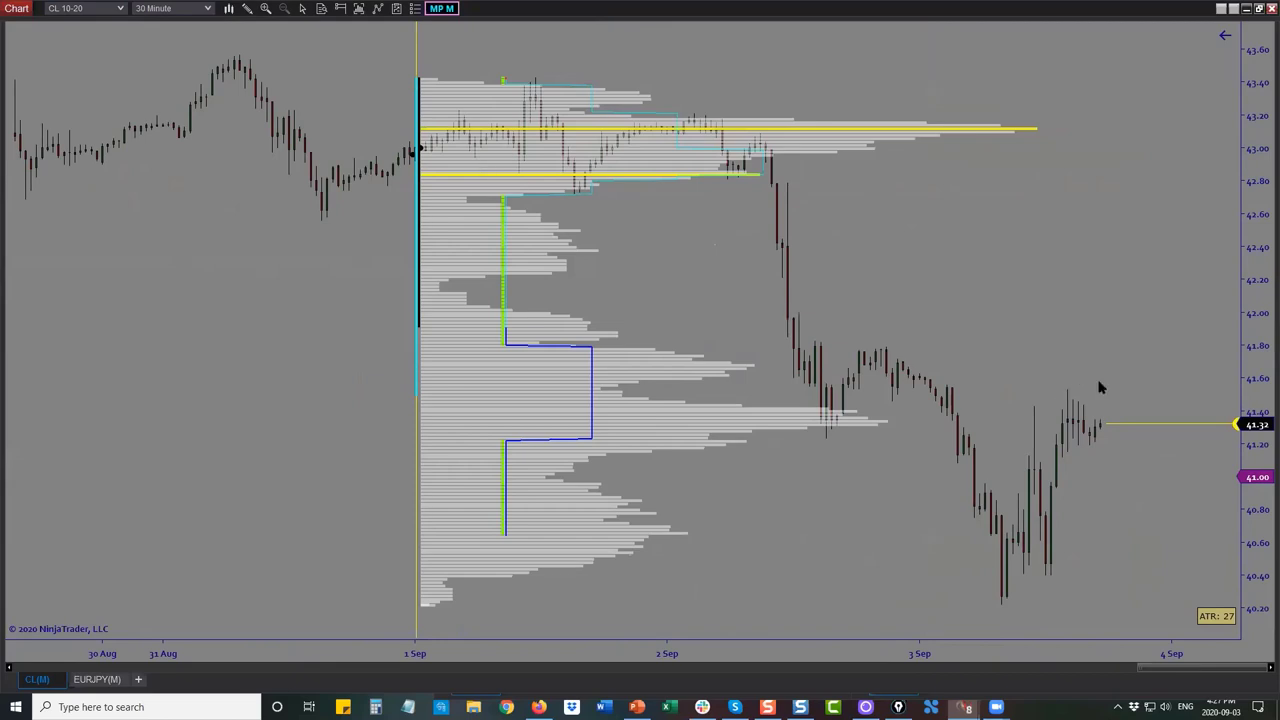
# Check the days to load in the CL 10-20 data series settings, close them, and restore the automatic price scale
pyautogui.moveTo(1263, 522); pyautogui.dragTo(1258, 395)
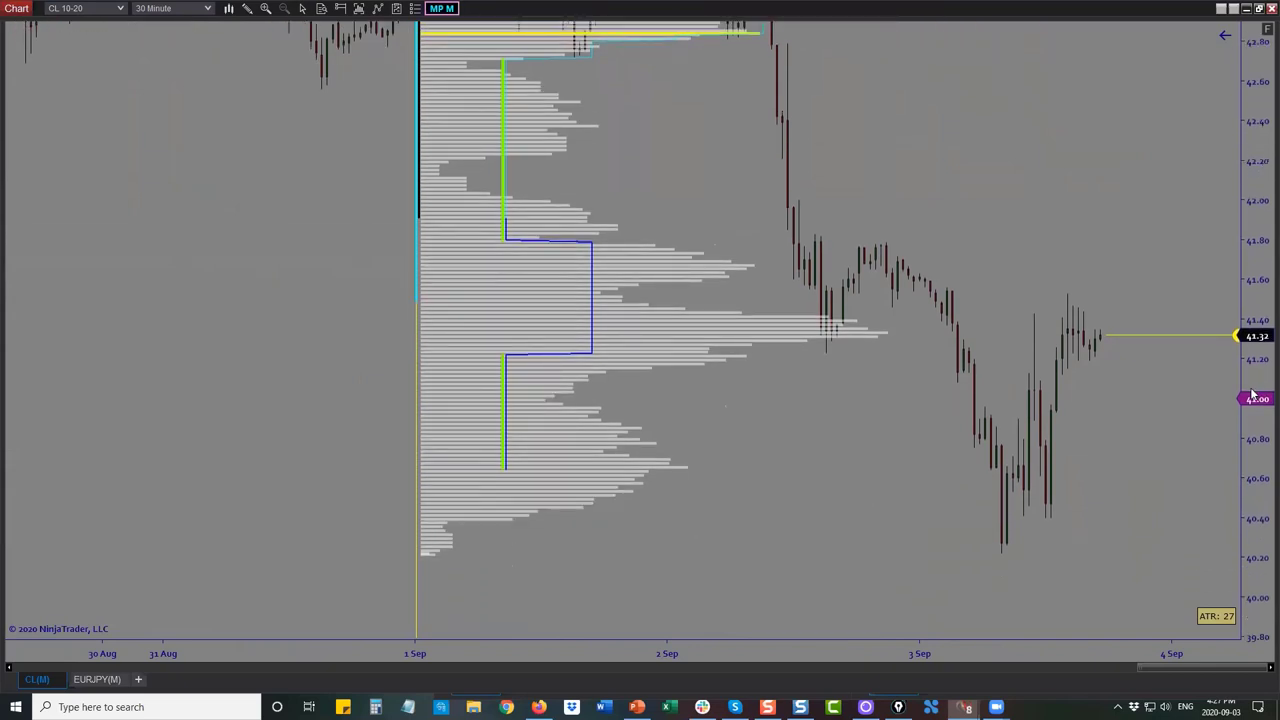
pyautogui.moveTo(990, 652); pyautogui.dragTo(898, 654)
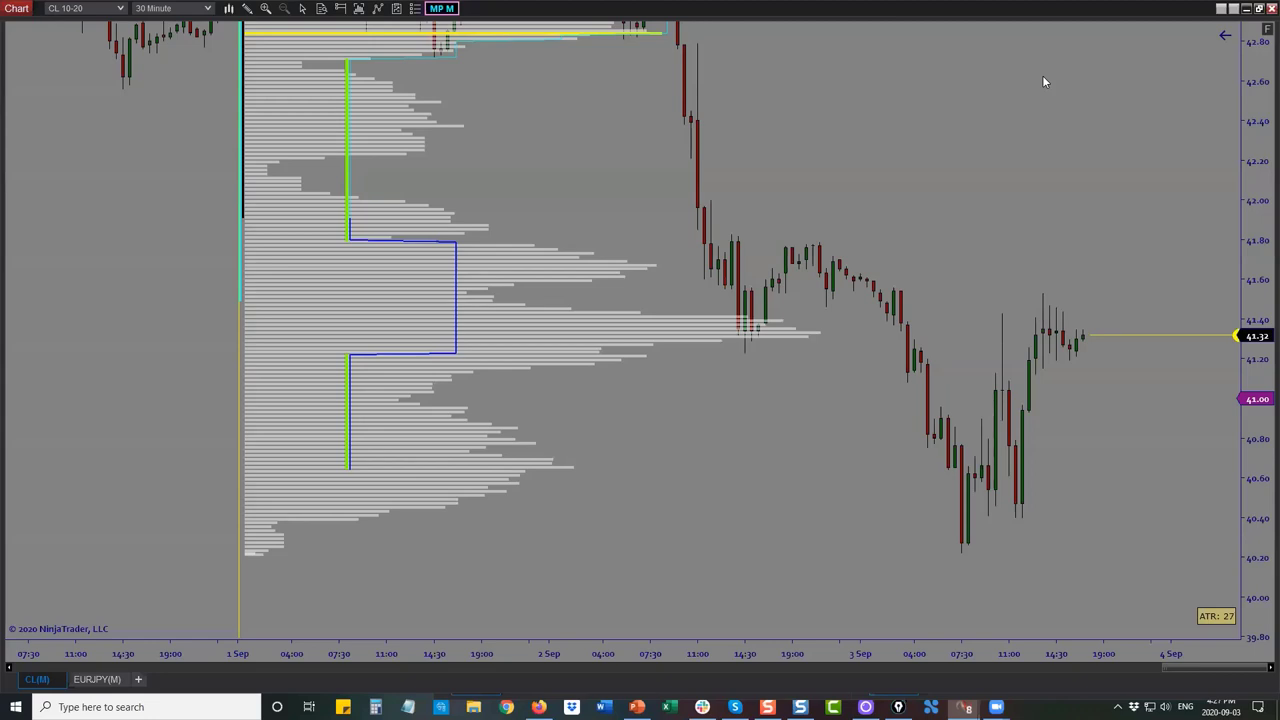
pyautogui.rightClick(962, 80)
pyautogui.click(994, 140)
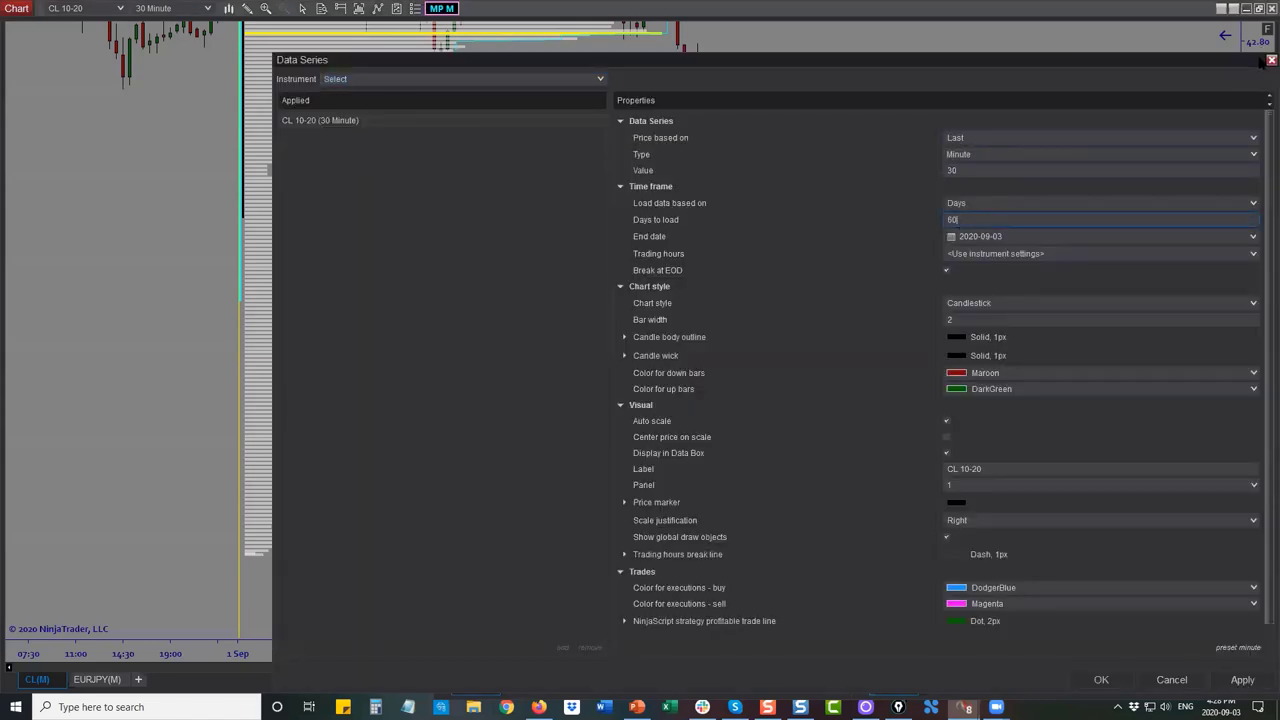
pyautogui.press('Return')
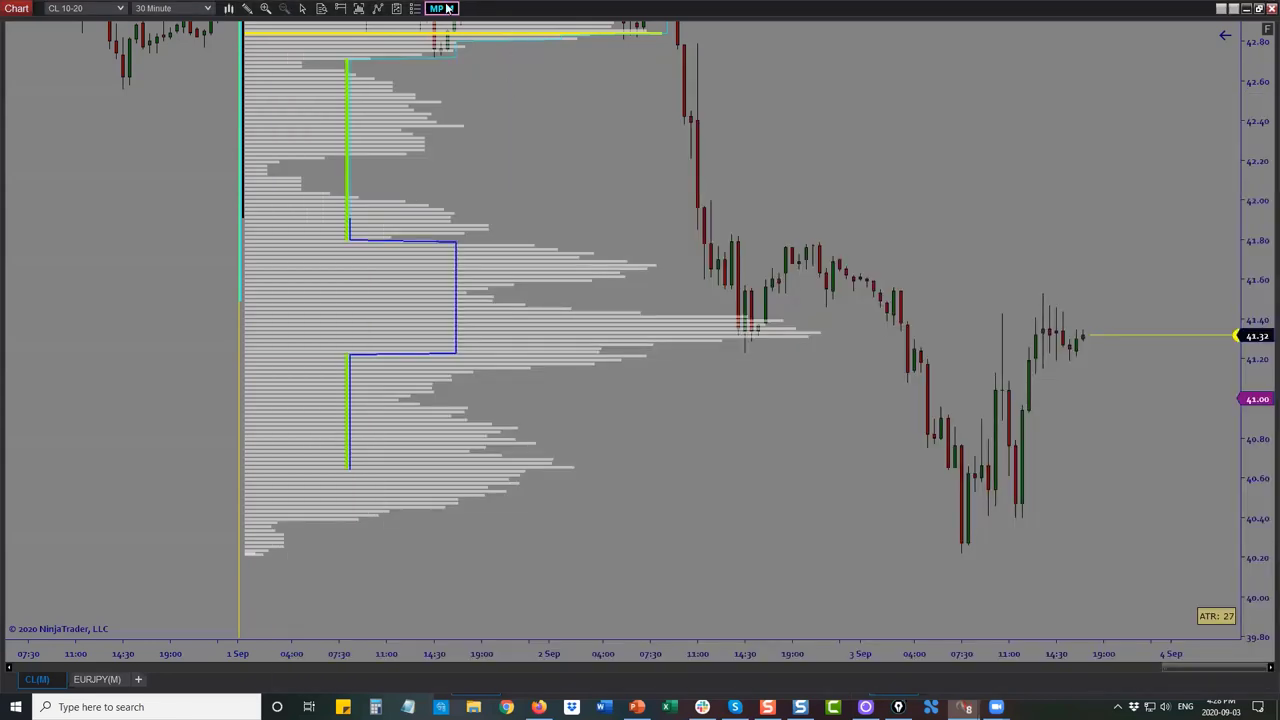
pyautogui.click(1266, 30)
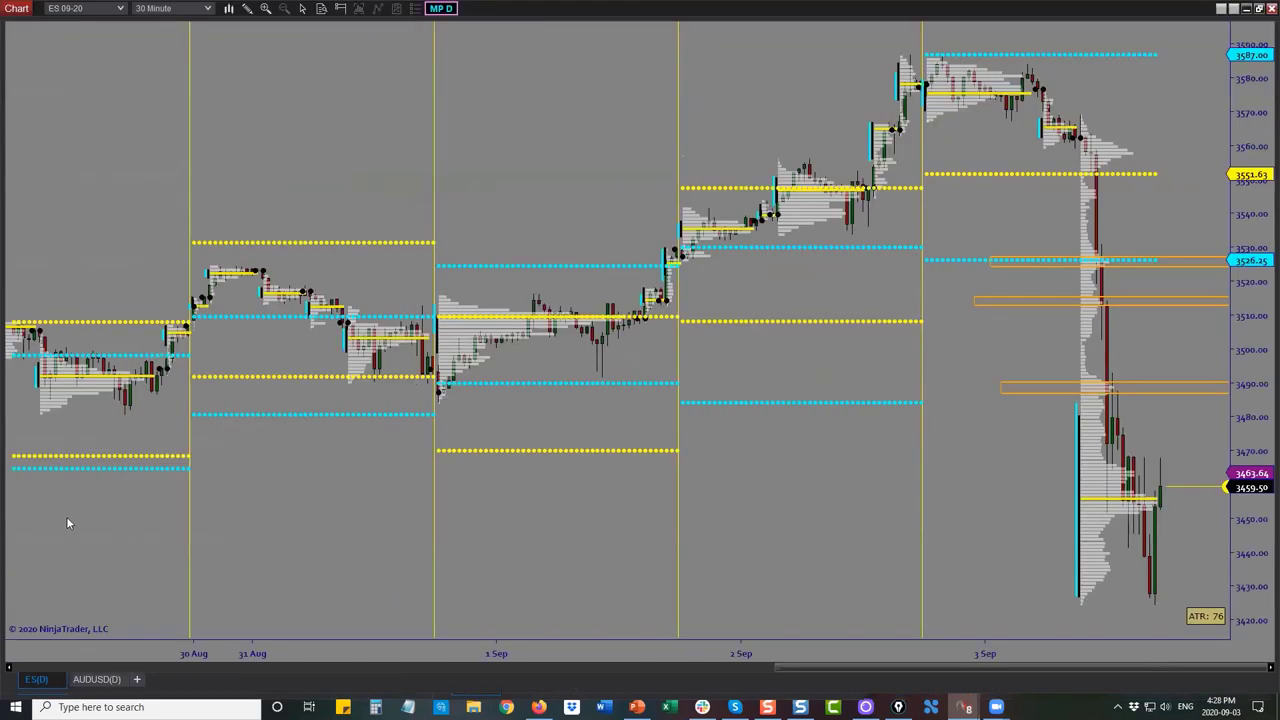
# Load CL 10-20 in the daily profile chart in place of ES 09-20
pyautogui.click(116, 10)
pyautogui.click(114, 29)
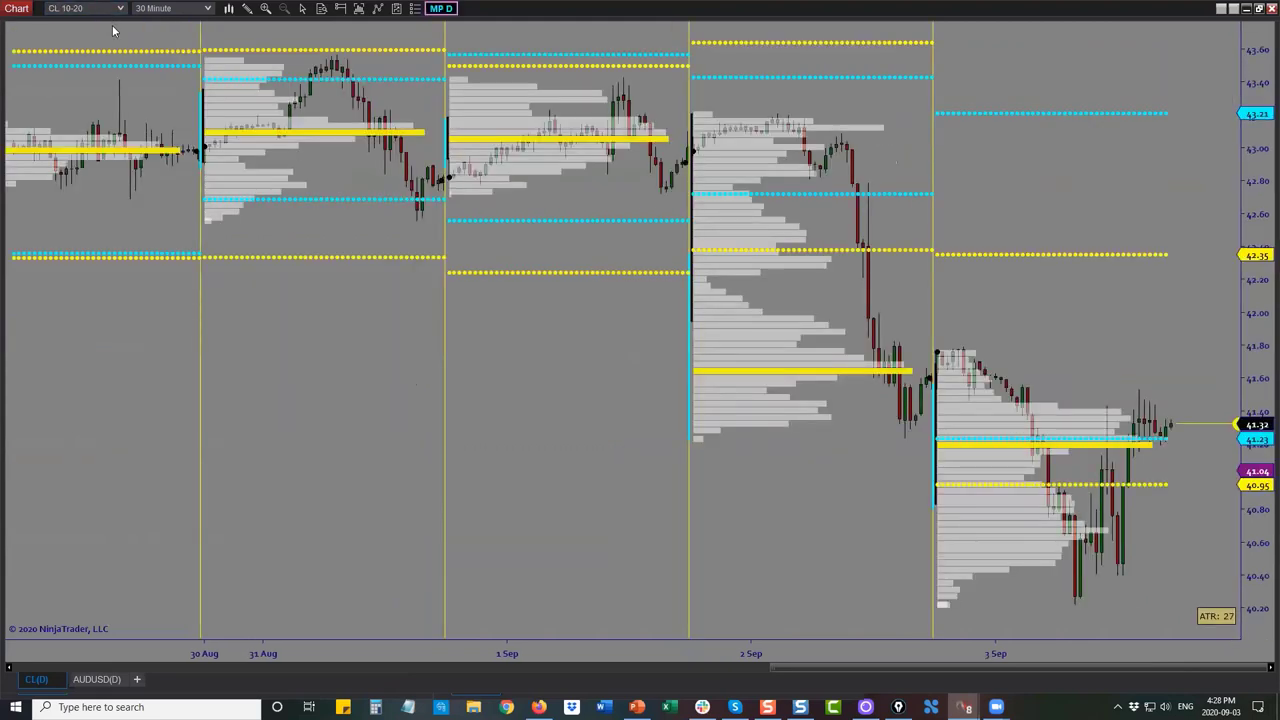
pyautogui.moveTo(828, 650); pyautogui.dragTo(664, 599)
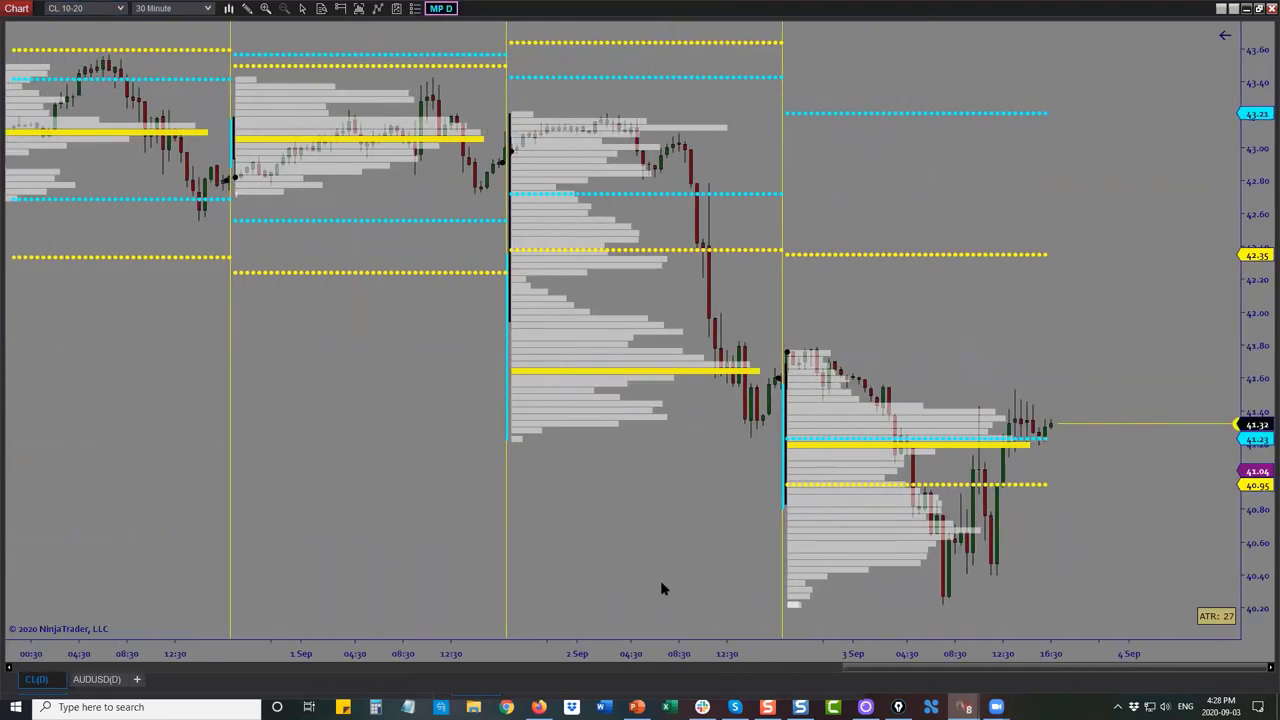
# Set the daily CL profiles to 2 ticks per histogram bar and recalculate them
pyautogui.click(442, 9)
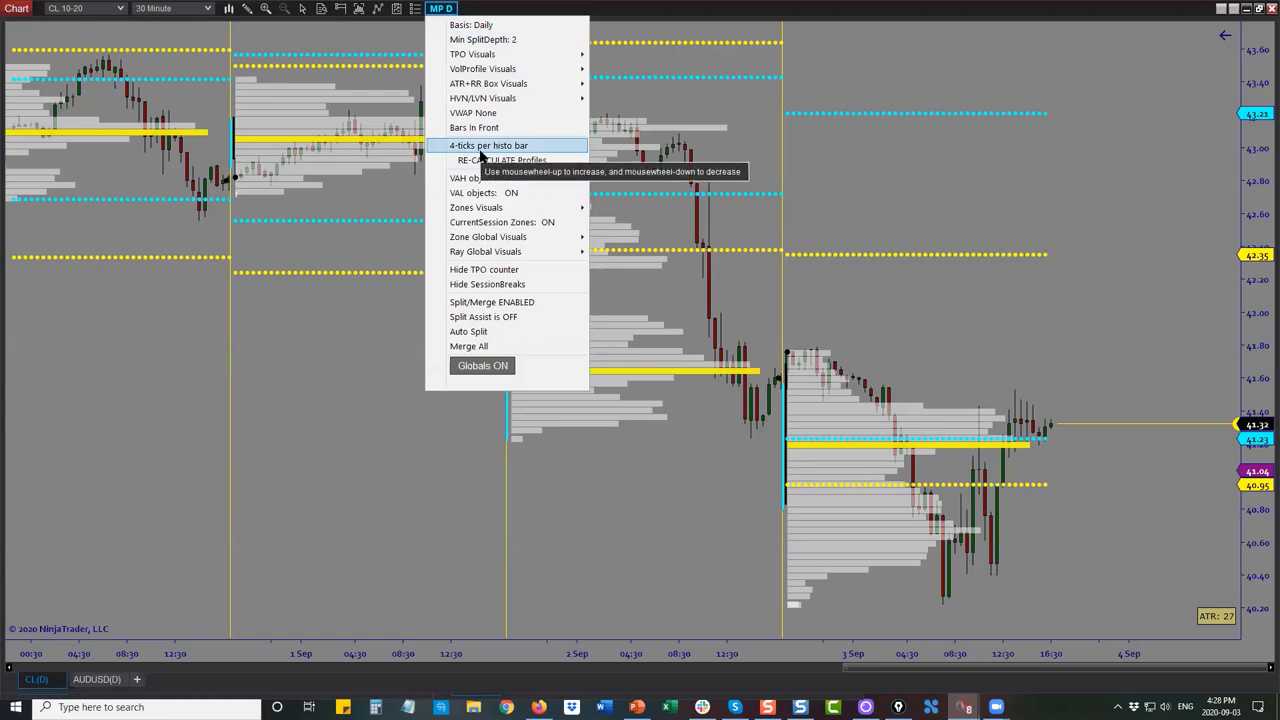
pyautogui.click(978, 358)
pyautogui.moveTo(915, 659); pyautogui.dragTo(780, 664)
pyautogui.moveTo(1253, 572)
pyautogui.mouseDown()
pyautogui.moveTo(1260, 477)
pyautogui.moveTo(1211, 377)
pyautogui.mouseUp()
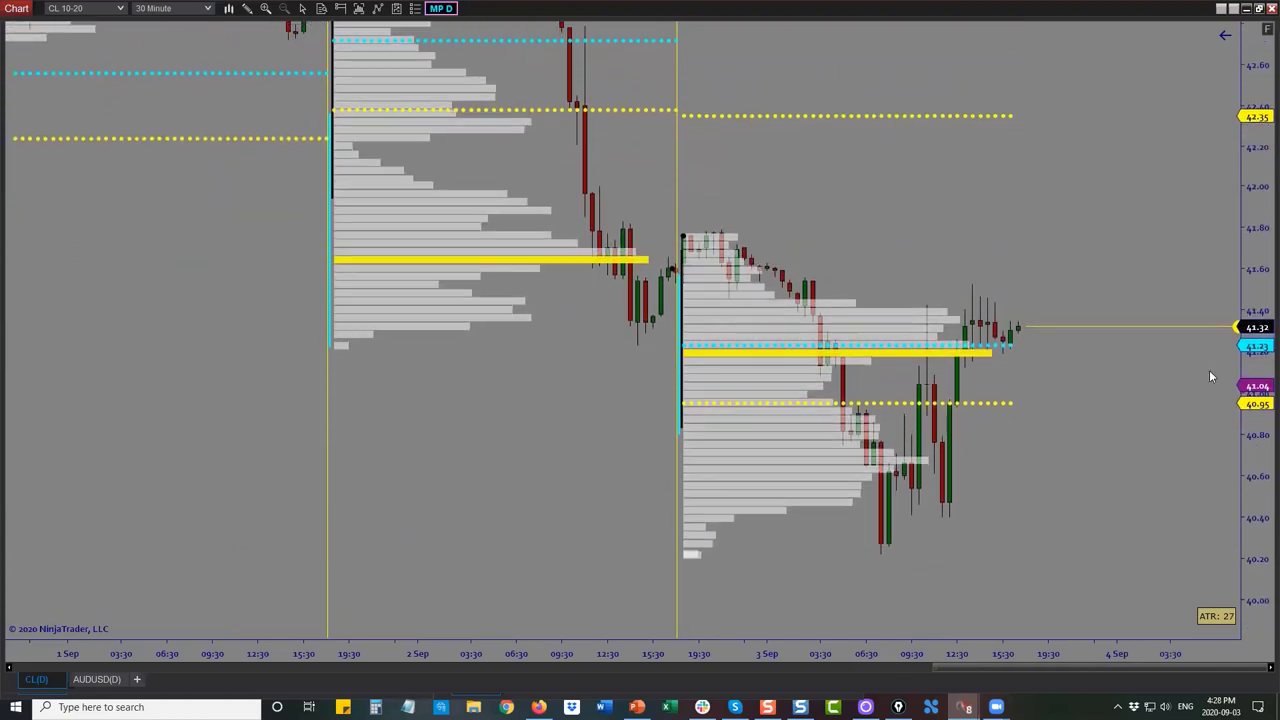
pyautogui.click(441, 9)
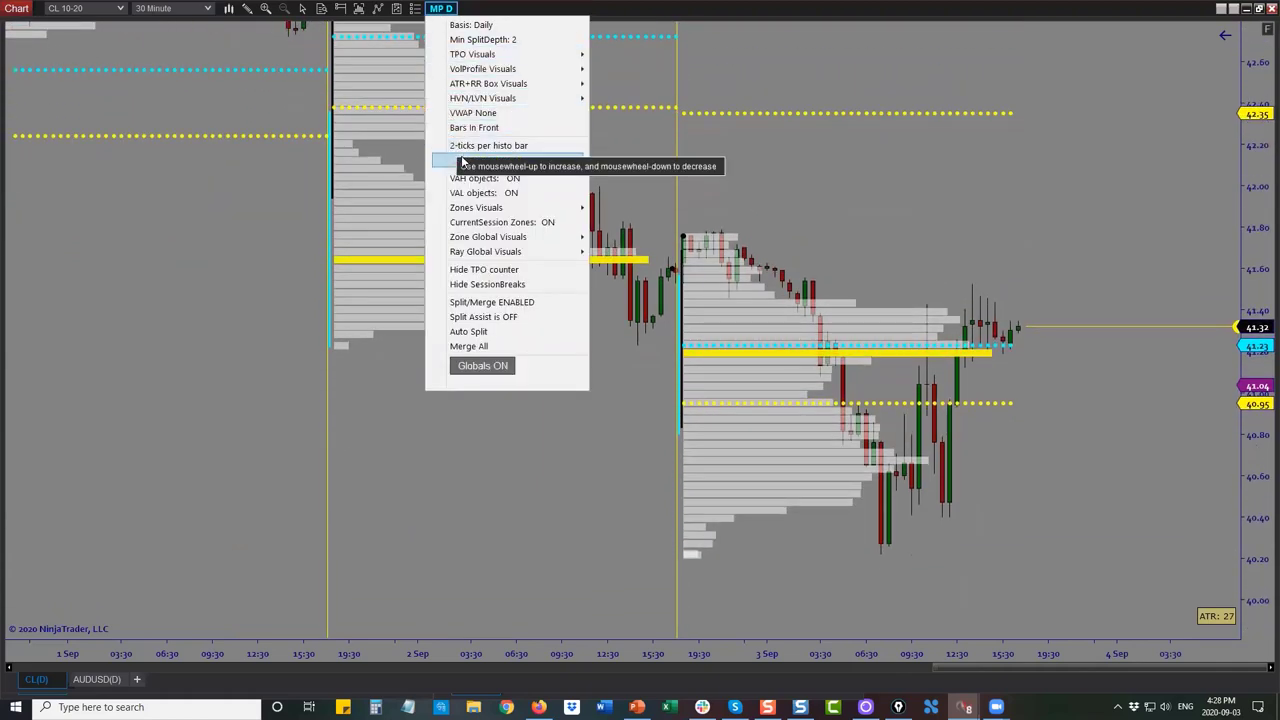
pyautogui.click(460, 152)
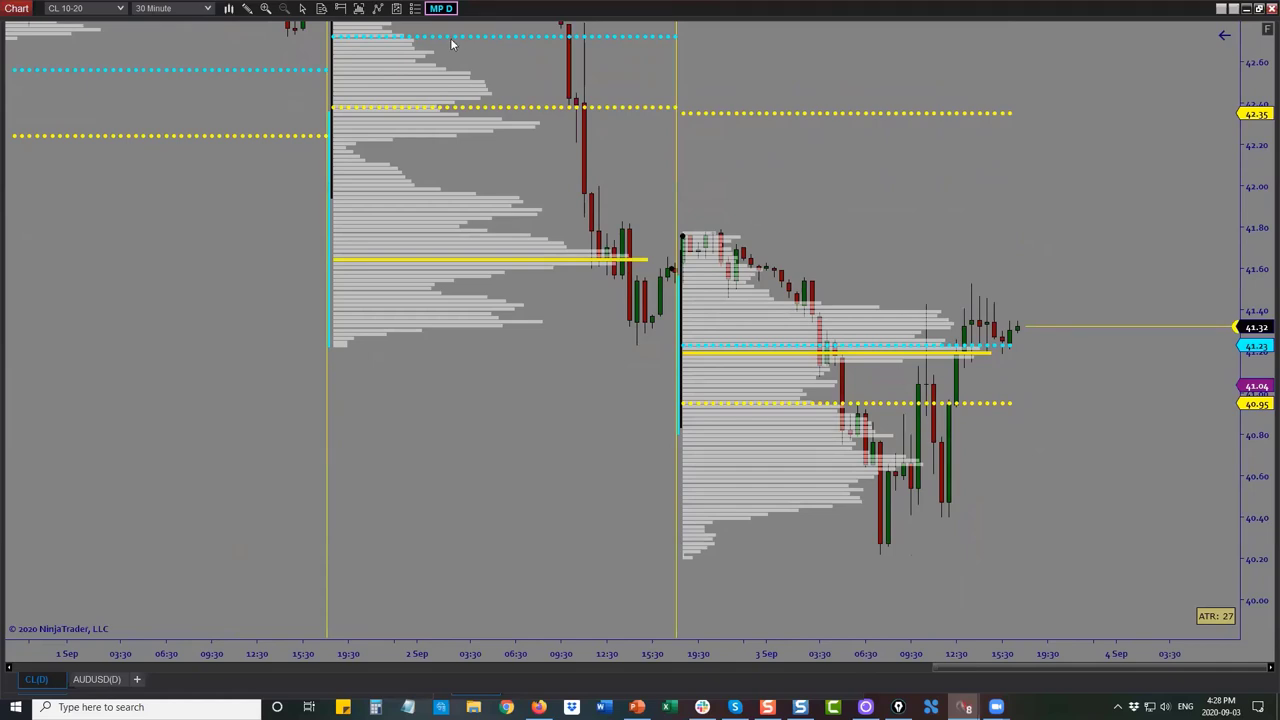
# Hide the price bars on the daily CL chart, leaving only the volume profiles and levels
pyautogui.click(438, 10)
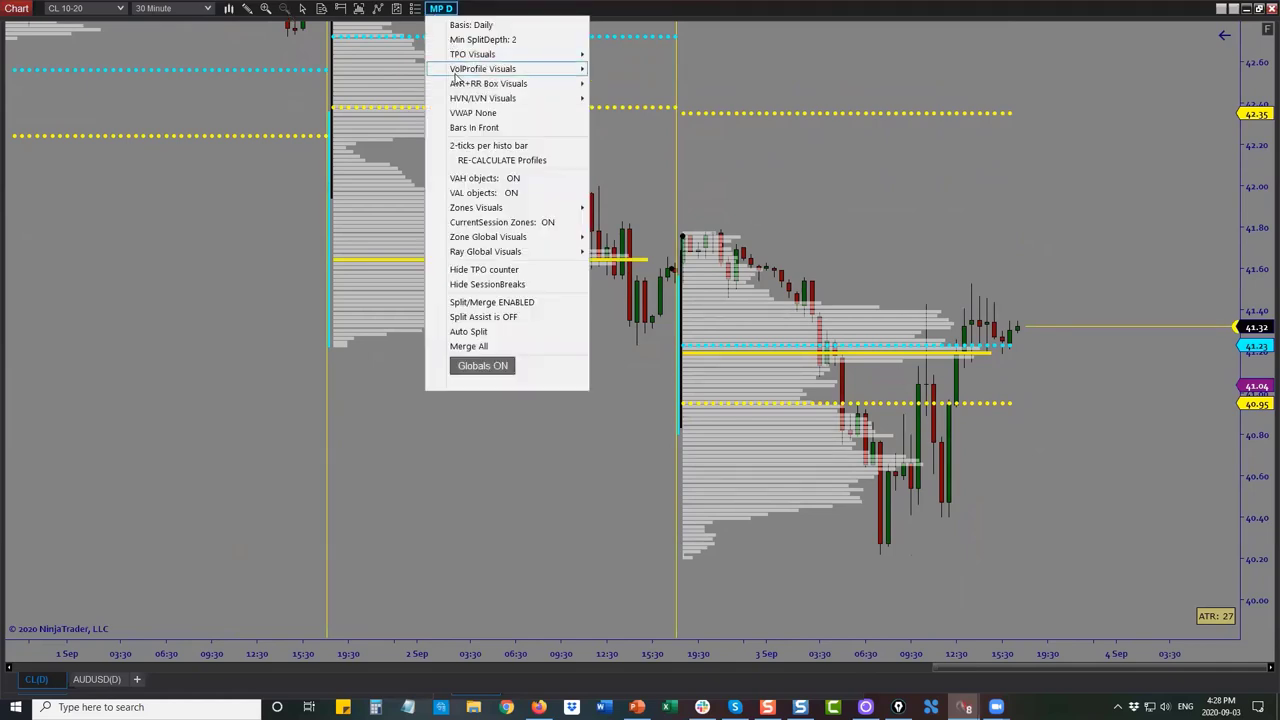
pyautogui.click(466, 129)
pyautogui.click(466, 129)
pyautogui.click(774, 209)
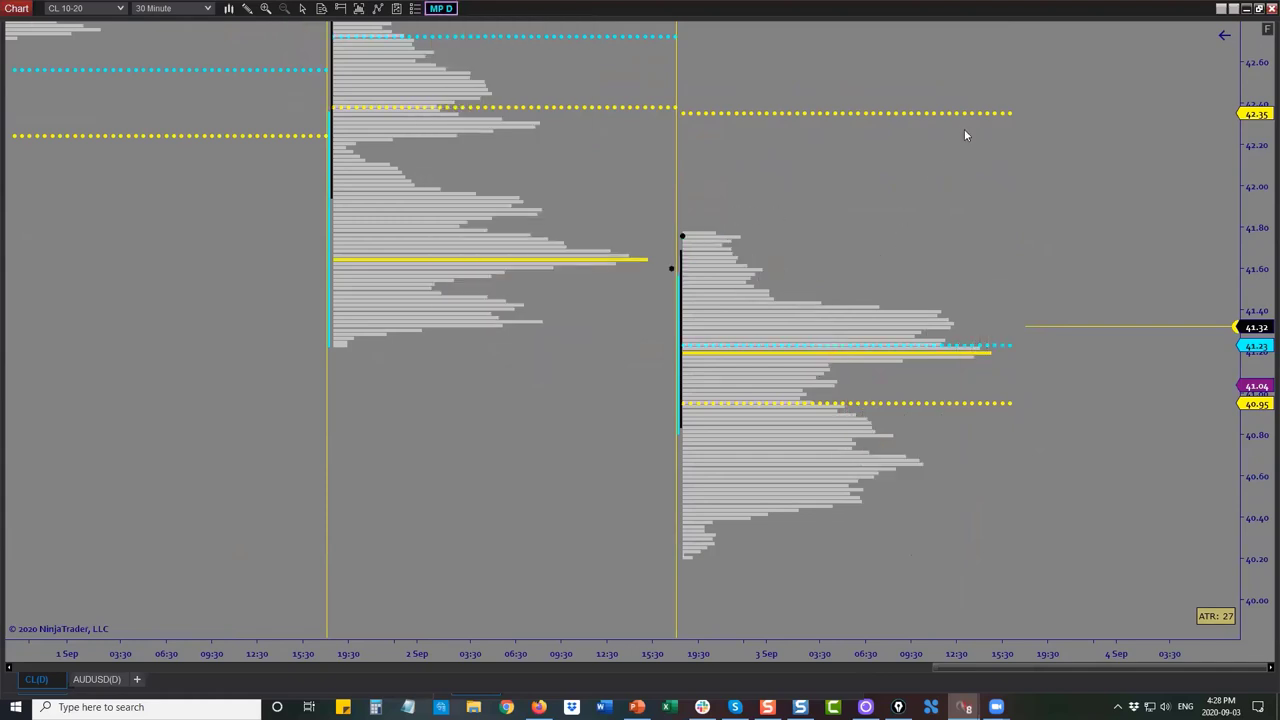
# Sketch a falling and a rising zigzag price path below the earlier profiles, and circle the 3 Sep POC and the node near 40.66
pyautogui.moveTo(466, 349)
pyautogui.mouseDown()
pyautogui.moveTo(511, 491)
pyautogui.moveTo(550, 480)
pyautogui.mouseUp()
pyautogui.moveTo(573, 538); pyautogui.dragTo(618, 590)
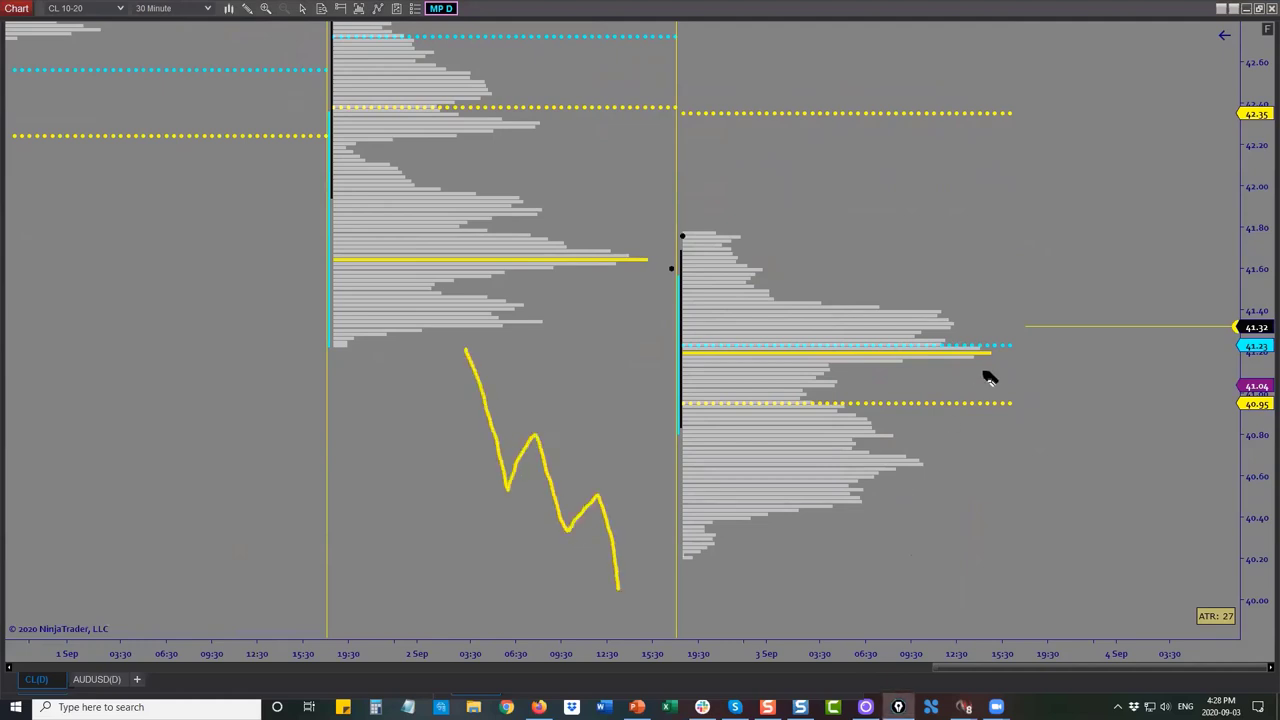
pyautogui.moveTo(990, 350)
pyautogui.mouseDown()
pyautogui.moveTo(980, 360)
pyautogui.moveTo(990, 348)
pyautogui.mouseUp()
pyautogui.moveTo(913, 463); pyautogui.dragTo(916, 456)
pyautogui.moveTo(150, 568)
pyautogui.mouseDown()
pyautogui.moveTo(226, 520)
pyautogui.moveTo(272, 414)
pyautogui.mouseUp()
pyautogui.moveTo(290, 471); pyautogui.dragTo(295, 490)
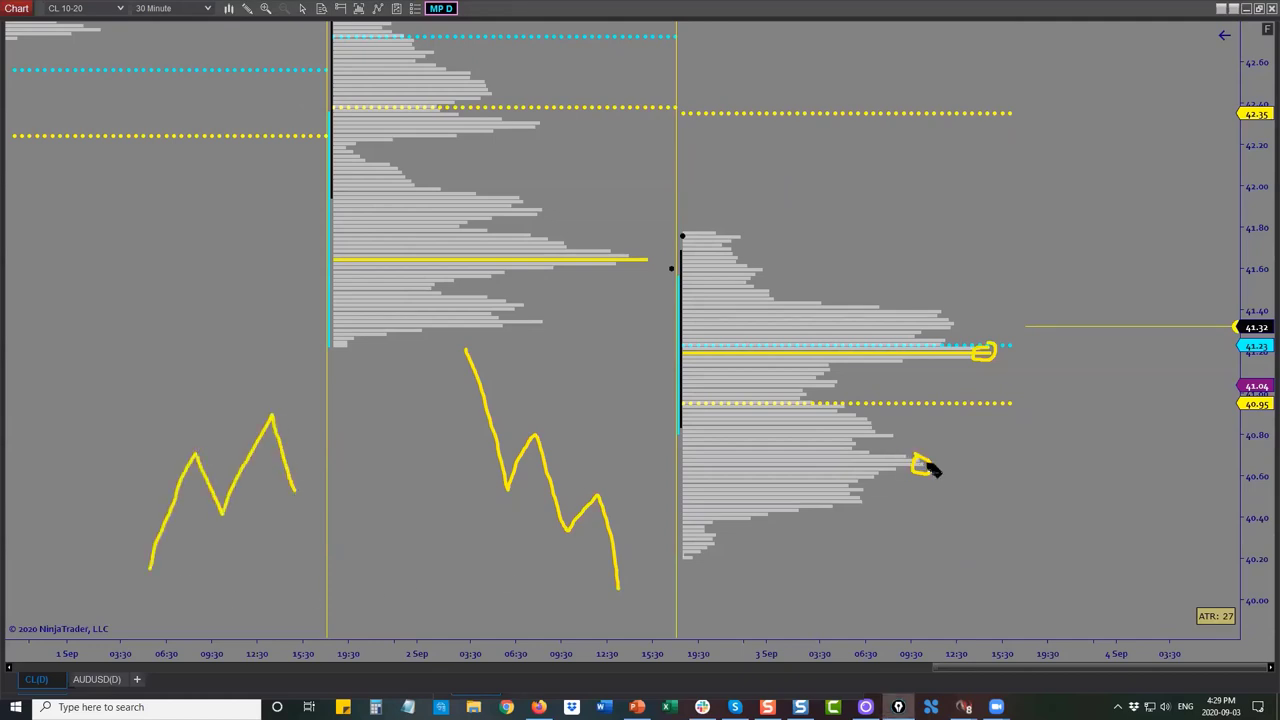
# Retrace the marks at the node near 40.66 and the 3 Sep POC, and clear all sketches from the chart
pyautogui.moveTo(958, 450)
pyautogui.mouseDown()
pyautogui.moveTo(950, 478)
pyautogui.moveTo(946, 468)
pyautogui.mouseUp()
pyautogui.moveTo(1020, 349); pyautogui.dragTo(1017, 343)
pyautogui.hotkey('ctrl', 'shift', '7')
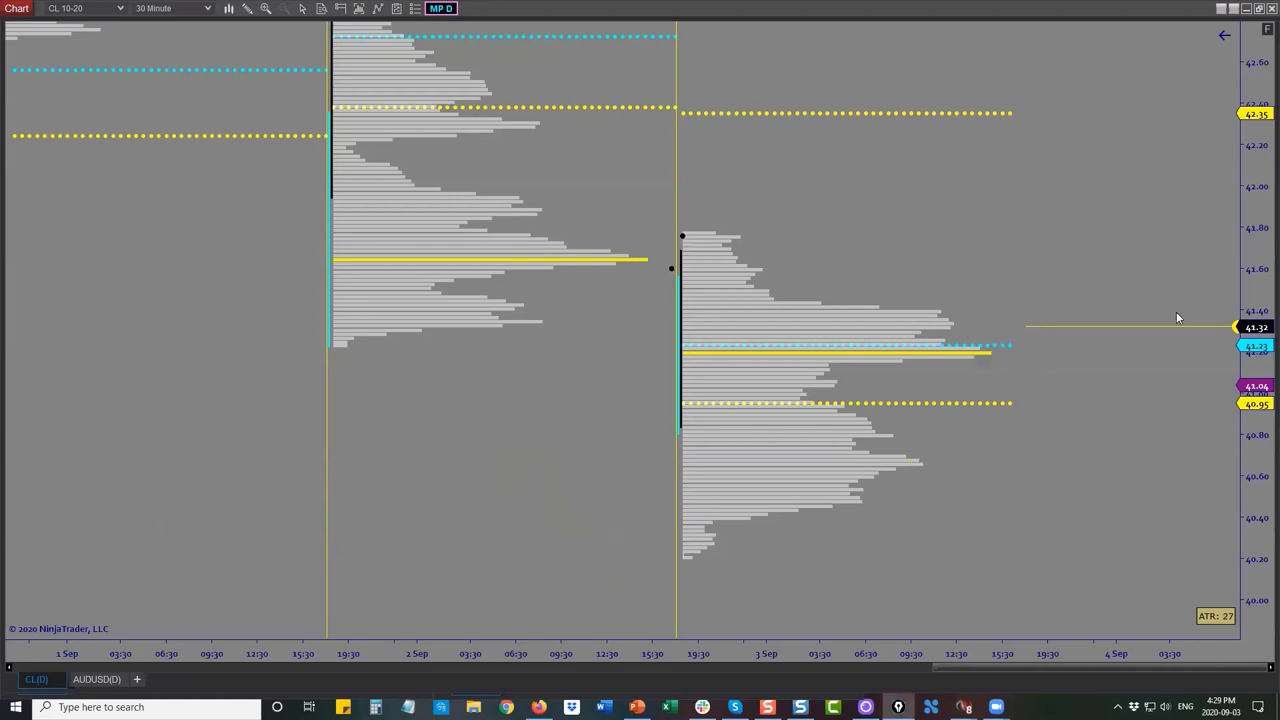
# Place POC tool zones over the 3 Sep node at about 40.64–40.71 and over the POC at about 41.16–41.23
pyautogui.moveTo(1262, 413); pyautogui.dragTo(1261, 331)
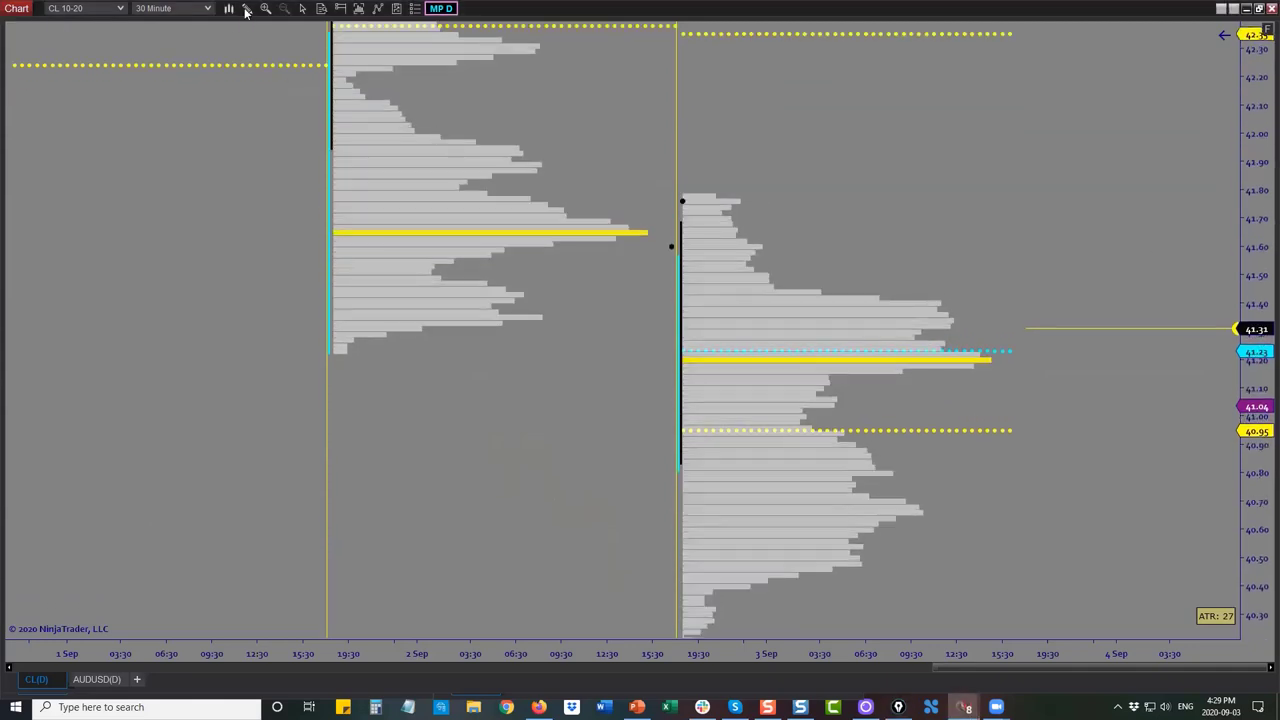
pyautogui.click(247, 9)
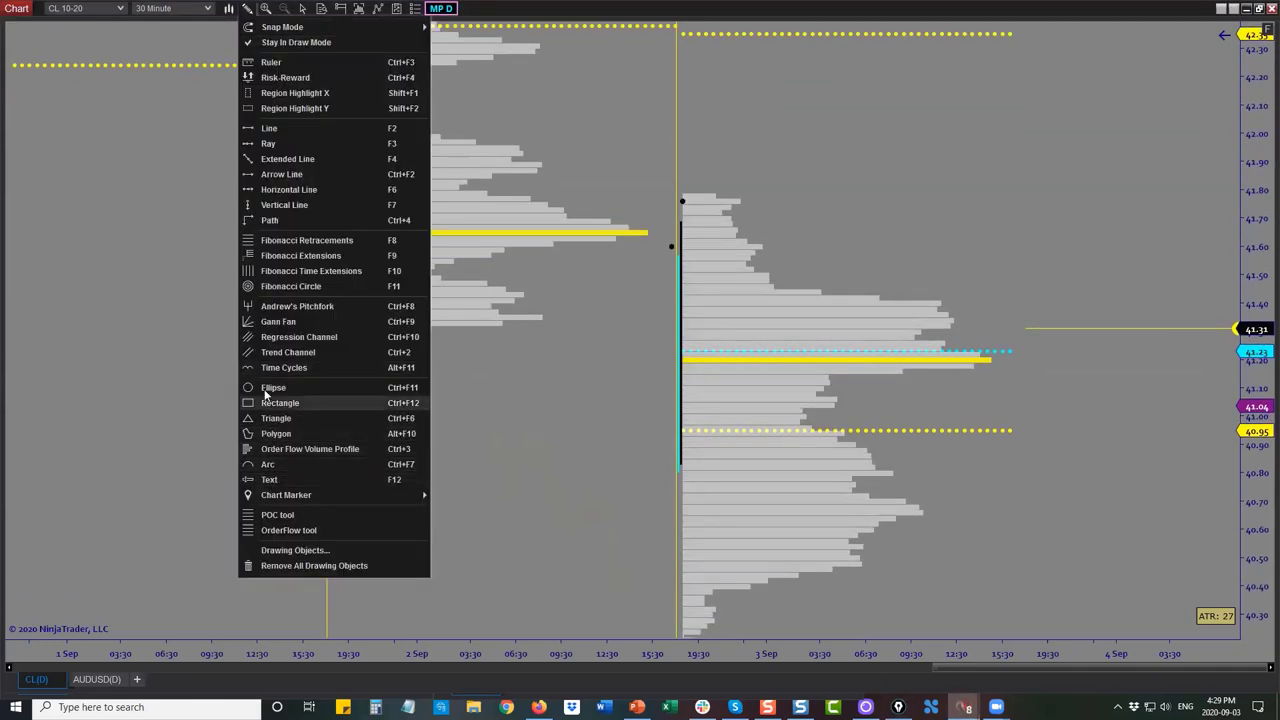
pyautogui.click(284, 516)
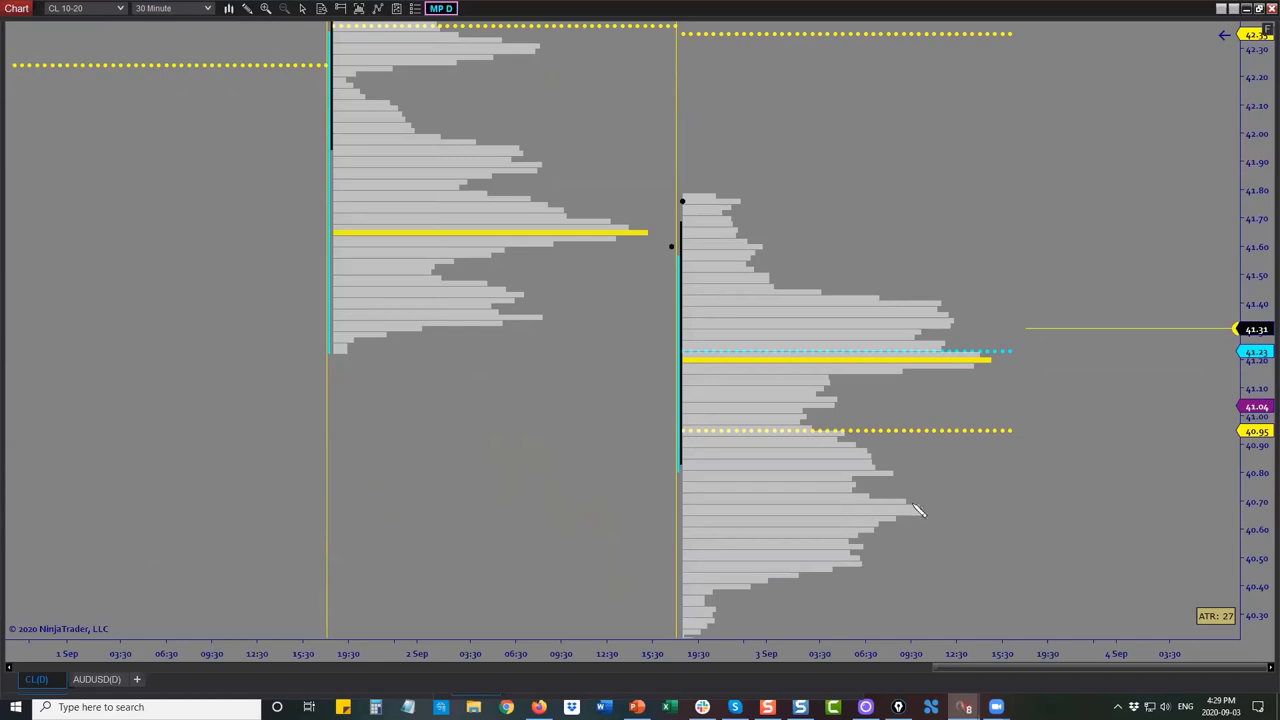
pyautogui.moveTo(906, 499); pyautogui.dragTo(911, 517)
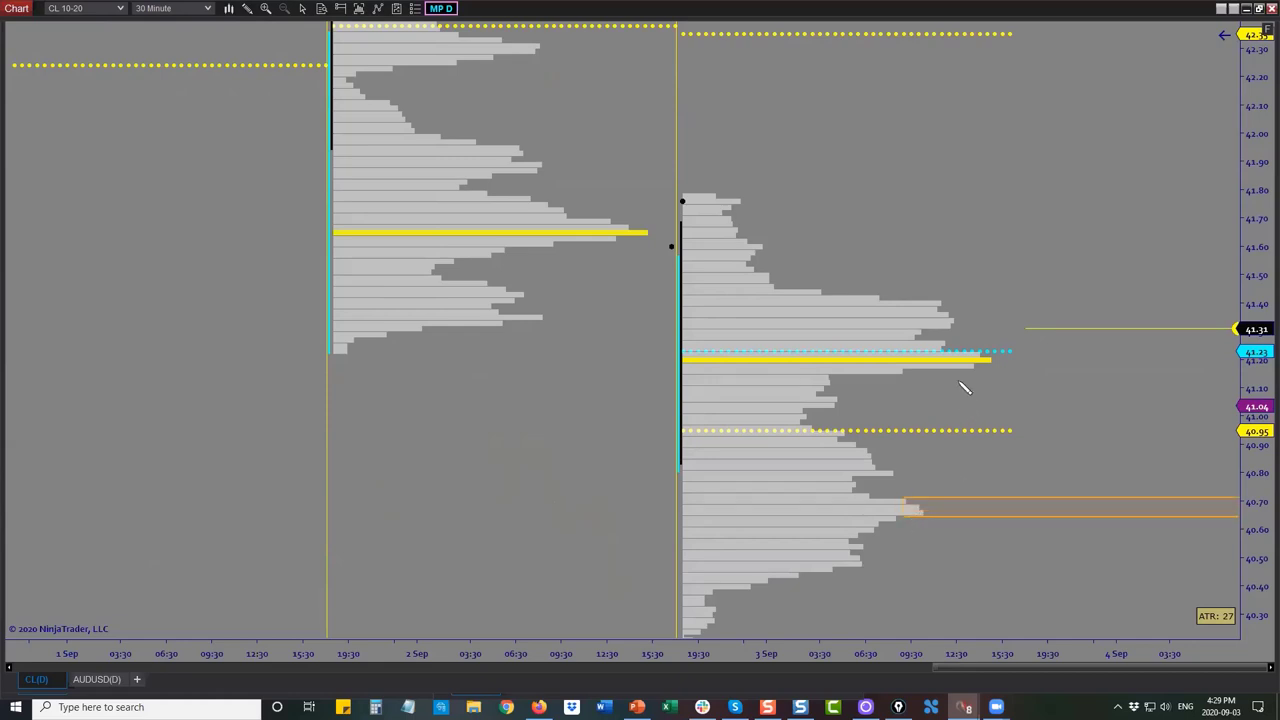
pyautogui.moveTo(966, 352); pyautogui.dragTo(967, 370)
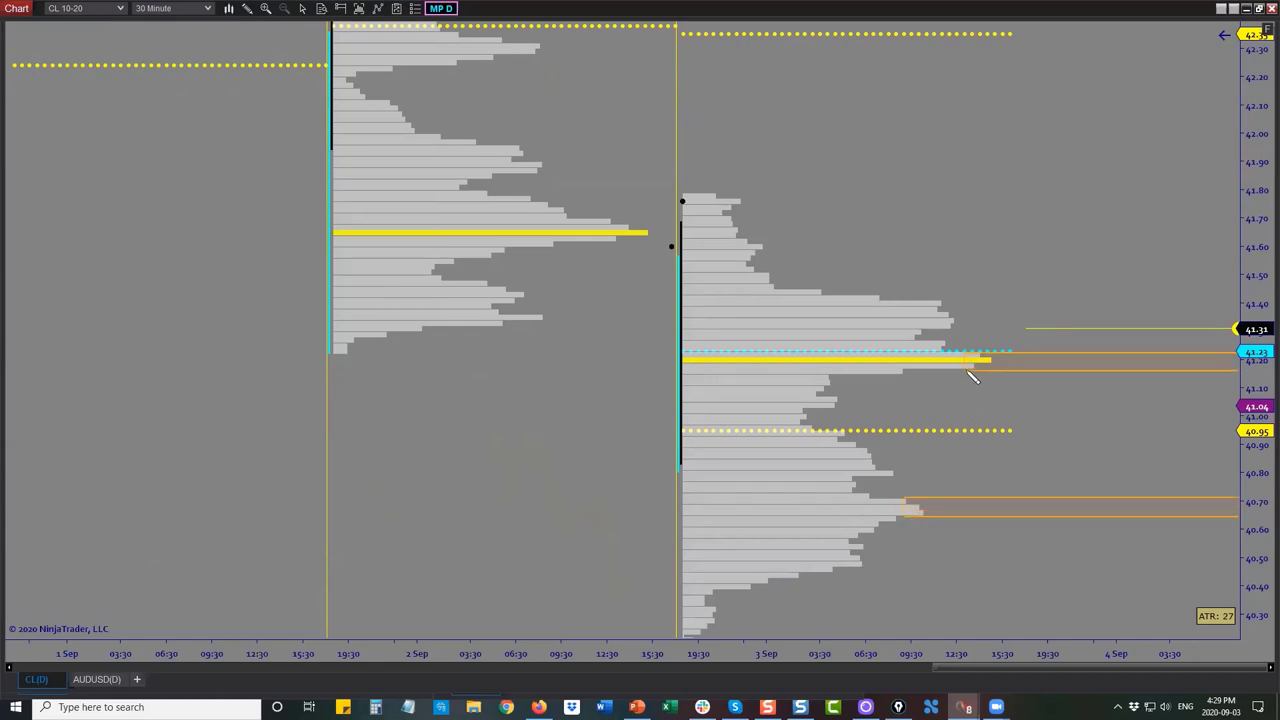
# Set the price bars on the daily CL chart to display in front of the volume profiles
pyautogui.click(454, 9)
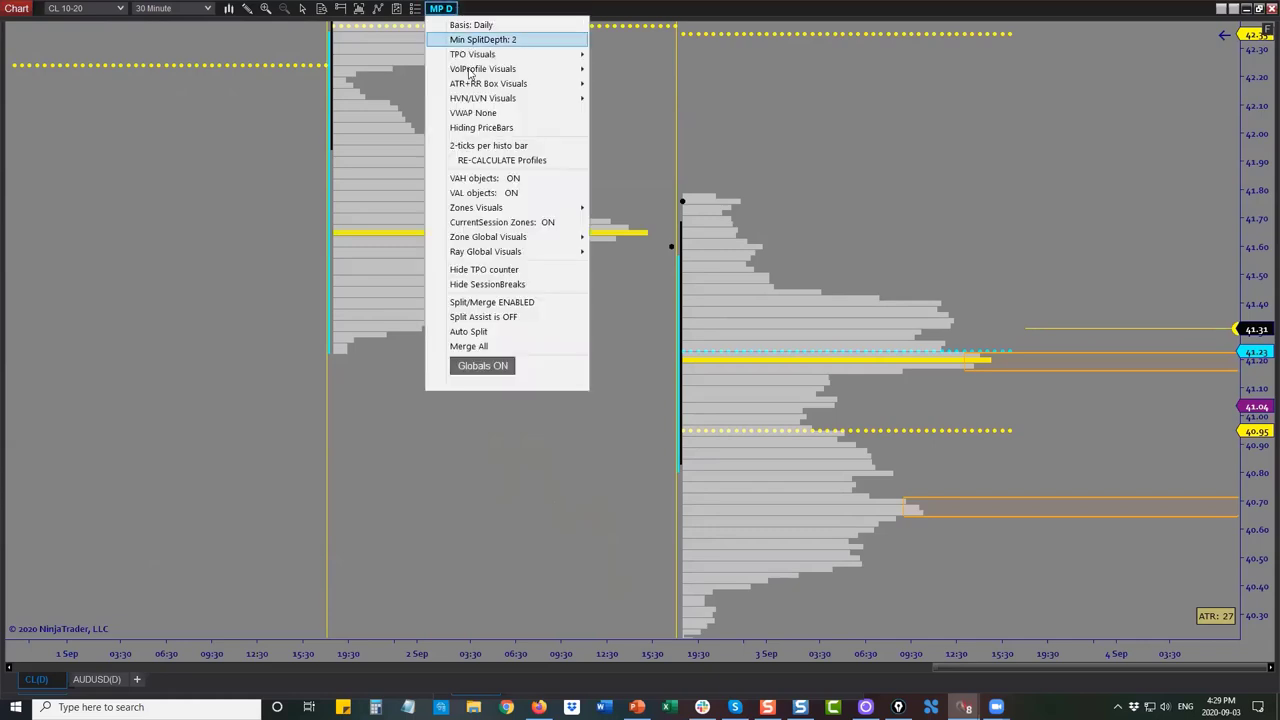
pyautogui.click(484, 128)
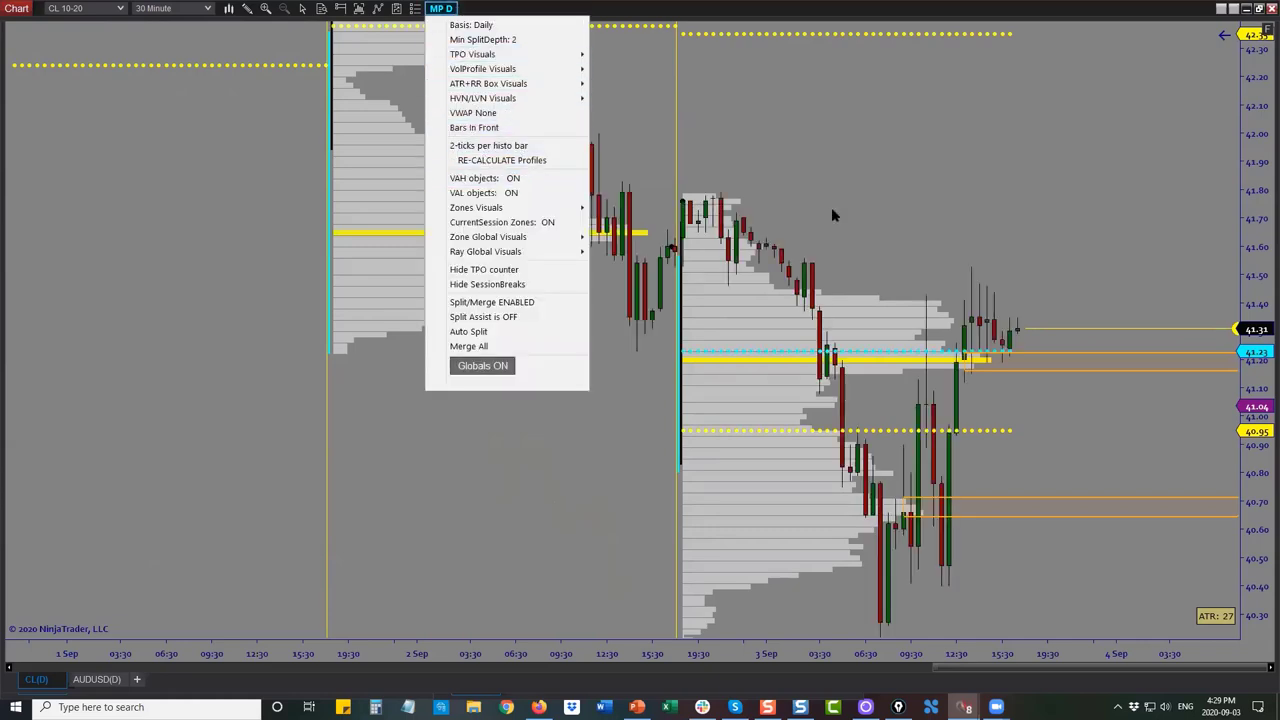
pyautogui.moveTo(1250, 238); pyautogui.dragTo(1127, 436)
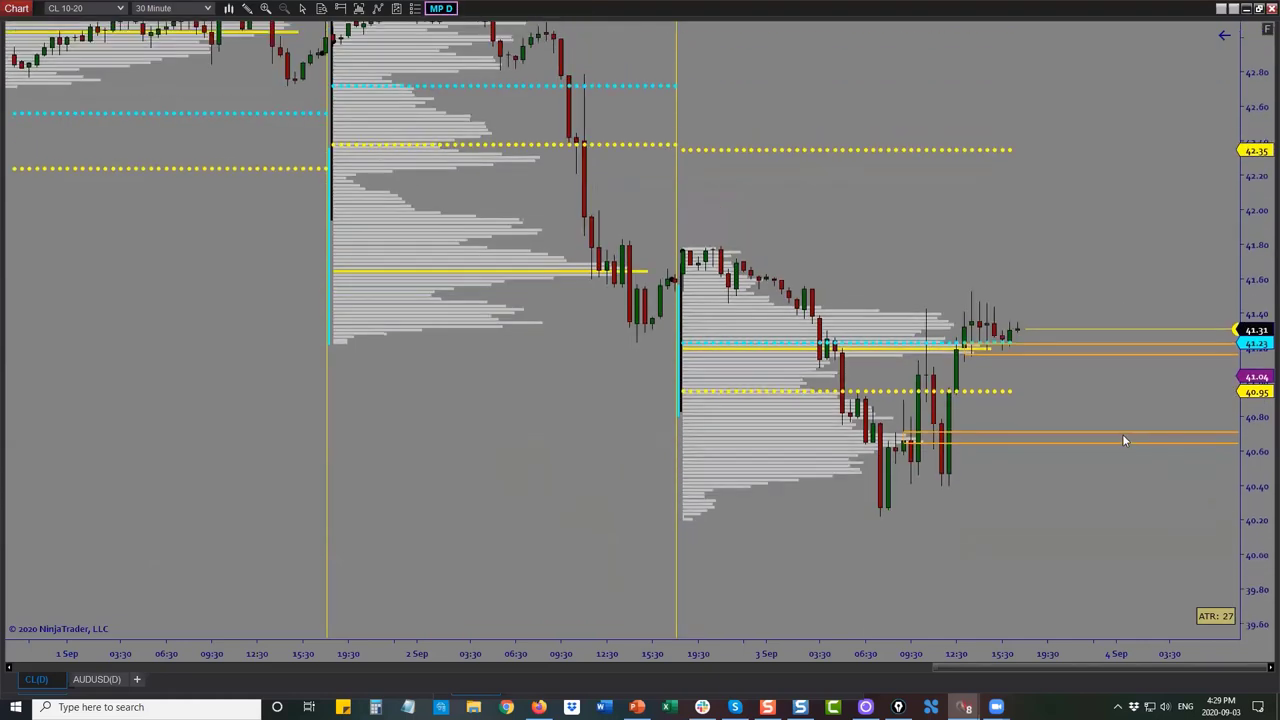
pyautogui.moveTo(895, 657); pyautogui.dragTo(666, 657)
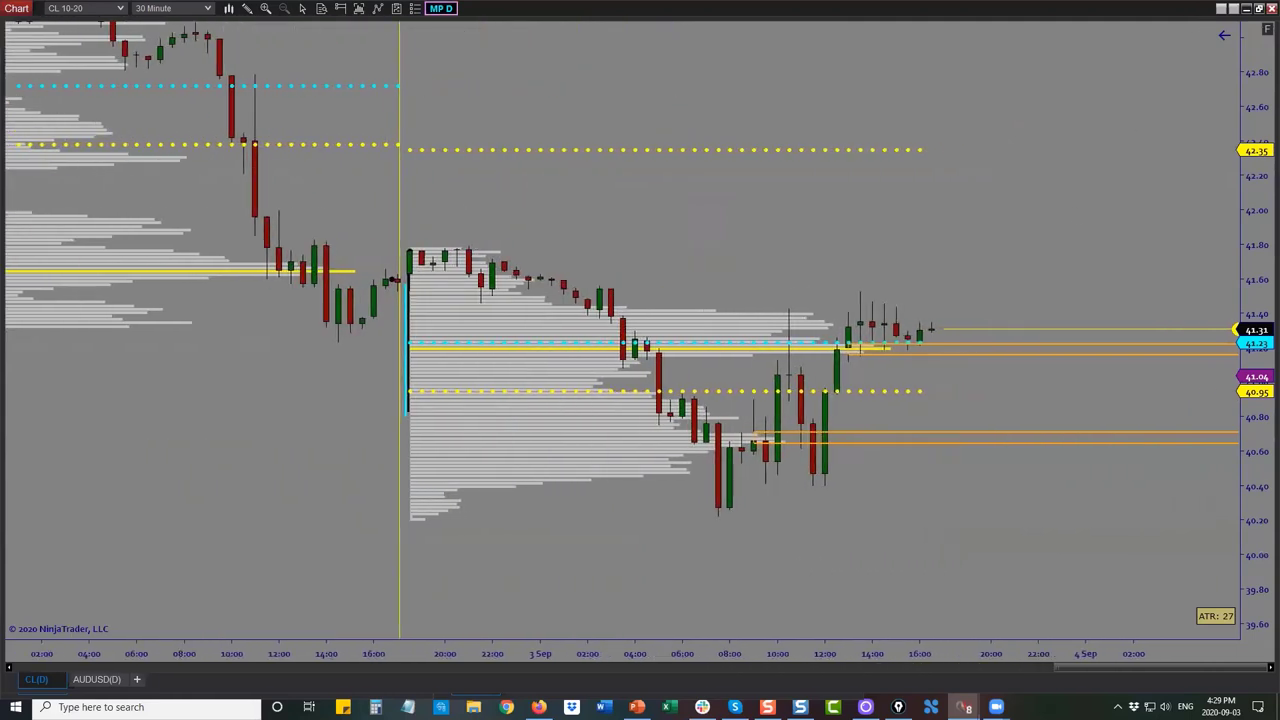
# Sketch the 3 Sep price path down to the low and up to the POC, circle the POC and node retests, and clear the sketch
pyautogui.moveTo(600, 288); pyautogui.dragTo(656, 384)
pyautogui.moveTo(685, 428)
pyautogui.mouseDown()
pyautogui.moveTo(720, 508)
pyautogui.moveTo(752, 412)
pyautogui.moveTo(776, 476)
pyautogui.moveTo(797, 316)
pyautogui.moveTo(774, 308)
pyautogui.moveTo(808, 352)
pyautogui.moveTo(793, 315)
pyautogui.mouseUp()
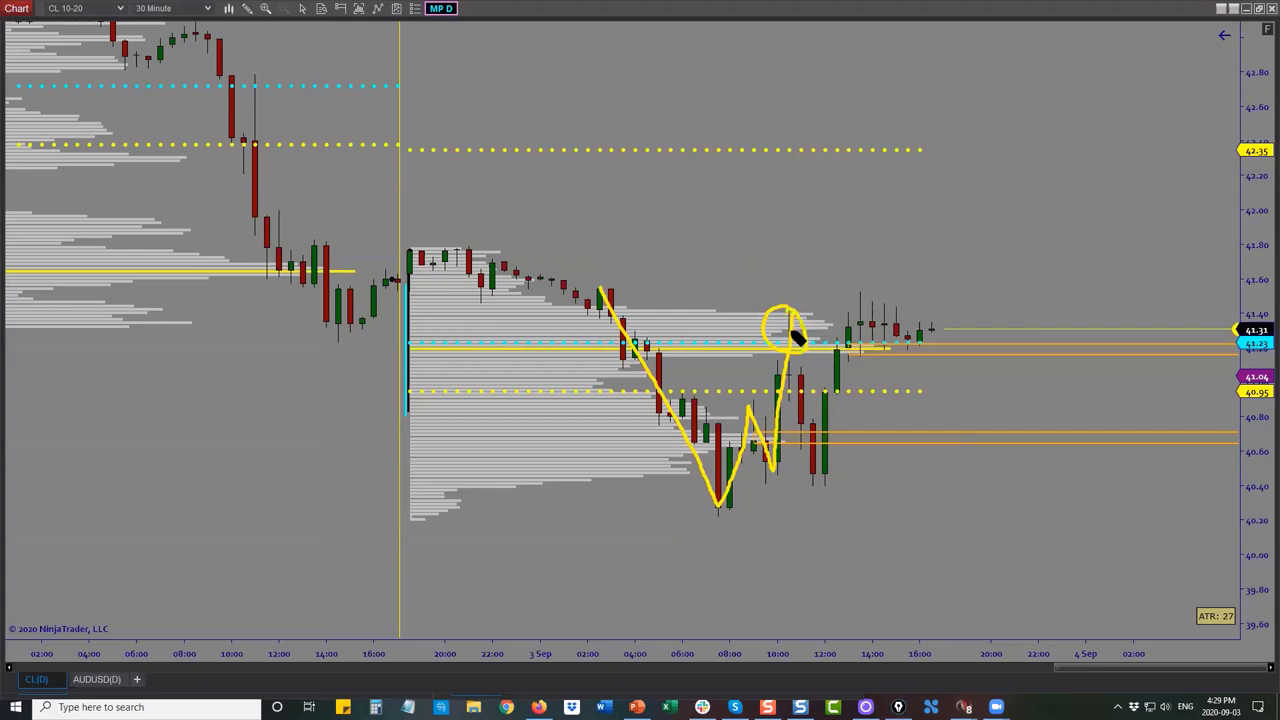
pyautogui.moveTo(808, 426); pyautogui.dragTo(829, 436)
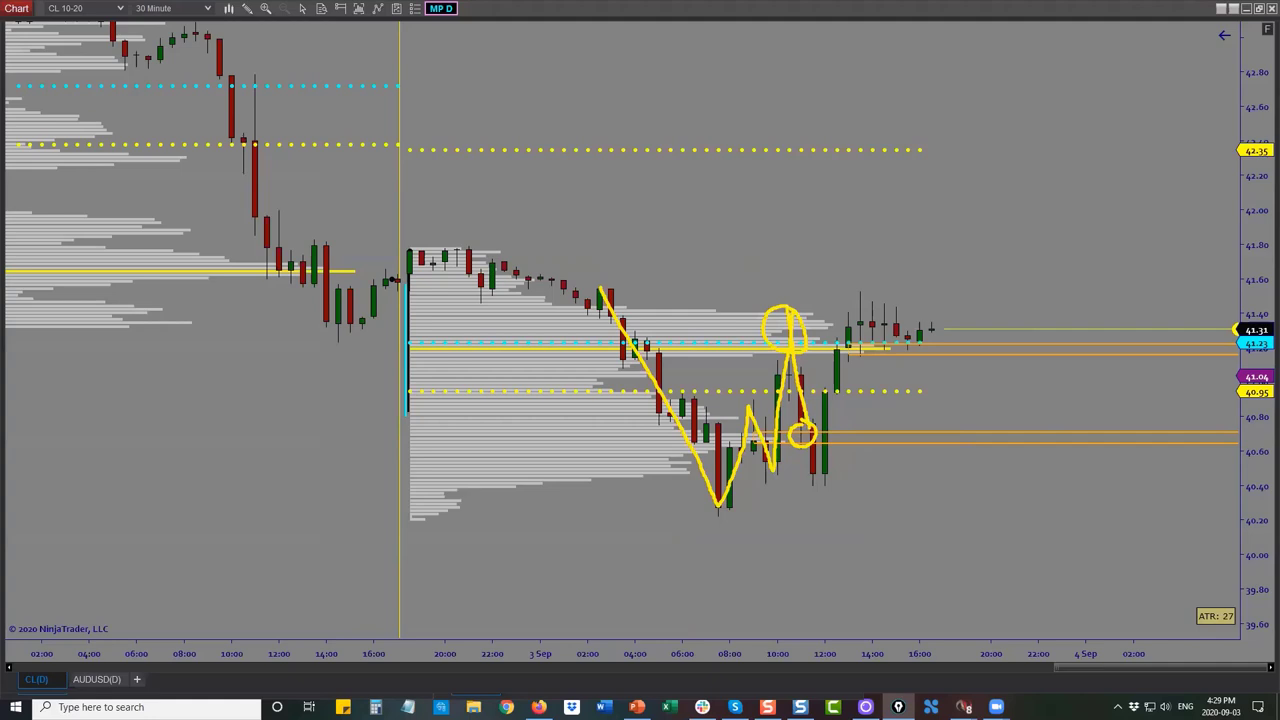
pyautogui.press('Escape')
# With the chart wound back to 10:30 on 3 Sep, cross out the 40.80 level, circle the node near 40.68, and clear the sketches
pyautogui.moveTo(1254, 466); pyautogui.dragTo(1255, 378)
pyautogui.moveTo(912, 383); pyautogui.dragTo(1103, 383)
pyautogui.moveTo(995, 652); pyautogui.dragTo(802, 650)
pyautogui.moveTo(905, 576); pyautogui.dragTo(1052, 574)
pyautogui.moveTo(1254, 478); pyautogui.dragTo(1260, 375)
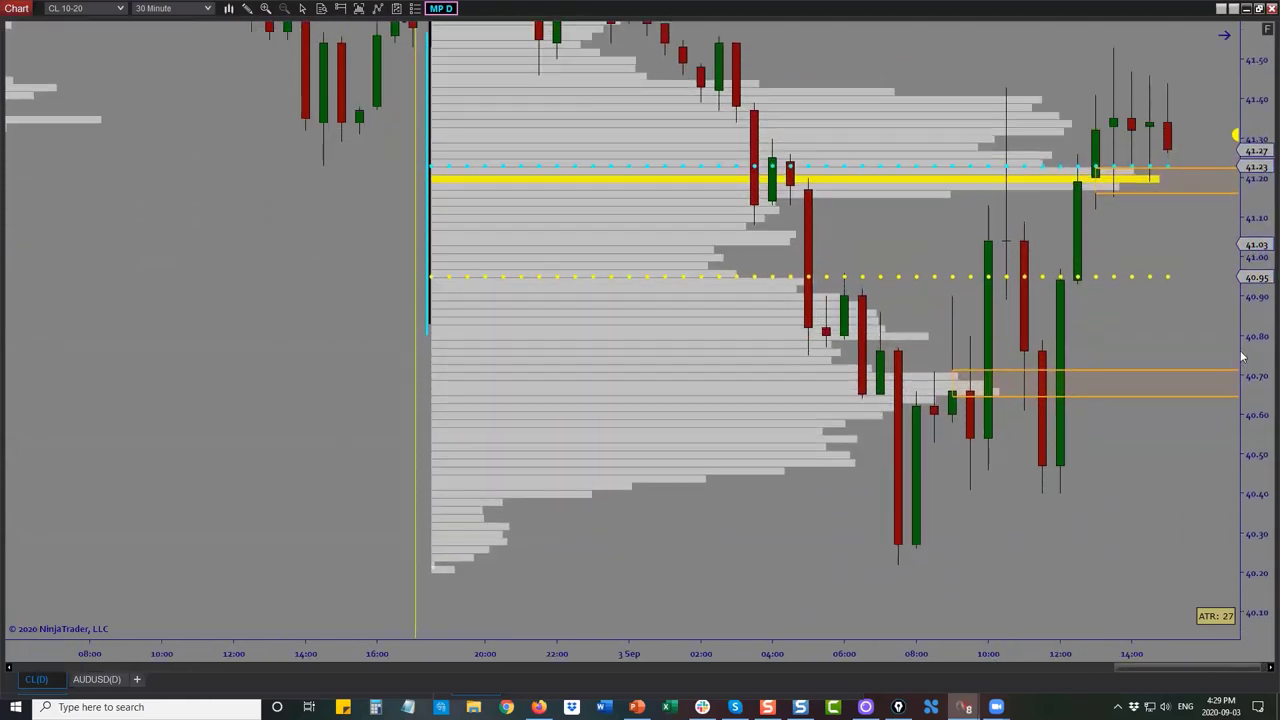
pyautogui.moveTo(917, 246); pyautogui.dragTo(1076, 274)
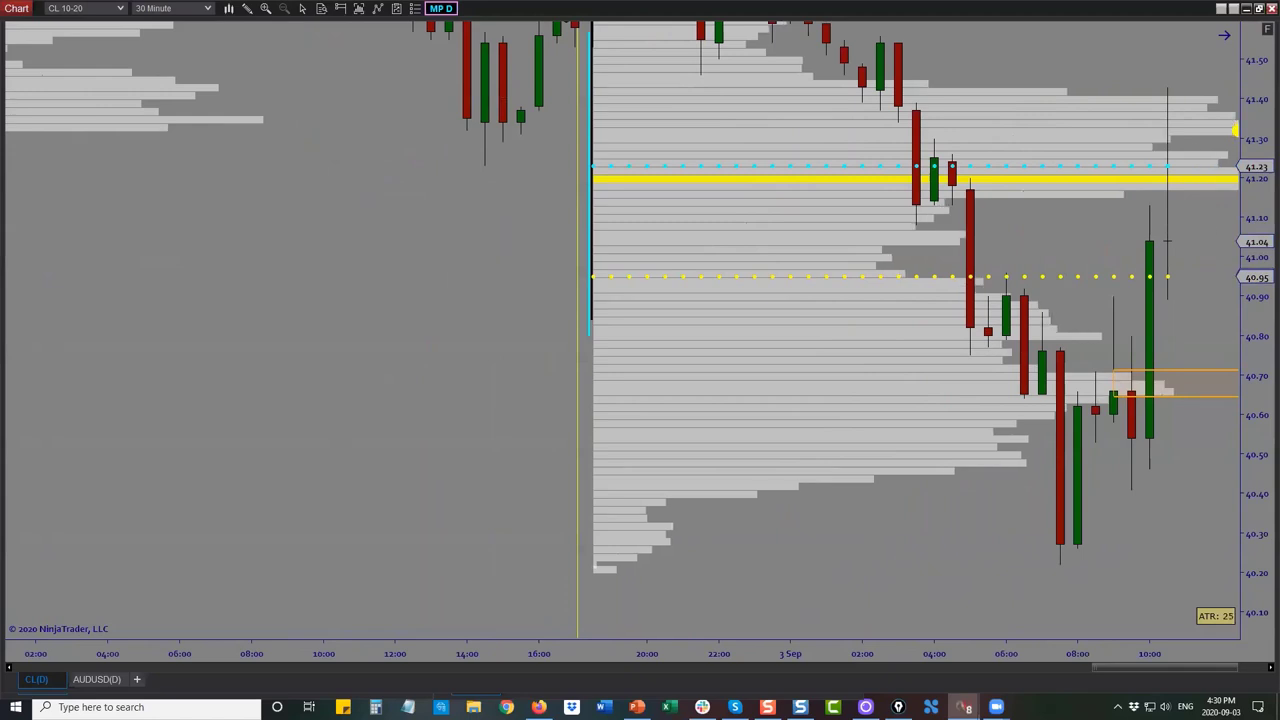
pyautogui.moveTo(1086, 338); pyautogui.dragTo(1204, 337)
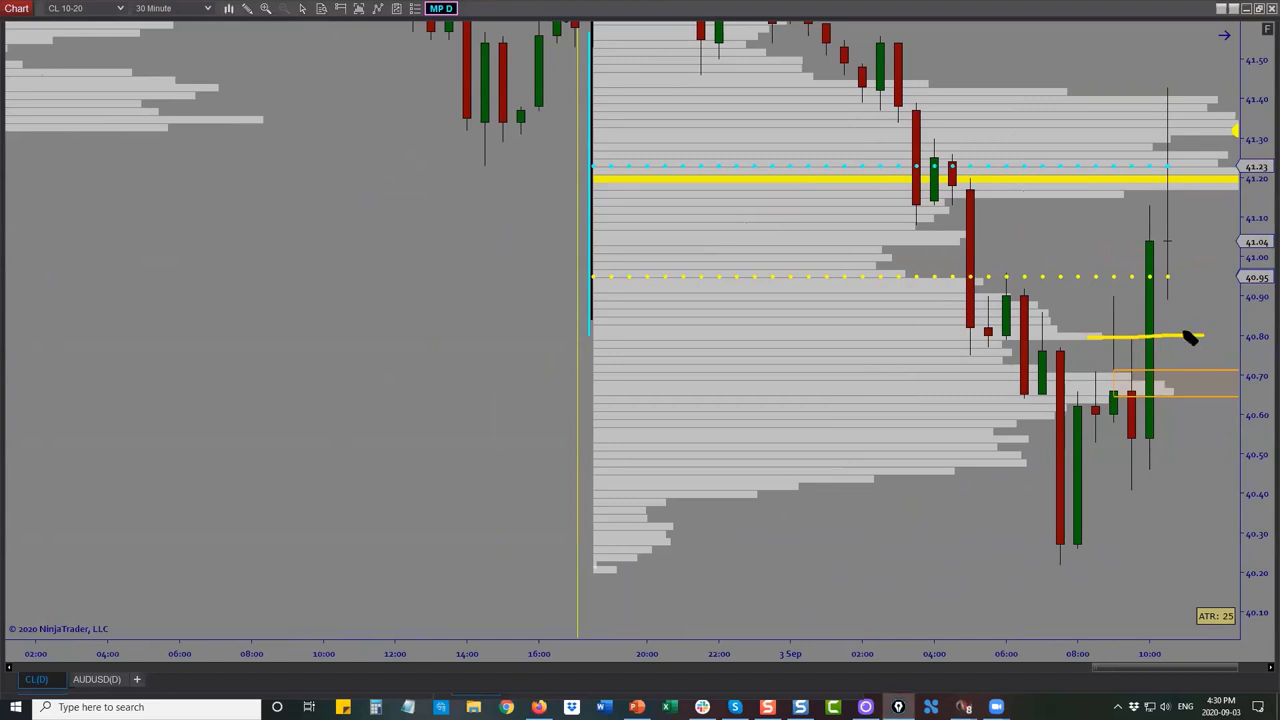
pyautogui.moveTo(1161, 281)
pyautogui.mouseDown()
pyautogui.moveTo(1158, 300)
pyautogui.moveTo(1180, 298)
pyautogui.moveTo(1170, 279)
pyautogui.mouseUp()
pyautogui.moveTo(988, 278)
pyautogui.mouseDown()
pyautogui.moveTo(1043, 297)
pyautogui.moveTo(1016, 345)
pyautogui.mouseUp()
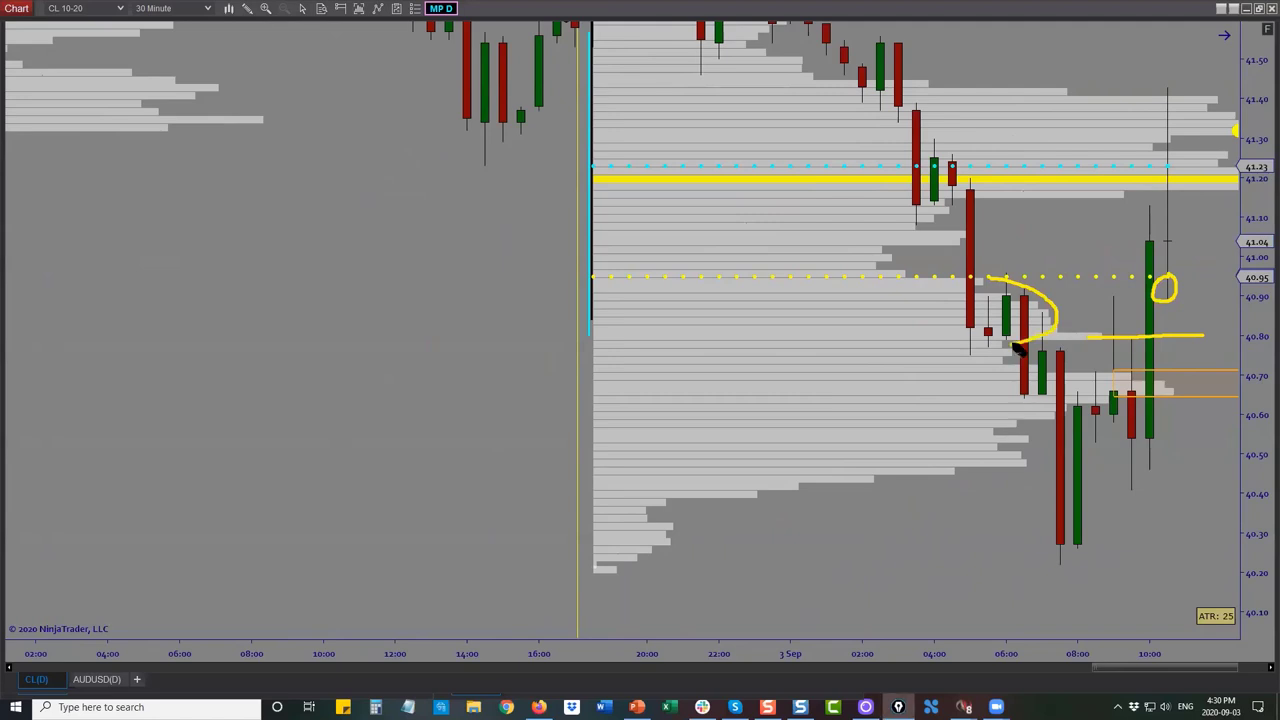
pyautogui.moveTo(1183, 316)
pyautogui.mouseDown()
pyautogui.moveTo(1203, 342)
pyautogui.moveTo(1186, 340)
pyautogui.mouseUp()
pyautogui.moveTo(1210, 377)
pyautogui.mouseDown()
pyautogui.moveTo(1199, 398)
pyautogui.moveTo(1222, 408)
pyautogui.moveTo(1222, 366)
pyautogui.moveTo(1210, 365)
pyautogui.moveTo(1243, 383)
pyautogui.mouseUp()
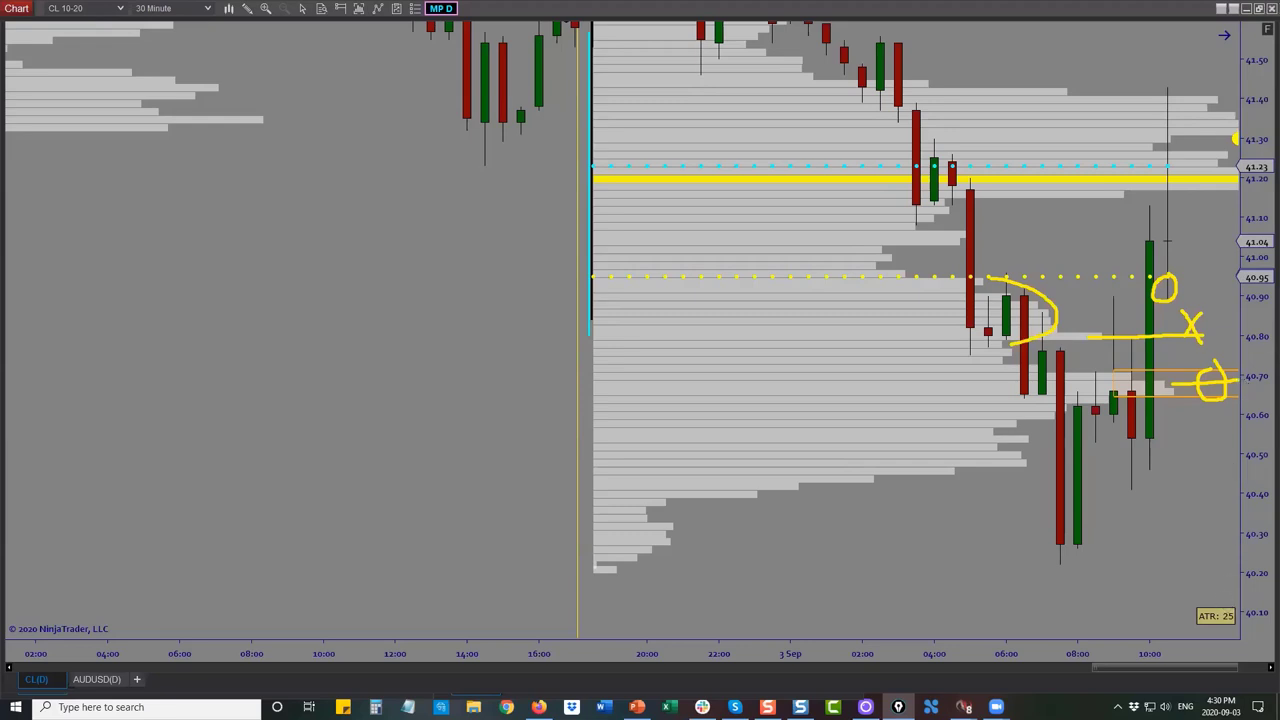
pyautogui.hotkey('ctrl', 'shift', '7')
# Add the NS_StopFinder indicator from the NeuroStreet folder to the CL chart
pyautogui.rightClick(449, 249)
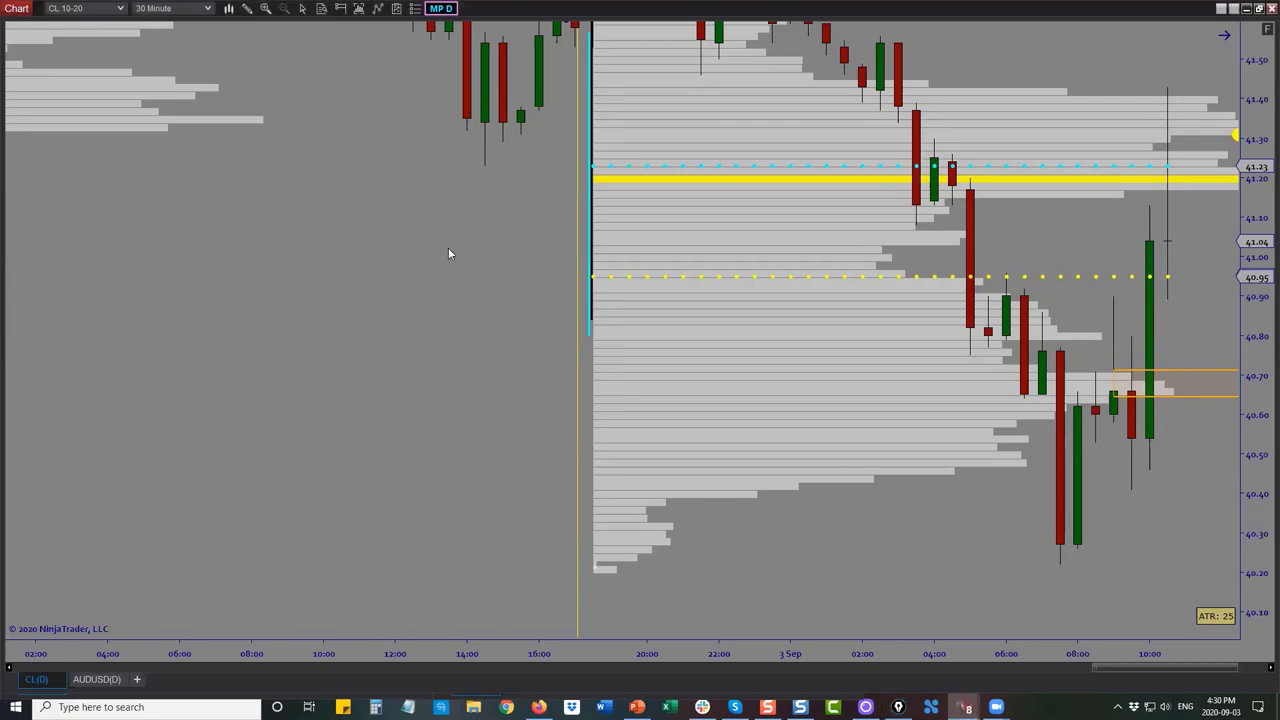
pyautogui.click(492, 330)
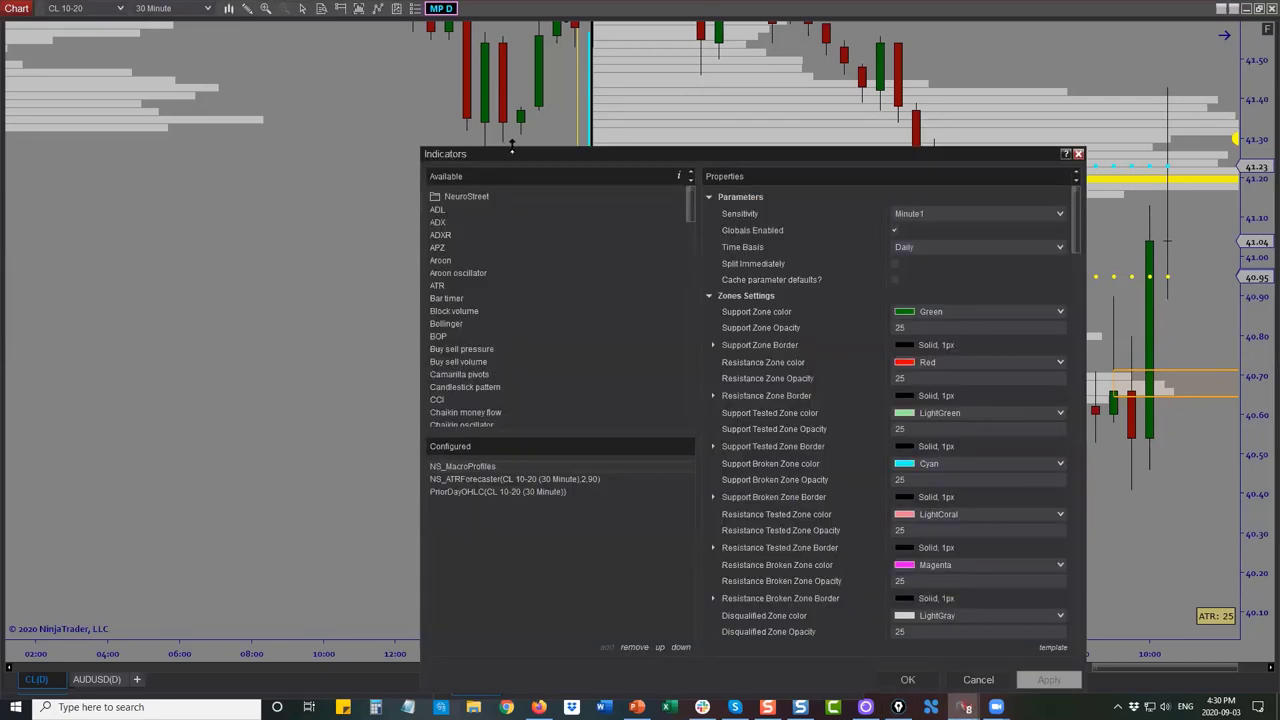
pyautogui.moveTo(493, 154); pyautogui.dragTo(353, 60)
pyautogui.doubleClick(326, 102)
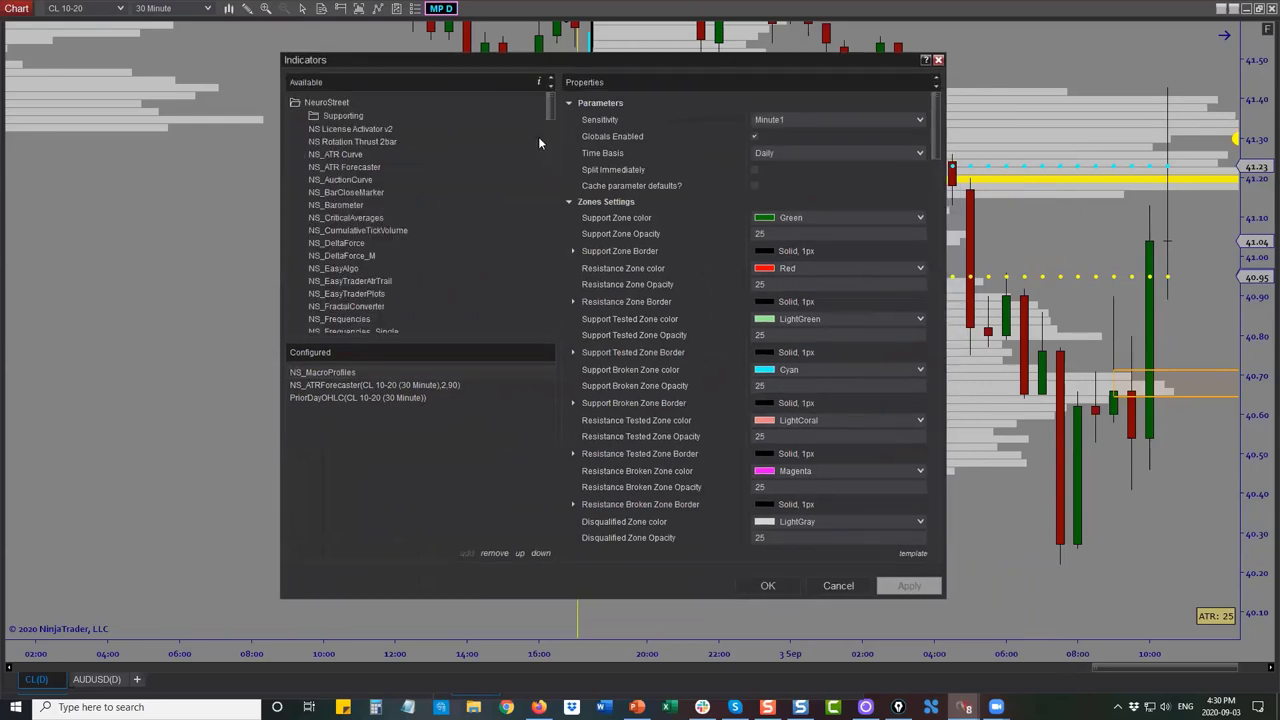
pyautogui.moveTo(552, 115); pyautogui.dragTo(552, 147)
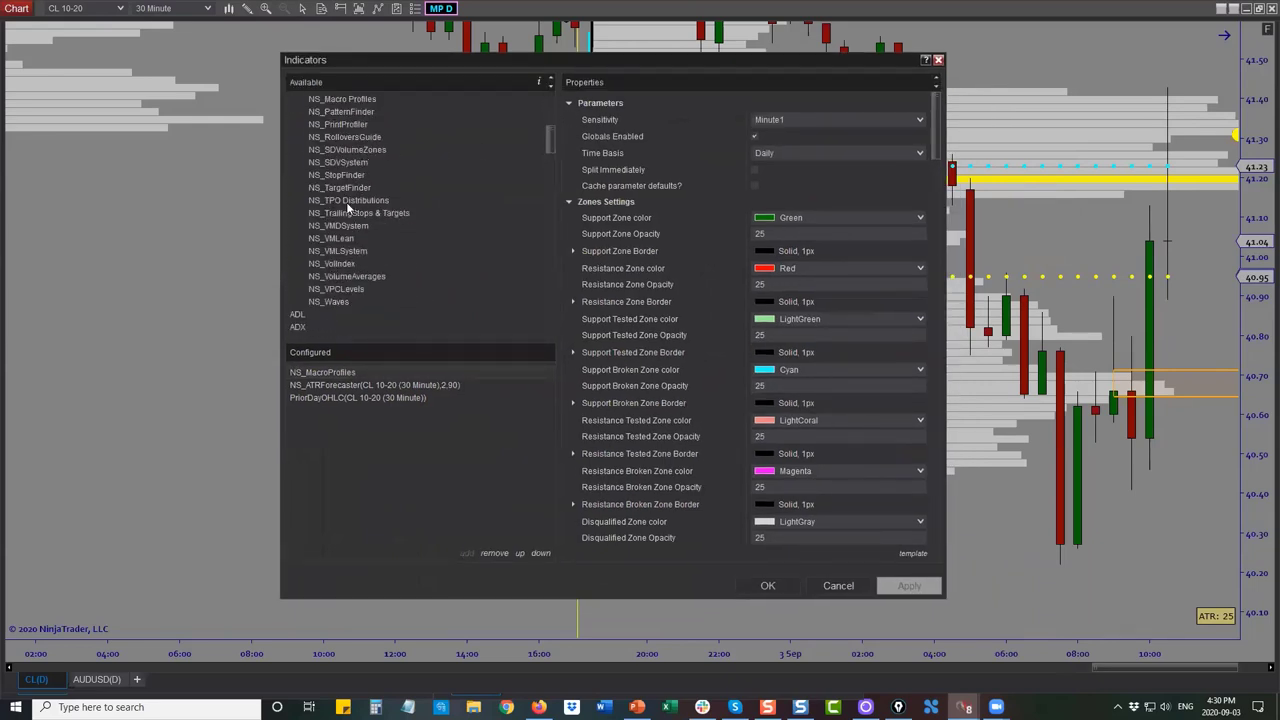
pyautogui.click(767, 585)
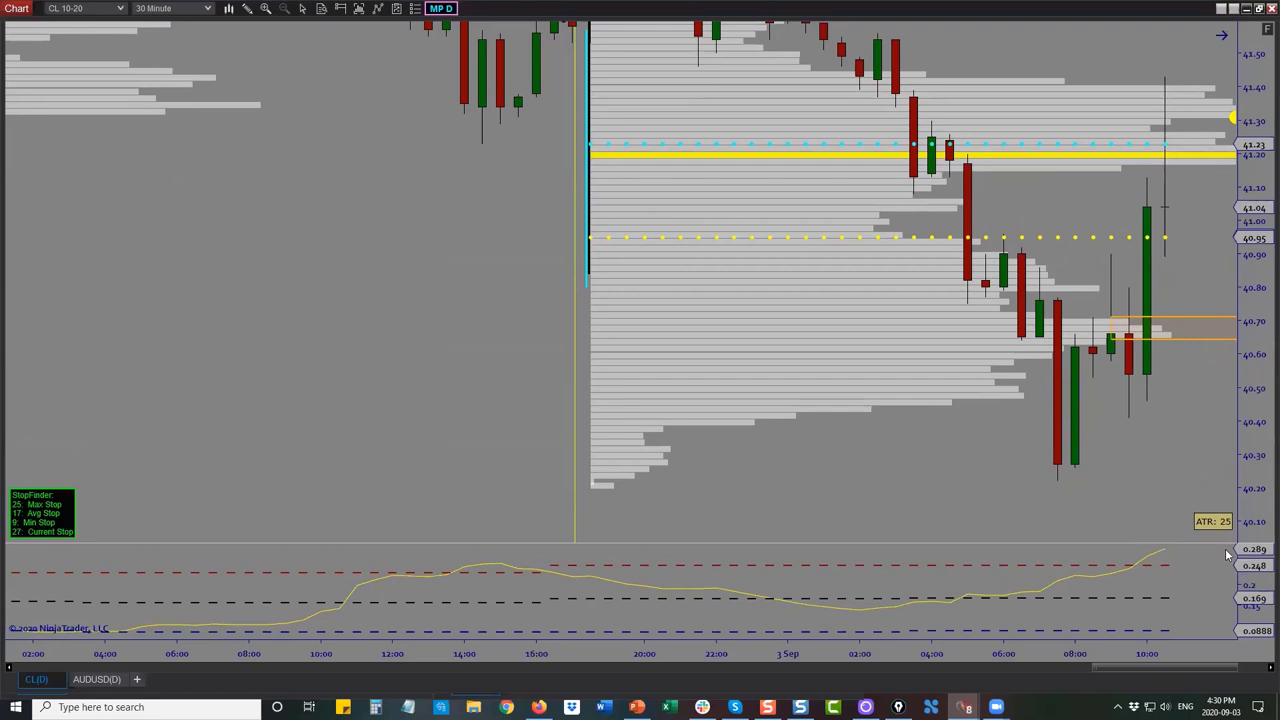
# Examine the StopFinder curve in an enlarged panel, restore the panel height, and point to the readout with a temporary arrow
pyautogui.moveTo(1178, 543); pyautogui.dragTo(1174, 384)
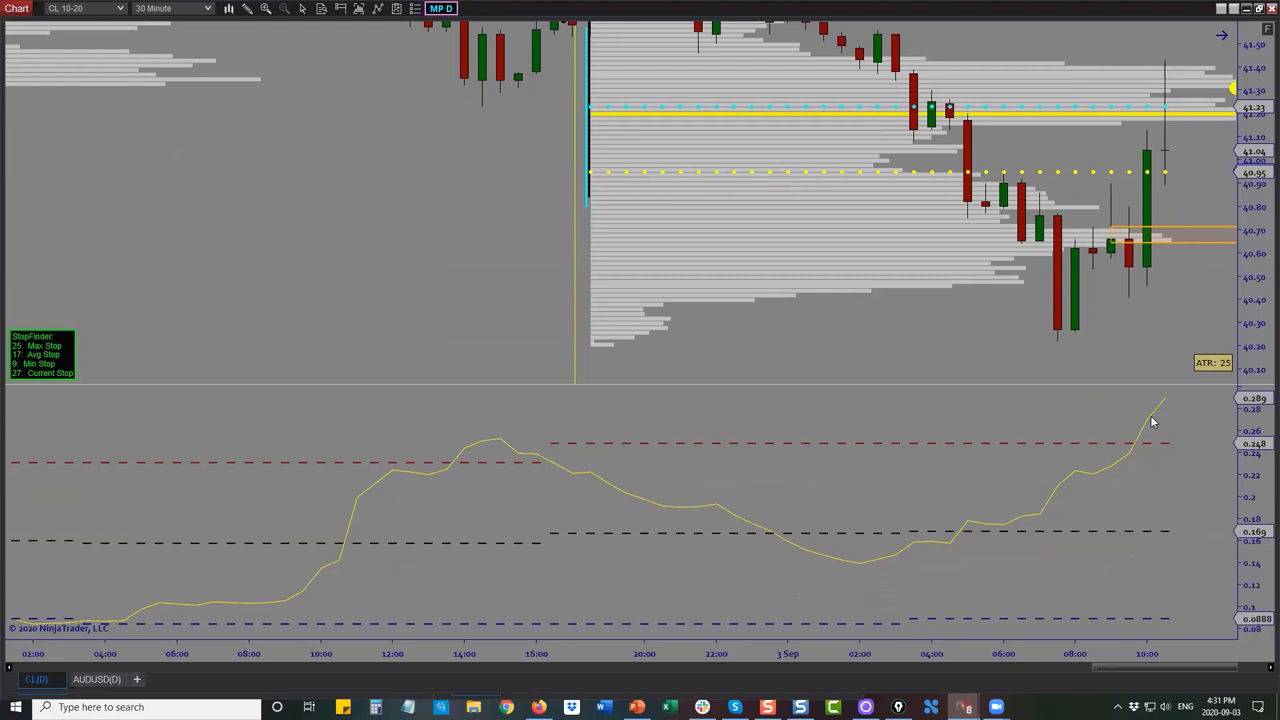
pyautogui.moveTo(1082, 384); pyautogui.dragTo(1090, 547)
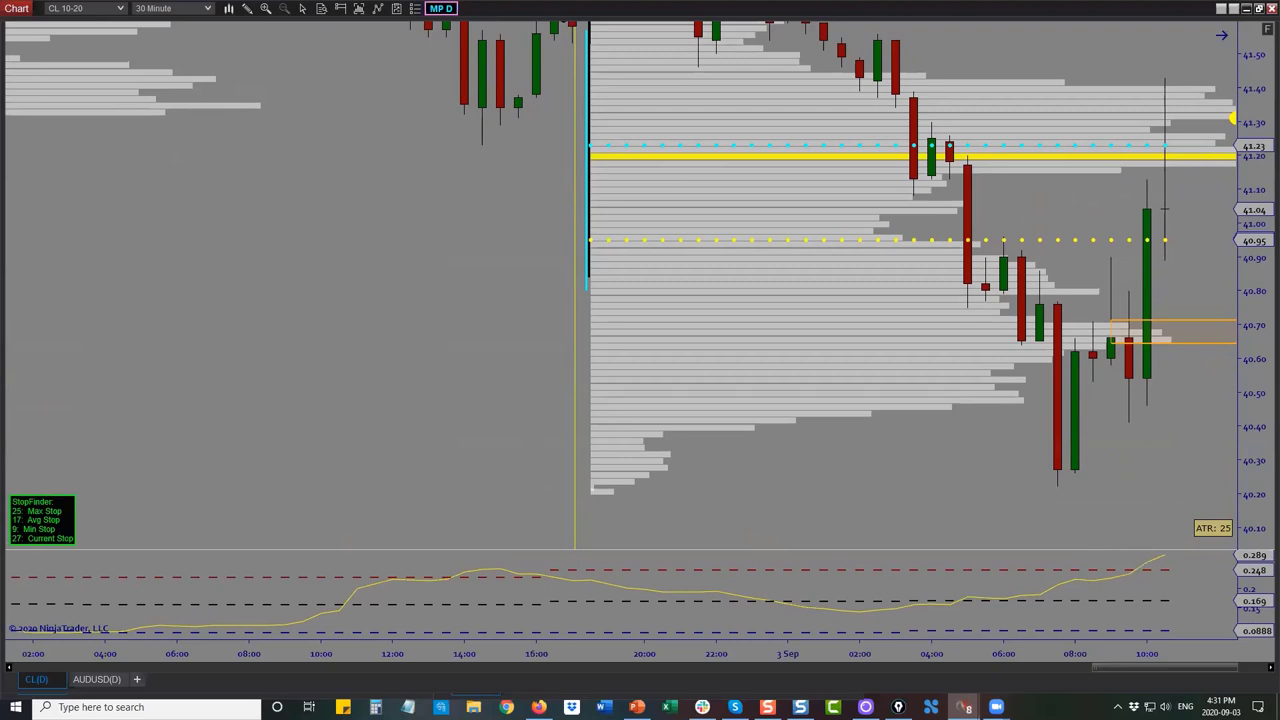
pyautogui.moveTo(153, 187)
pyautogui.mouseDown()
pyautogui.moveTo(173, 334)
pyautogui.moveTo(191, 300)
pyautogui.mouseUp()
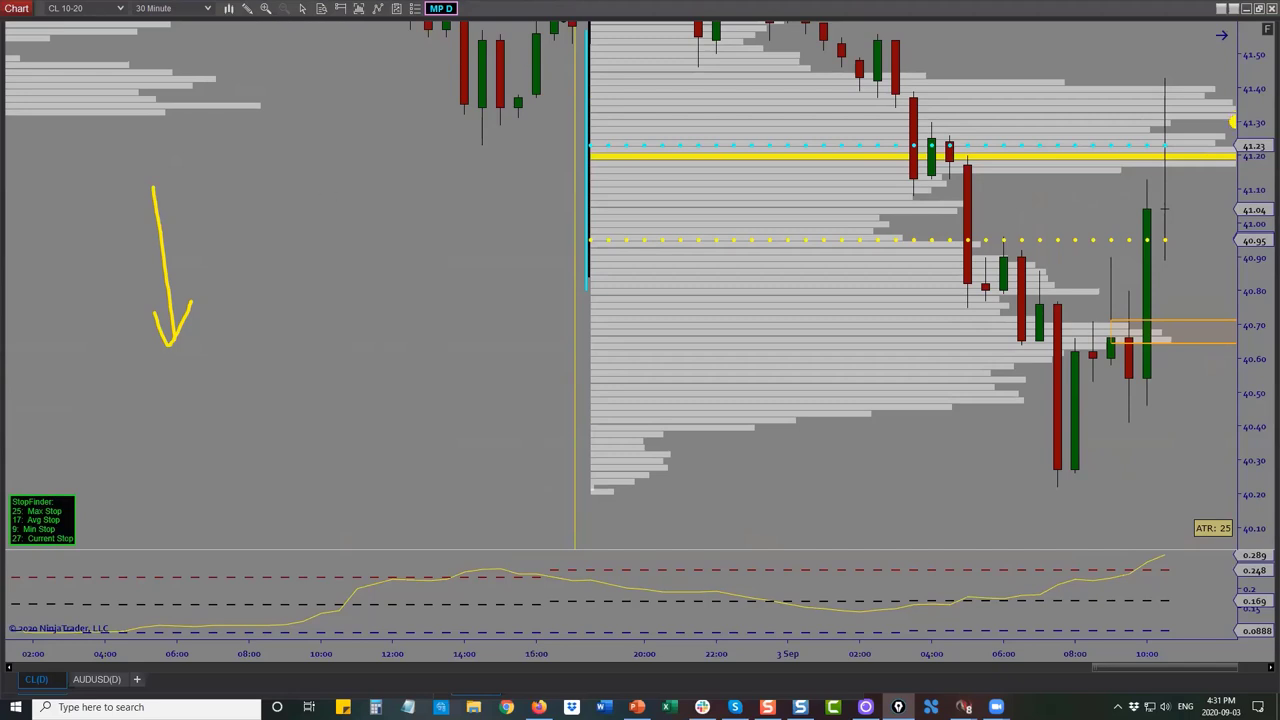
pyautogui.hotkey('ctrl', 'shift', '7')
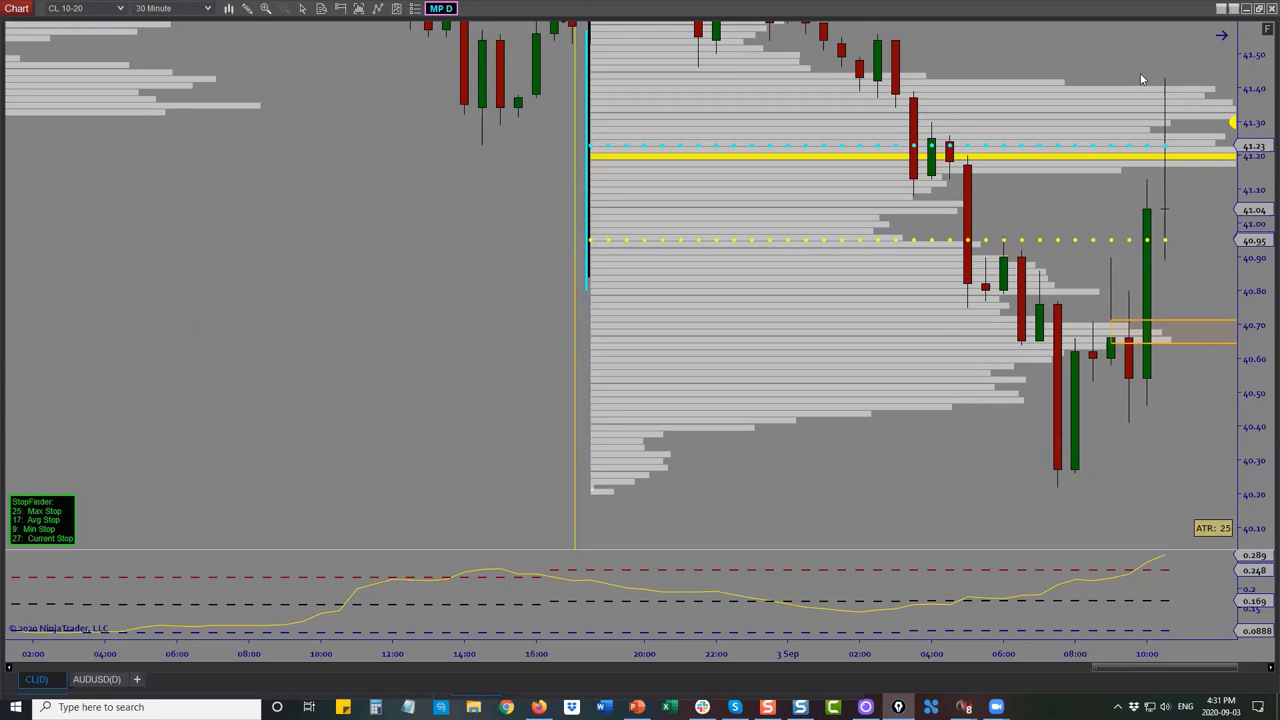
# Lower the upper edge of the orange node zone to about 40.69
pyautogui.moveTo(1092, 653); pyautogui.dragTo(991, 653)
pyautogui.moveTo(1261, 390); pyautogui.dragTo(1254, 244)
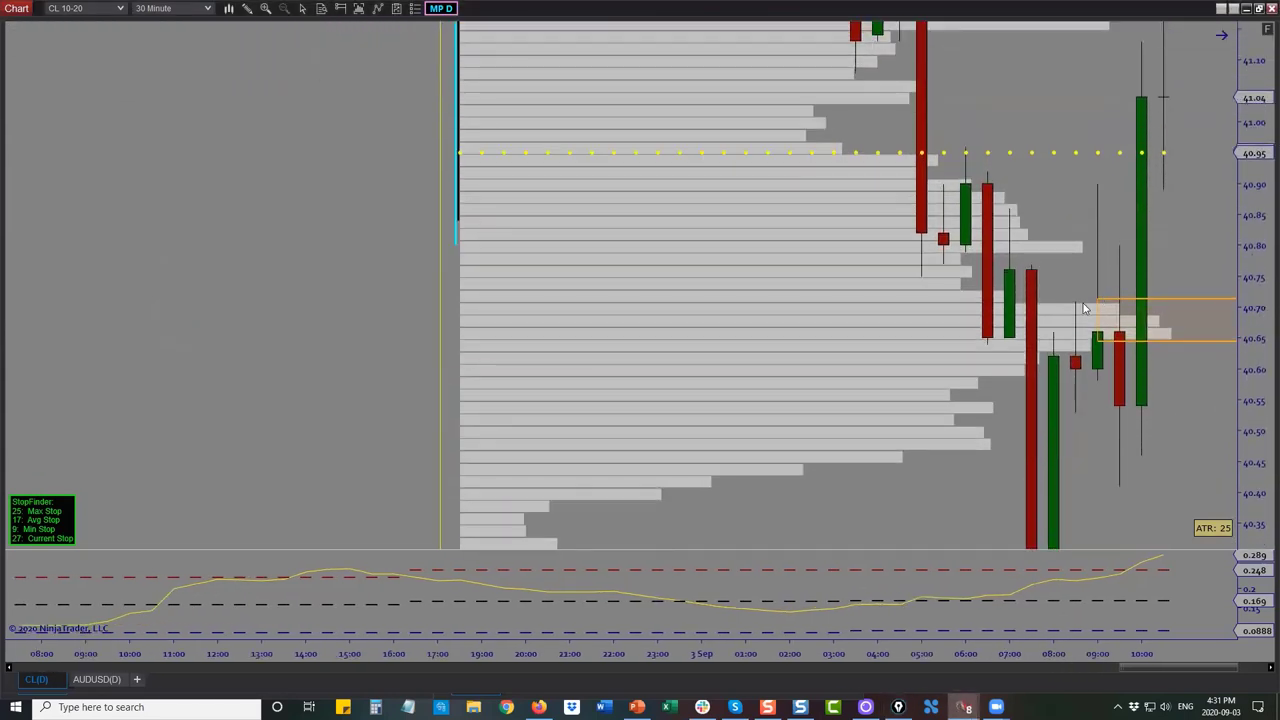
pyautogui.moveTo(1097, 300); pyautogui.dragTo(1099, 315)
# Advance the chart to the 11:00 bar and sketch an entry tick near 40.69, ticks near 40.78, 40.91 and 41.06, and one near 40.52
pyautogui.moveTo(1183, 284); pyautogui.dragTo(1160, 287)
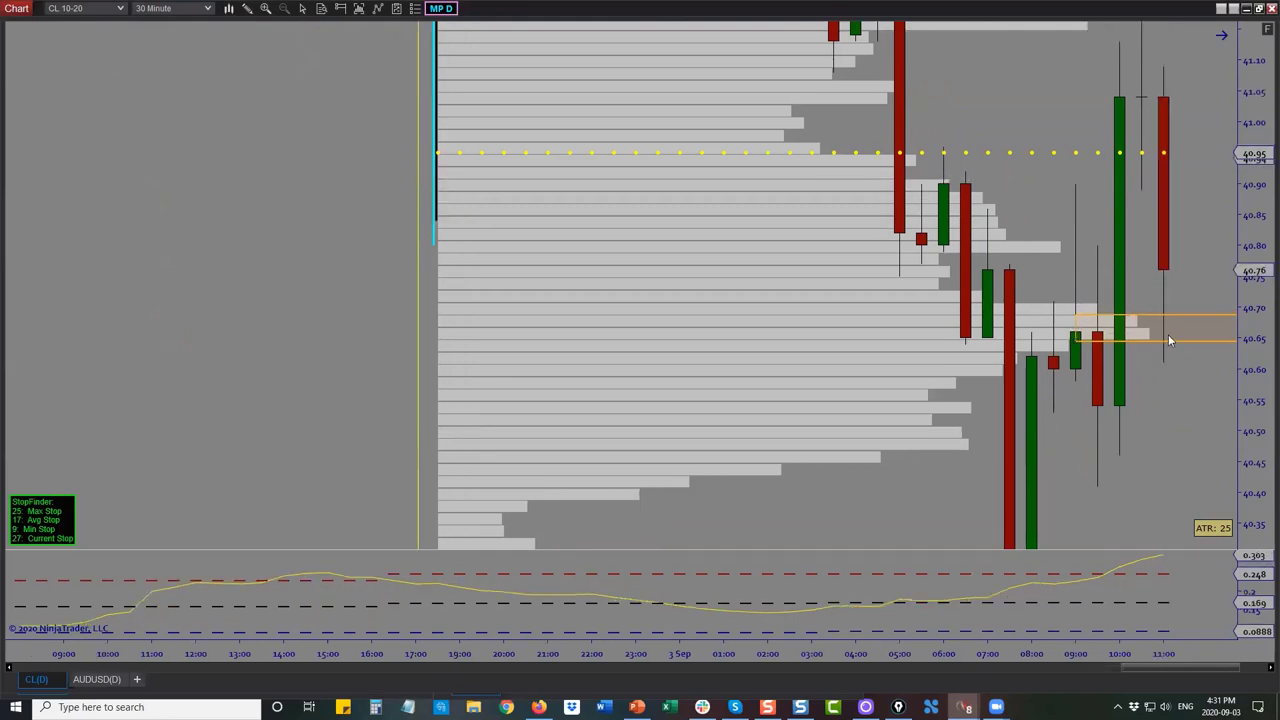
pyautogui.moveTo(1259, 239); pyautogui.dragTo(1257, 293)
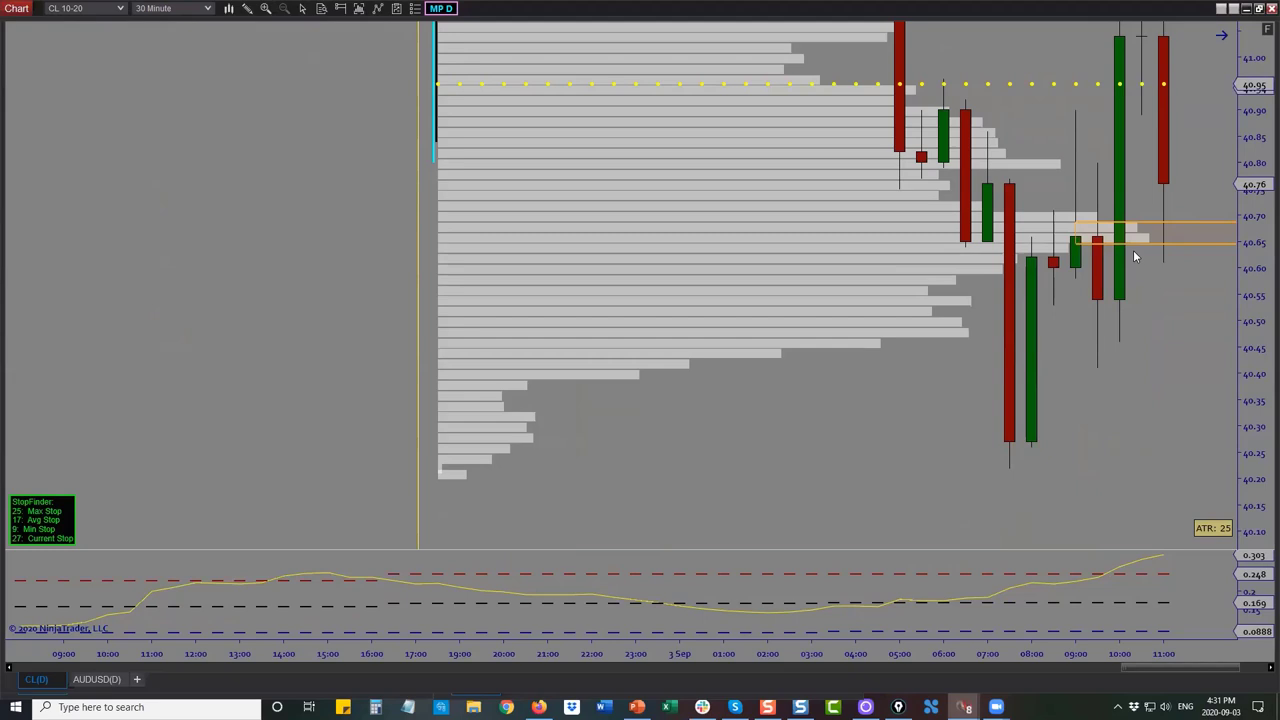
pyautogui.click(249, 10)
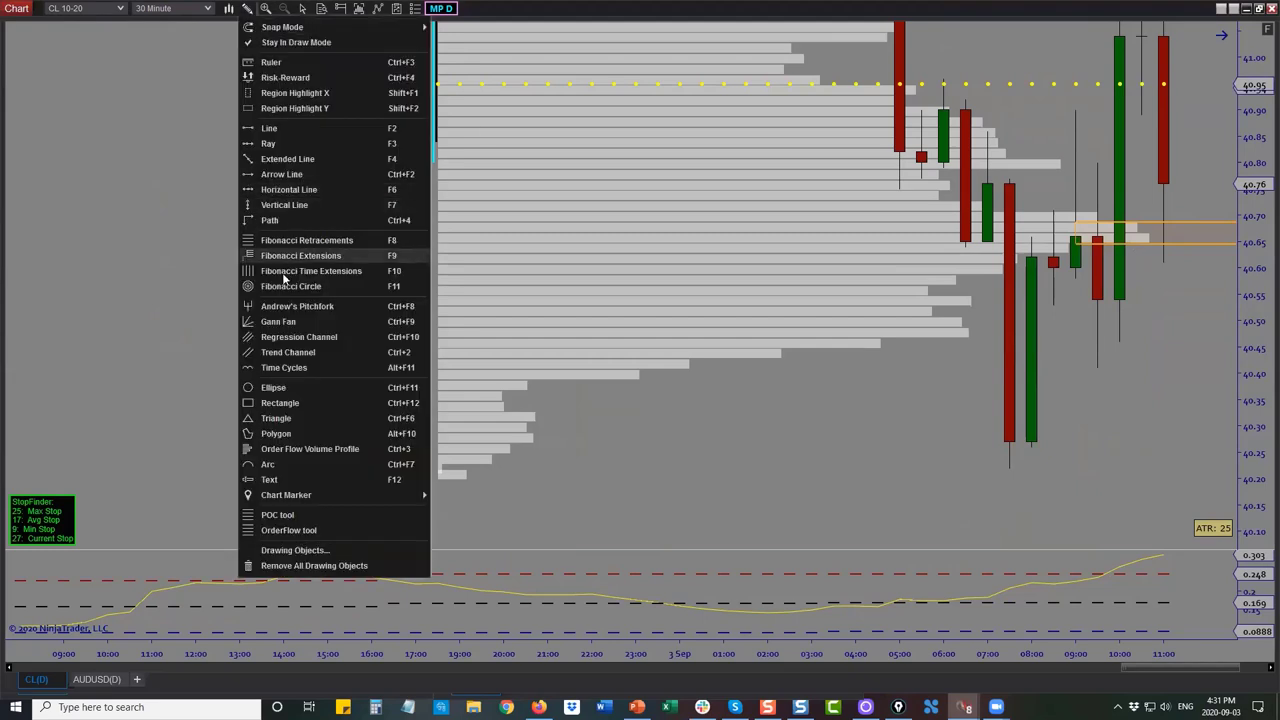
pyautogui.click(1202, 332)
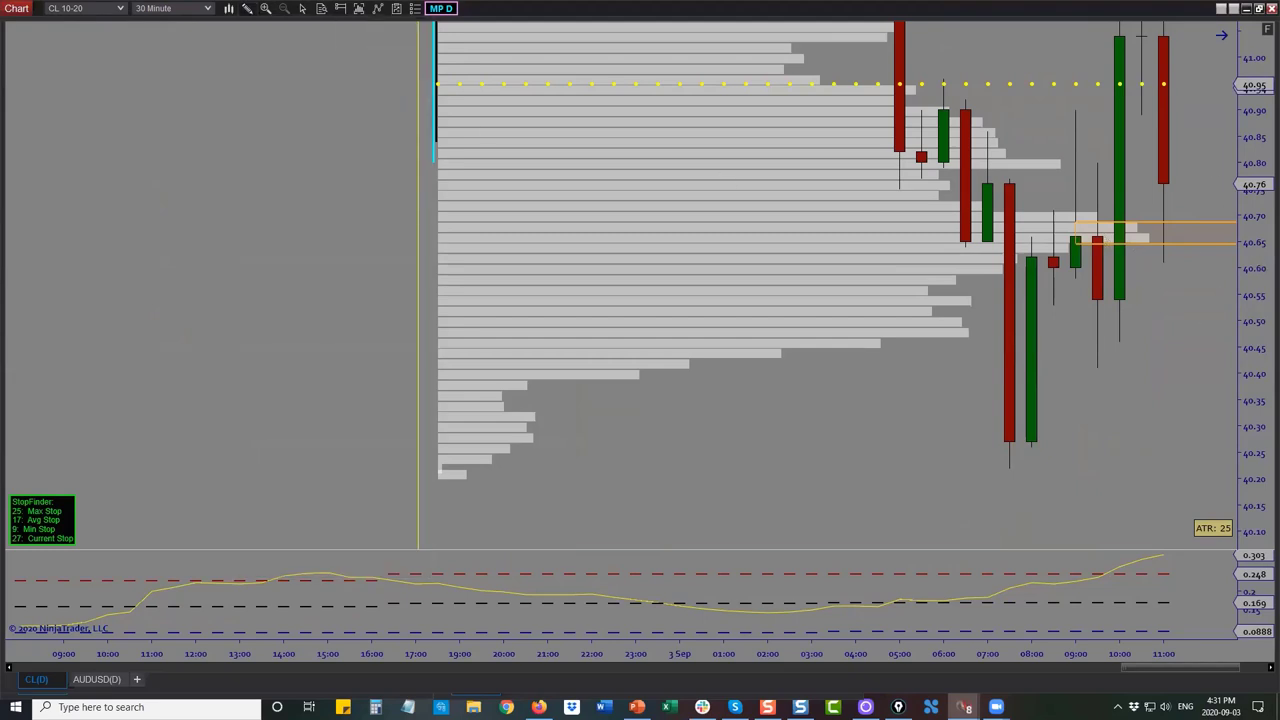
pyautogui.click(1148, 220)
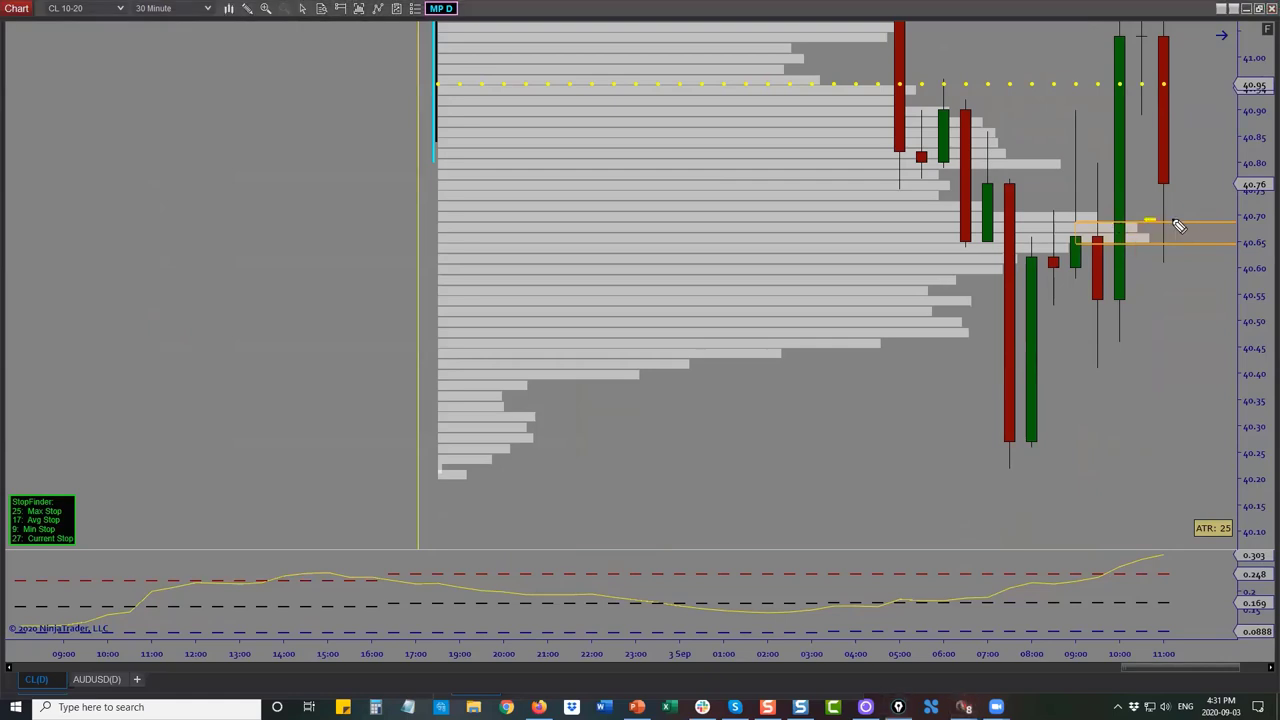
pyautogui.moveTo(1157, 172); pyautogui.dragTo(1186, 171)
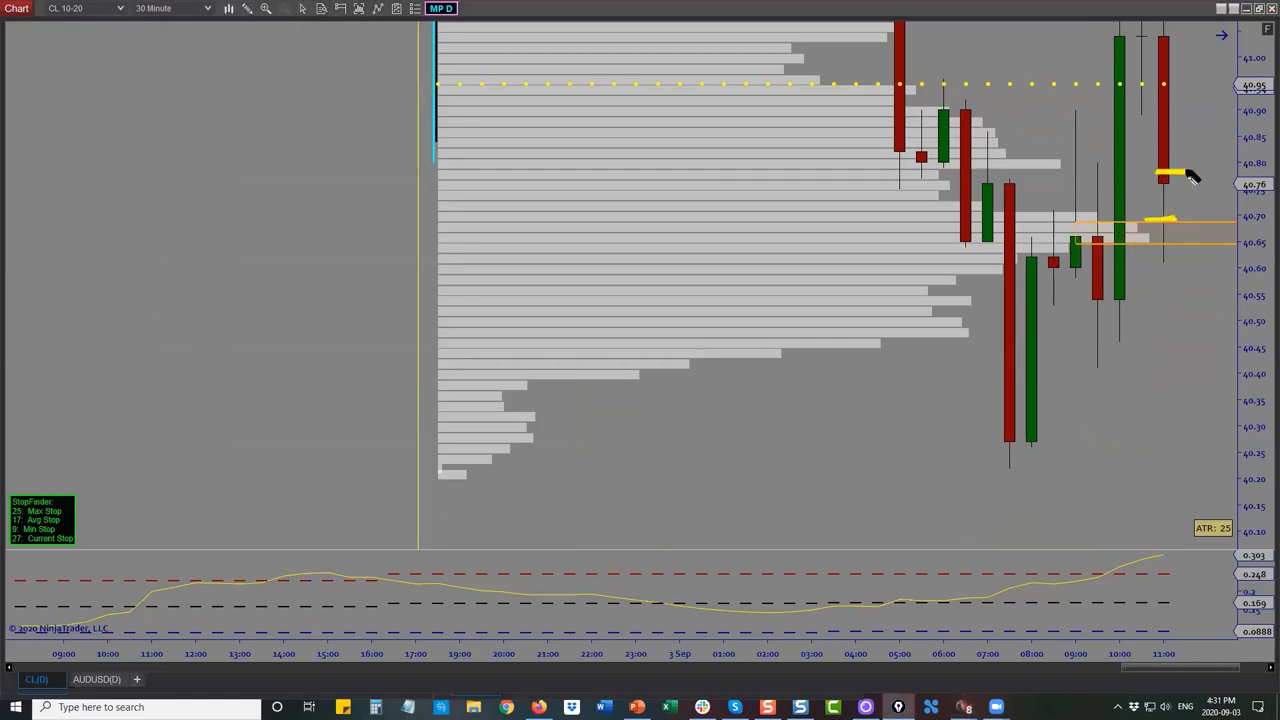
pyautogui.click(1161, 106)
pyautogui.click(1187, 105)
pyautogui.click(1163, 29)
pyautogui.click(1188, 28)
pyautogui.click(1150, 312)
# Draw an arrow to the StopFinder readout and write an underlined "VOL" above it
pyautogui.moveTo(110, 377)
pyautogui.mouseDown()
pyautogui.moveTo(120, 466)
pyautogui.moveTo(82, 524)
pyautogui.moveTo(116, 522)
pyautogui.mouseUp()
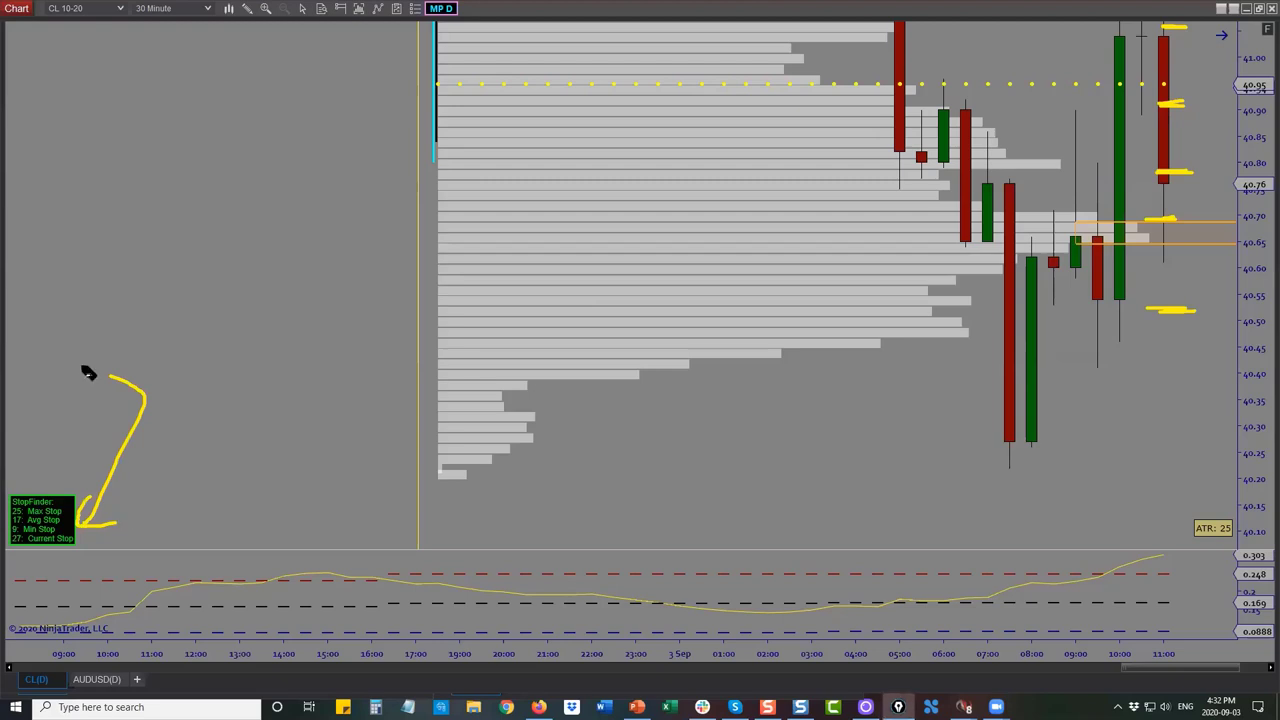
pyautogui.moveTo(70, 213)
pyautogui.mouseDown()
pyautogui.moveTo(118, 214)
pyautogui.moveTo(130, 232)
pyautogui.moveTo(186, 250)
pyautogui.mouseUp()
pyautogui.moveTo(98, 281); pyautogui.dragTo(189, 268)
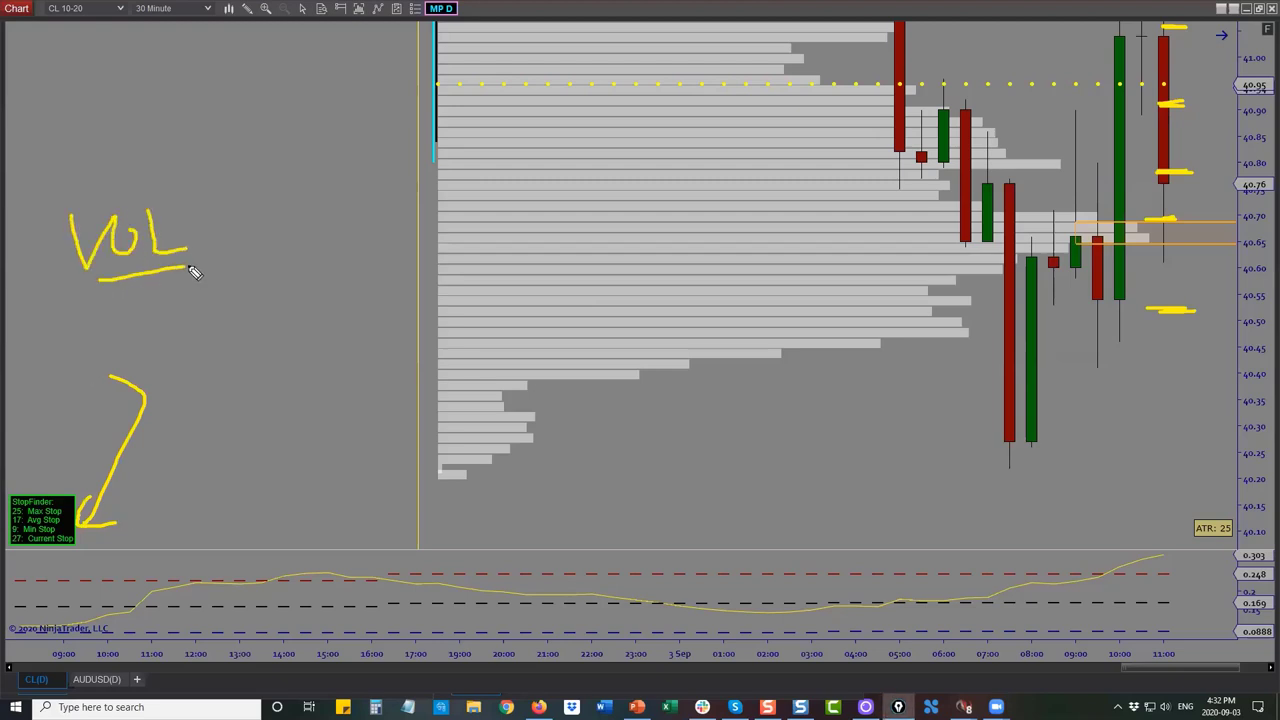
# Sketch a line from the profile's low-volume notch near 40.38 across to the price axis, and clear the pen marks
pyautogui.moveTo(505, 386); pyautogui.dragTo(1250, 379)
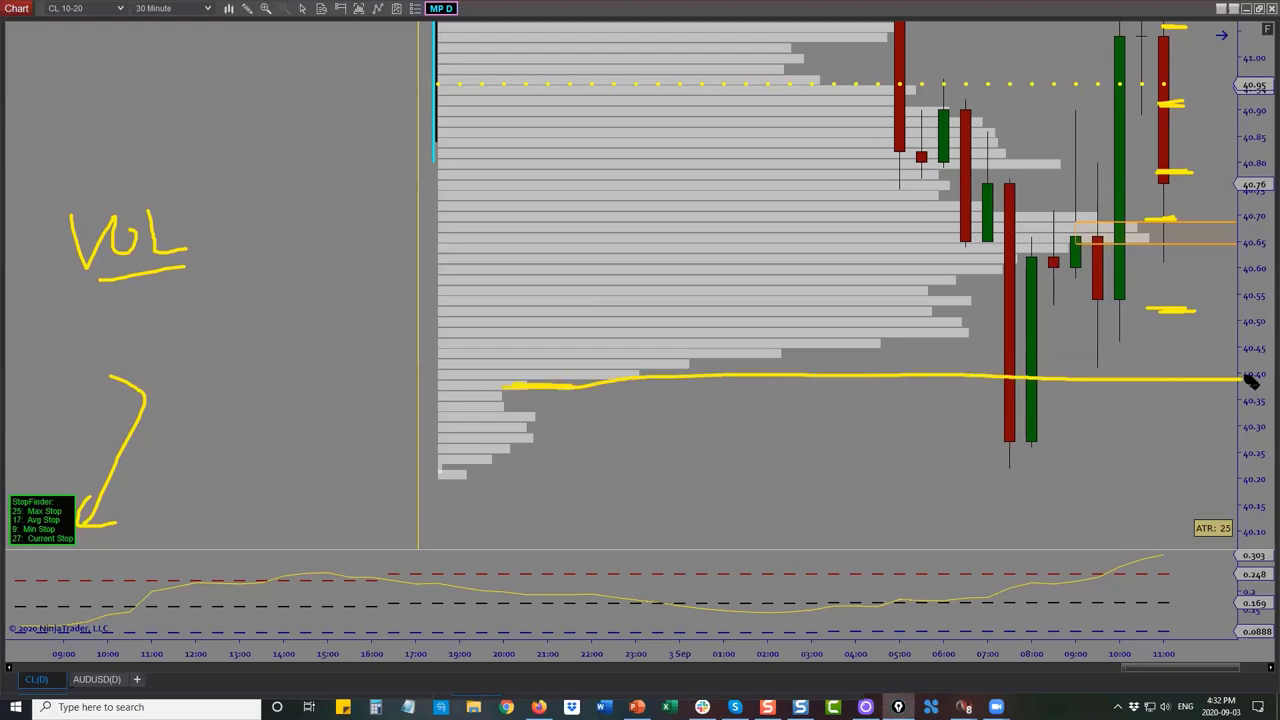
pyautogui.moveTo(492, 398); pyautogui.dragTo(542, 390)
pyautogui.hotkey('ctrl', 'shift', '7')
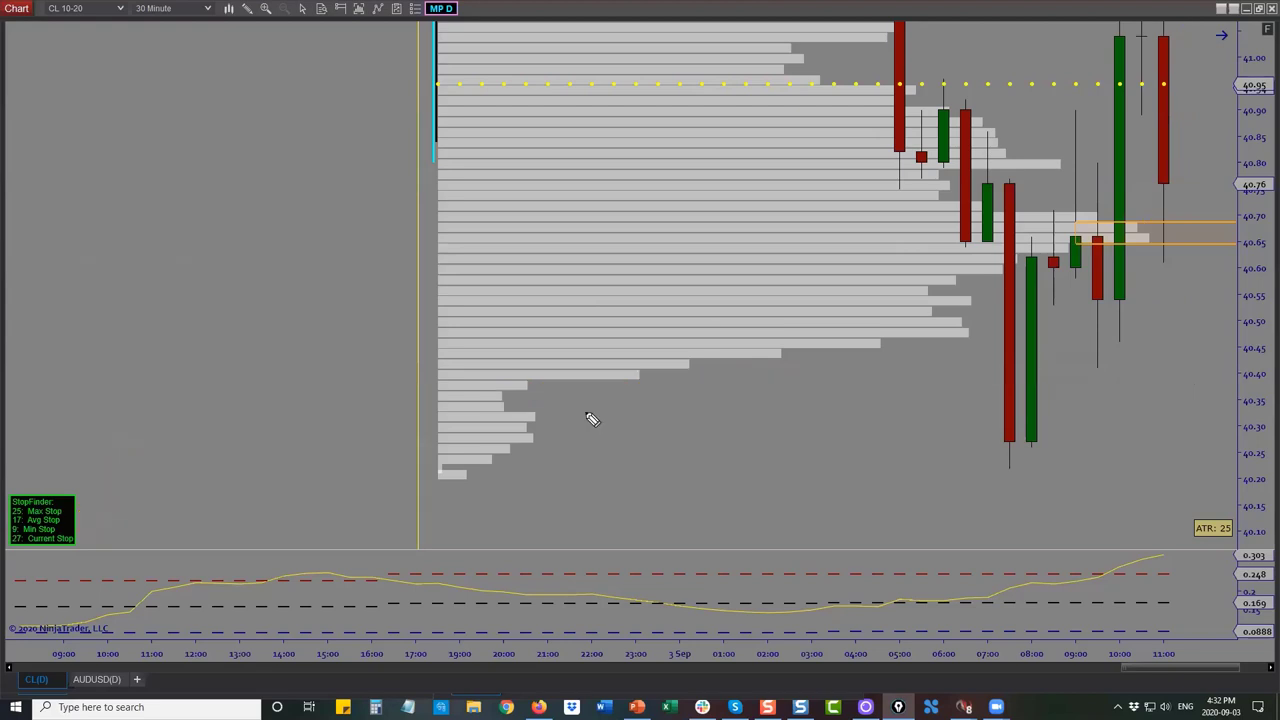
# Sketch a line across from the notch near 40.36 and a U-shaped dip-and-rally path after the 11:00 bar, and clear both
pyautogui.moveTo(518, 400)
pyautogui.mouseDown()
pyautogui.moveTo(500, 401)
pyautogui.moveTo(1243, 391)
pyautogui.mouseUp()
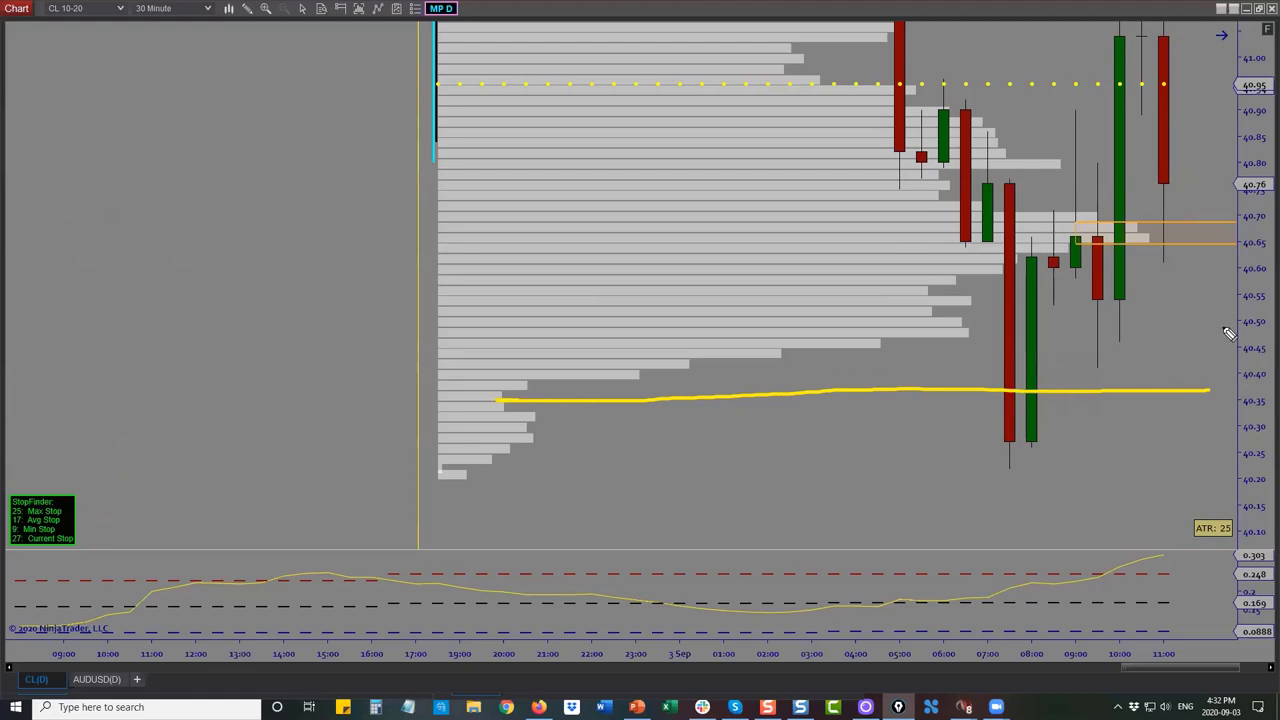
pyautogui.moveTo(1166, 201)
pyautogui.mouseDown()
pyautogui.moveTo(1174, 357)
pyautogui.moveTo(1201, 293)
pyautogui.moveTo(1210, 128)
pyautogui.mouseUp()
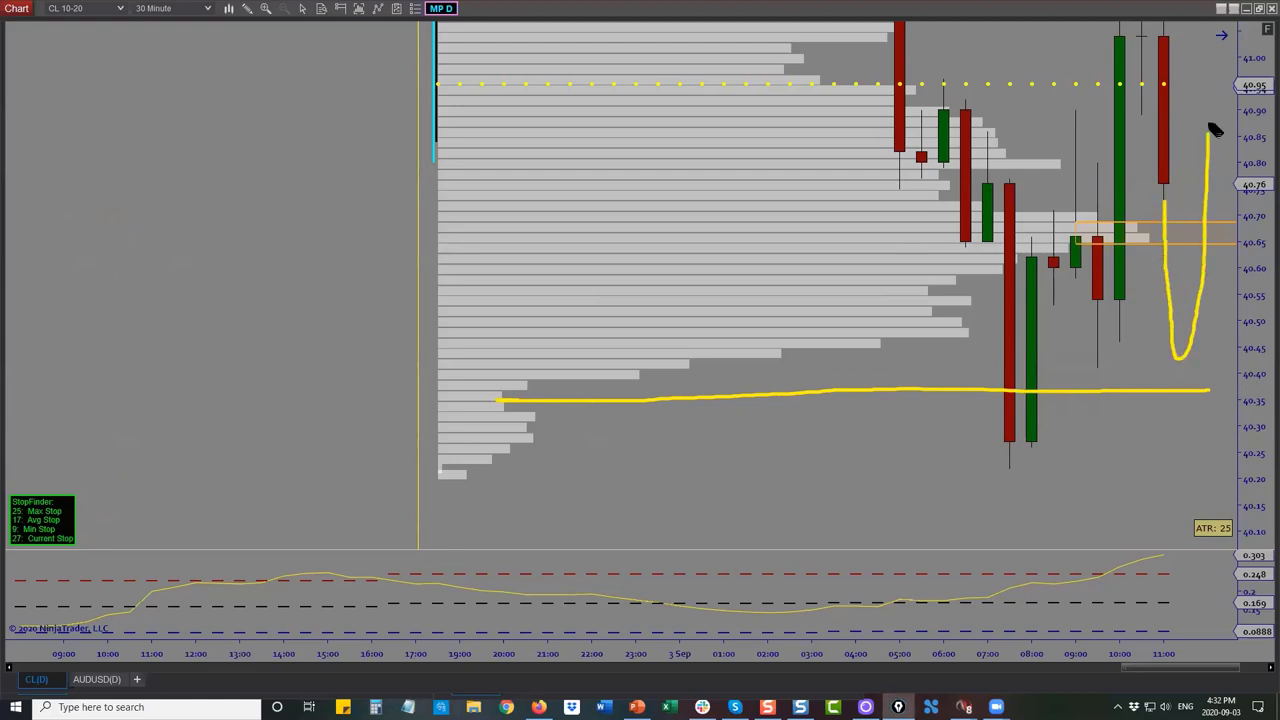
pyautogui.hotkey('ctrl', 'shift', '7')
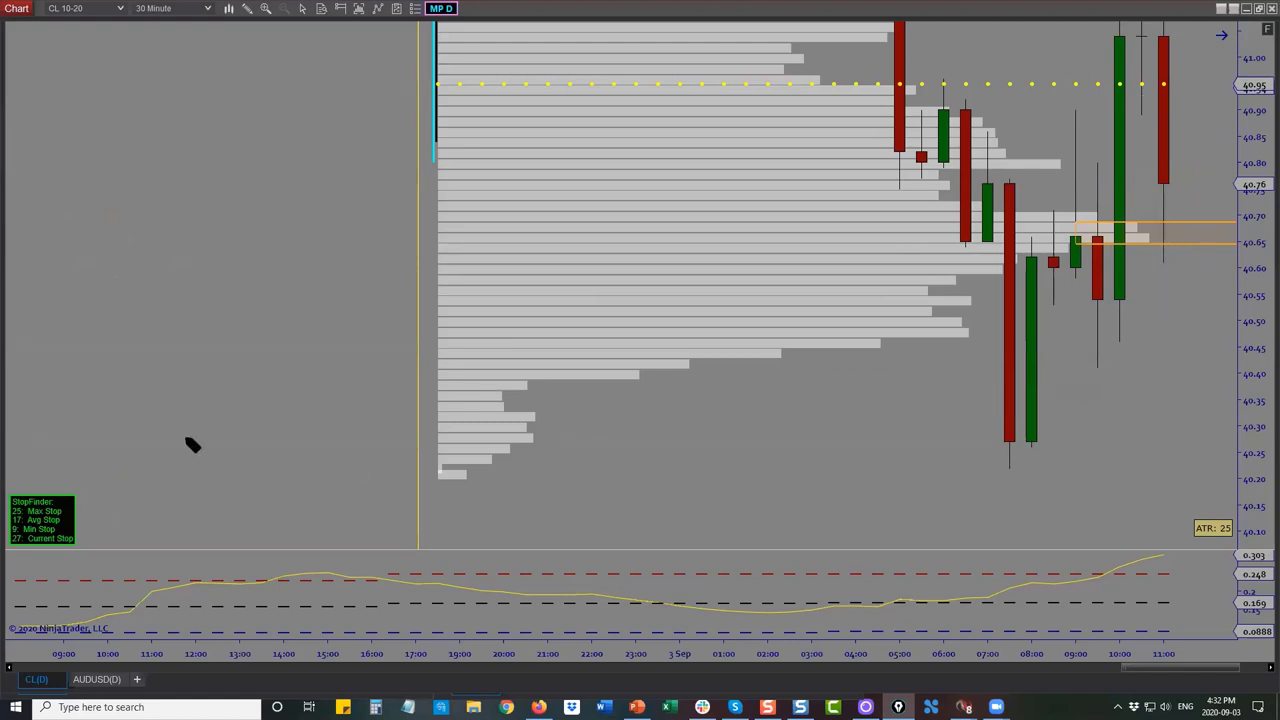
# Mark the StopFinder readout with an arrow and the end of its curve with pen strokes, and leave annotation mode
pyautogui.moveTo(145, 436)
pyautogui.mouseDown()
pyautogui.moveTo(95, 510)
pyautogui.moveTo(115, 512)
pyautogui.mouseUp()
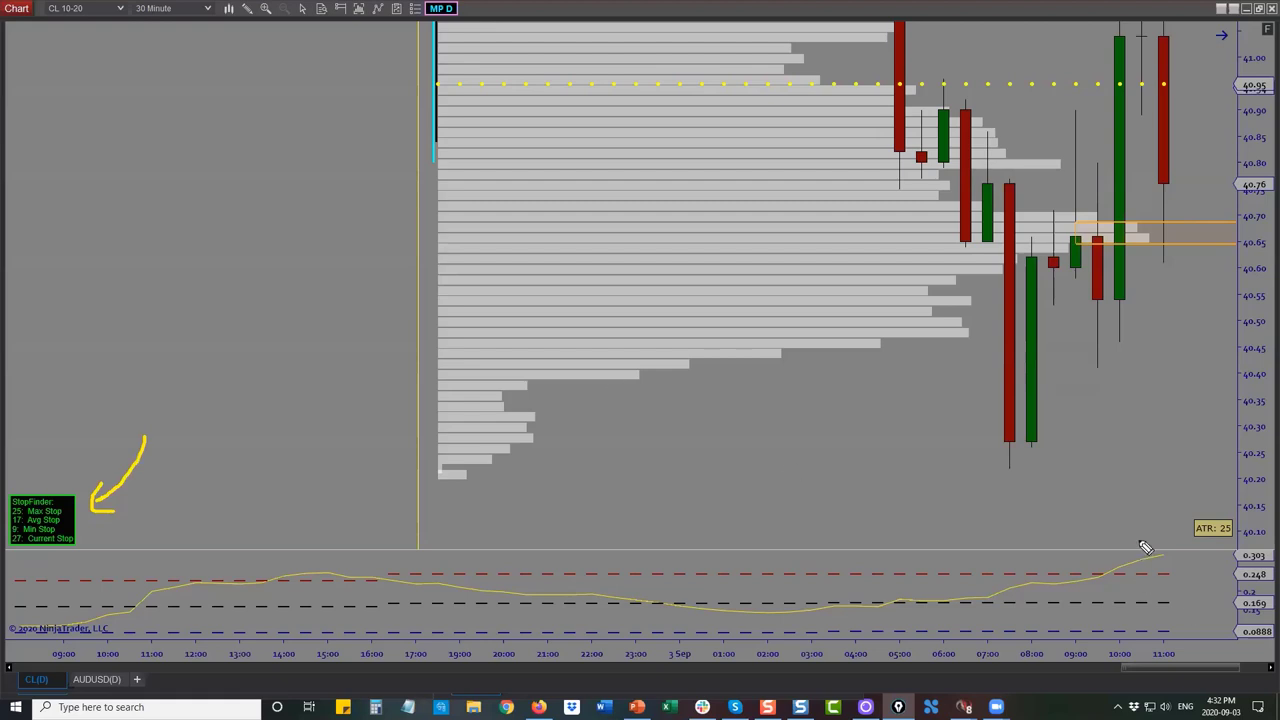
pyautogui.moveTo(1177, 573)
pyautogui.mouseDown()
pyautogui.moveTo(1198, 574)
pyautogui.moveTo(1200, 632)
pyautogui.mouseUp()
pyautogui.moveTo(1150, 546)
pyautogui.mouseDown()
pyautogui.moveTo(1170, 565)
pyautogui.moveTo(1160, 545)
pyautogui.mouseUp()
pyautogui.press('Escape')
# Place a Ruler at the 11:00 bar from the orange zone's upper edge near 40.69 down 17 ticks
pyautogui.click(247, 8)
pyautogui.click(270, 63)
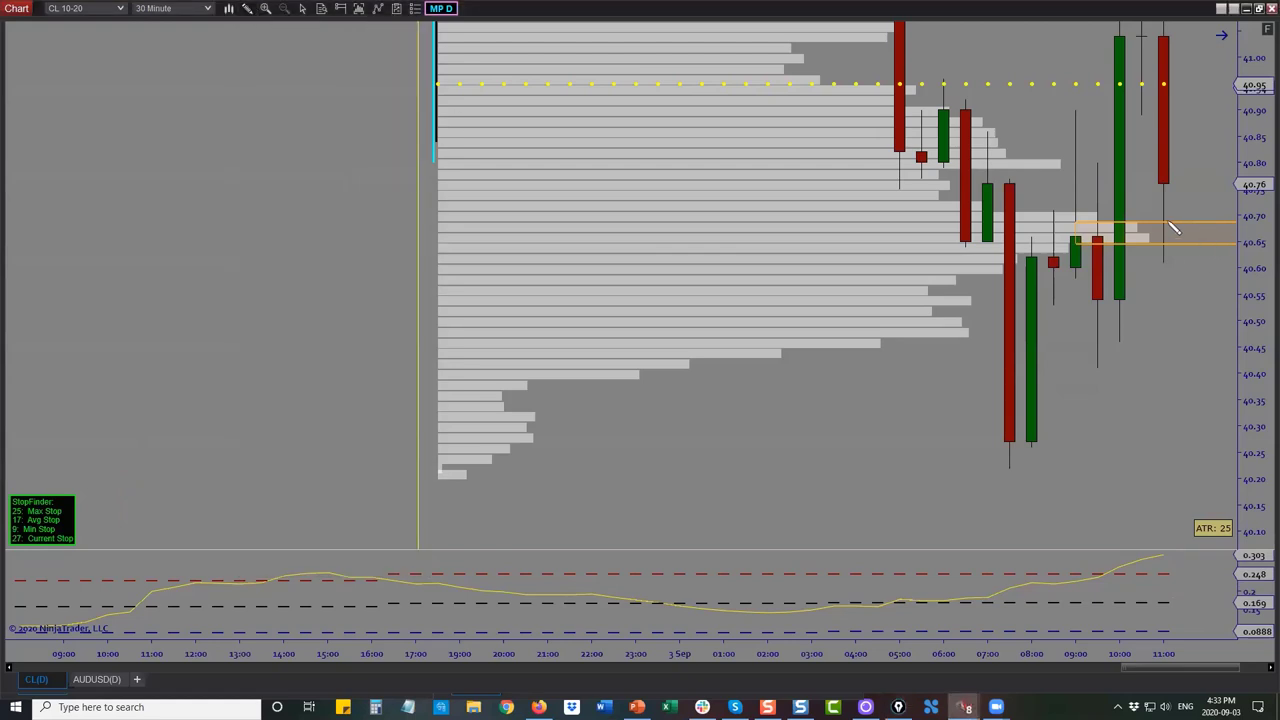
pyautogui.click(1163, 220)
pyautogui.click(1164, 308)
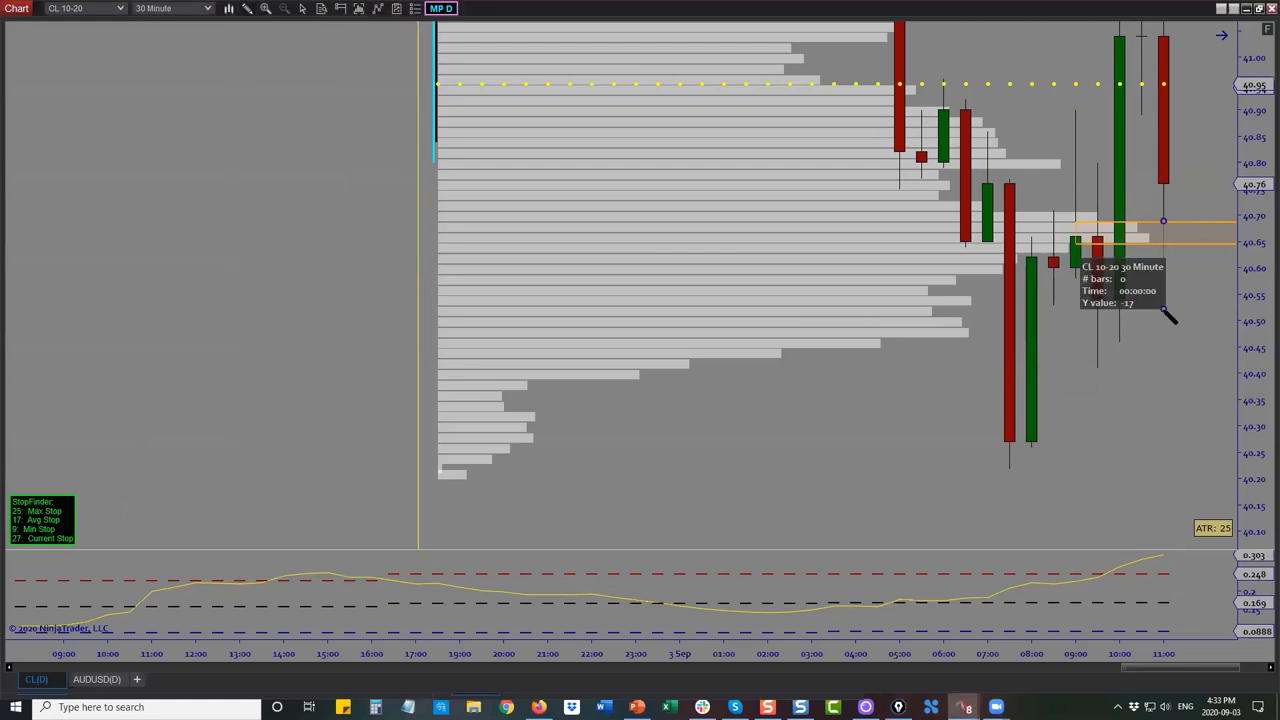
pyautogui.click(1166, 318)
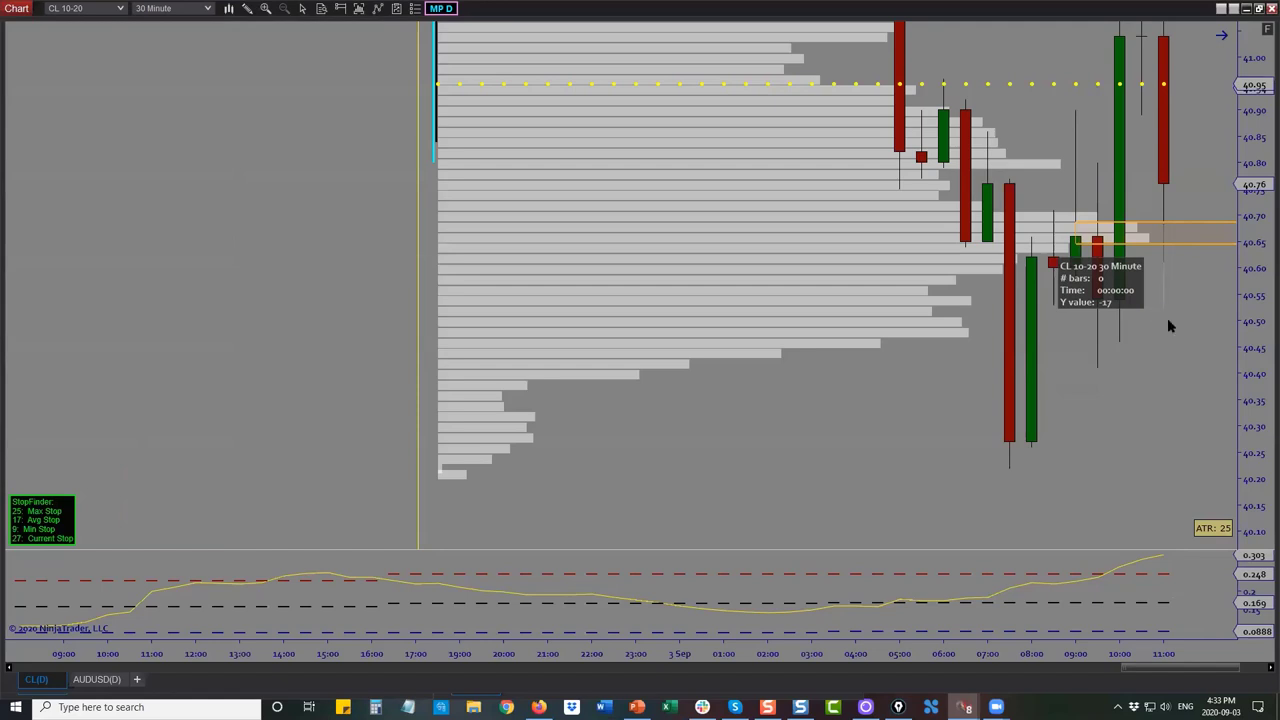
# Extend the Ruler's lower end to 30 ticks, near 40.39, and move its label below the candles
pyautogui.moveTo(1164, 310); pyautogui.dragTo(1165, 356)
pyautogui.moveTo(1164, 355); pyautogui.dragTo(1163, 377)
pyautogui.moveTo(1141, 310); pyautogui.dragTo(984, 538)
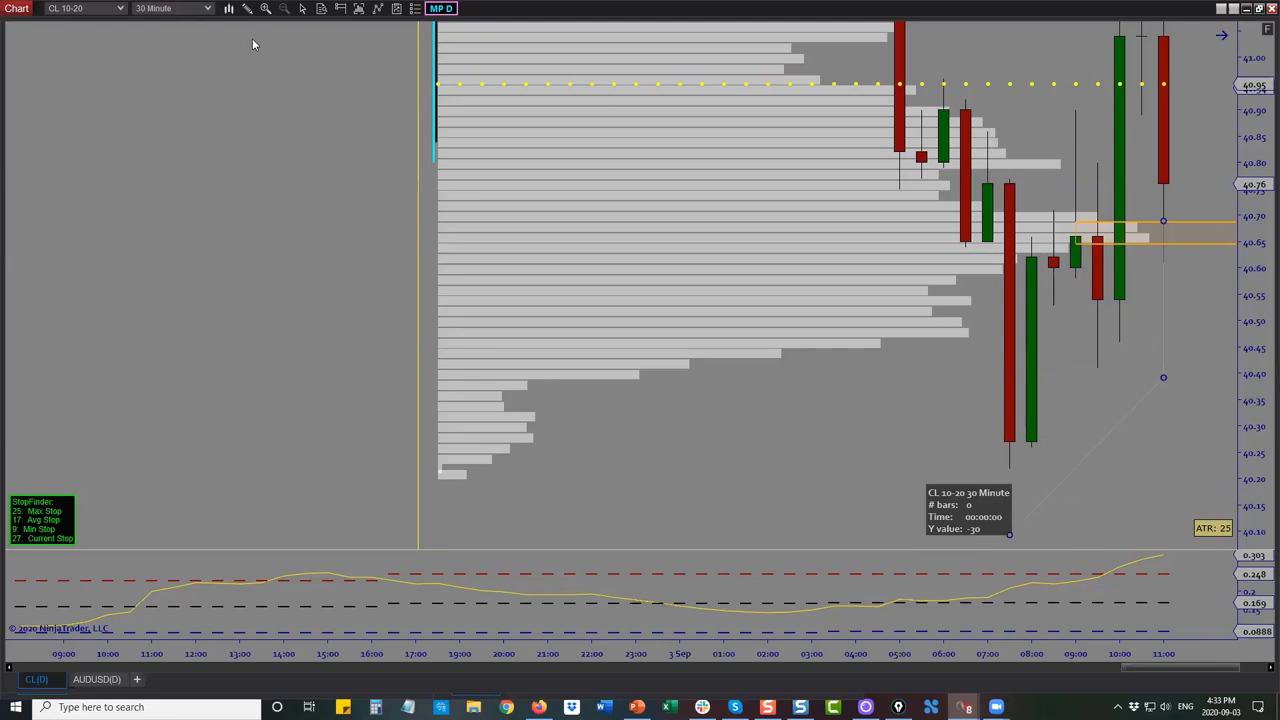
# Draw a short horizontal line at the Ruler's lower end, near 40.39, around the 11:00 bar
pyautogui.click(247, 8)
pyautogui.click(263, 134)
pyautogui.click(1141, 377)
pyautogui.click(1207, 378)
# Draw a line from the short stop line back to the profile's low-volume notch and level it at about 40.37
pyautogui.click(1185, 378)
pyautogui.click(503, 392)
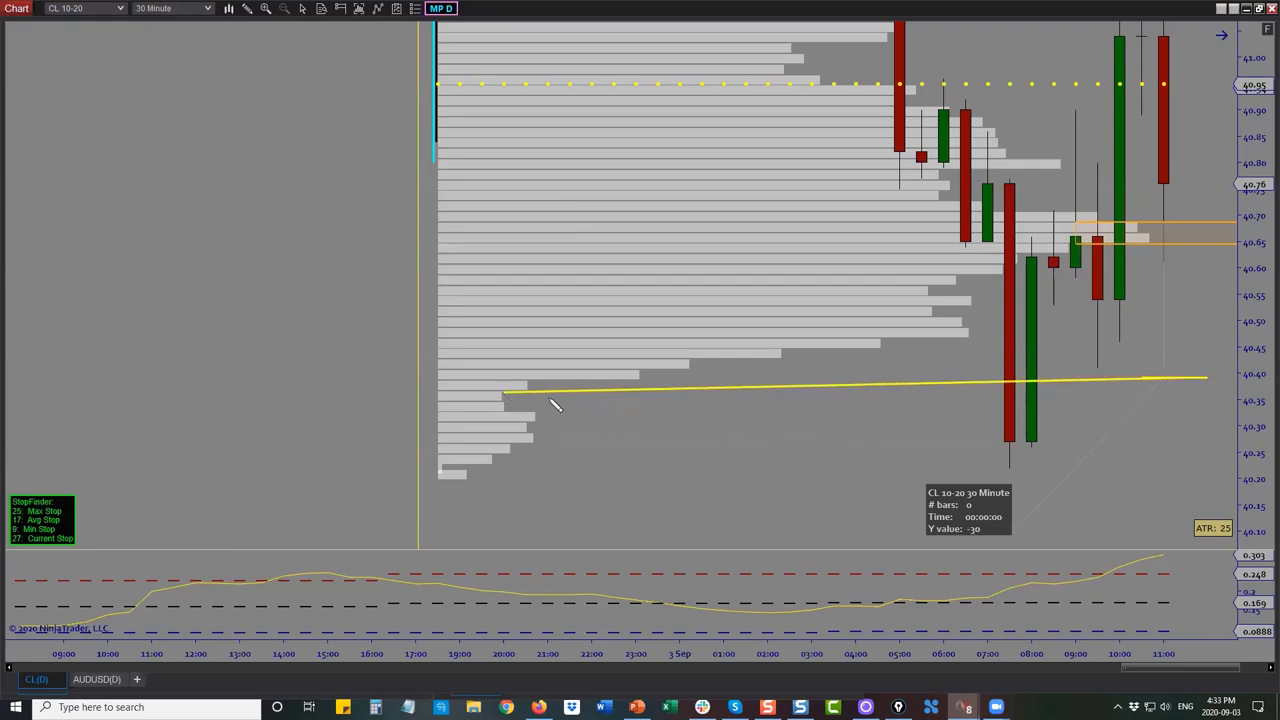
pyautogui.click(1122, 378)
pyautogui.moveTo(1184, 378); pyautogui.dragTo(1186, 391)
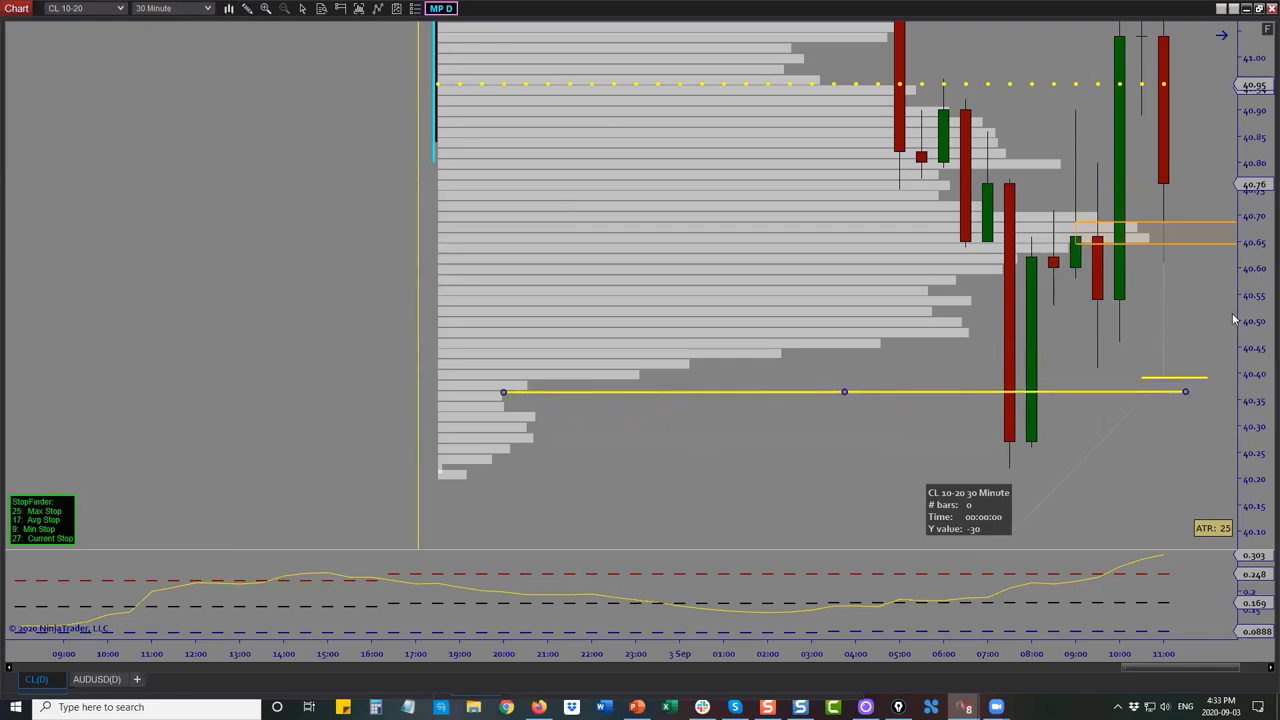
# Advance the chart past the 11:00 bar to the latest bar and examine price at the stop lines and the upper orange zone
pyautogui.click(1262, 667)
pyautogui.moveTo(1256, 416); pyautogui.dragTo(1250, 384)
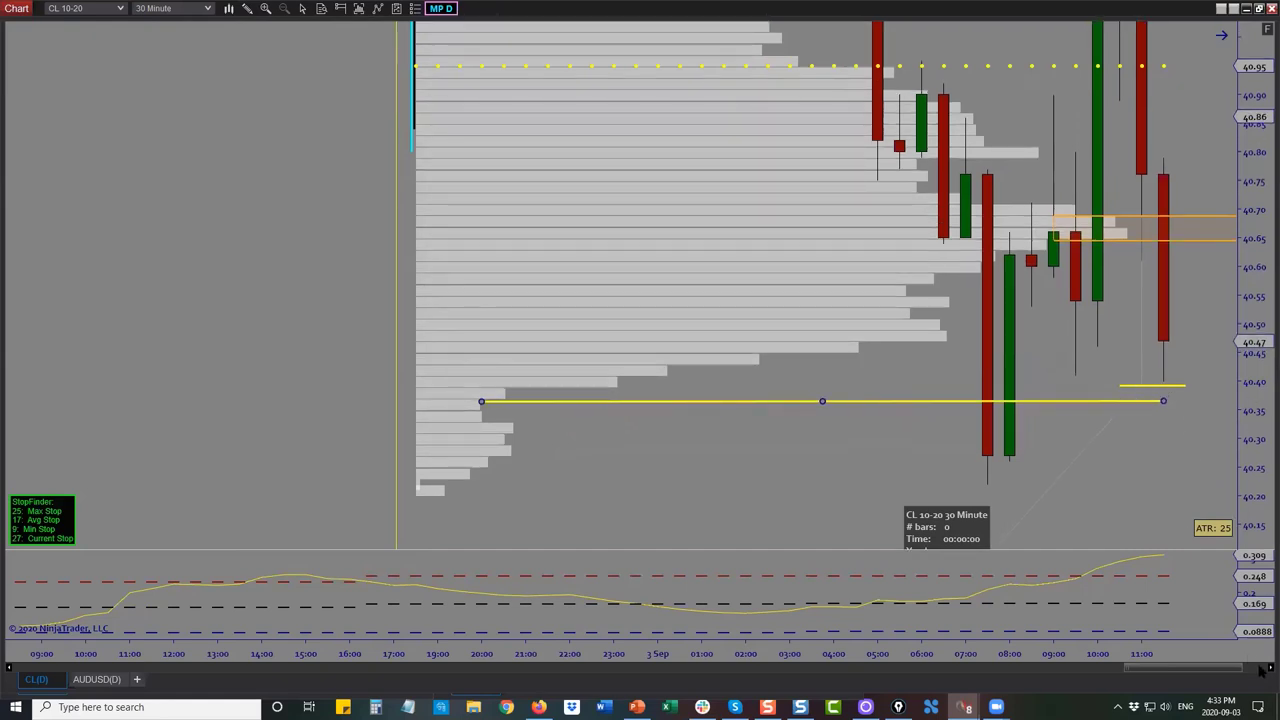
pyautogui.click(1263, 668)
pyautogui.click(1261, 668)
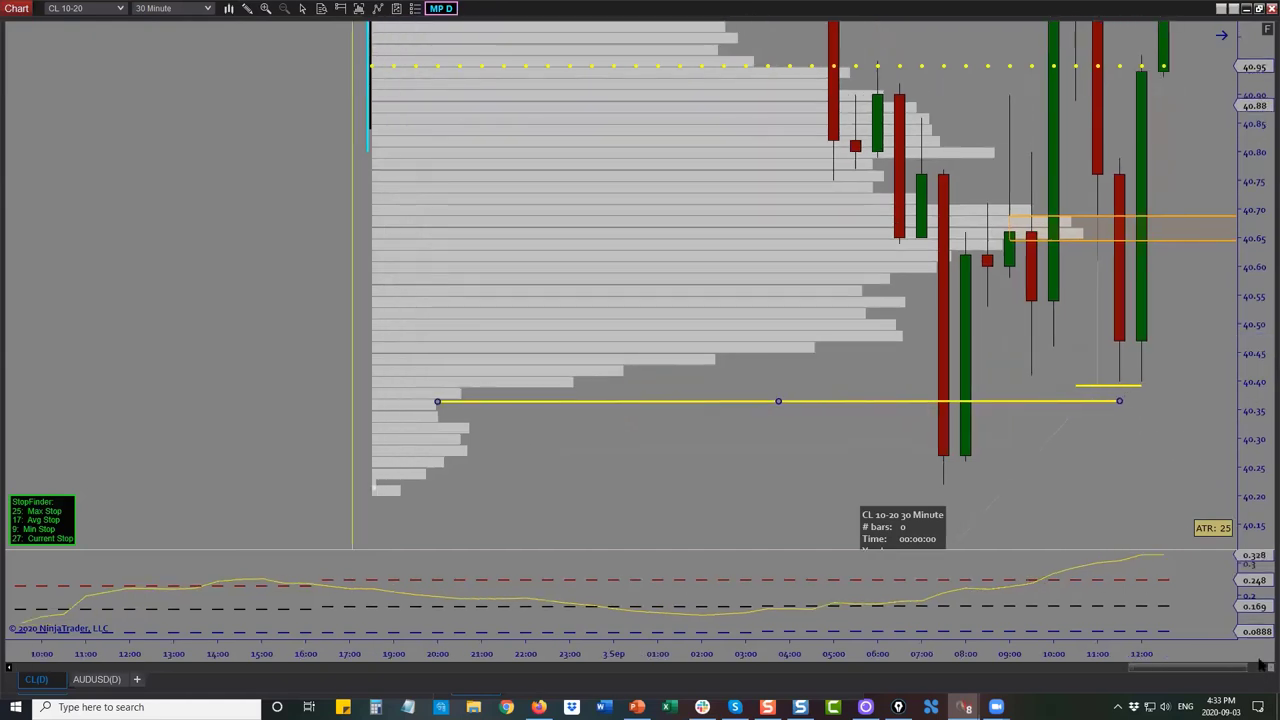
pyautogui.moveTo(1258, 153); pyautogui.dragTo(1248, 300)
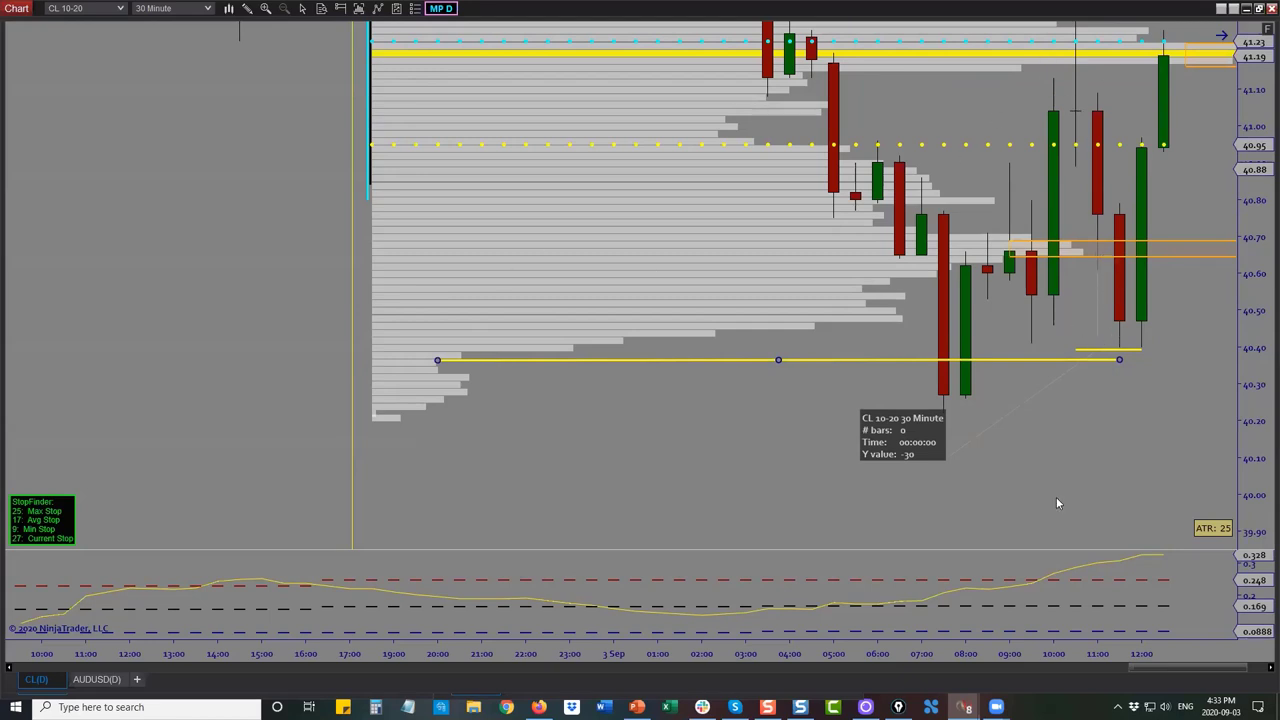
pyautogui.moveTo(1014, 648); pyautogui.dragTo(1085, 656)
pyautogui.moveTo(1254, 237); pyautogui.dragTo(1257, 283)
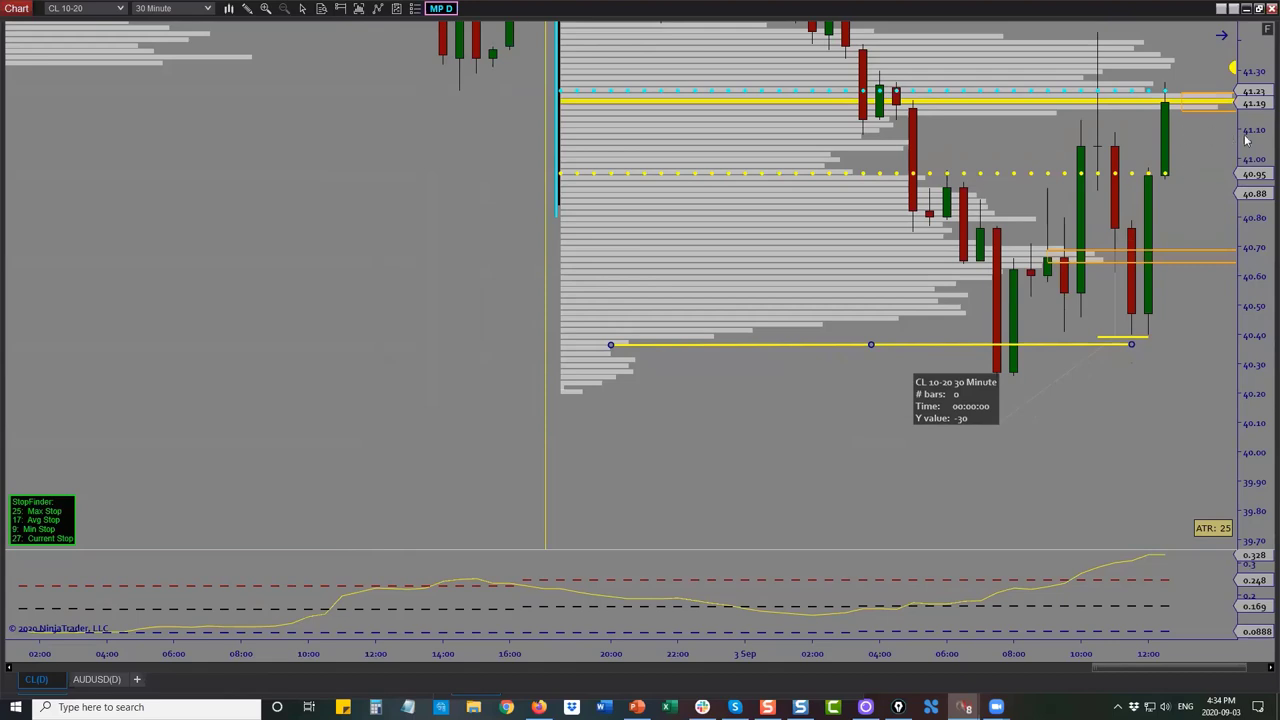
pyautogui.moveTo(1252, 170); pyautogui.dragTo(1178, 231)
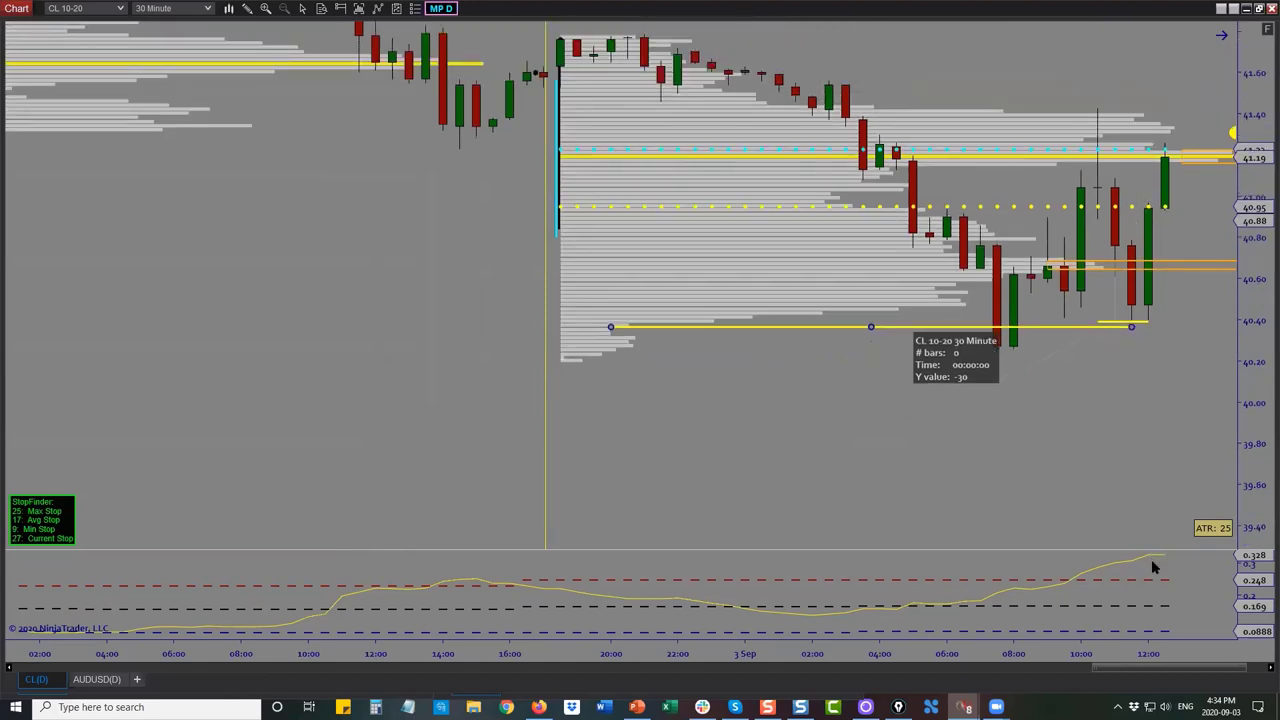
pyautogui.moveTo(1255, 305); pyautogui.dragTo(1258, 383)
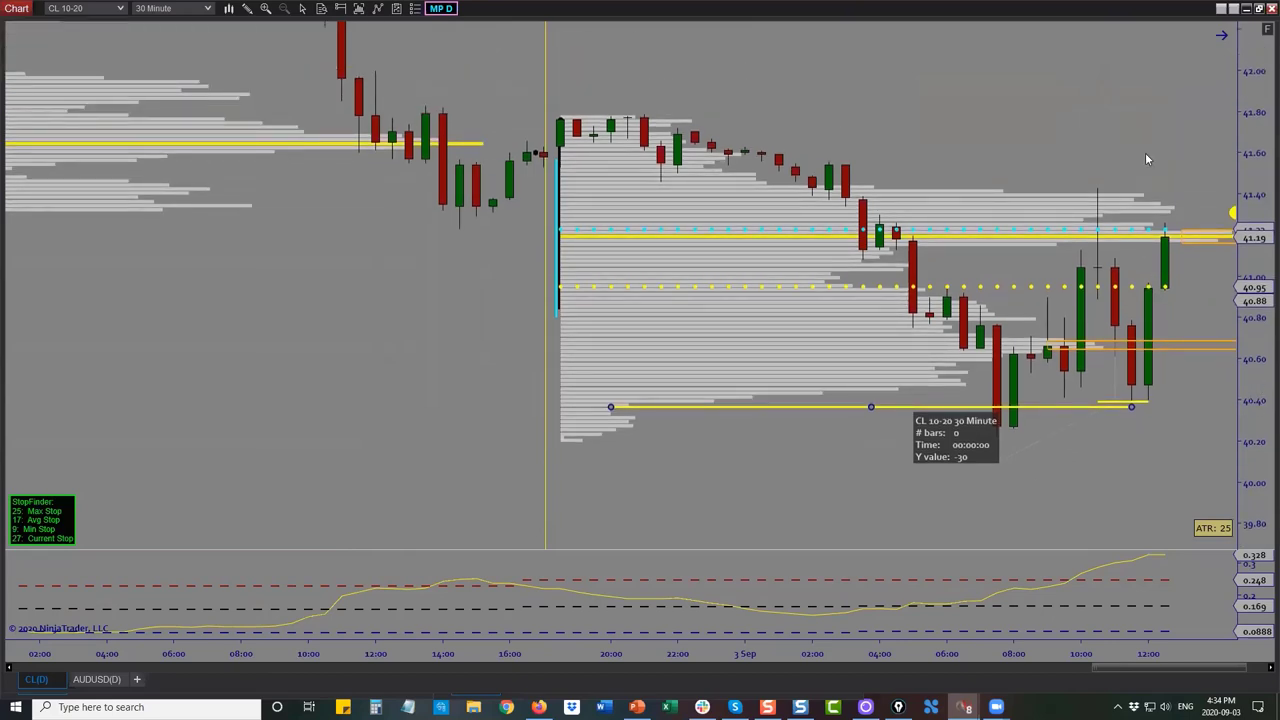
pyautogui.moveTo(1146, 152); pyautogui.dragTo(1005, 170)
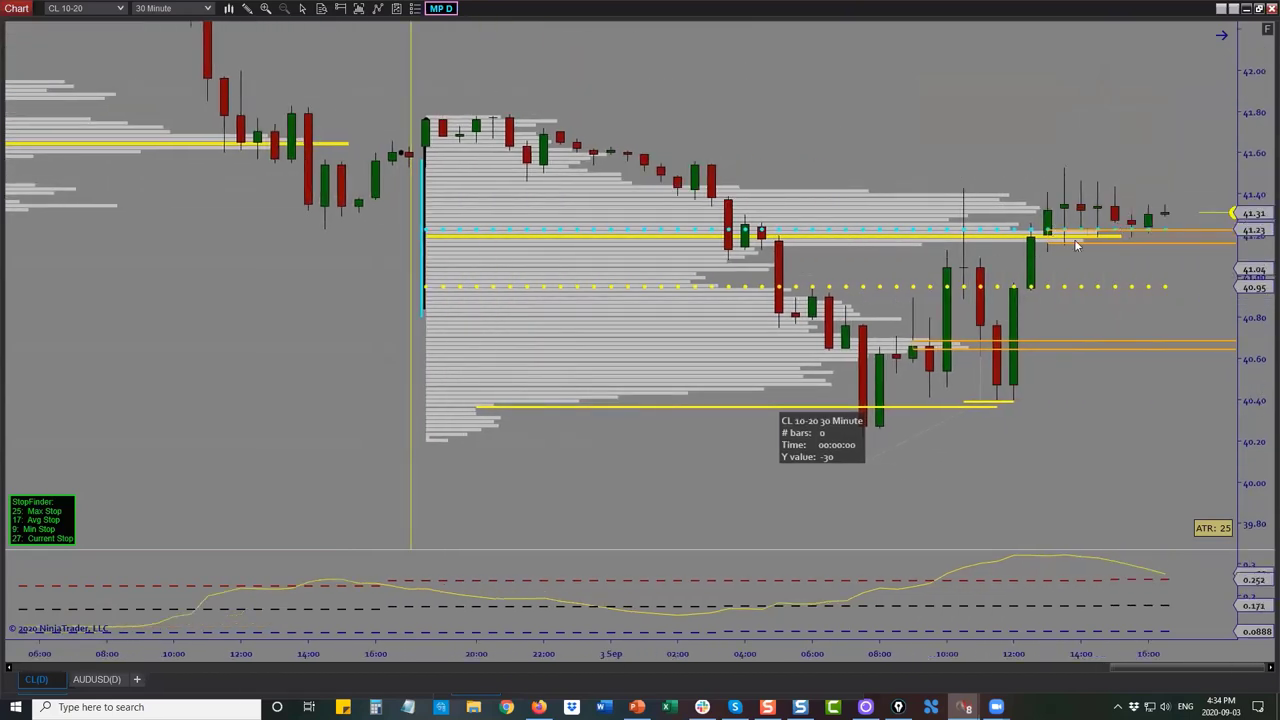
pyautogui.moveTo(1034, 157); pyautogui.dragTo(900, 171)
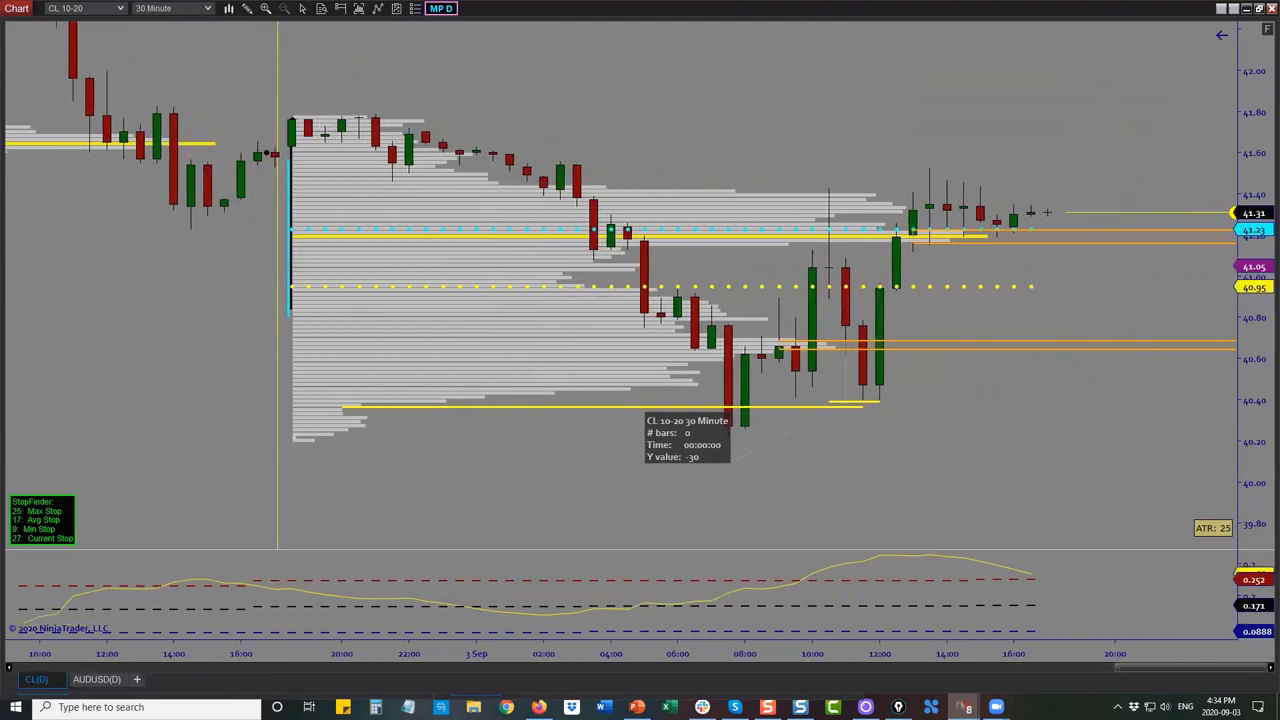
# Sketch two rallies and a zigzag from the upper orange zone, write "ONT" beside them, and erase the pen marks
pyautogui.moveTo(930, 240); pyautogui.dragTo(962, 18)
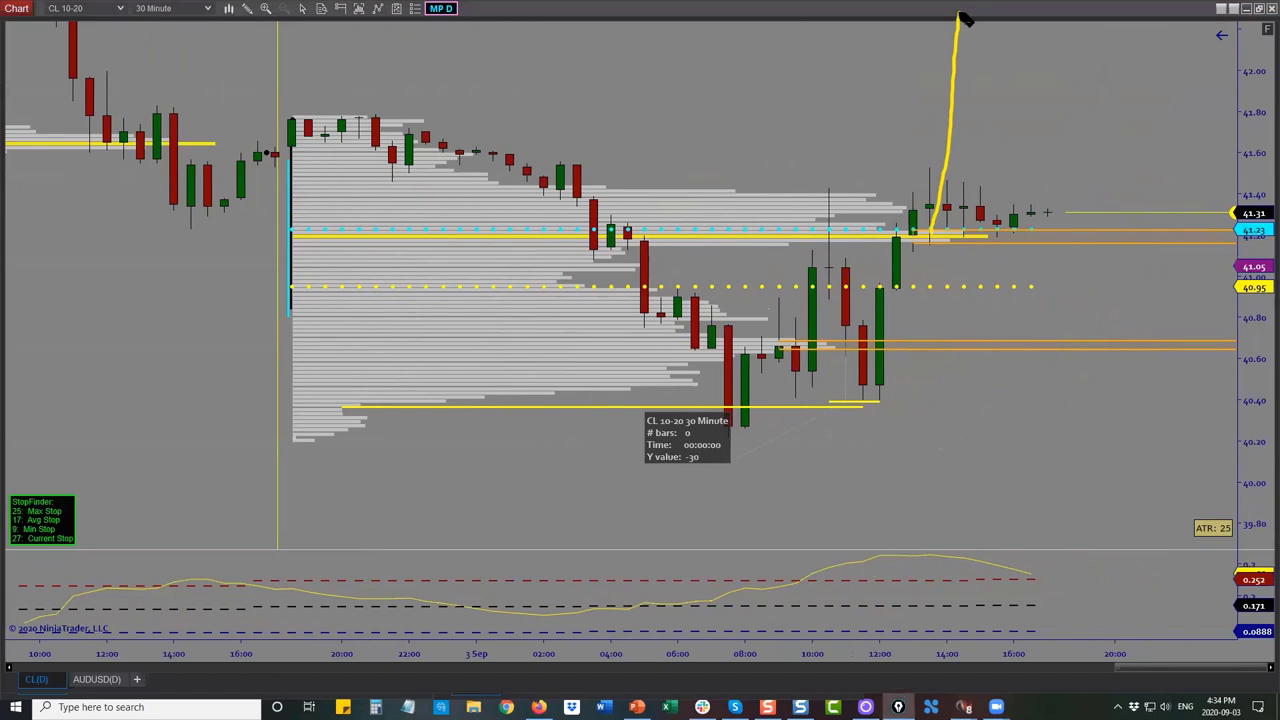
pyautogui.moveTo(912, 195)
pyautogui.mouseDown()
pyautogui.moveTo(918, 225)
pyautogui.moveTo(944, 238)
pyautogui.moveTo(1000, 205)
pyautogui.moveTo(1048, 238)
pyautogui.moveTo(1065, 220)
pyautogui.moveTo(1105, 10)
pyautogui.mouseUp()
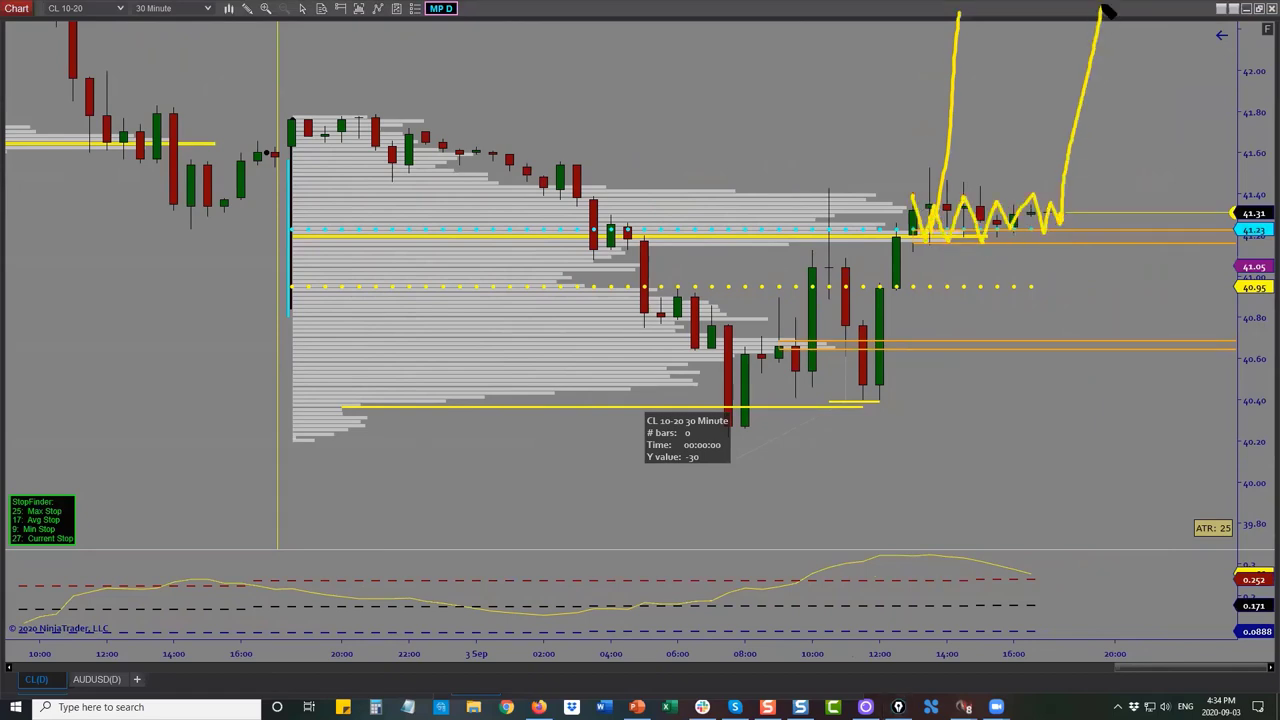
pyautogui.moveTo(1117, 220)
pyautogui.mouseDown()
pyautogui.moveTo(1106, 266)
pyautogui.moveTo(1113, 214)
pyautogui.moveTo(1145, 256)
pyautogui.moveTo(1162, 224)
pyautogui.moveTo(1180, 248)
pyautogui.moveTo(1193, 213)
pyautogui.mouseUp()
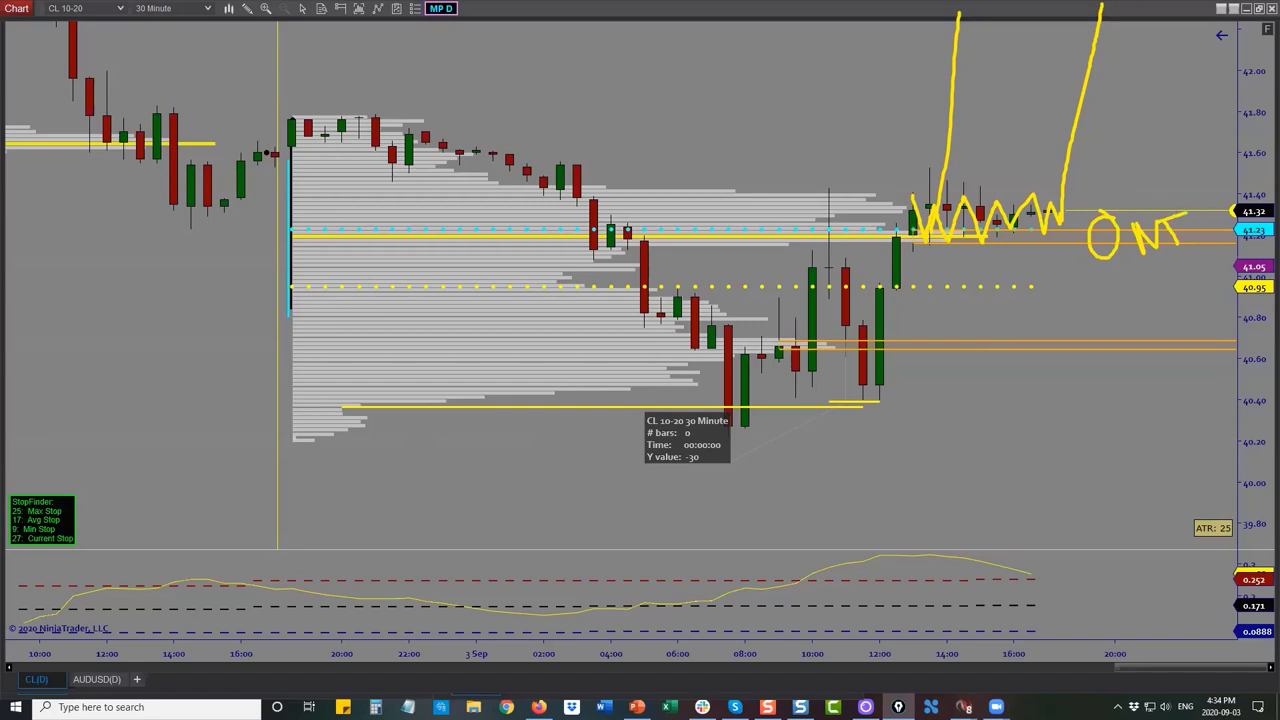
pyautogui.press('e')
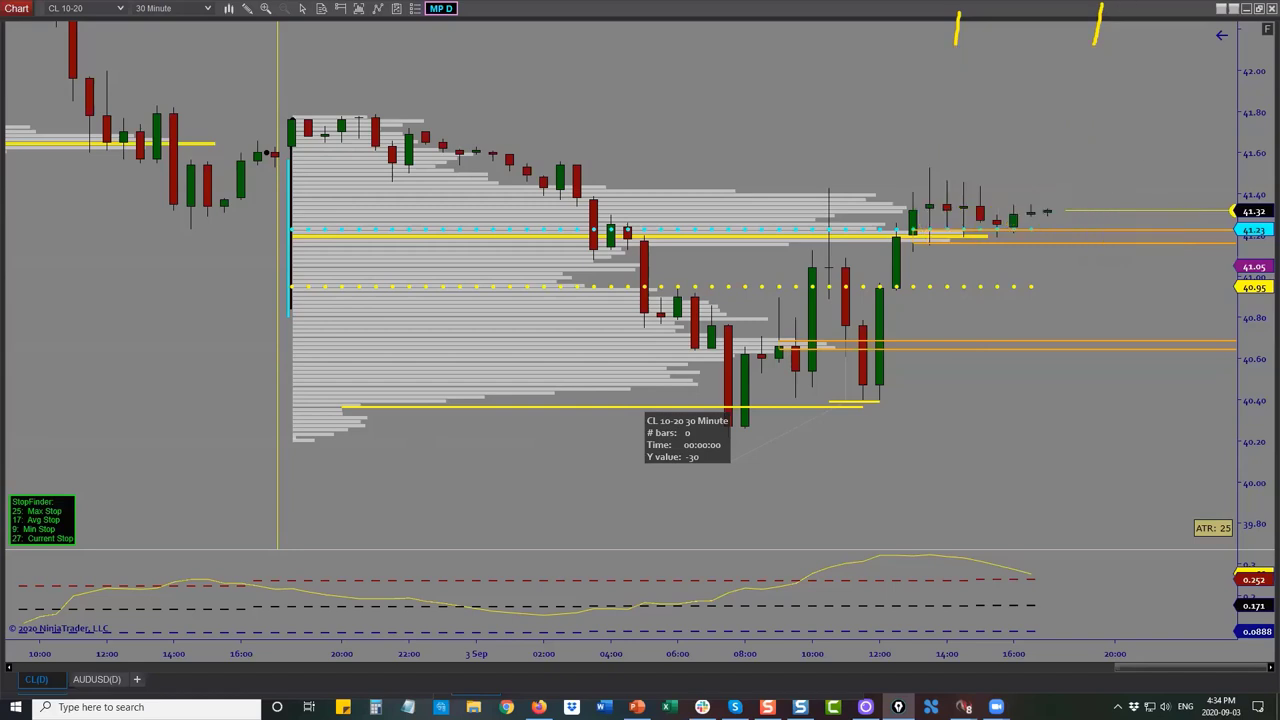
# Delete the two yellow stop lines and the Ruler measurement from the chart
pyautogui.moveTo(712, 650); pyautogui.dragTo(900, 678)
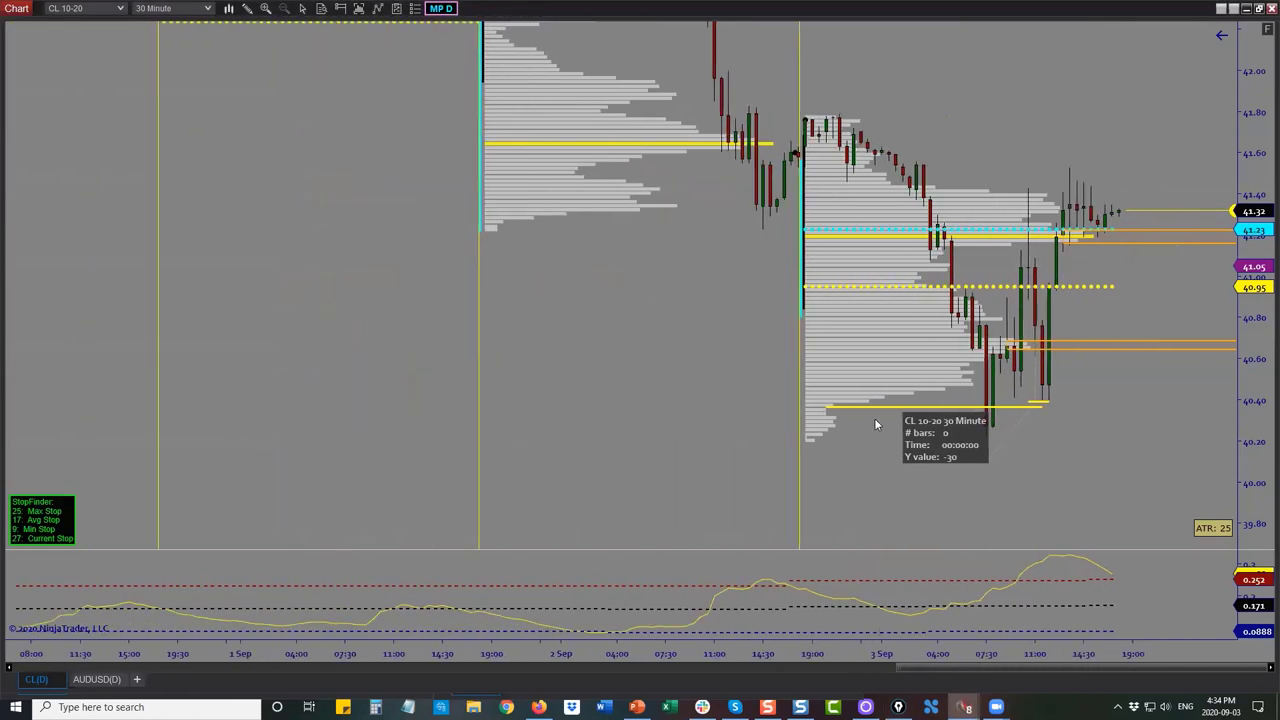
pyautogui.click(1023, 407)
pyautogui.press('Delete')
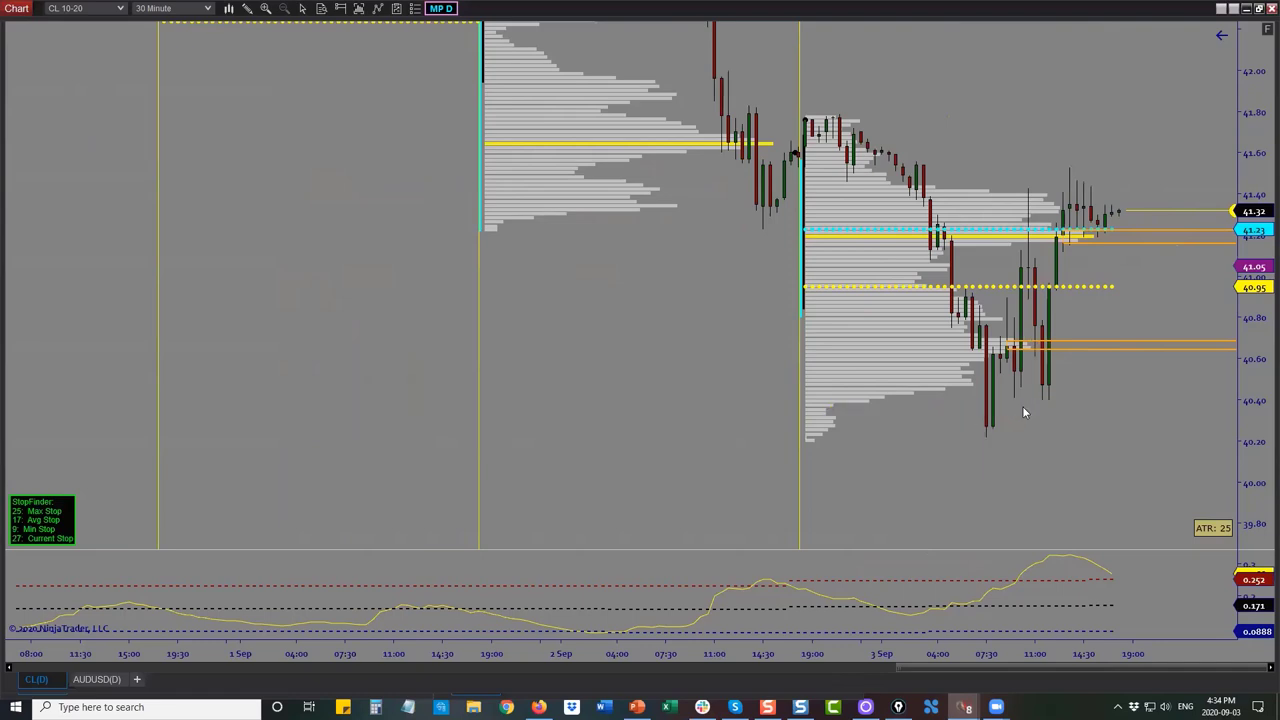
# Restore automatic price scaling and delete both orange node zones from the latest session
pyautogui.click(1262, 35)
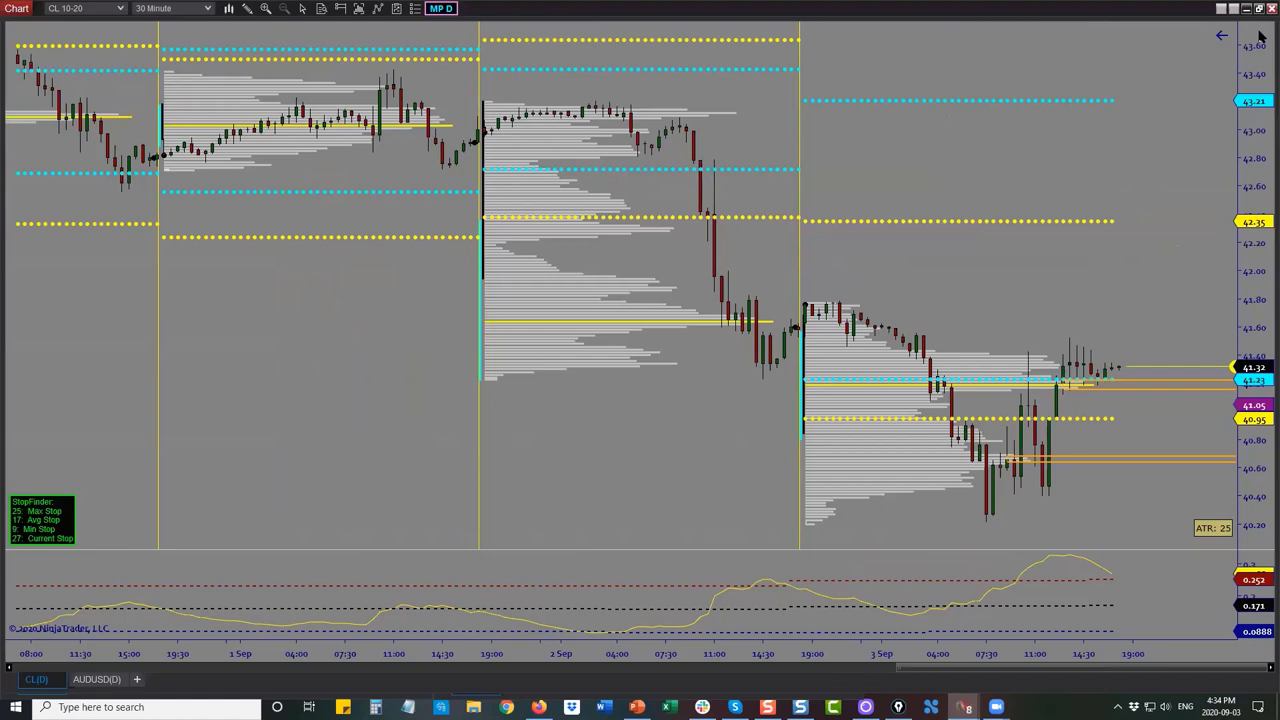
pyautogui.moveTo(986, 300); pyautogui.dragTo(911, 297)
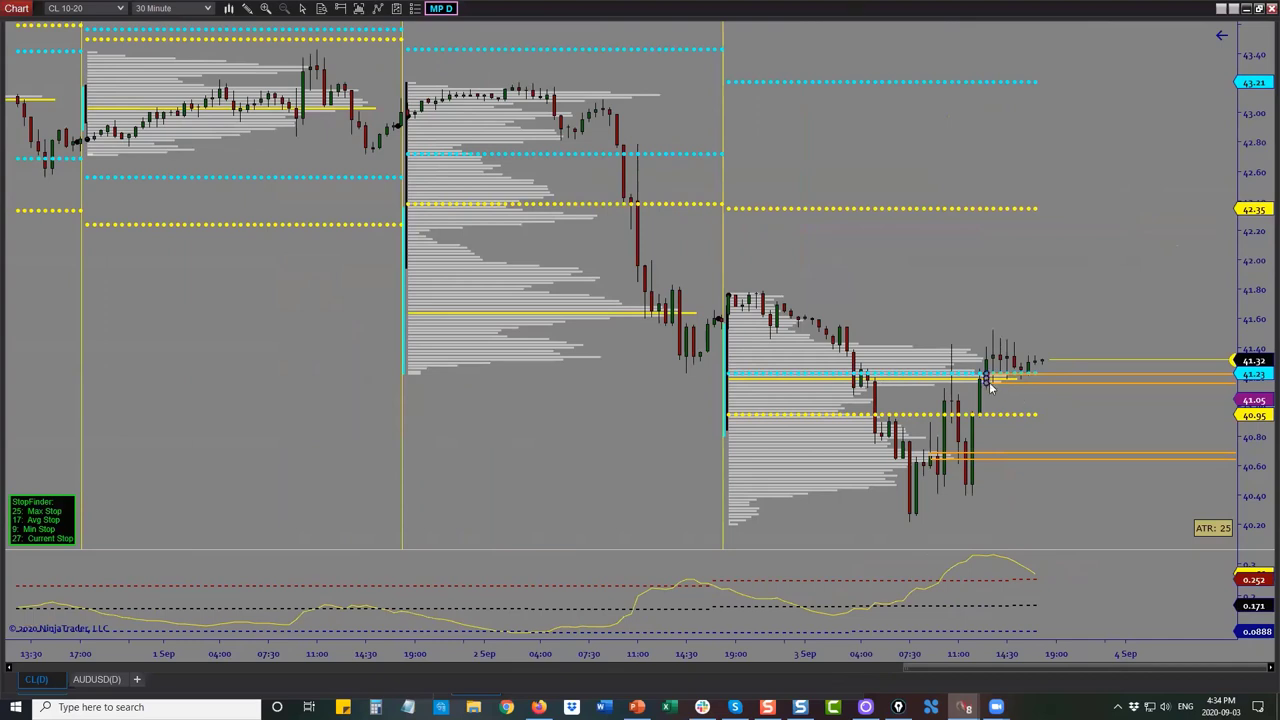
pyautogui.click(930, 455)
pyautogui.press('Delete')
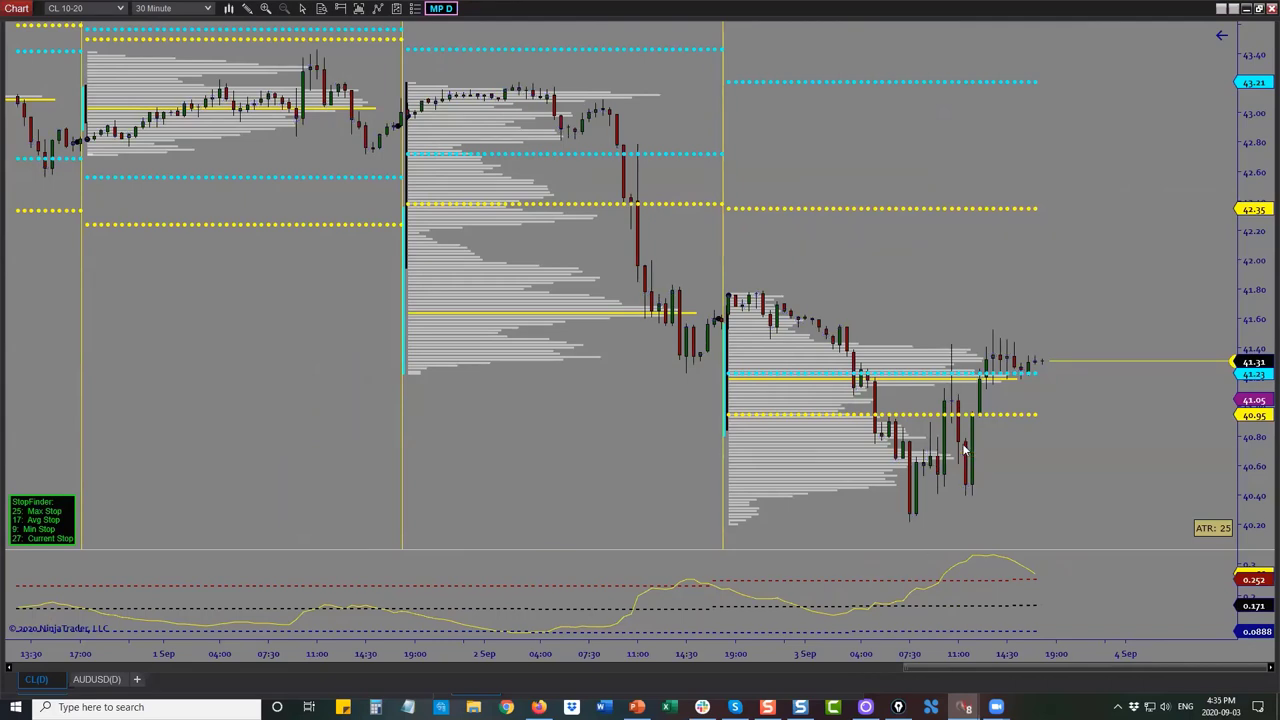